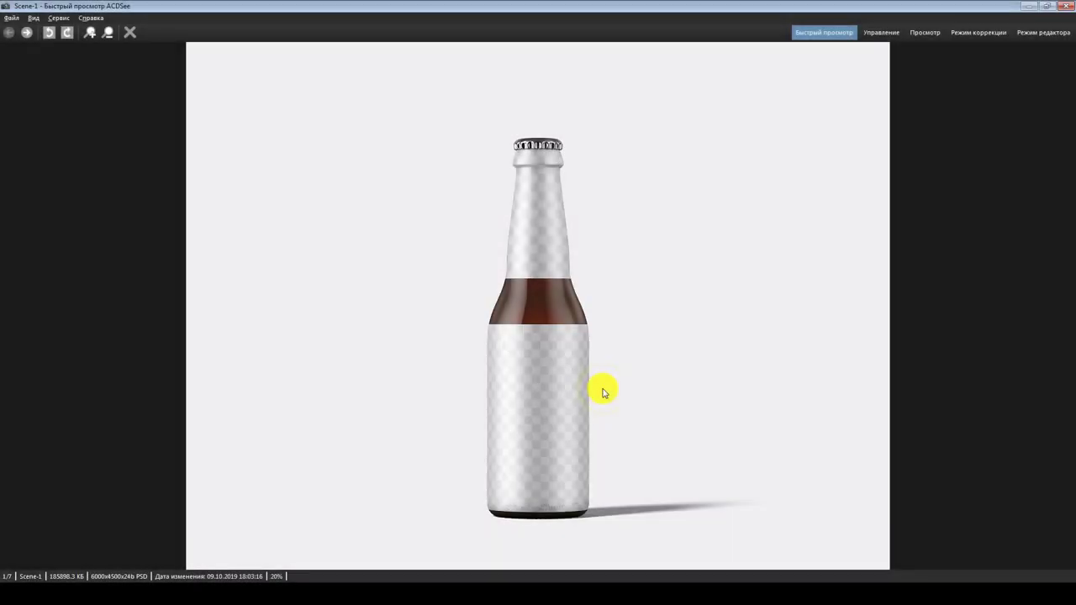
# Step through the ACDSee scene previews to the final six-pack Scene-7 mockup.
pyautogui.press('Right')
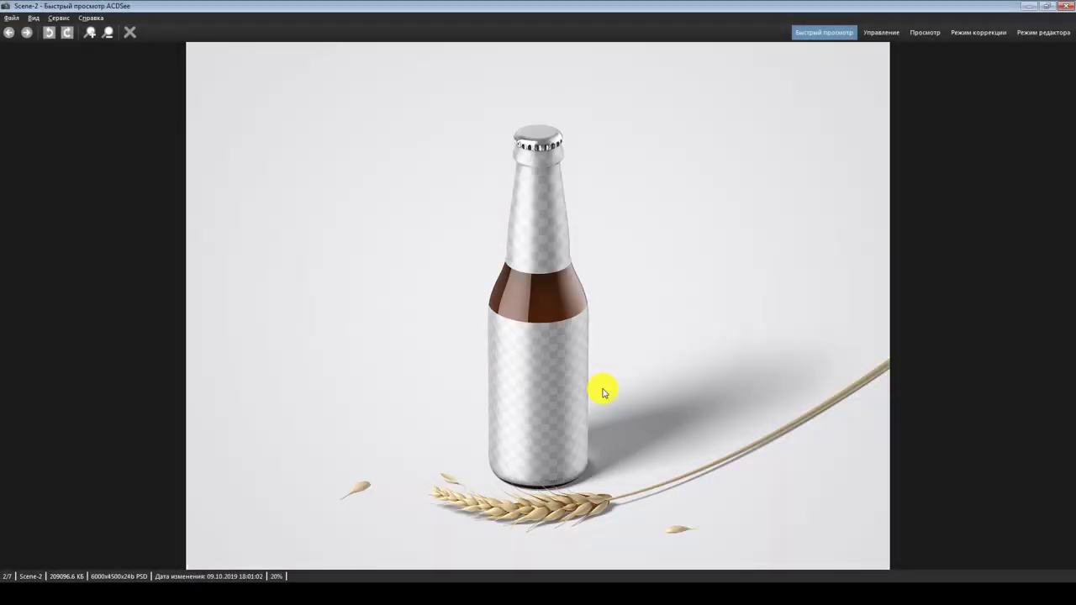
pyautogui.press('Right')
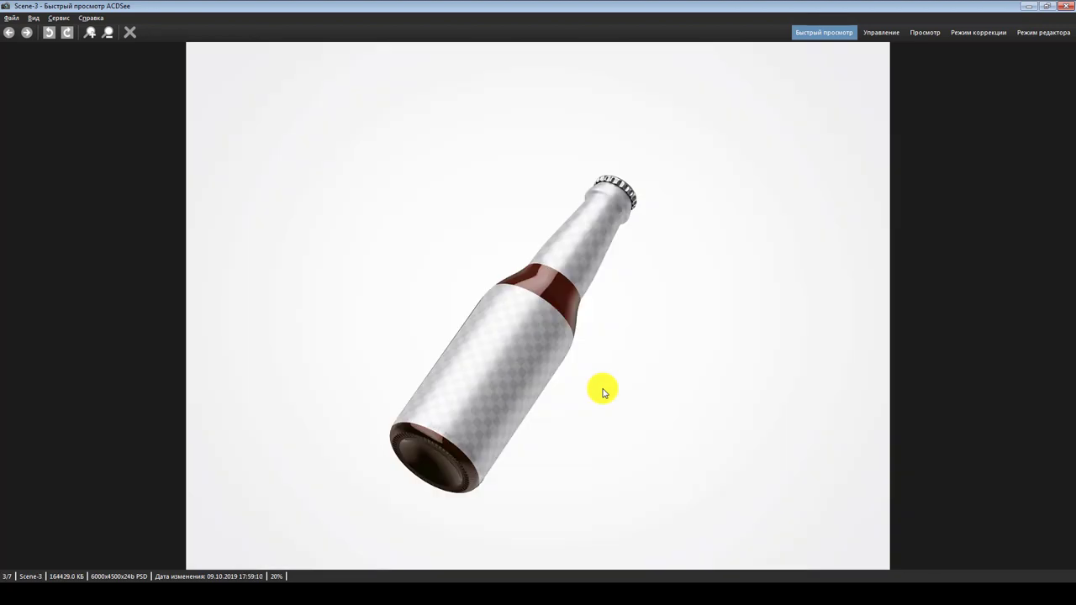
pyautogui.press('Right')
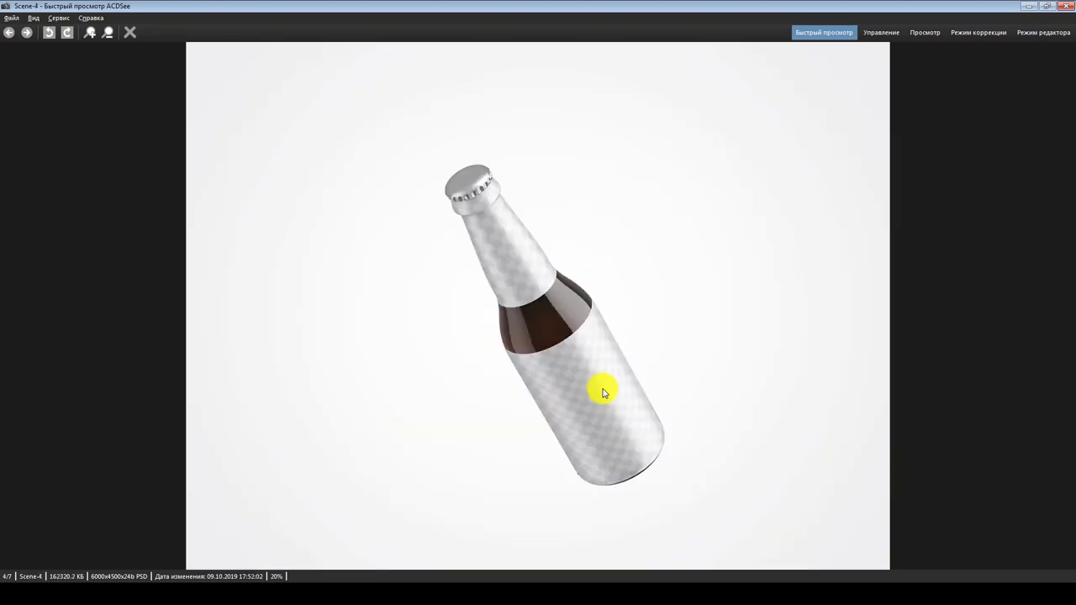
pyautogui.press('Right')
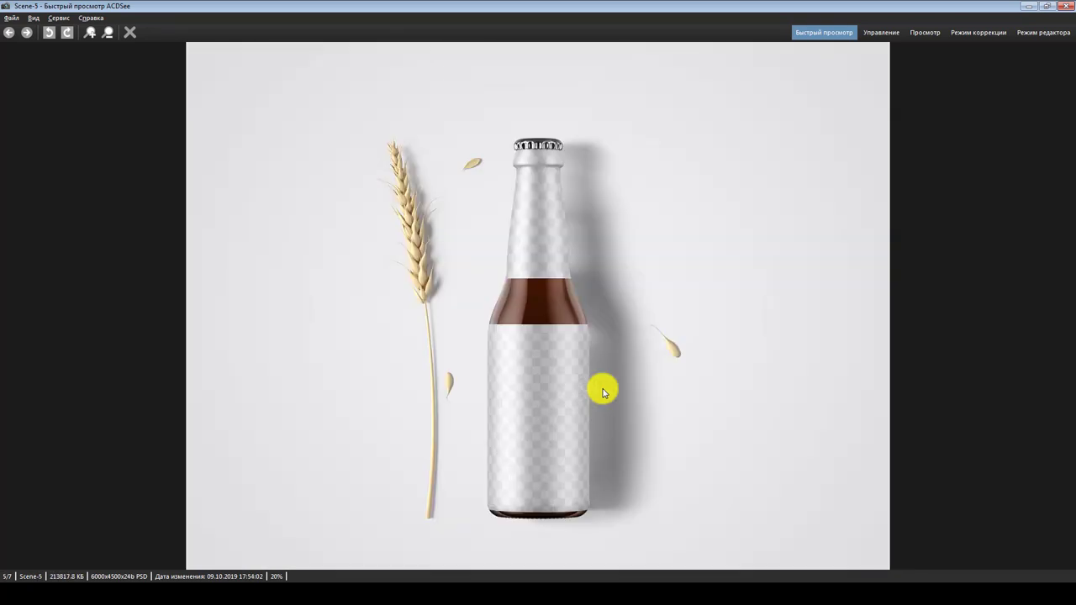
pyautogui.press('Right')
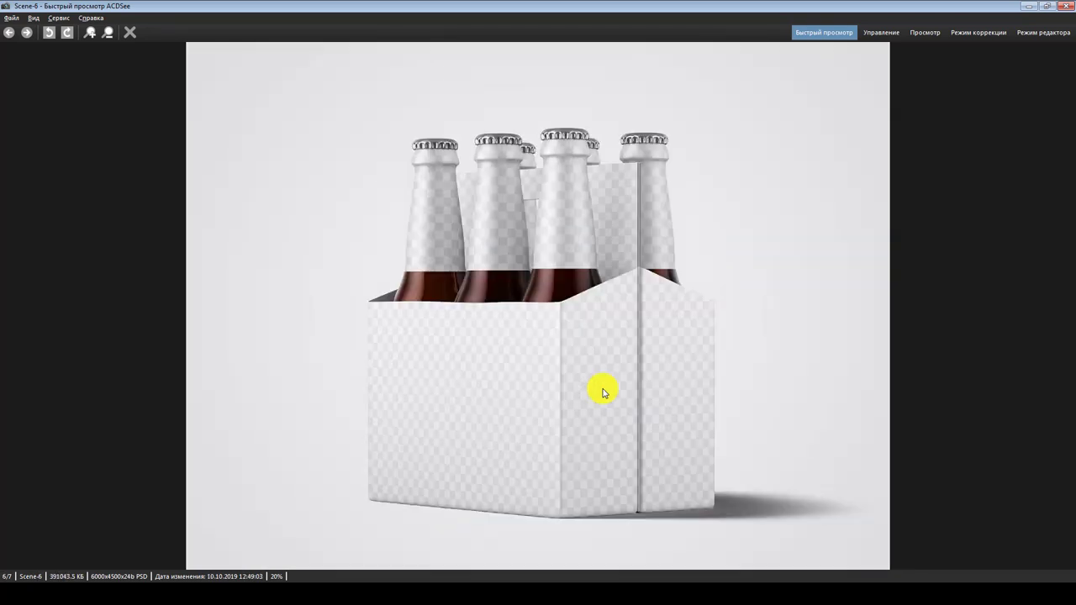
pyautogui.press('Right')
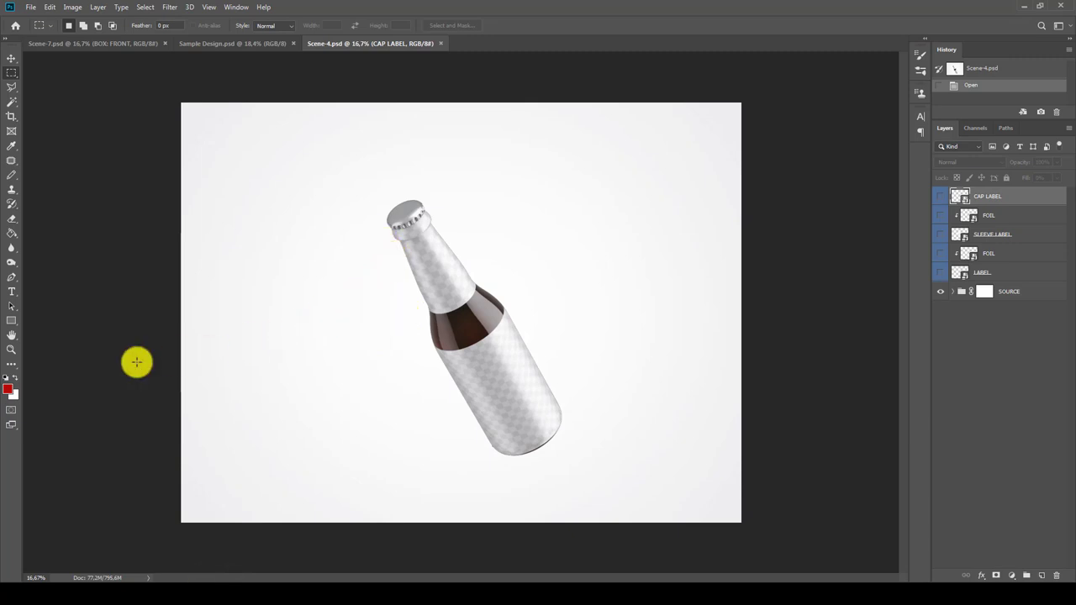
pyautogui.click(11, 349)
pyautogui.rightClick(481, 254)
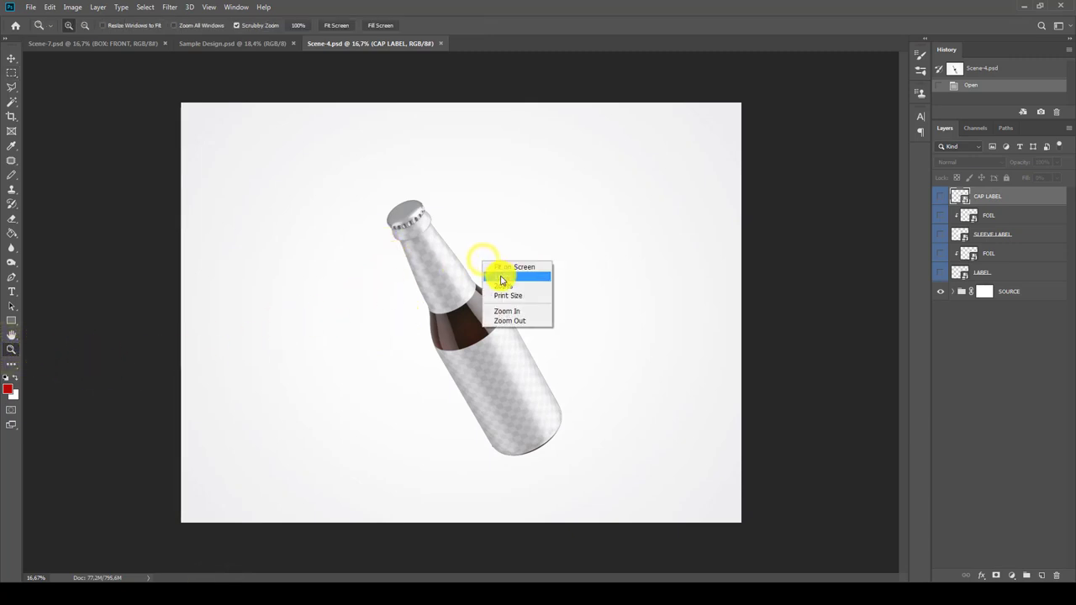
pyautogui.click(488, 277)
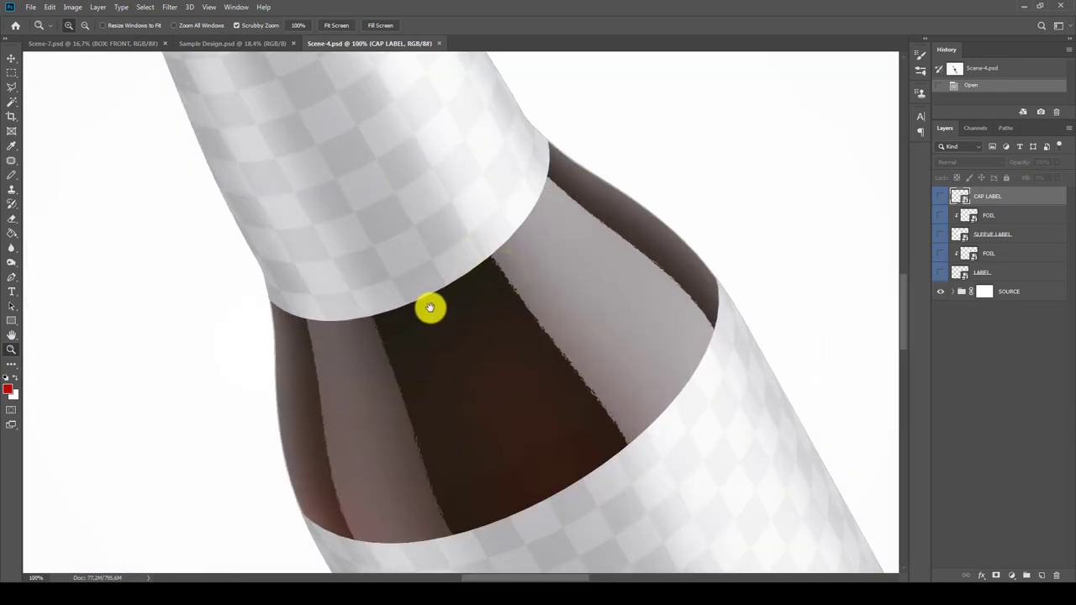
pyautogui.moveTo(437, 315); pyautogui.dragTo(563, 411)
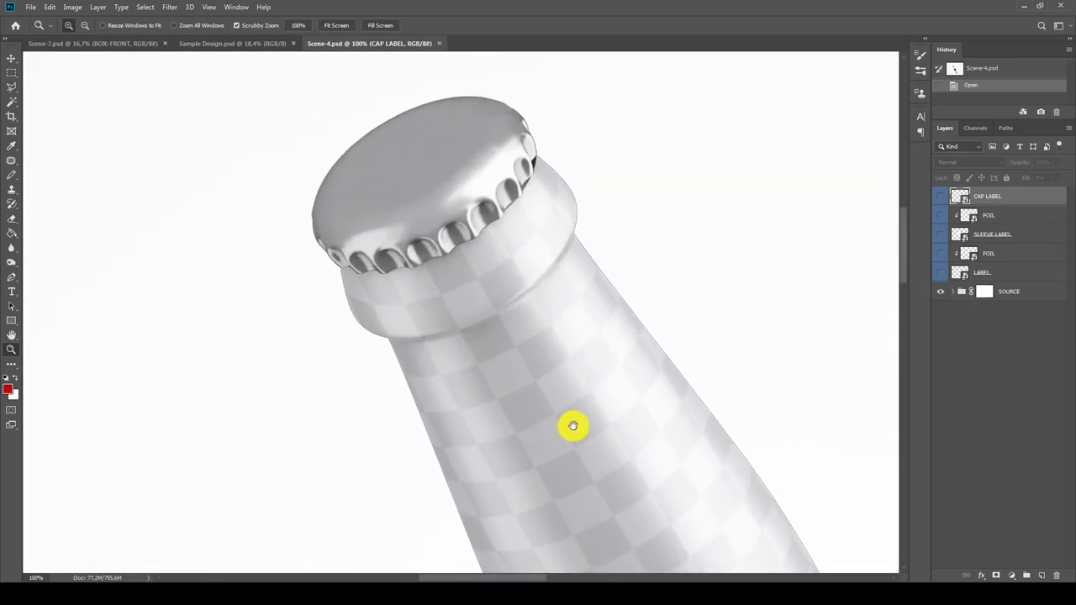
pyautogui.moveTo(618, 477); pyautogui.dragTo(415, 231)
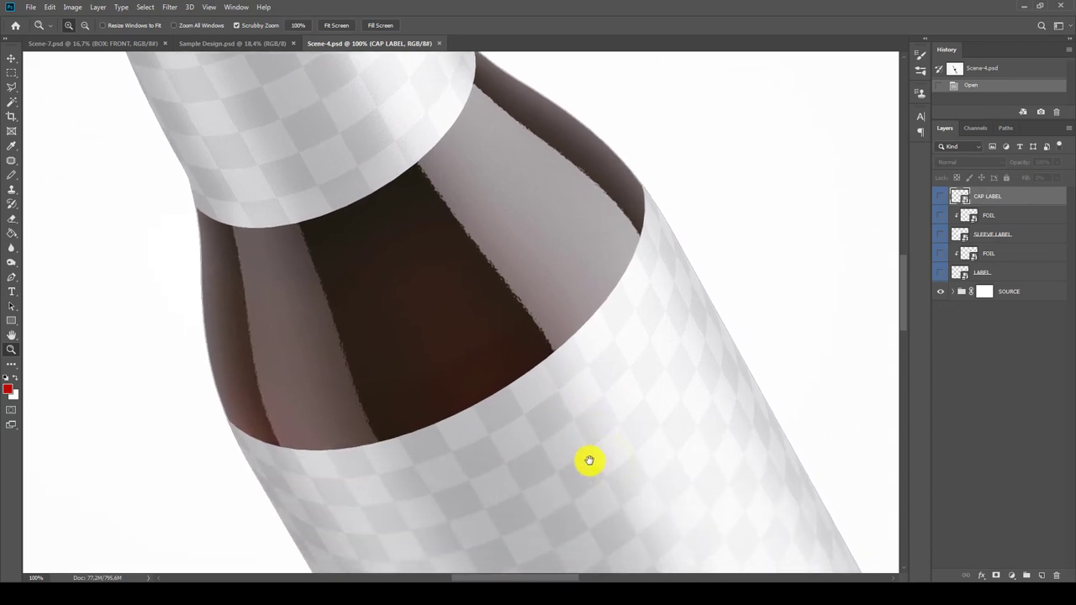
pyautogui.moveTo(595, 469); pyautogui.dragTo(426, 176)
pyautogui.moveTo(524, 350); pyautogui.dragTo(550, 306)
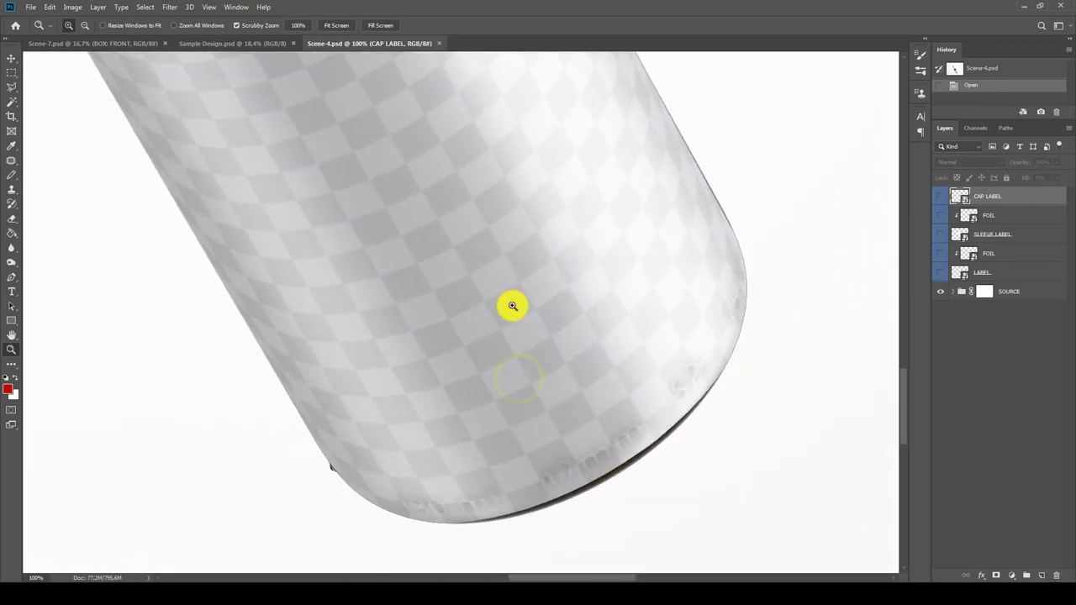
pyautogui.rightClick(515, 310)
pyautogui.click(538, 315)
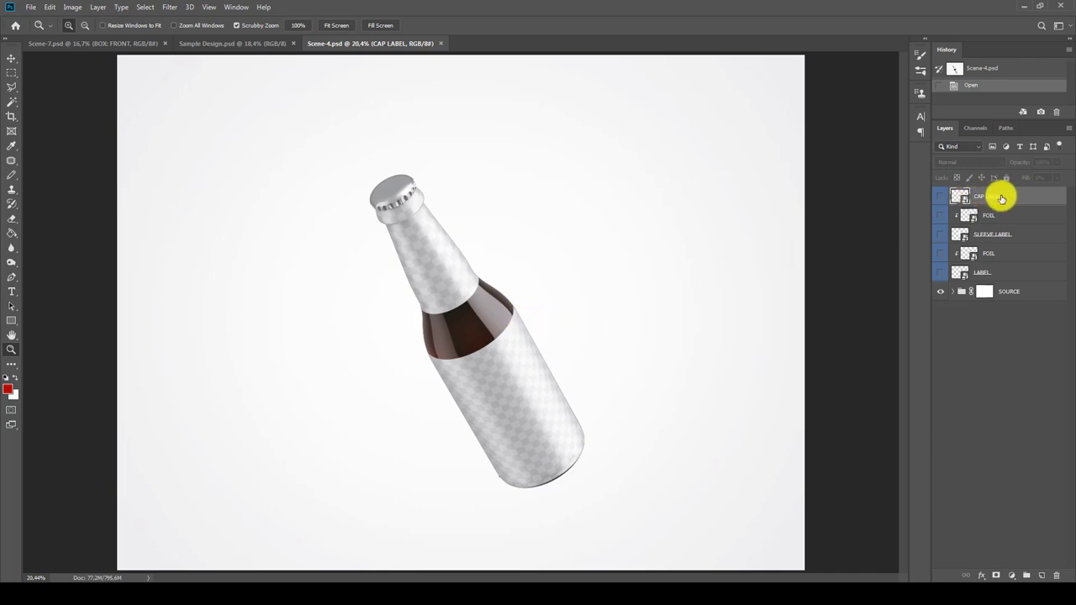
# Turn on the Example layer inside the CAP LABEL smart object, save it, and zoom to the cap.
pyautogui.rightClick(1001, 199)
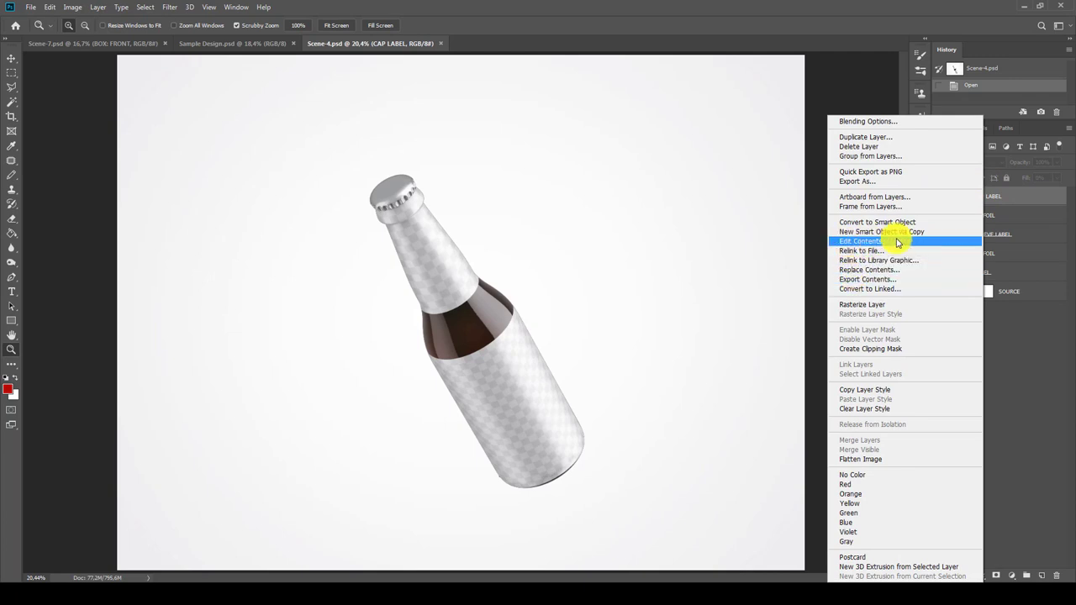
pyautogui.click(898, 242)
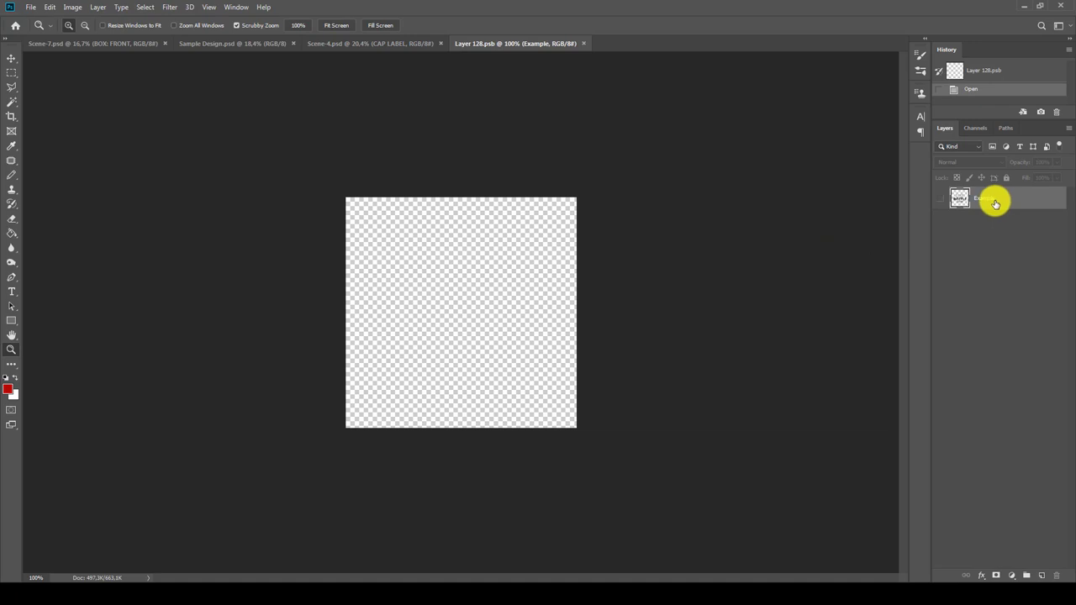
pyautogui.click(940, 198)
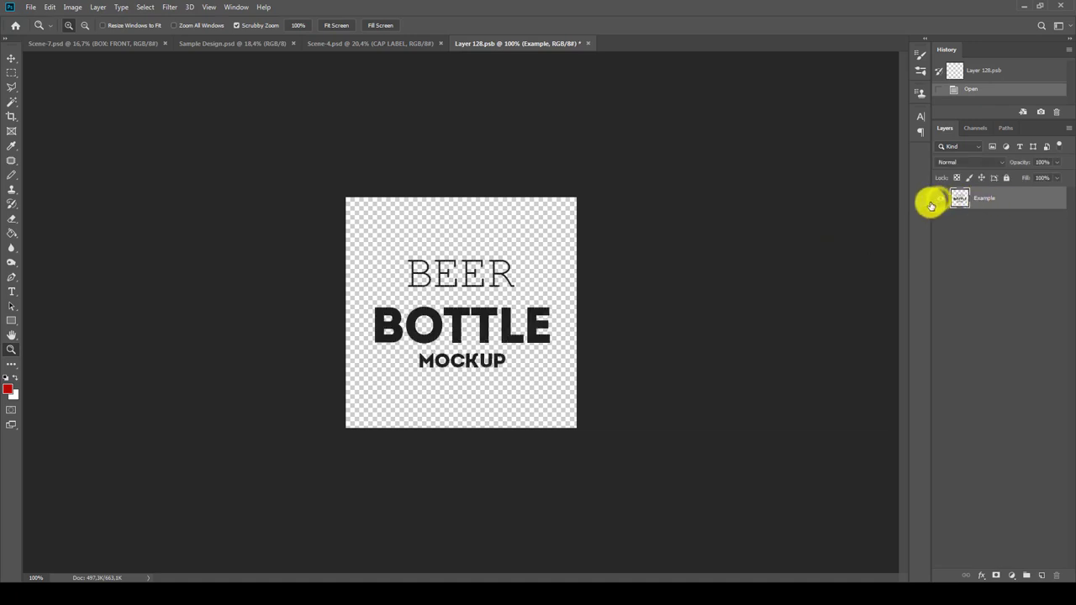
pyautogui.click(582, 43)
pyautogui.click(474, 218)
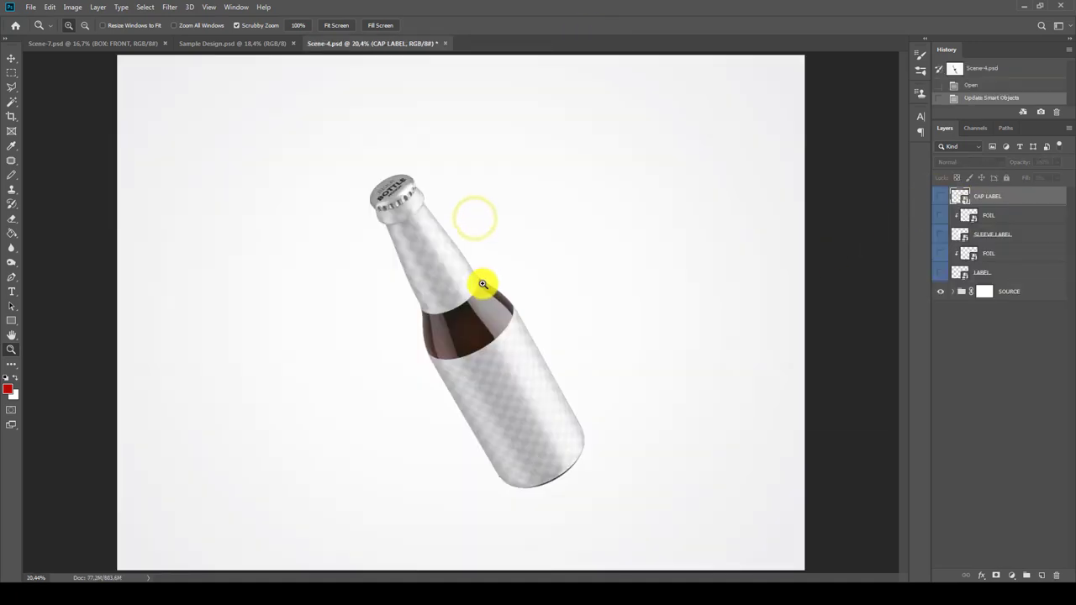
pyautogui.moveTo(377, 175); pyautogui.dragTo(391, 259)
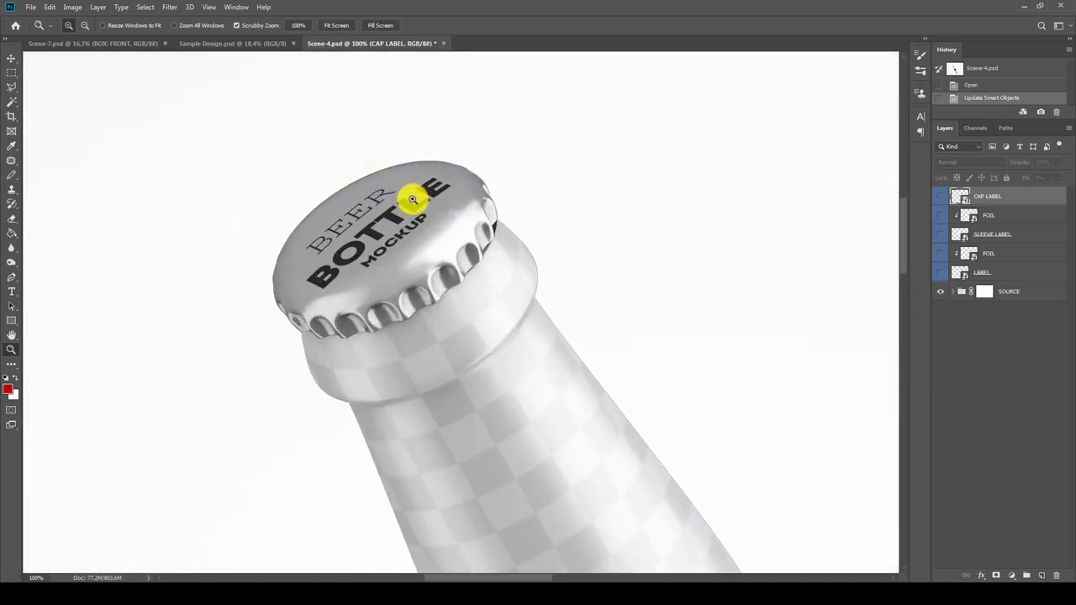
# Expand SOURCE > BOTTLE CAP and open the cap's COLOR fill colour settings.
pyautogui.click(985, 291)
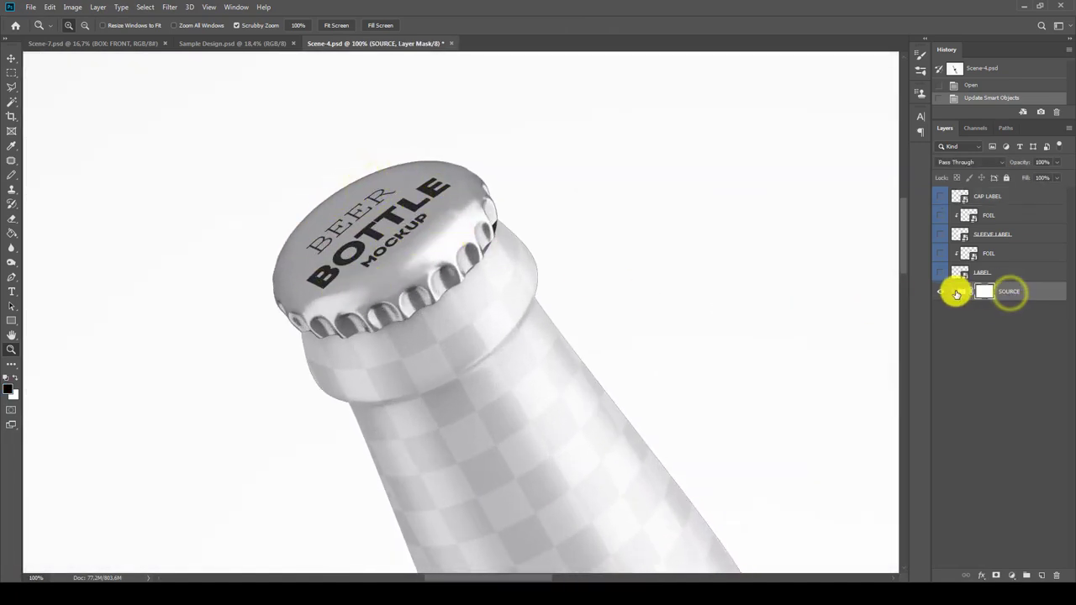
pyautogui.click(961, 292)
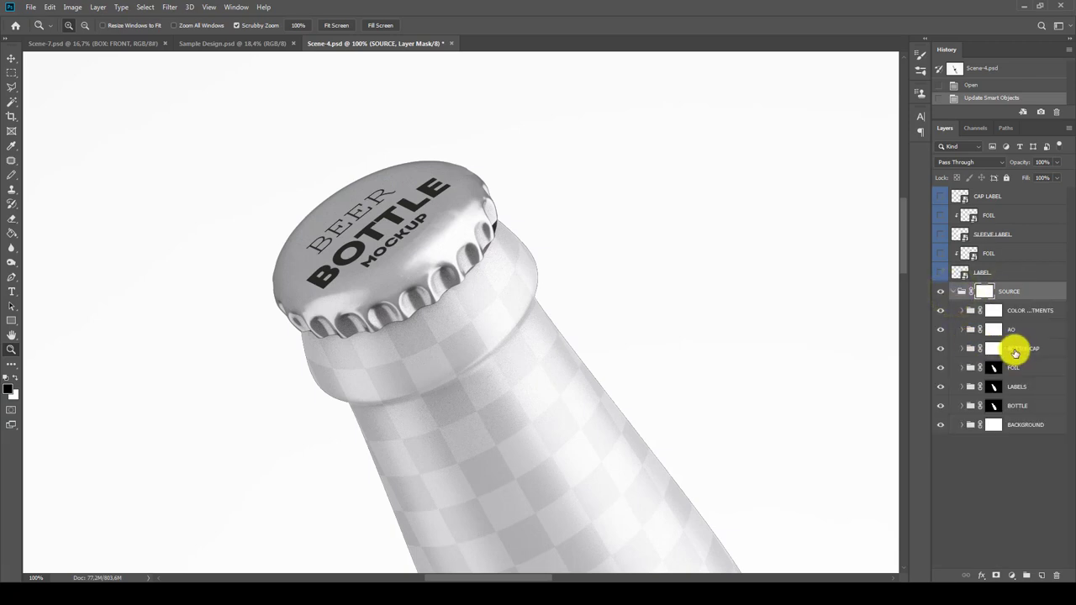
pyautogui.click(1009, 351)
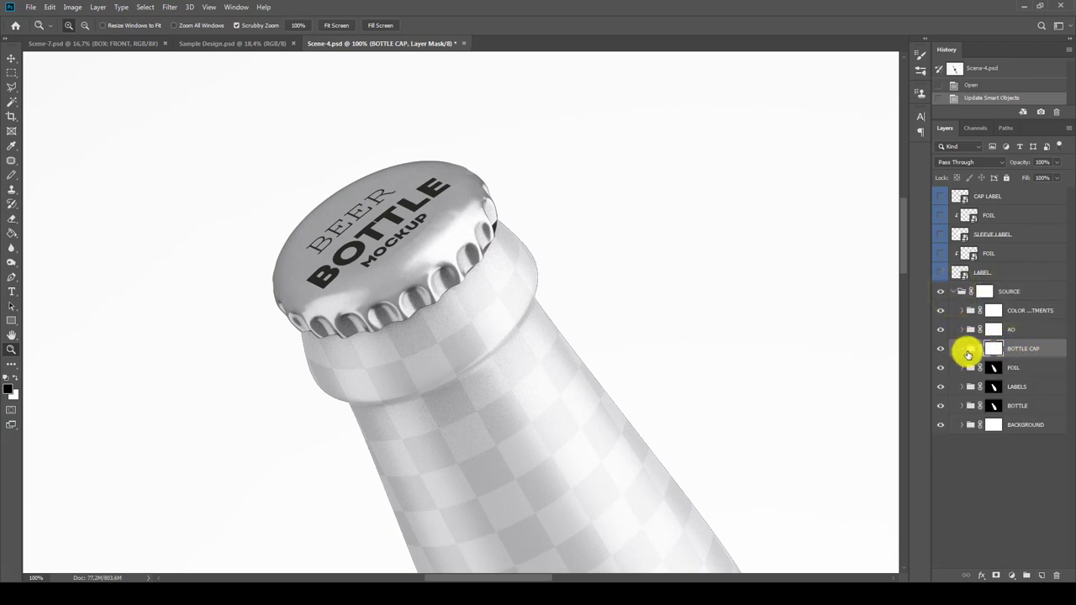
pyautogui.click(961, 348)
pyautogui.click(1005, 411)
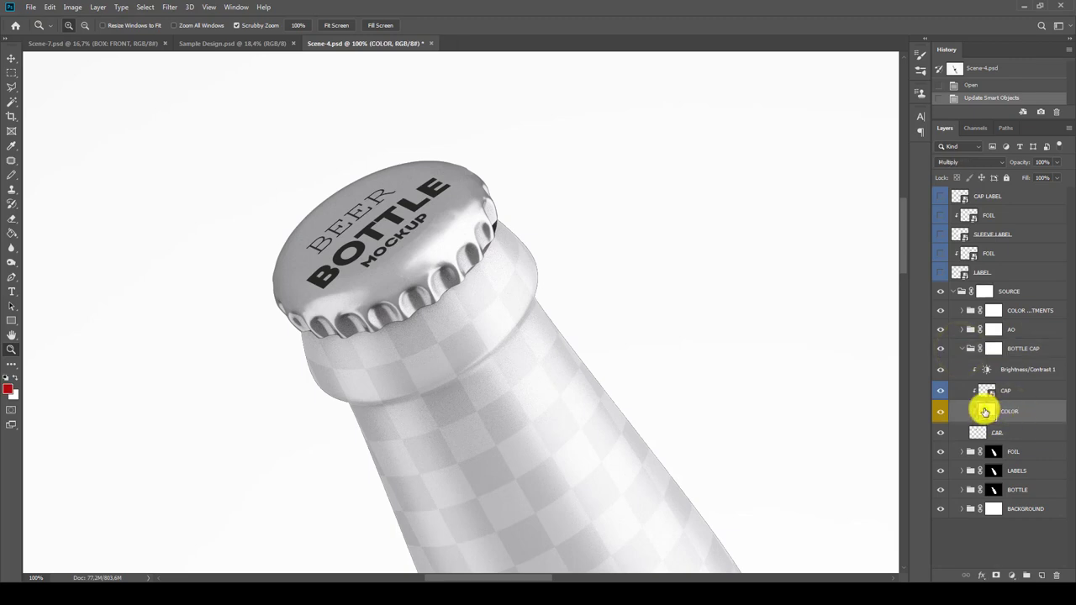
pyautogui.doubleClick(985, 411)
# Set the cap COLOR fill to pale gold #fdde95.
pyautogui.click(689, 162)
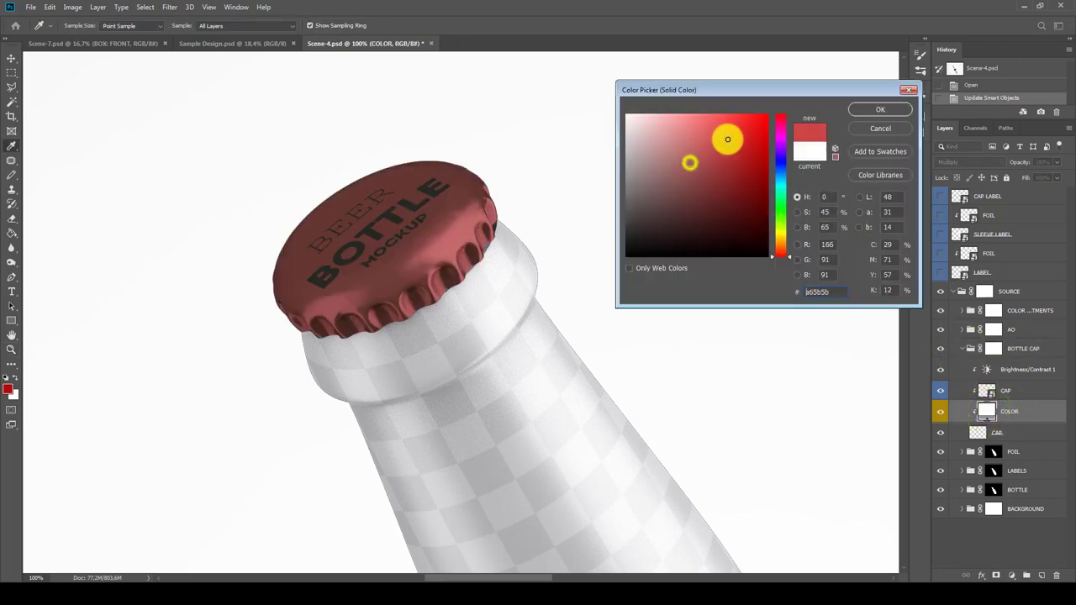
pyautogui.click(780, 228)
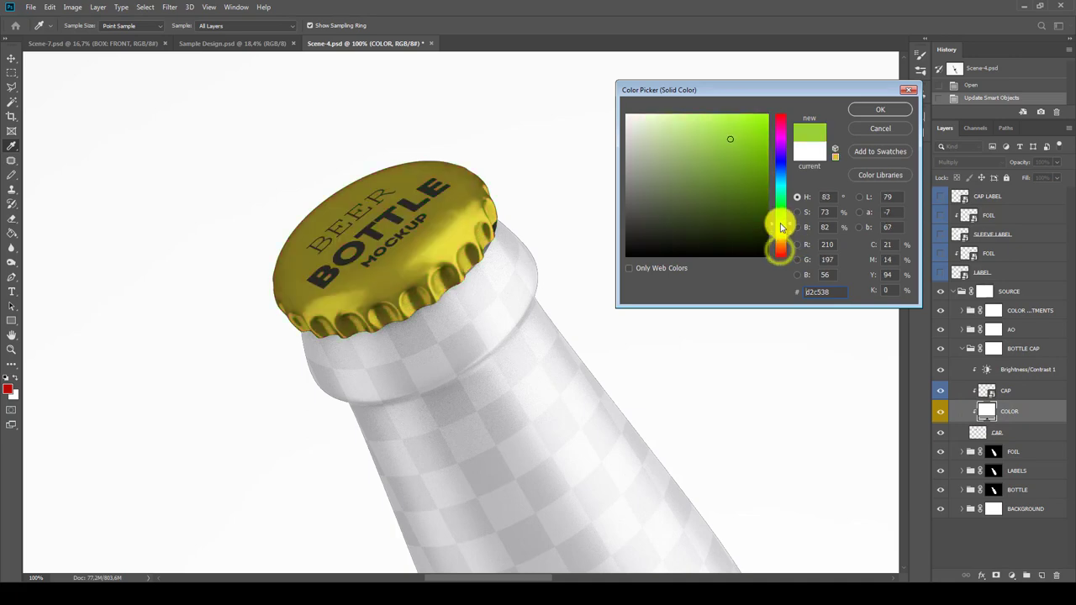
pyautogui.moveTo(780, 227)
pyautogui.mouseDown()
pyautogui.moveTo(779, 145)
pyautogui.moveTo(680, 137)
pyautogui.moveTo(684, 120)
pyautogui.moveTo(703, 115)
pyautogui.mouseUp()
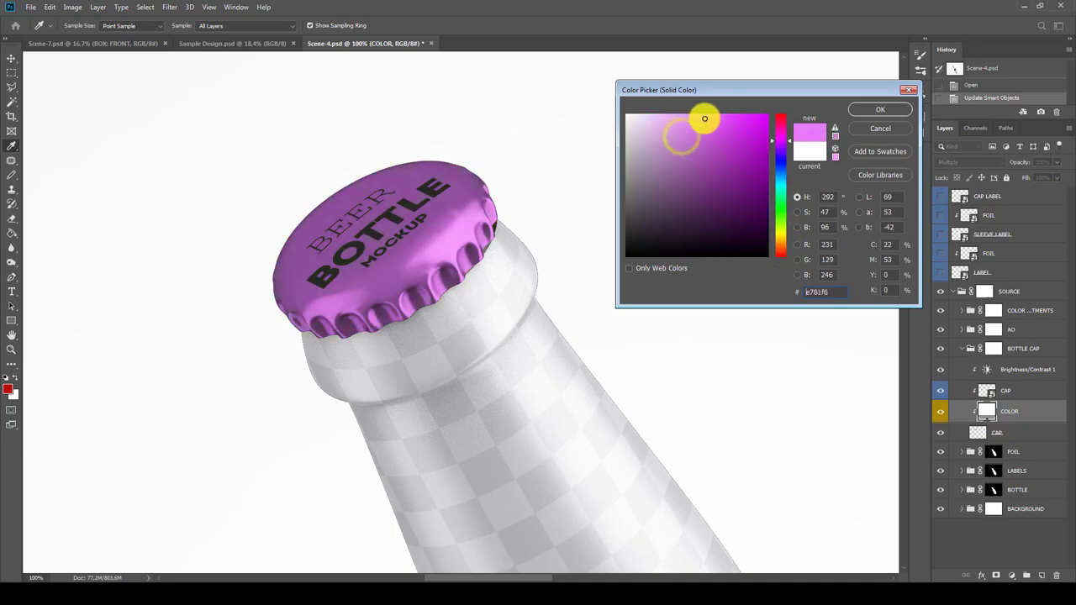
pyautogui.click(780, 232)
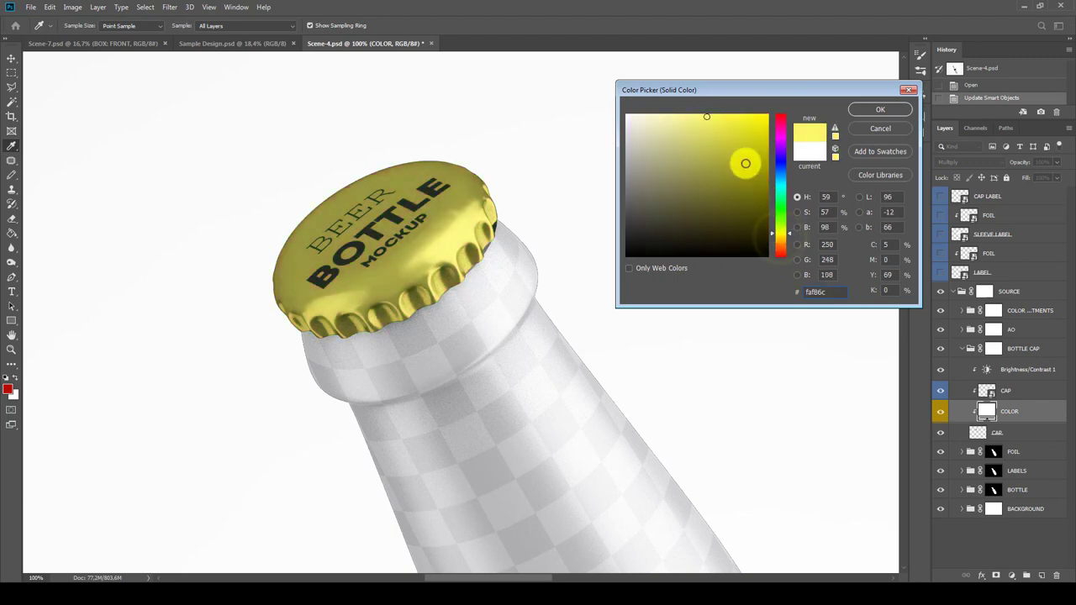
pyautogui.moveTo(778, 234); pyautogui.dragTo(780, 243)
pyautogui.moveTo(700, 120); pyautogui.dragTo(684, 115)
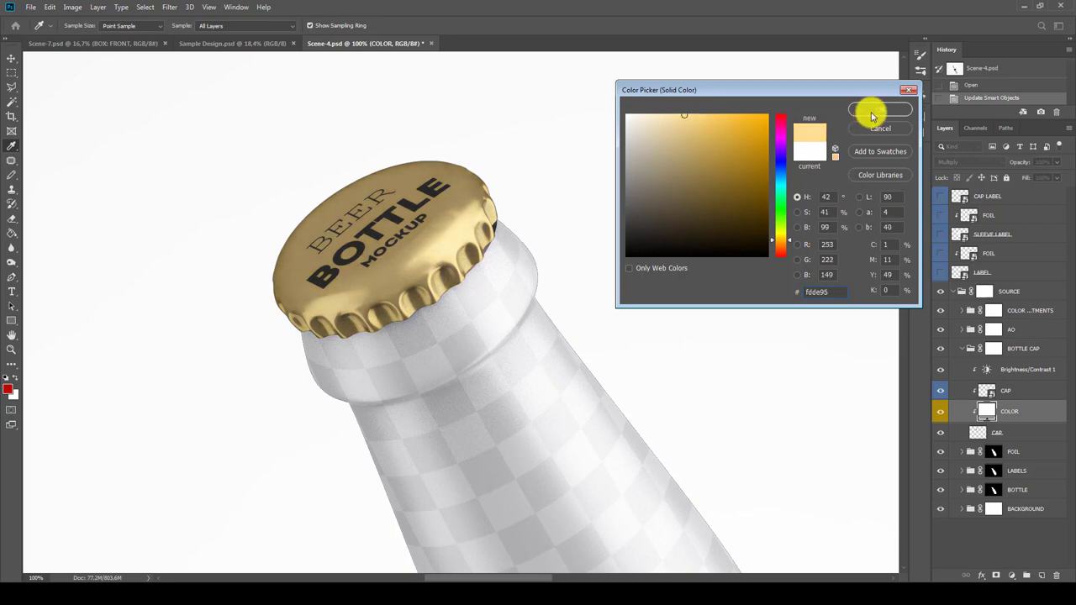
pyautogui.click(873, 116)
# Raise the cap's Brightness/Contrast brightness to 64, then collapse Properties and the BOTTLE CAP group.
pyautogui.press('z')
pyautogui.rightClick(521, 271)
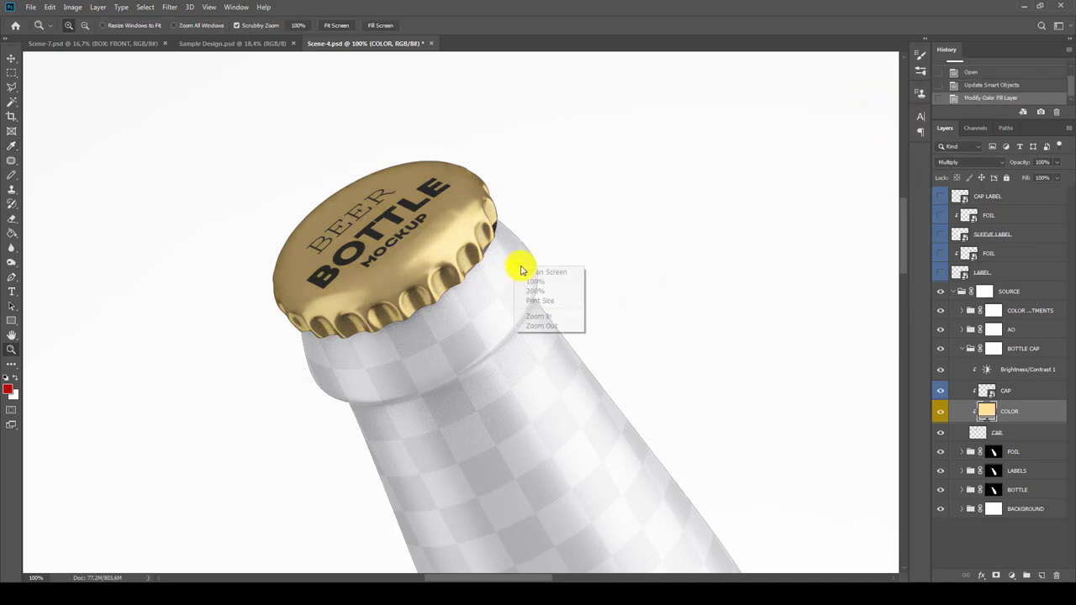
pyautogui.click(527, 277)
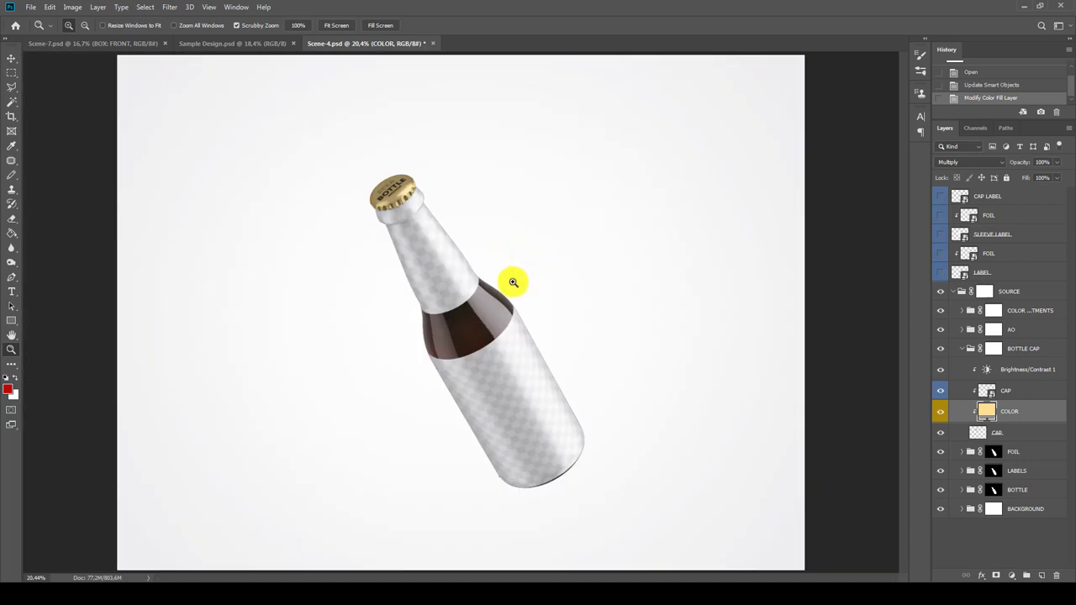
pyautogui.click(986, 370)
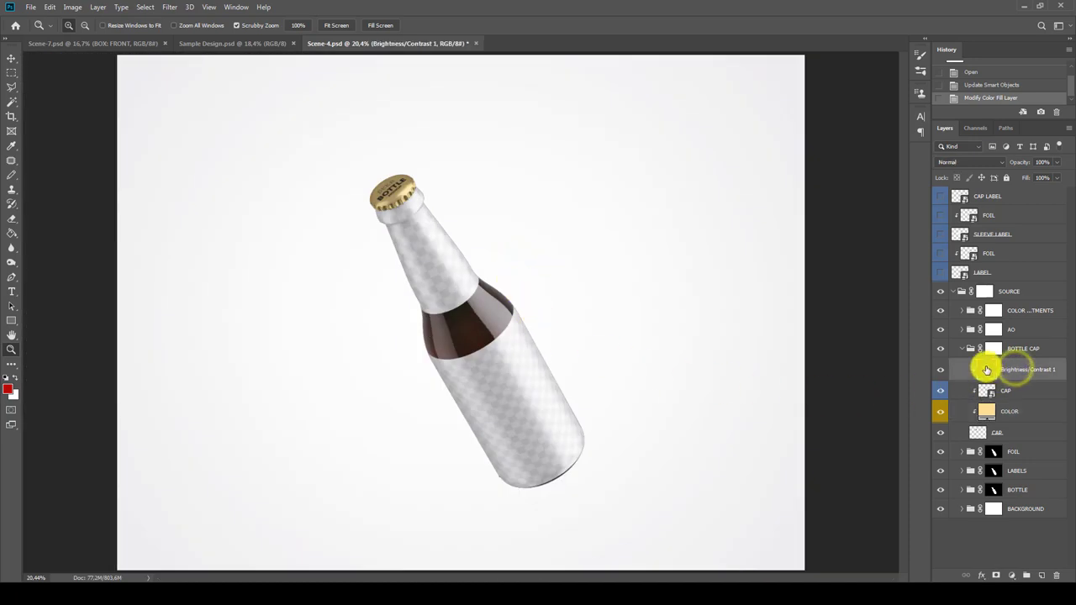
pyautogui.doubleClick(985, 370)
pyautogui.moveTo(736, 86)
pyautogui.mouseDown()
pyautogui.moveTo(754, 85)
pyautogui.moveTo(708, 84)
pyautogui.moveTo(745, 86)
pyautogui.mouseUp()
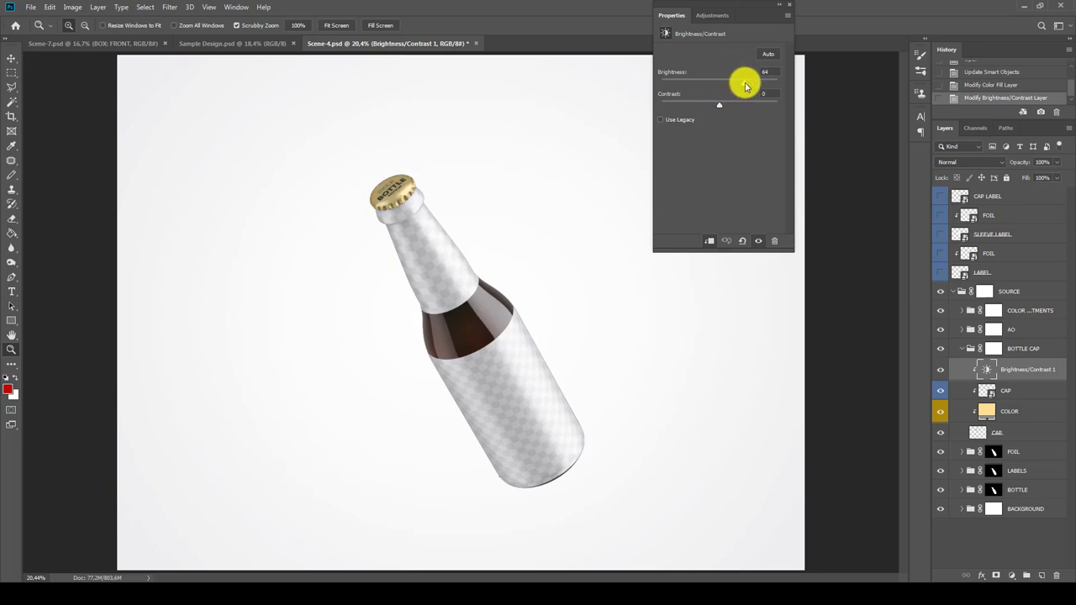
pyautogui.doubleClick(754, 17)
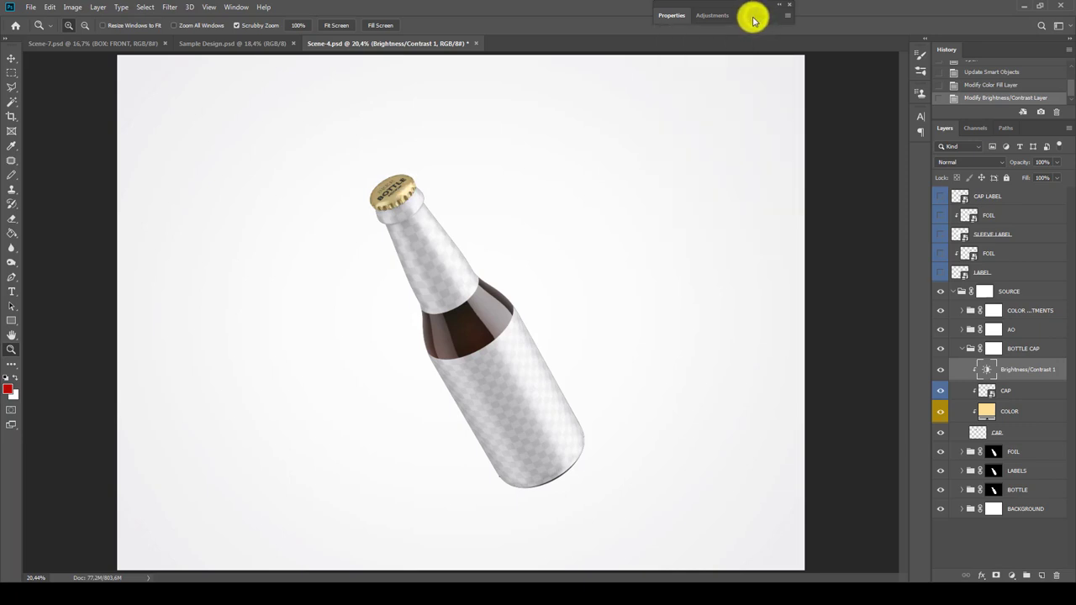
pyautogui.click(962, 348)
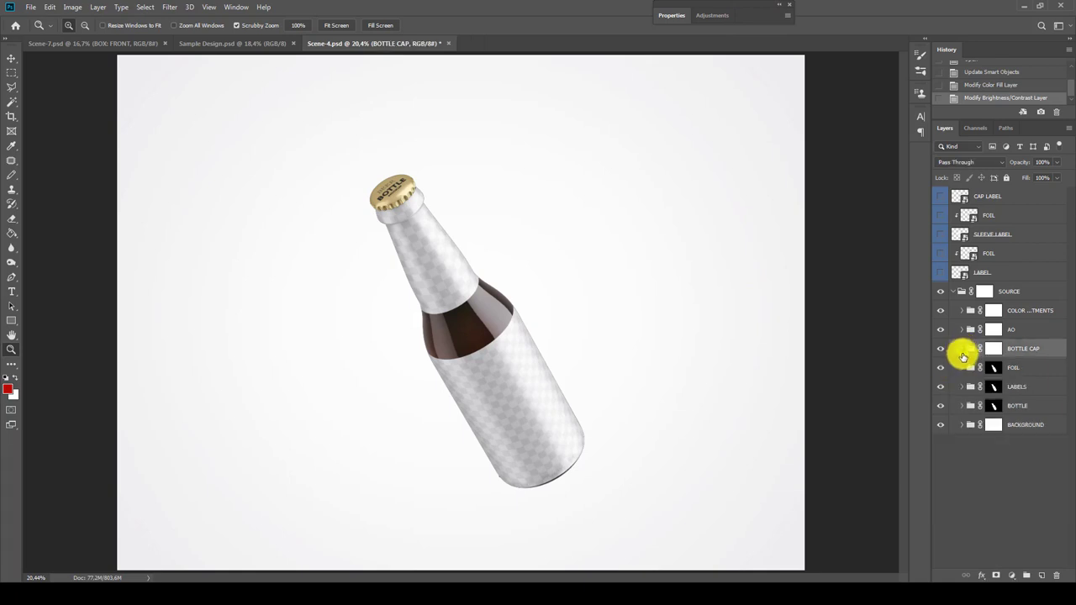
pyautogui.click(1007, 216)
# In the SLEEVE LABEL contents, delete 'Delete This Layer', show Example, and save.
pyautogui.click(998, 234)
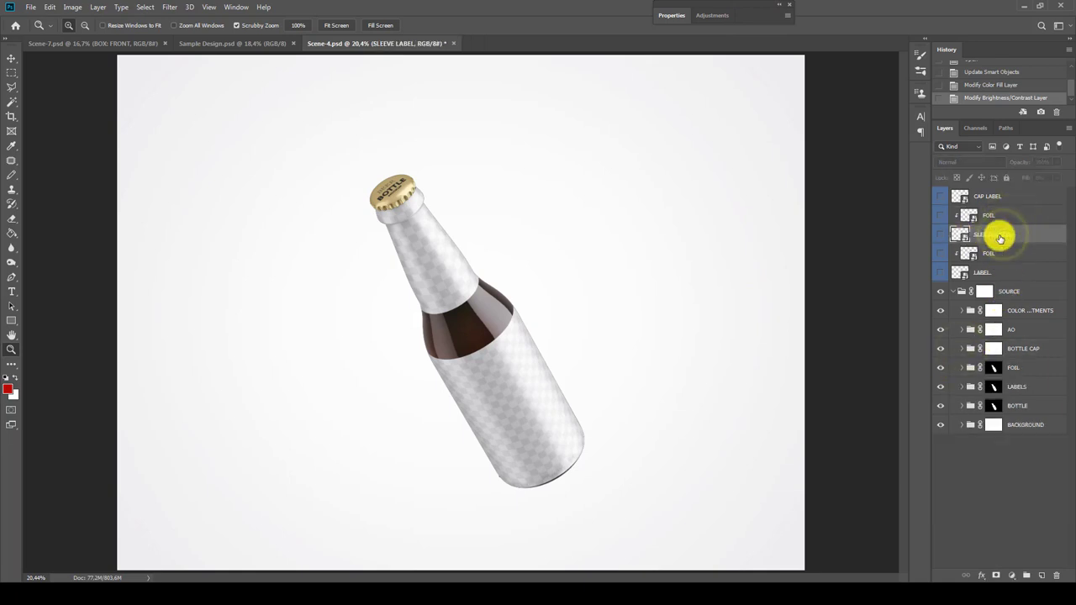
pyautogui.rightClick(1008, 237)
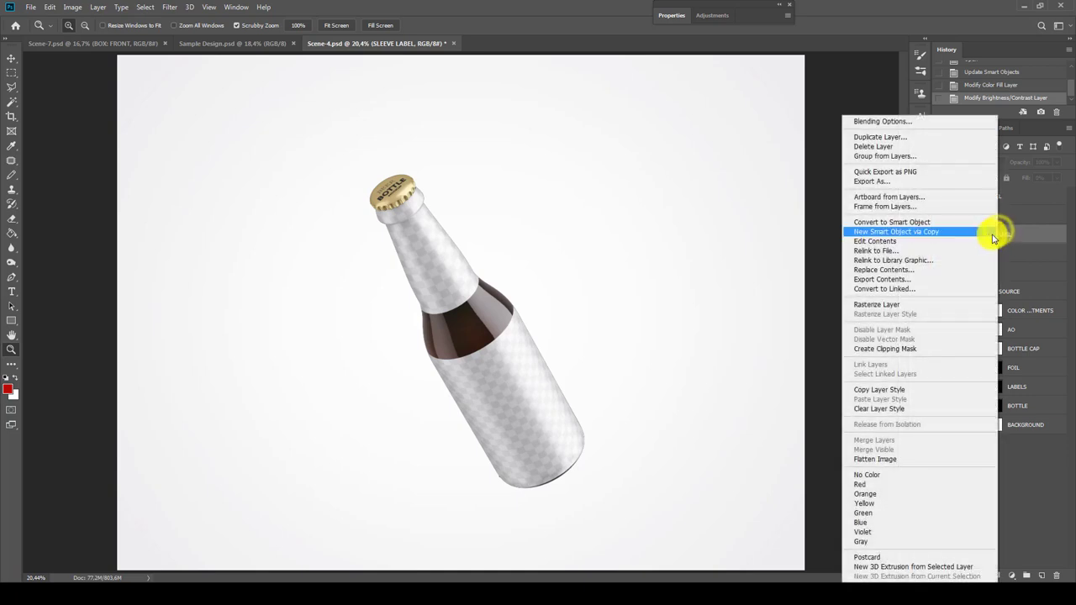
pyautogui.click(910, 245)
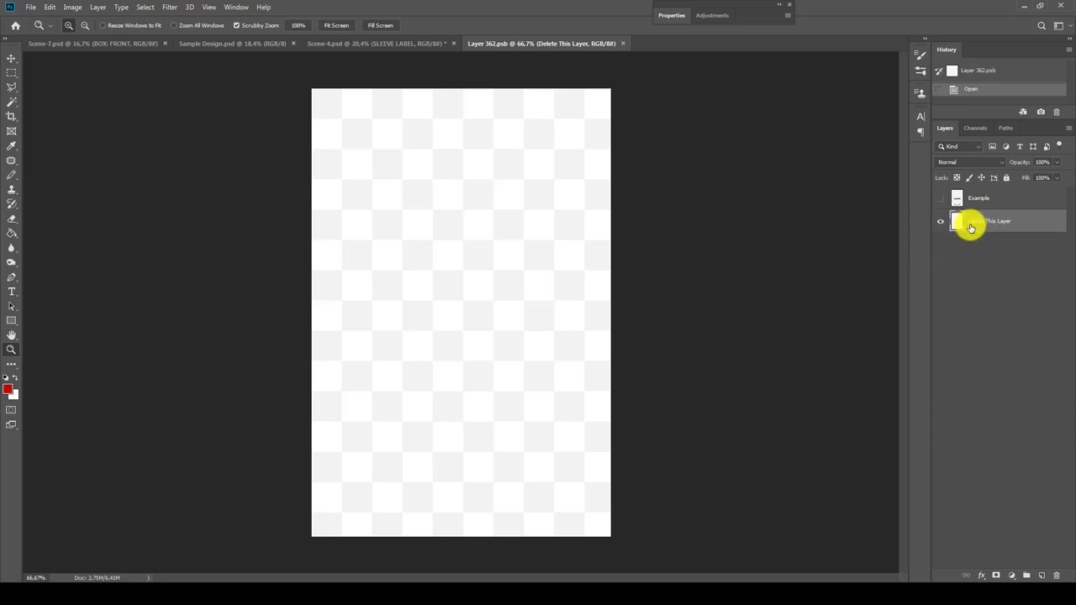
pyautogui.click(1056, 576)
pyautogui.click(487, 221)
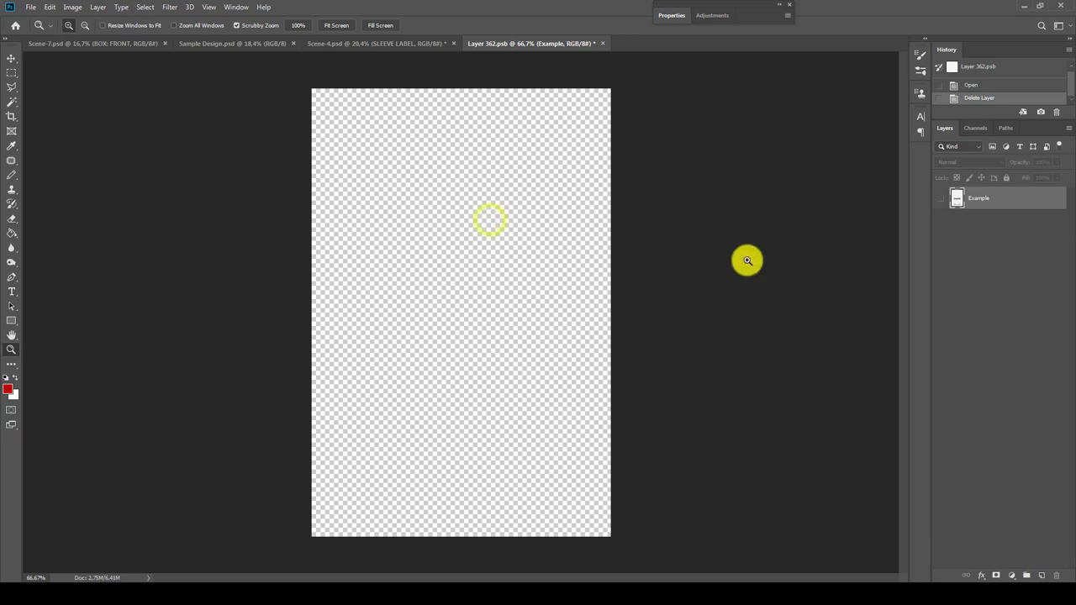
pyautogui.click(940, 198)
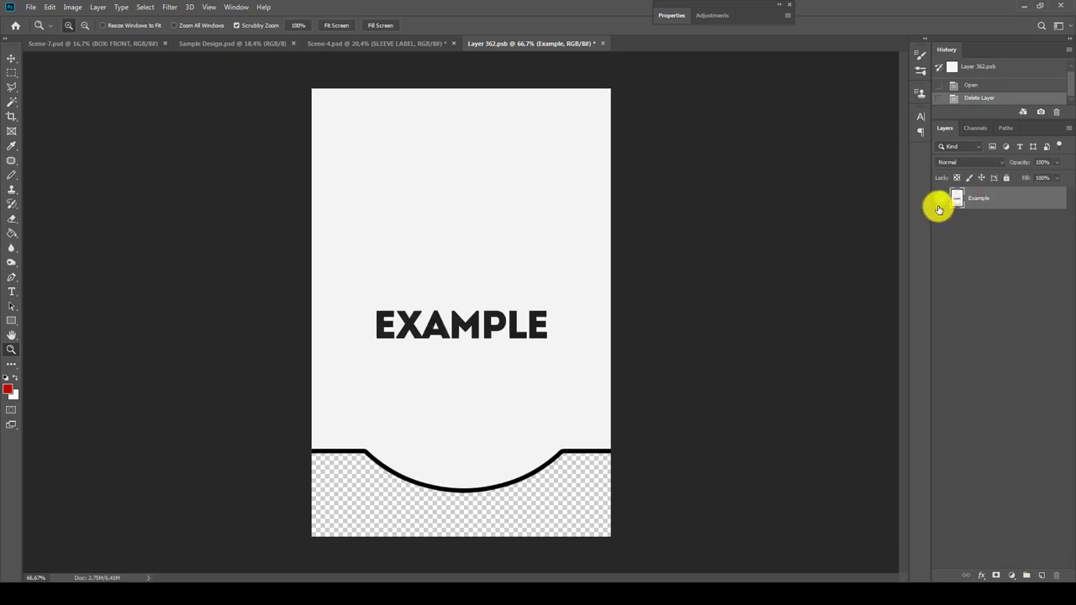
pyautogui.click(600, 44)
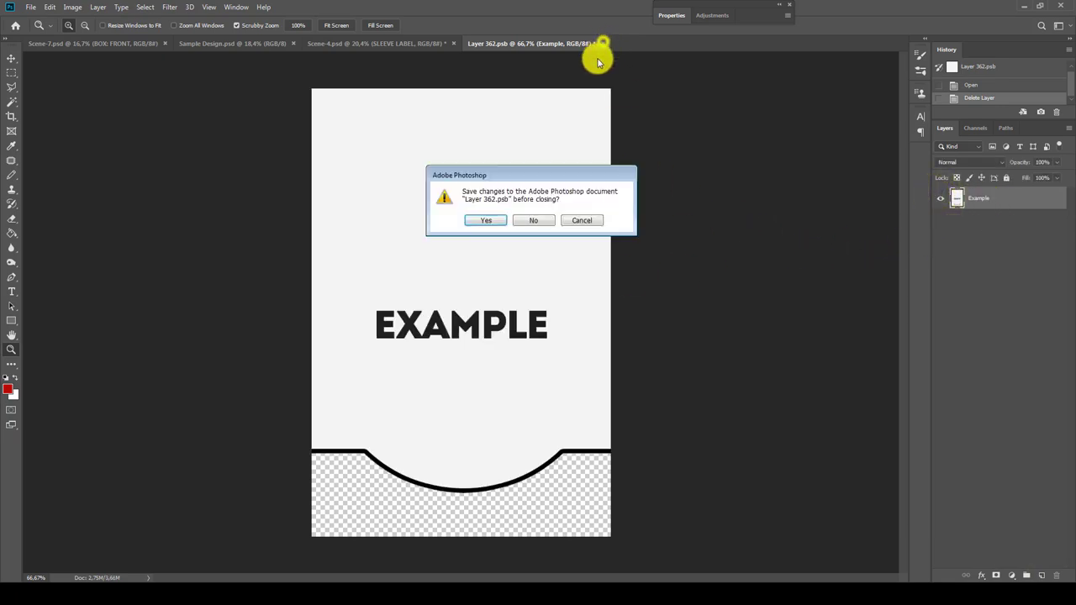
pyautogui.click(487, 219)
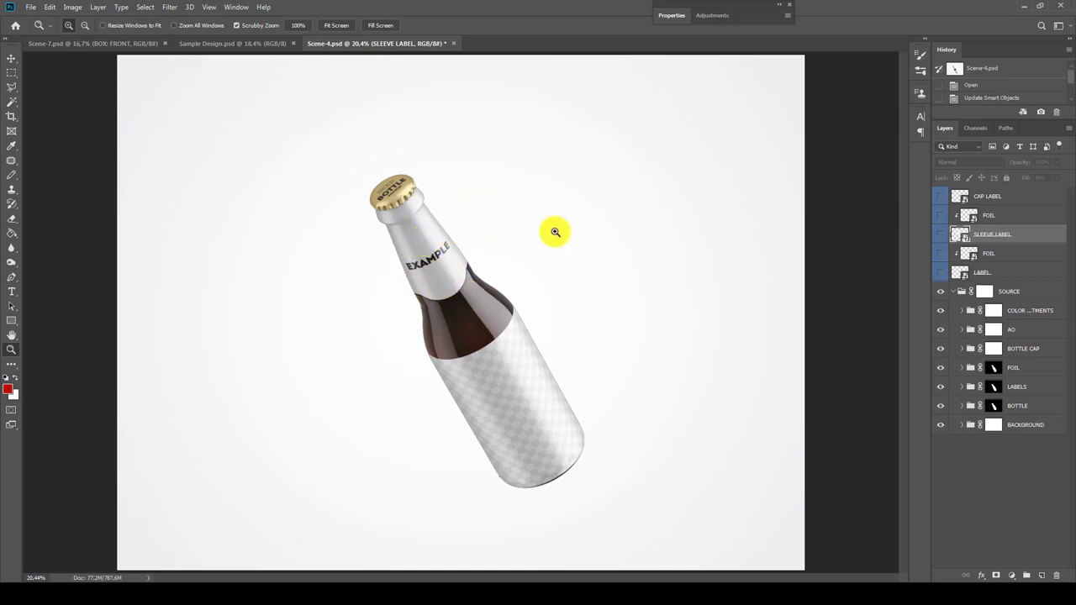
# Turn on the Example layer inside the FOIL smart object and save, adding FOIL TEXT.
pyautogui.click(987, 217)
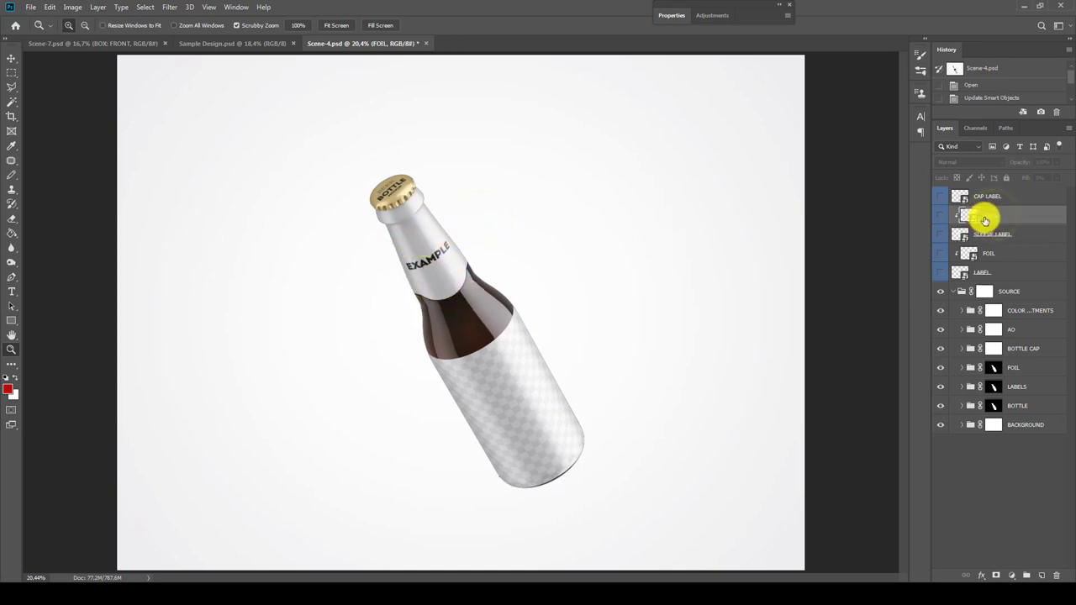
pyautogui.rightClick(990, 219)
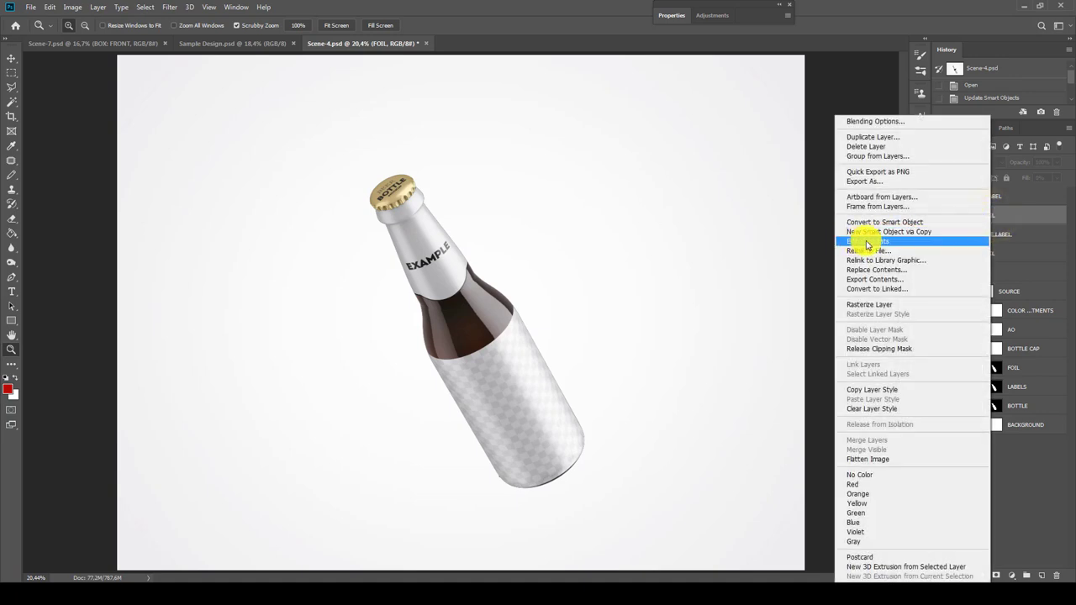
pyautogui.click(908, 241)
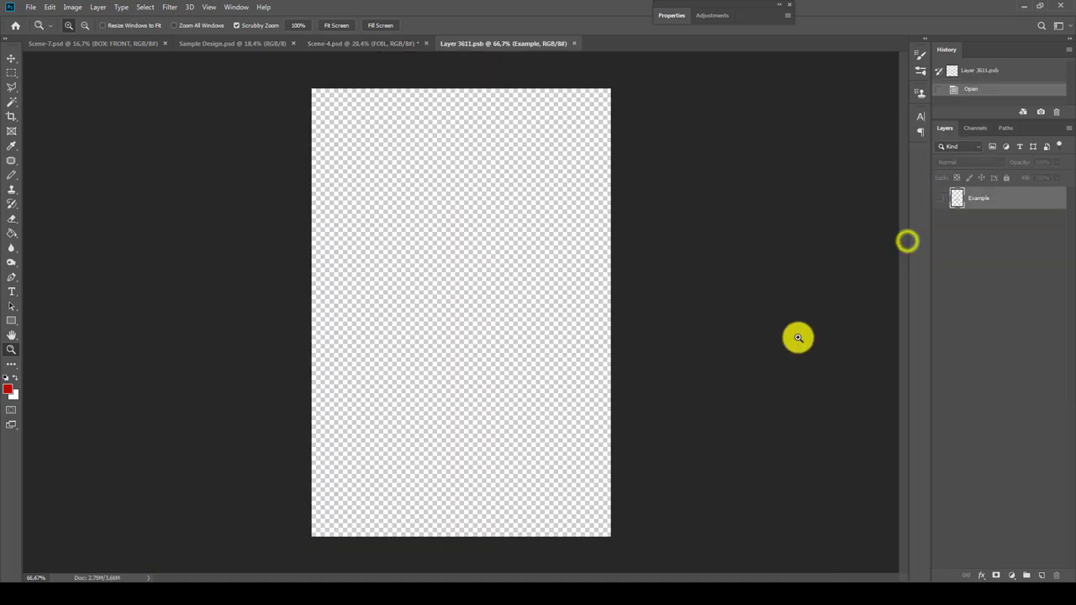
pyautogui.click(941, 198)
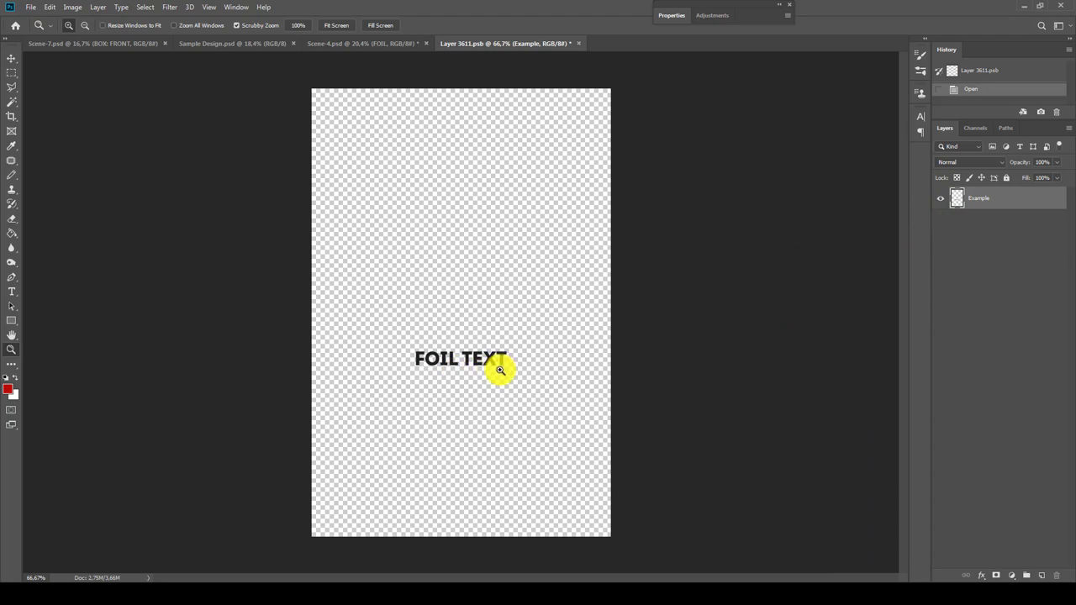
pyautogui.click(578, 43)
pyautogui.click(495, 218)
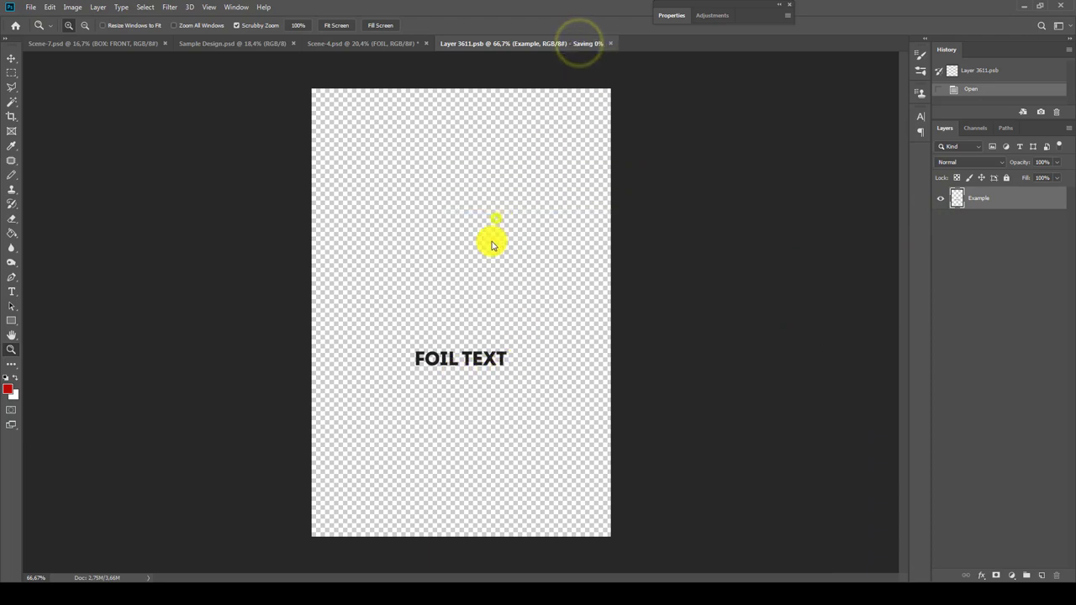
pyautogui.moveTo(407, 271); pyautogui.dragTo(426, 294)
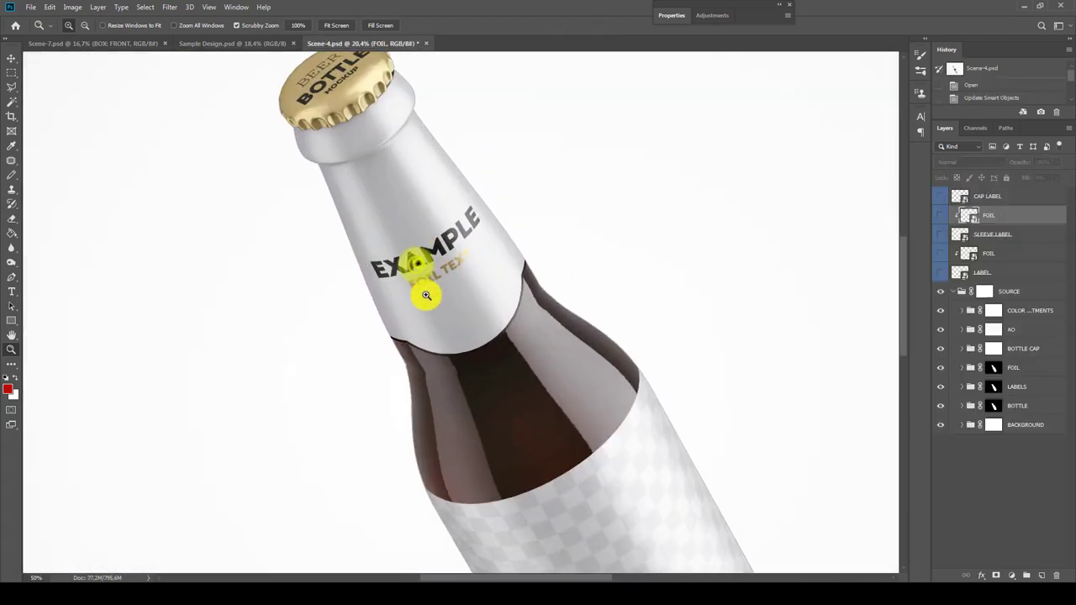
# Zoom in on the FOIL TEXT and expand the FOIL group to its Brightness/Contrast layer.
pyautogui.click(426, 294)
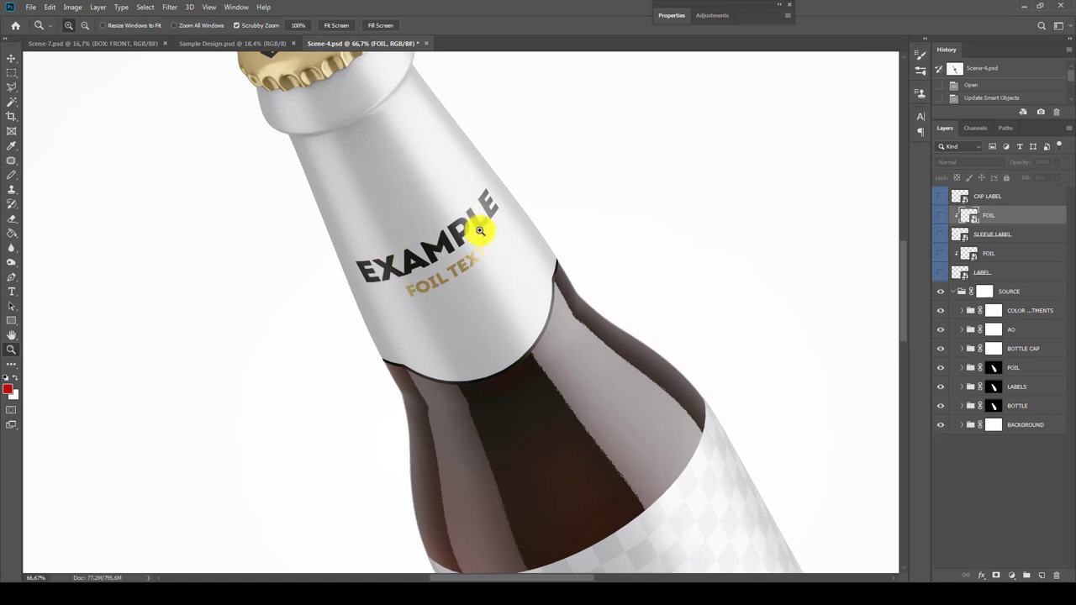
pyautogui.click(443, 211)
pyautogui.click(432, 281)
pyautogui.click(432, 281)
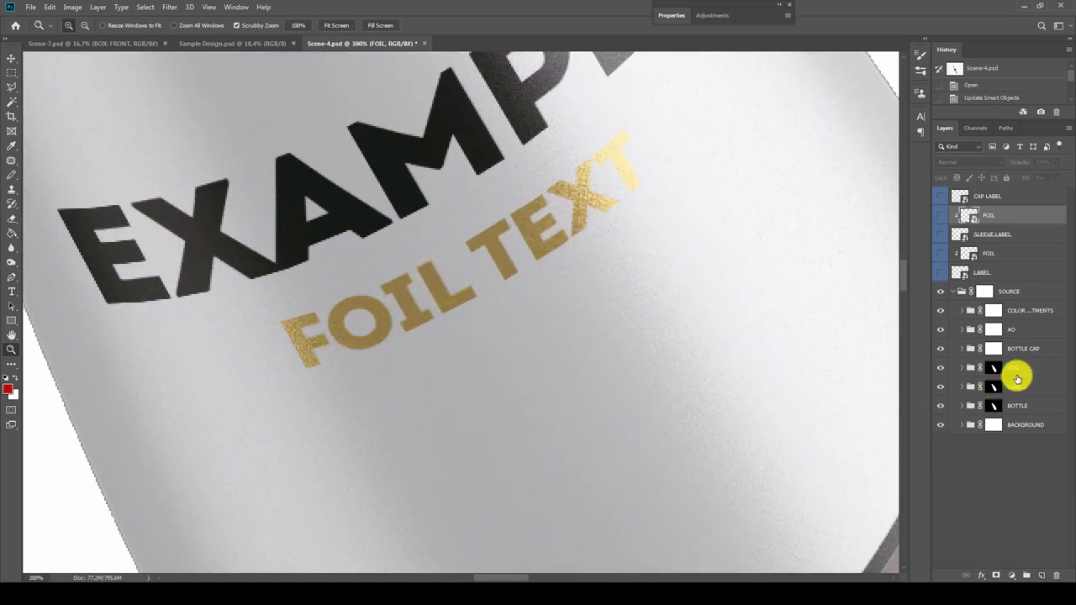
pyautogui.click(994, 368)
pyautogui.click(962, 368)
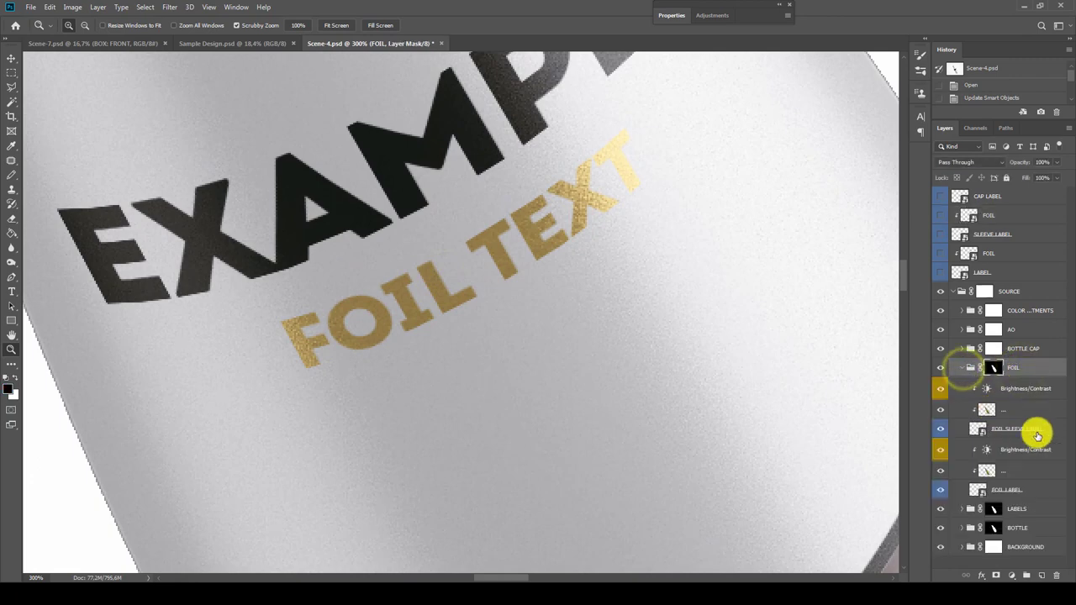
pyautogui.click(1012, 395)
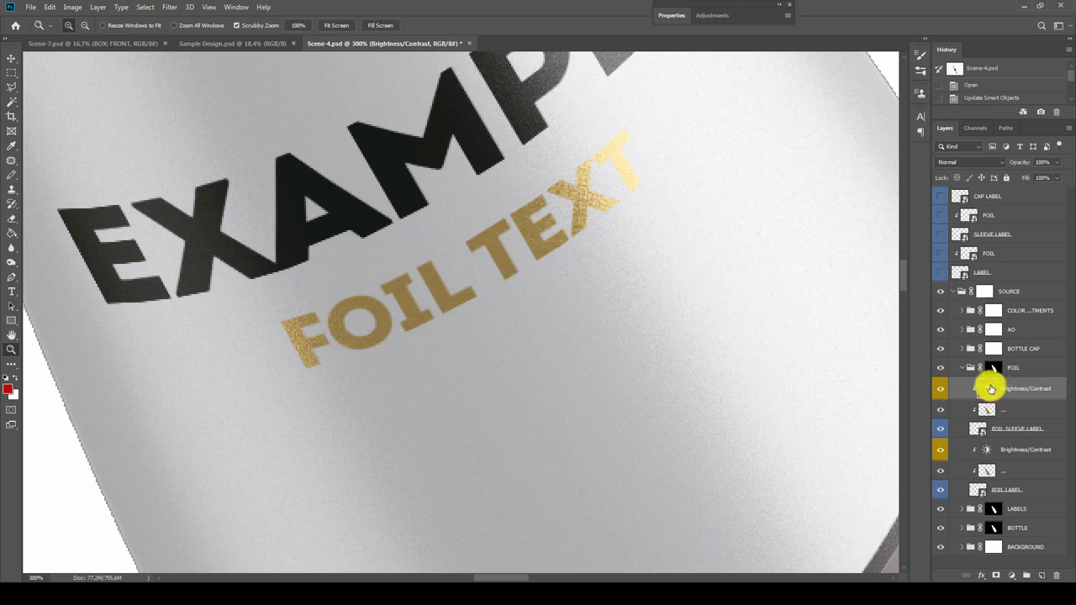
# Set the foil Brightness/Contrast to brightness 44, contrast -30, and collapse the FOIL group.
pyautogui.doubleClick(985, 389)
pyautogui.moveTo(737, 83)
pyautogui.mouseDown()
pyautogui.moveTo(769, 82)
pyautogui.moveTo(697, 84)
pyautogui.moveTo(742, 82)
pyautogui.mouseUp()
pyautogui.hotkey('ctrl', '-')
pyautogui.hotkey('ctrl', '-')
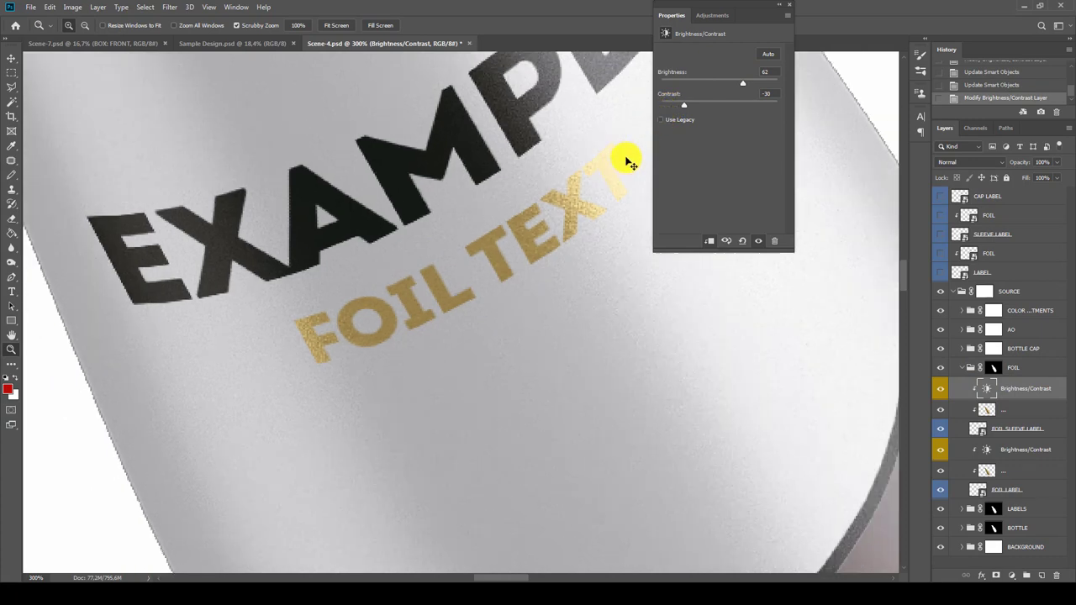
pyautogui.hotkey('ctrl', '-')
pyautogui.hotkey('ctrl', '-')
pyautogui.hotkey('ctrl', '-')
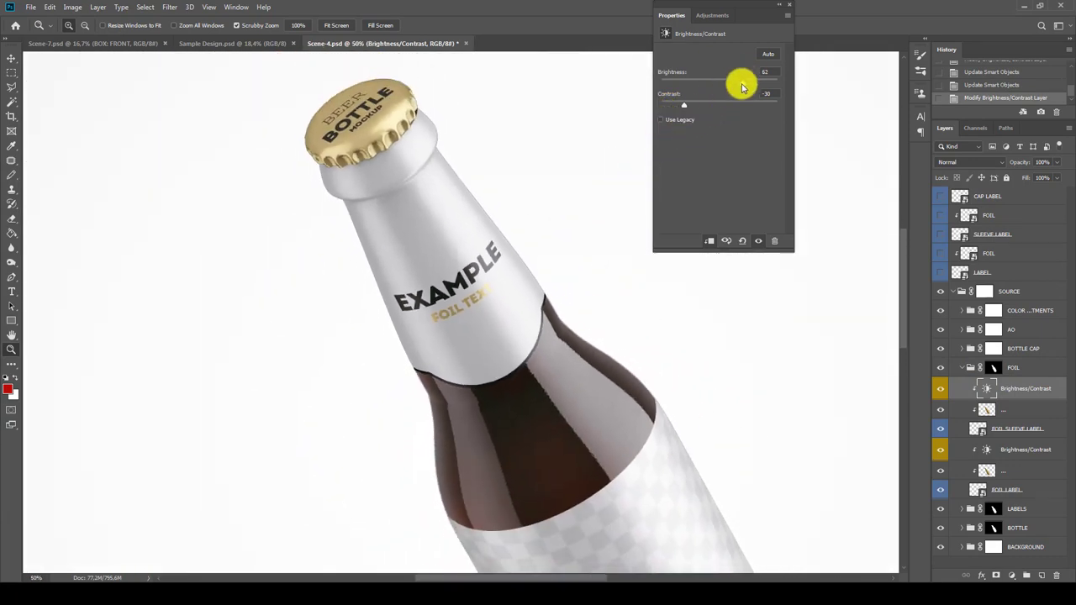
pyautogui.moveTo(742, 83)
pyautogui.mouseDown()
pyautogui.moveTo(720, 84)
pyautogui.moveTo(756, 87)
pyautogui.moveTo(709, 84)
pyautogui.moveTo(737, 84)
pyautogui.mouseUp()
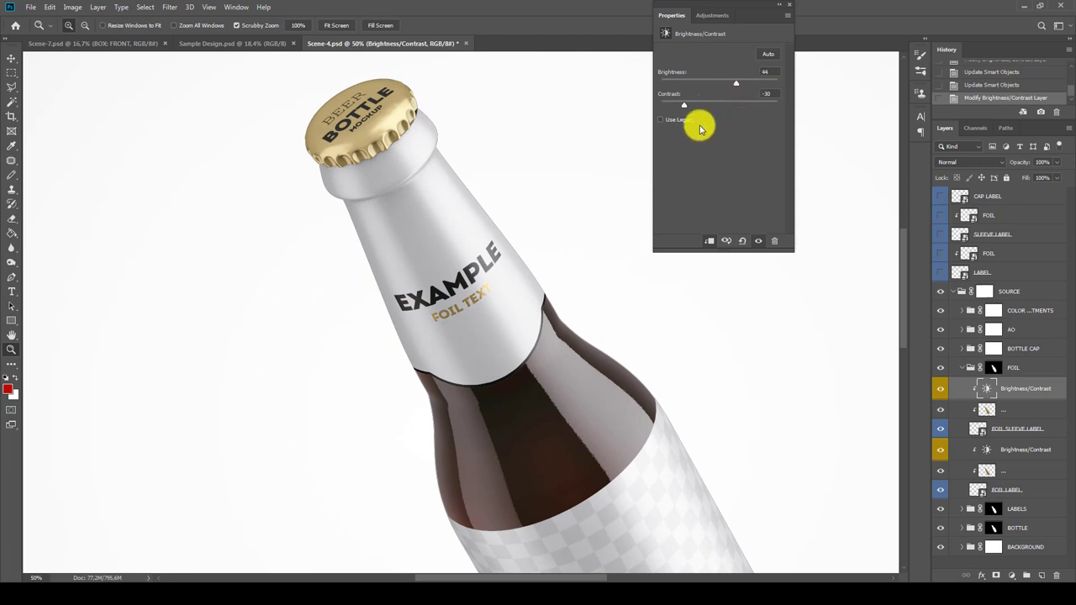
pyautogui.doubleClick(764, 15)
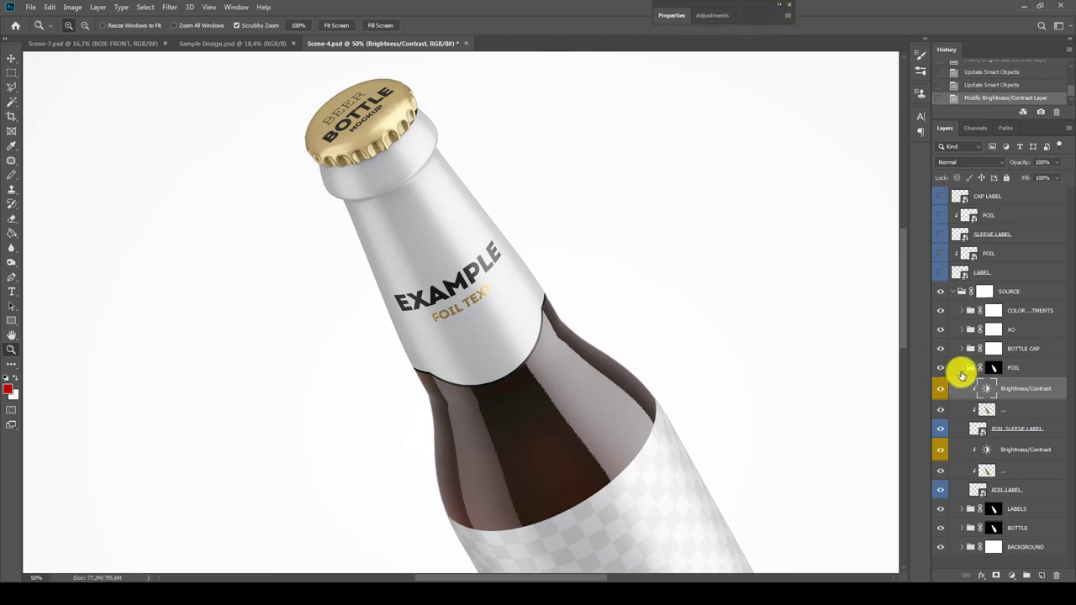
pyautogui.click(962, 367)
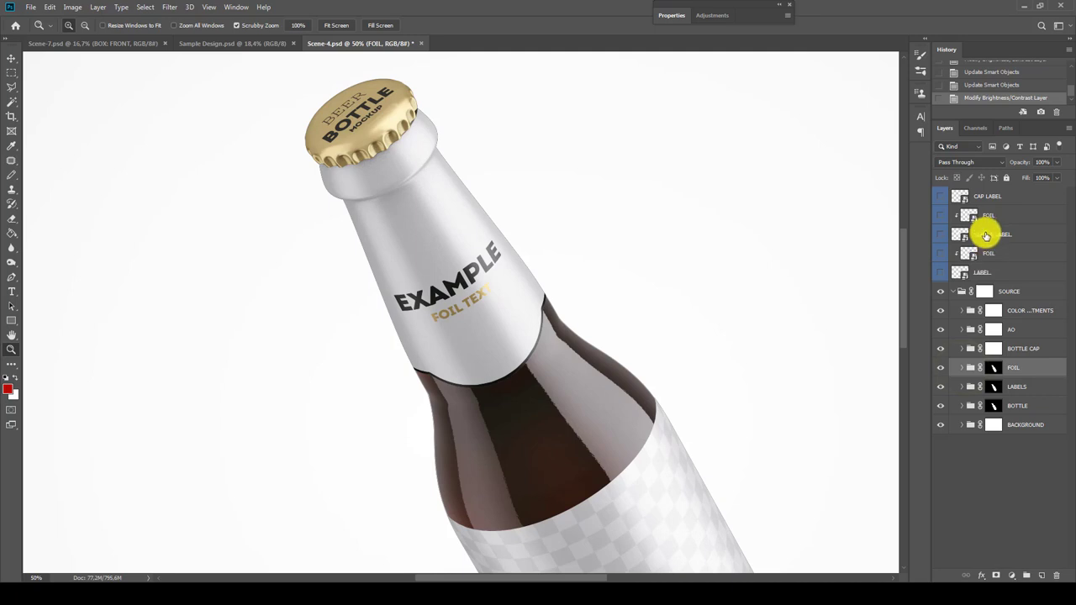
pyautogui.click(983, 234)
# Copy the Neck Label Design and Neck Label Design Foil layers from Sample Design.psd into the SLEEVE LABEL contents.
pyautogui.keyDown('alt'); pyautogui.click(494, 287); pyautogui.keyUp('alt')
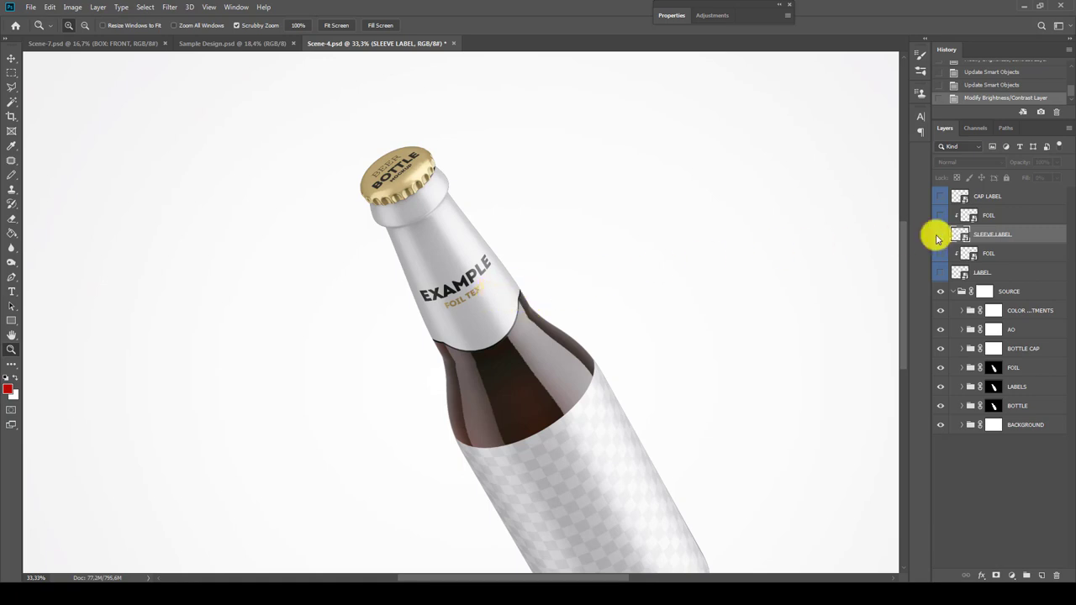
pyautogui.rightClick(1001, 235)
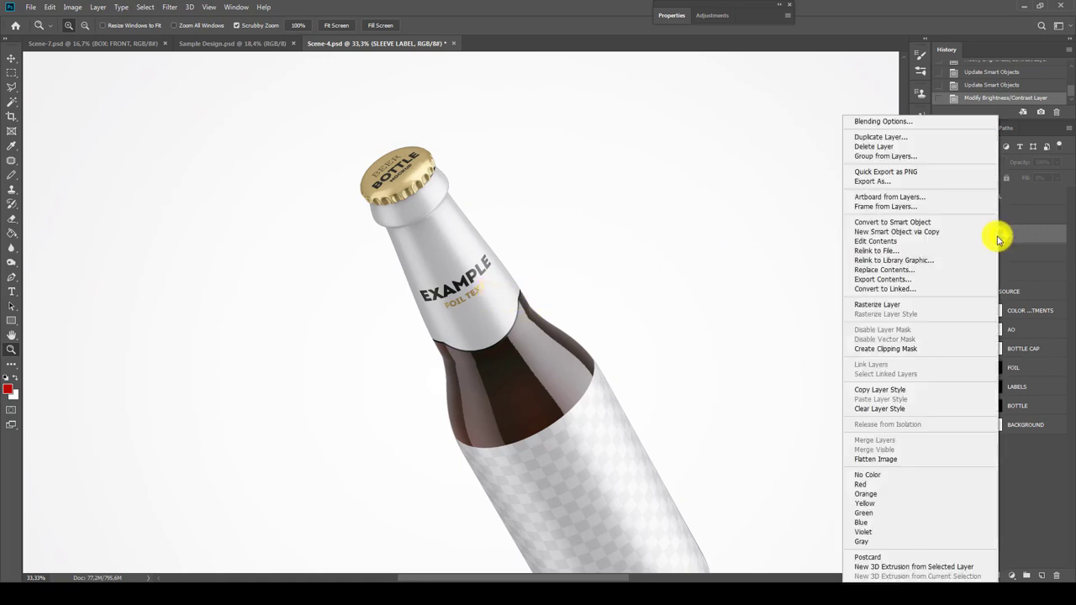
pyautogui.click(925, 241)
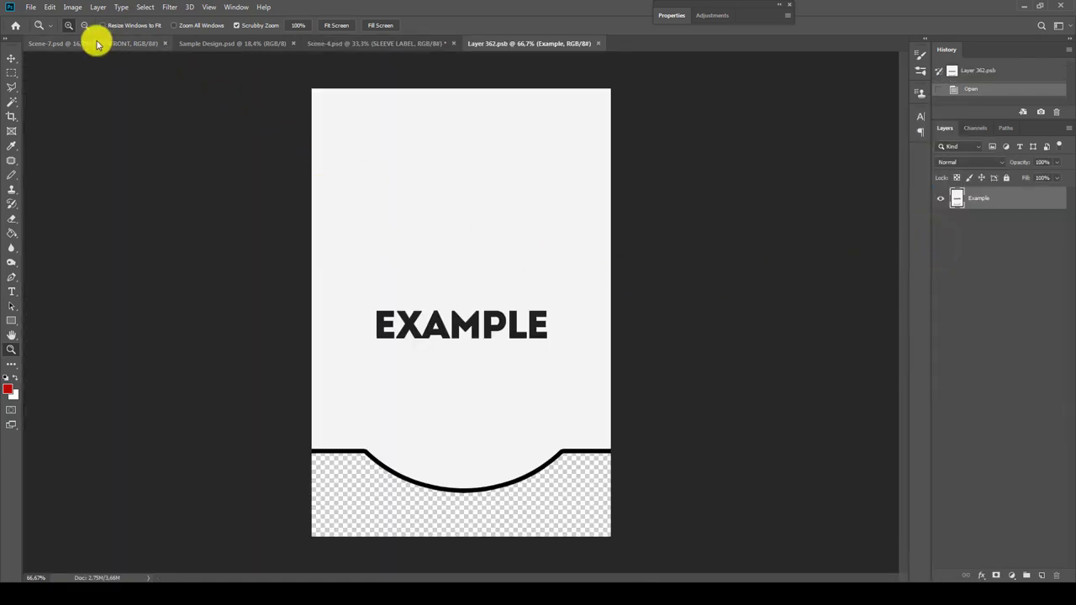
pyautogui.click(243, 46)
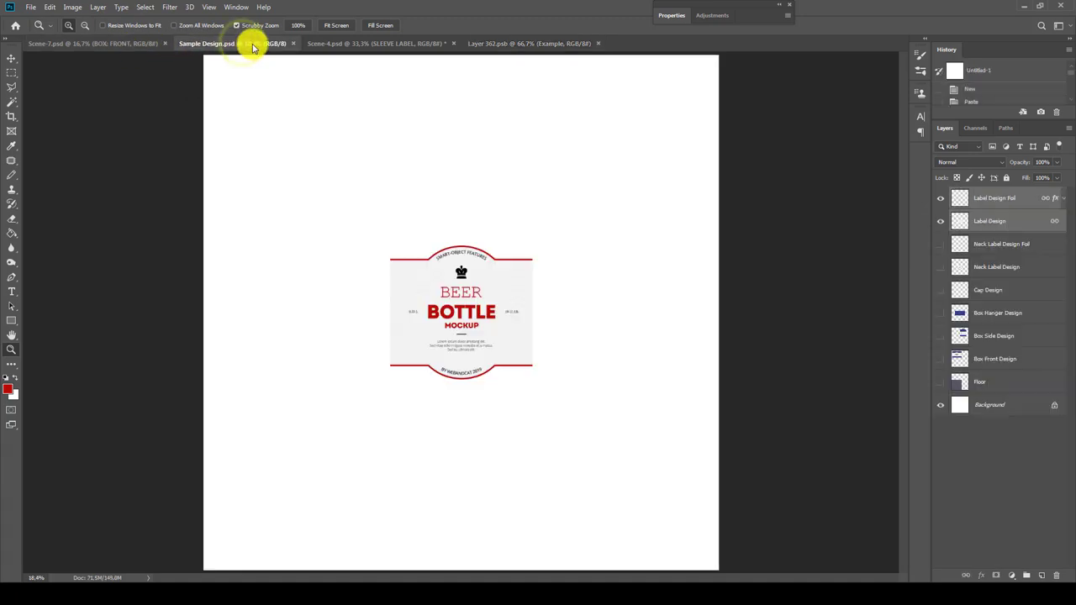
pyautogui.moveTo(252, 47); pyautogui.dragTo(175, 370)
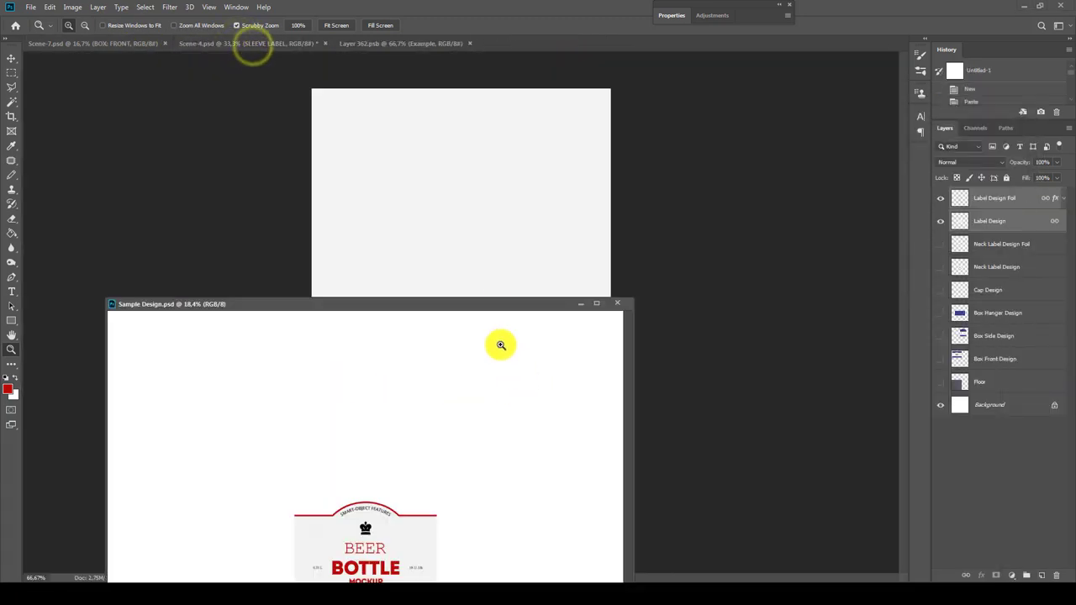
pyautogui.click(940, 221)
pyautogui.click(940, 244)
pyautogui.click(939, 266)
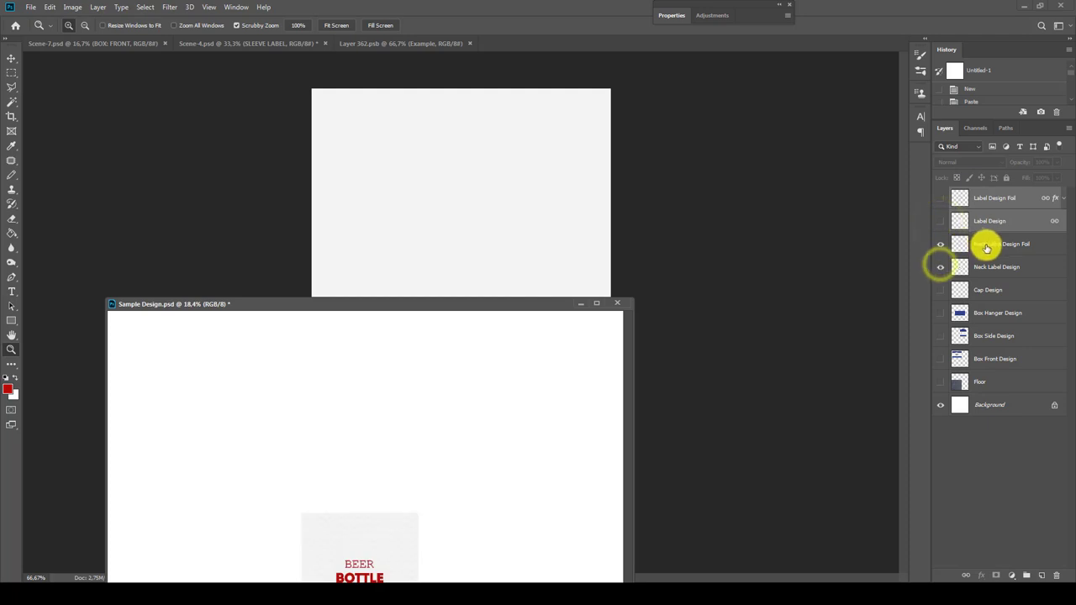
pyautogui.click(991, 243)
pyautogui.keyDown('shift'); pyautogui.click(995, 268); pyautogui.keyUp('shift')
pyautogui.moveTo(1018, 247); pyautogui.dragTo(592, 239)
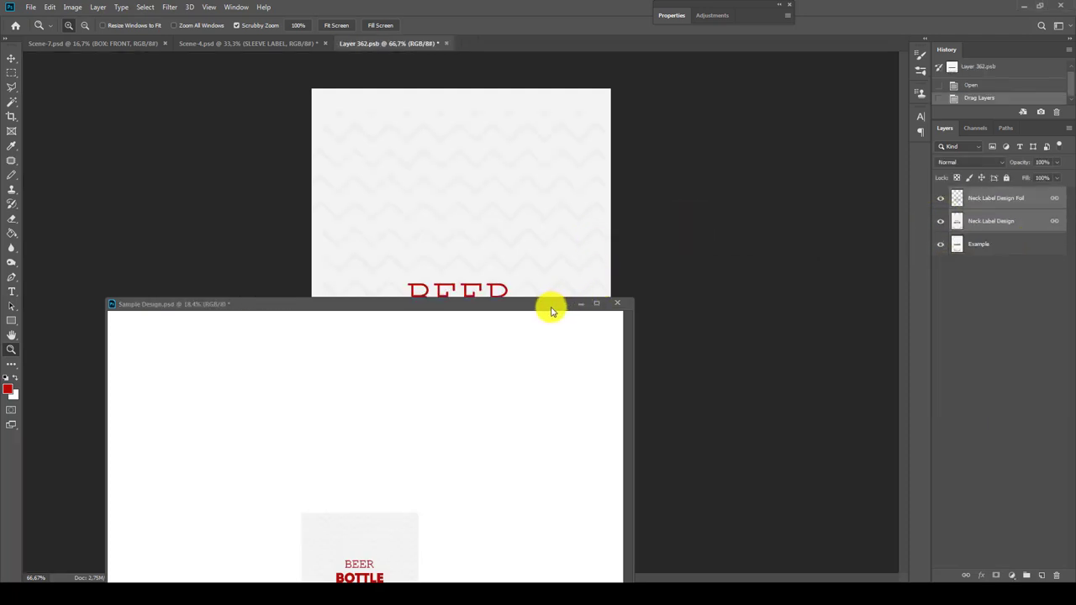
# Hide the Example and neck label foil layers, then save the sleeve label contents.
pyautogui.moveTo(551, 310); pyautogui.dragTo(579, 43)
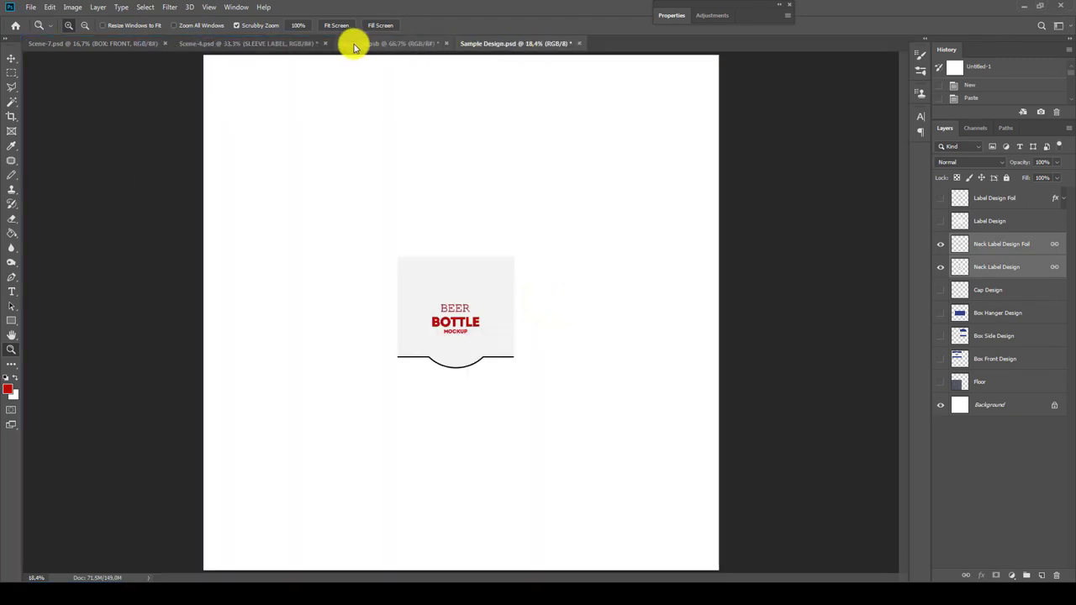
pyautogui.click(353, 44)
pyautogui.click(288, 43)
pyautogui.click(378, 43)
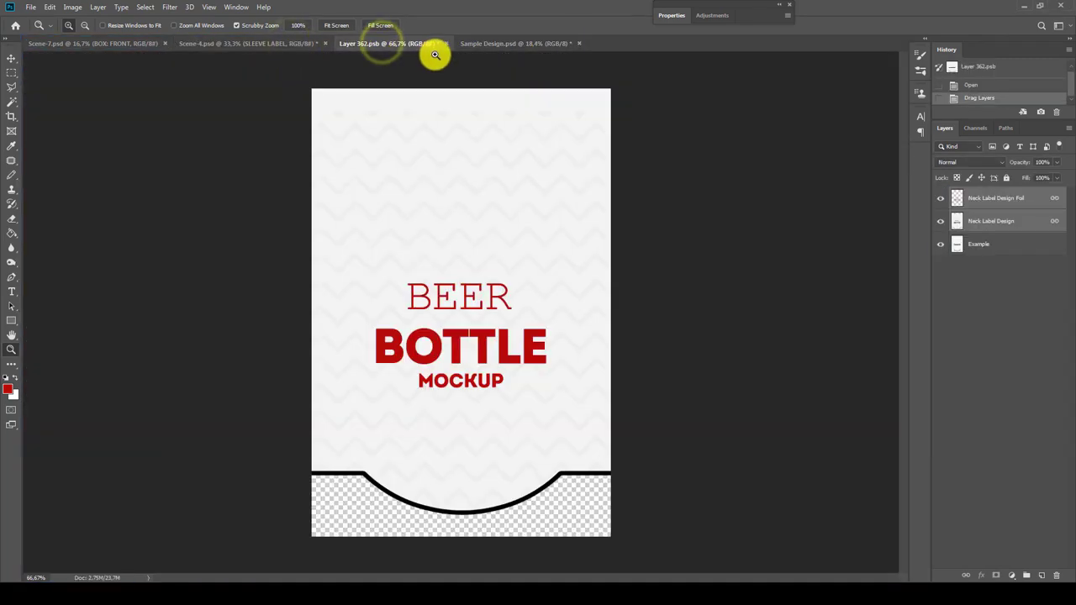
pyautogui.click(981, 244)
pyautogui.click(941, 244)
pyautogui.click(980, 221)
pyautogui.click(975, 199)
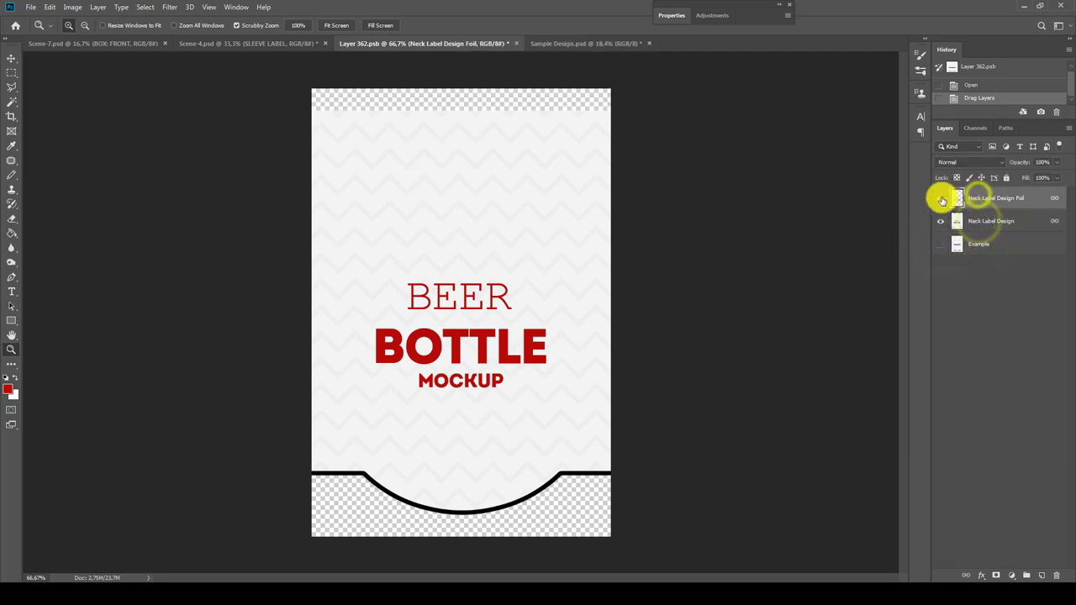
pyautogui.click(940, 199)
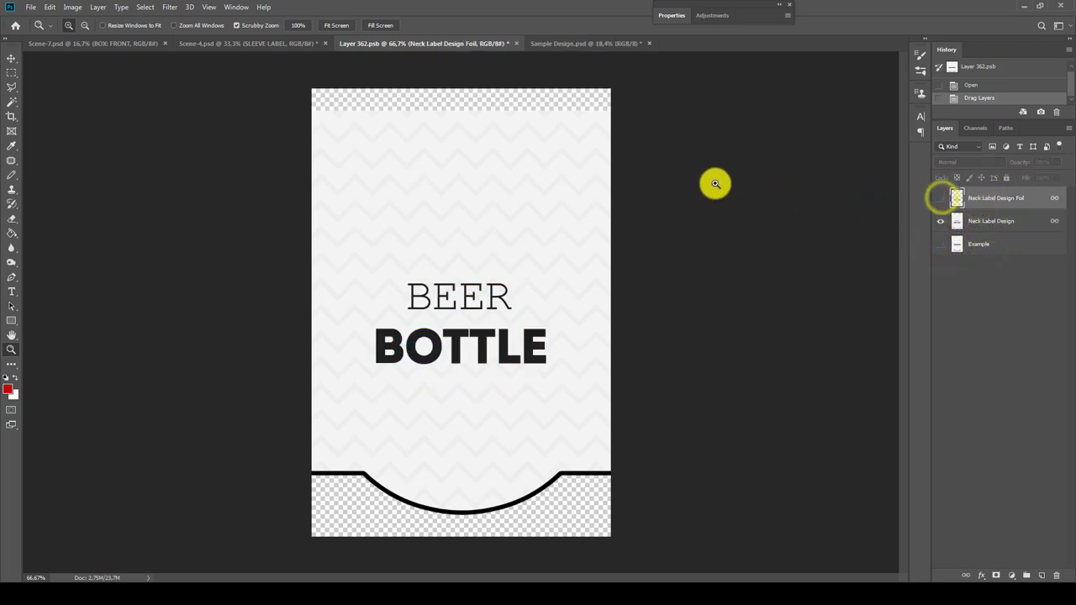
pyautogui.click(510, 44)
pyautogui.click(488, 218)
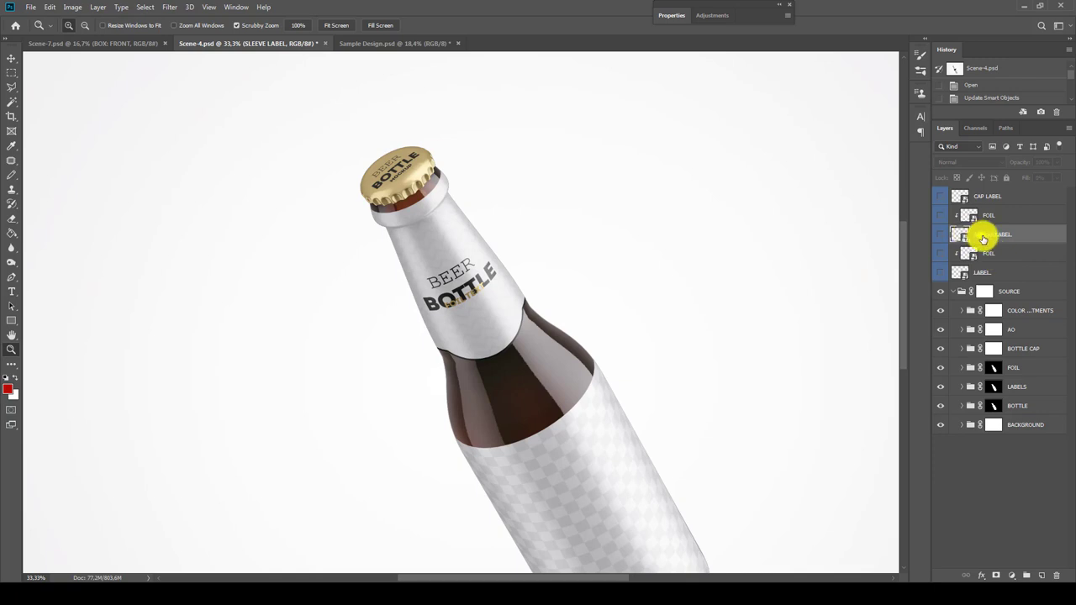
# Reopen the SLEEVE LABEL contents and turn the neck label foil layer back on.
pyautogui.rightClick(982, 239)
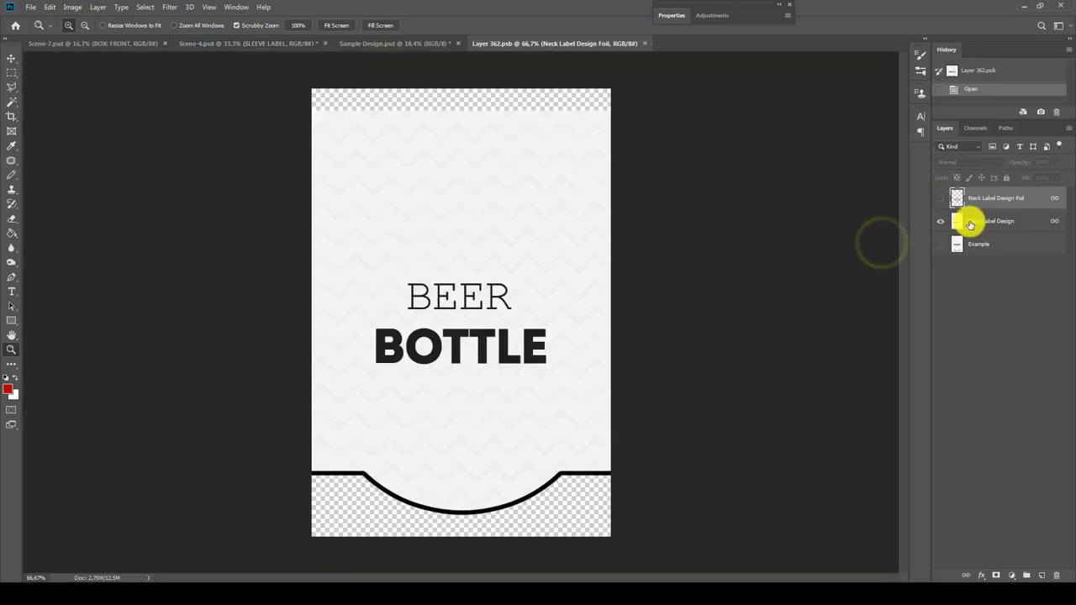
pyautogui.click(969, 221)
pyautogui.click(941, 197)
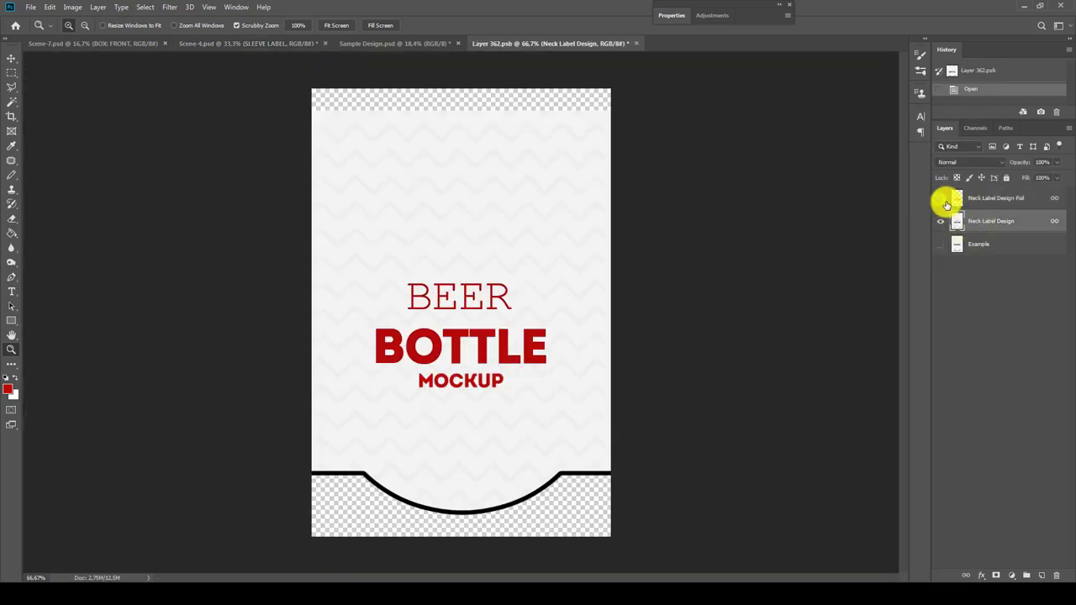
pyautogui.click(498, 99)
pyautogui.click(497, 99)
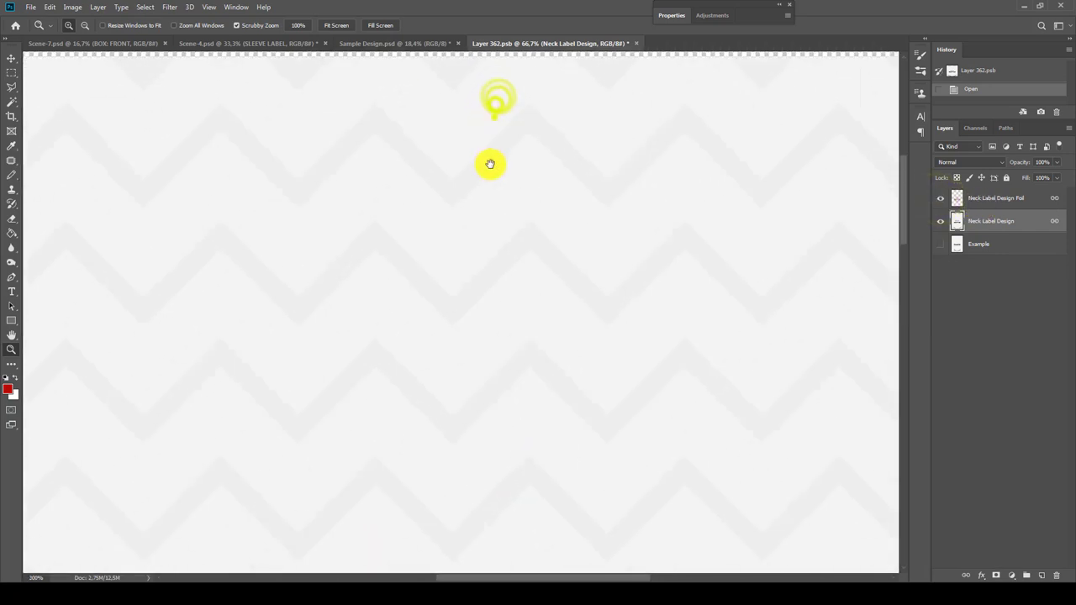
pyautogui.click(495, 100)
pyautogui.keyDown('shift'); pyautogui.click(988, 201); pyautogui.keyUp('shift')
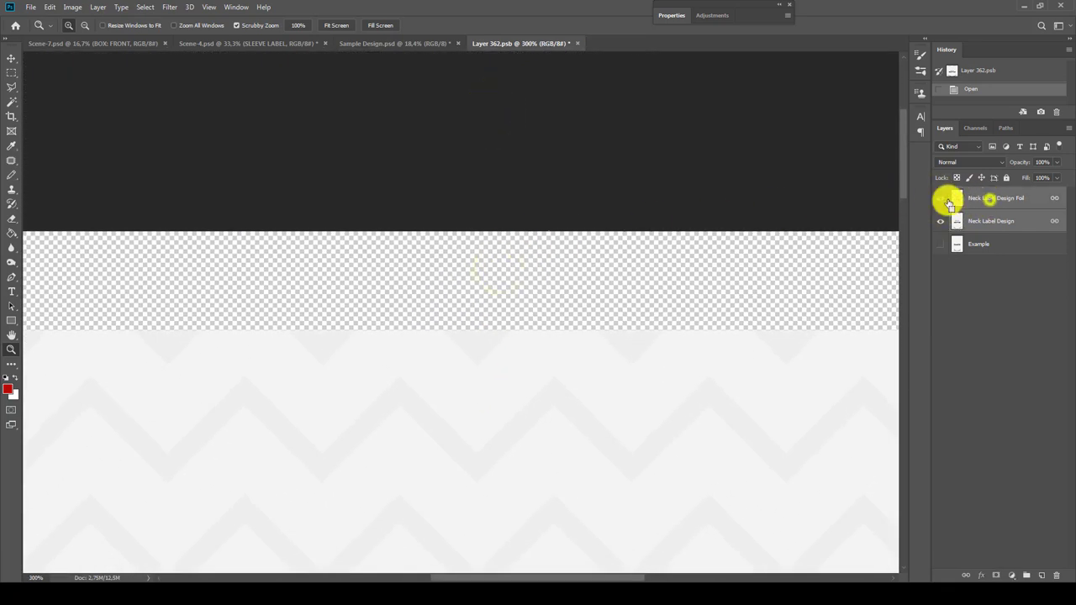
# Move both neck label layers slightly upward and save the sleeve contents.
pyautogui.click(10, 60)
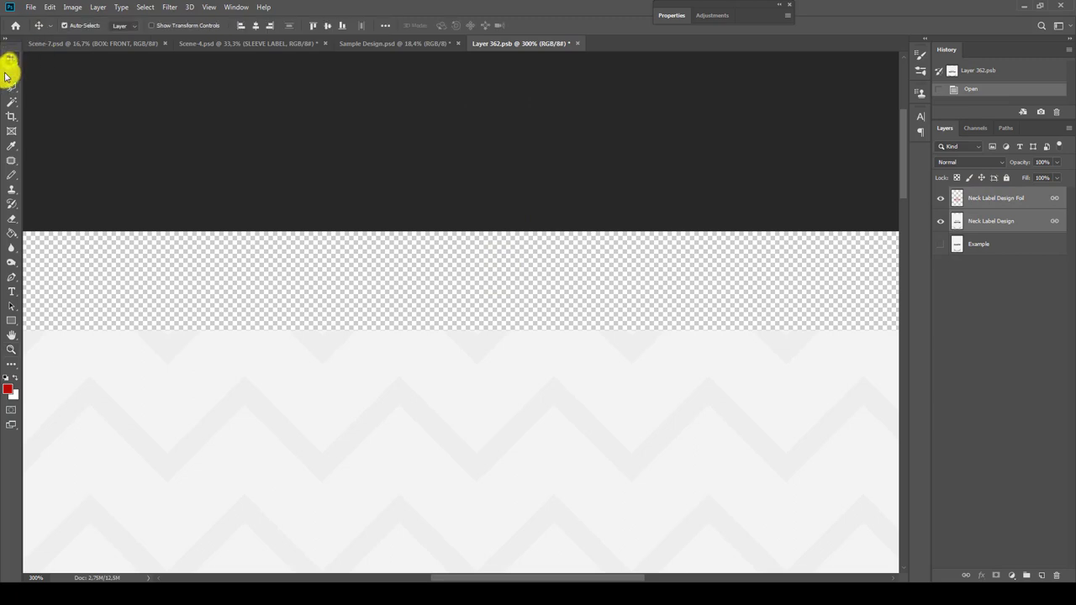
pyautogui.hotkey('ctrl', '0')
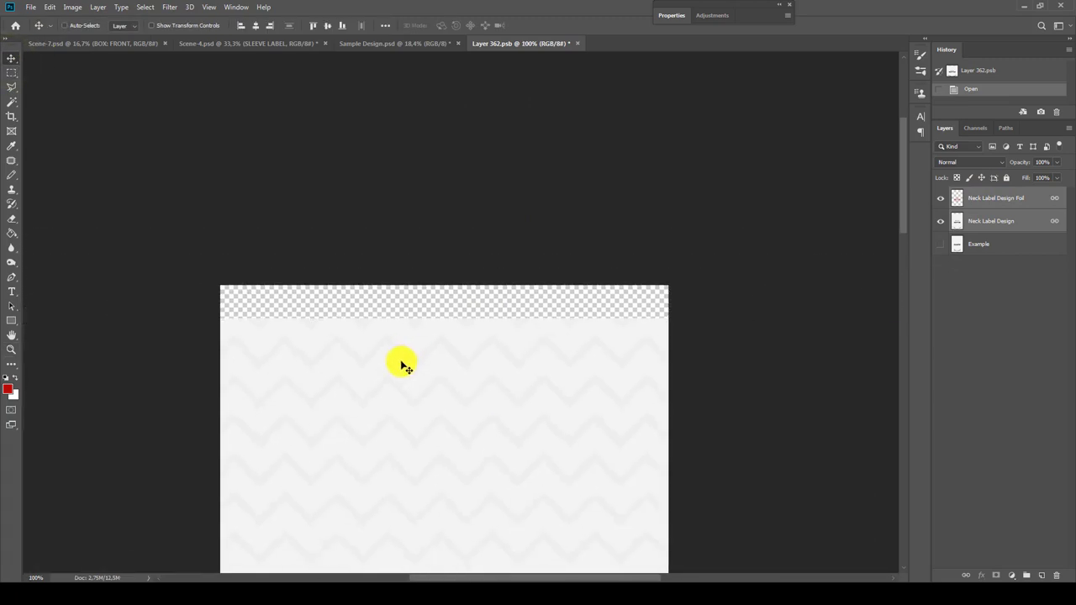
pyautogui.hotkey('ctrl', '1')
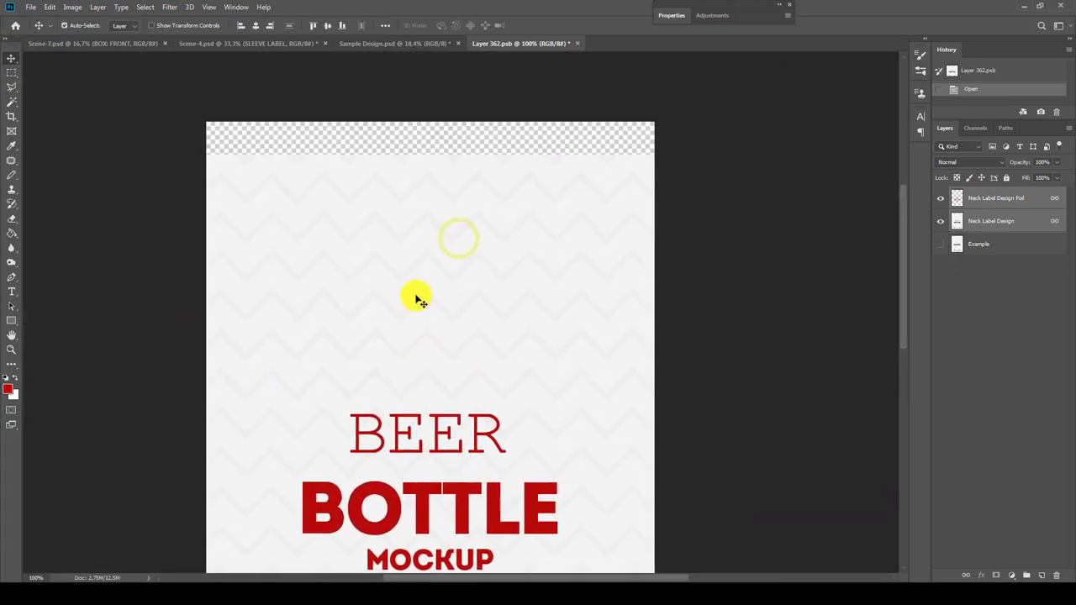
pyautogui.moveTo(416, 296); pyautogui.dragTo(420, 256)
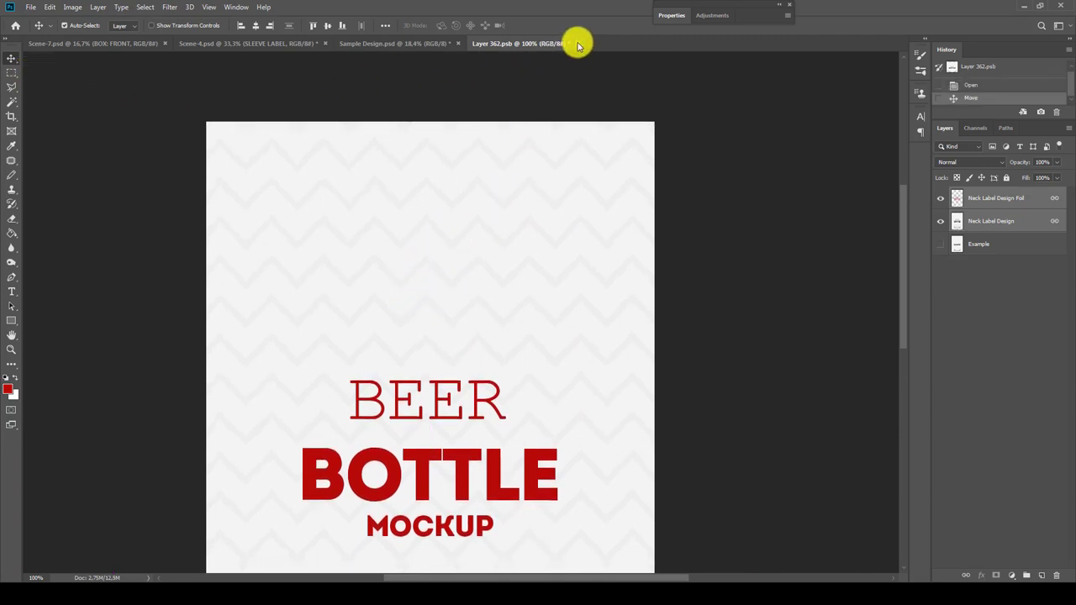
pyautogui.click(577, 43)
pyautogui.click(488, 222)
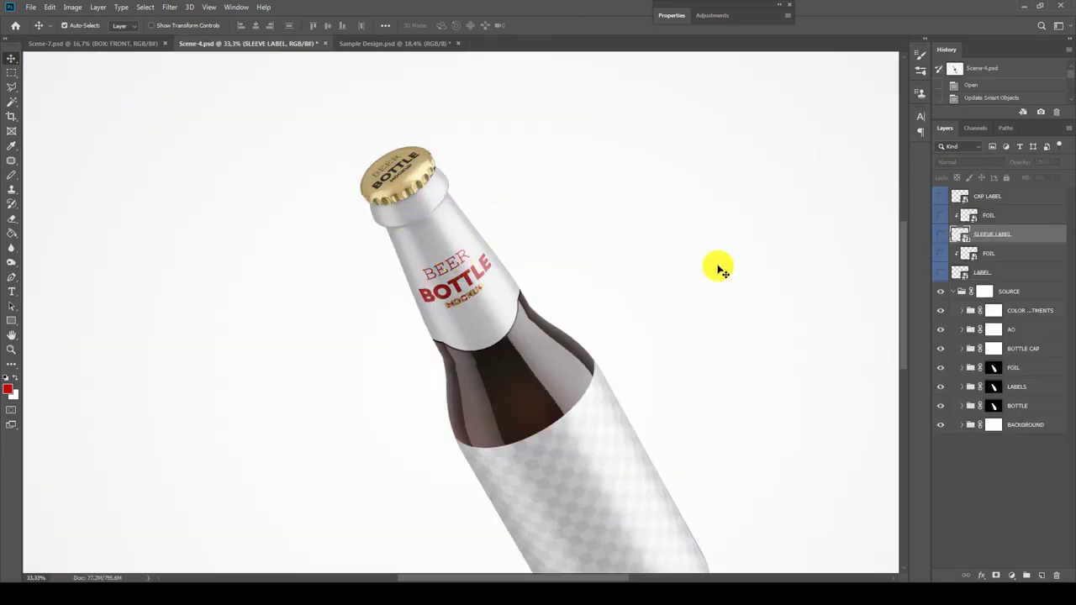
# Open the cap FOIL and neck SLEEVE LABEL smart objects for editing.
pyautogui.click(990, 216)
pyautogui.rightClick(990, 216)
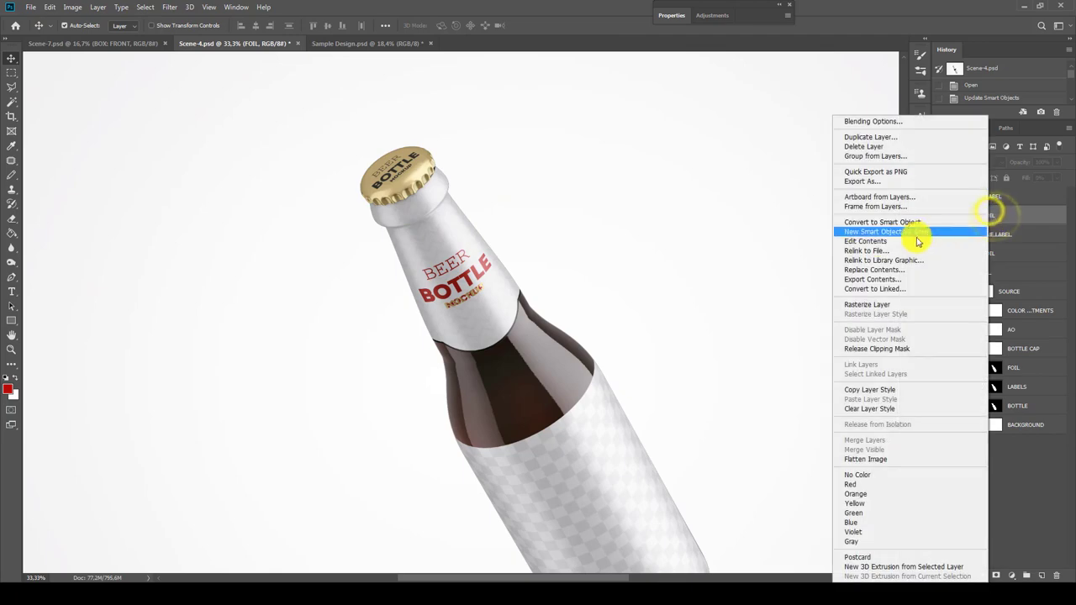
pyautogui.click(878, 240)
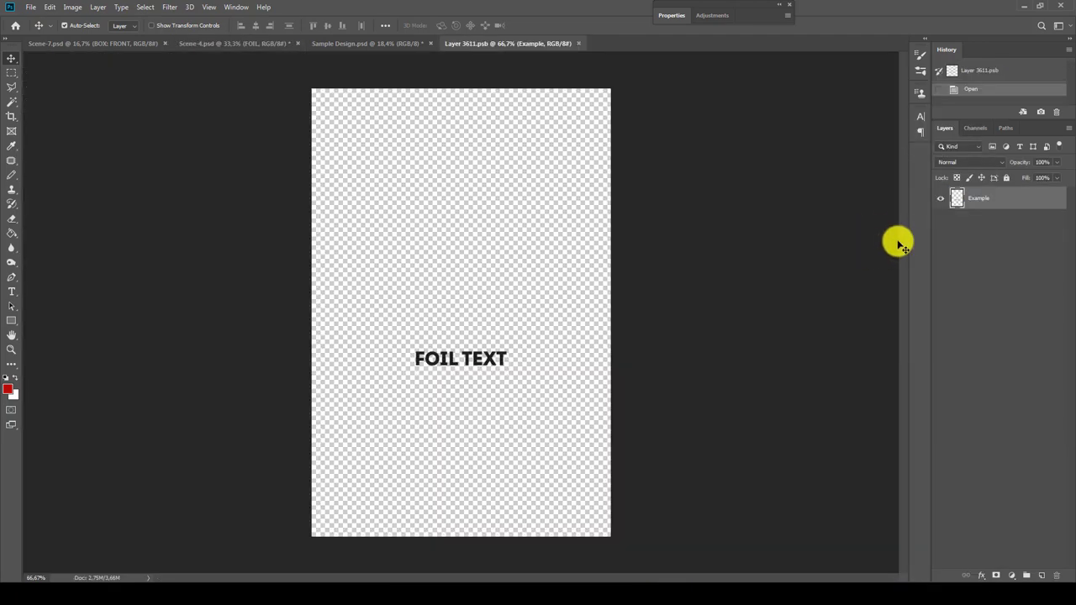
pyautogui.click(239, 44)
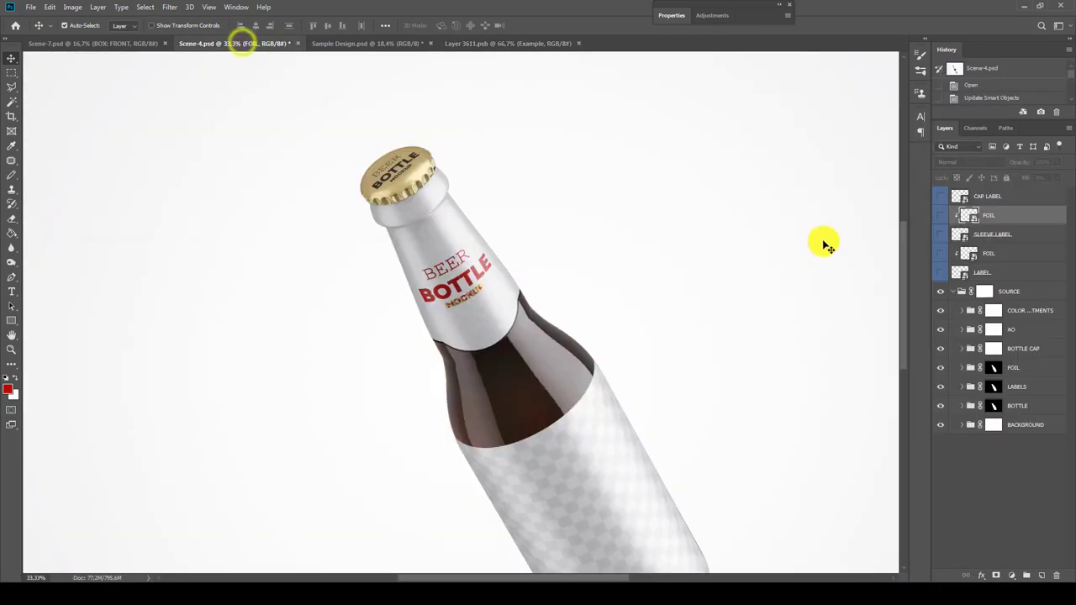
pyautogui.rightClick(990, 238)
pyautogui.click(879, 242)
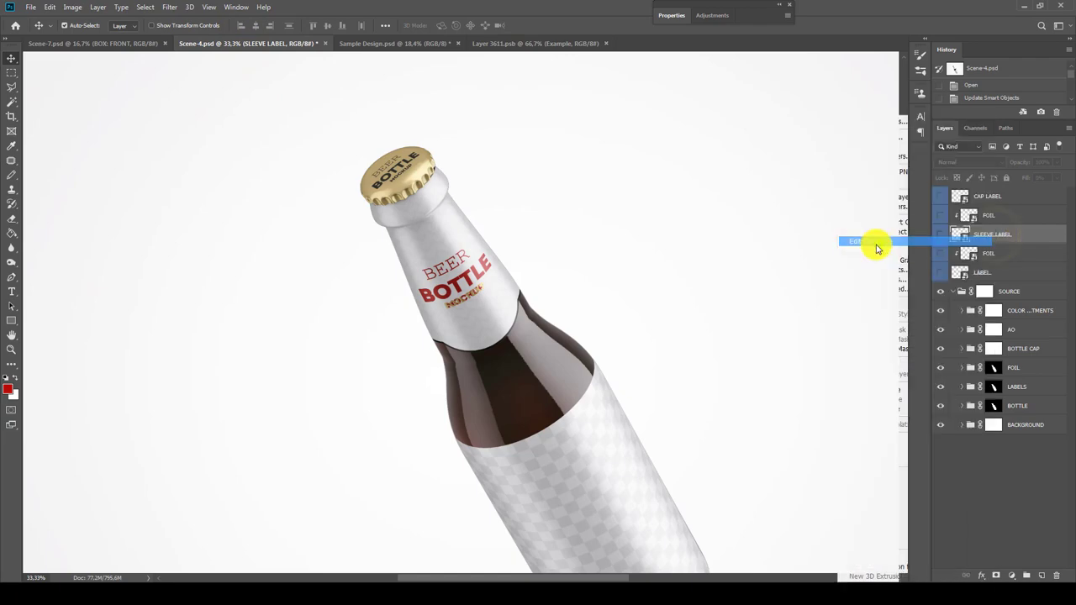
pyautogui.moveTo(658, 43); pyautogui.dragTo(211, 216)
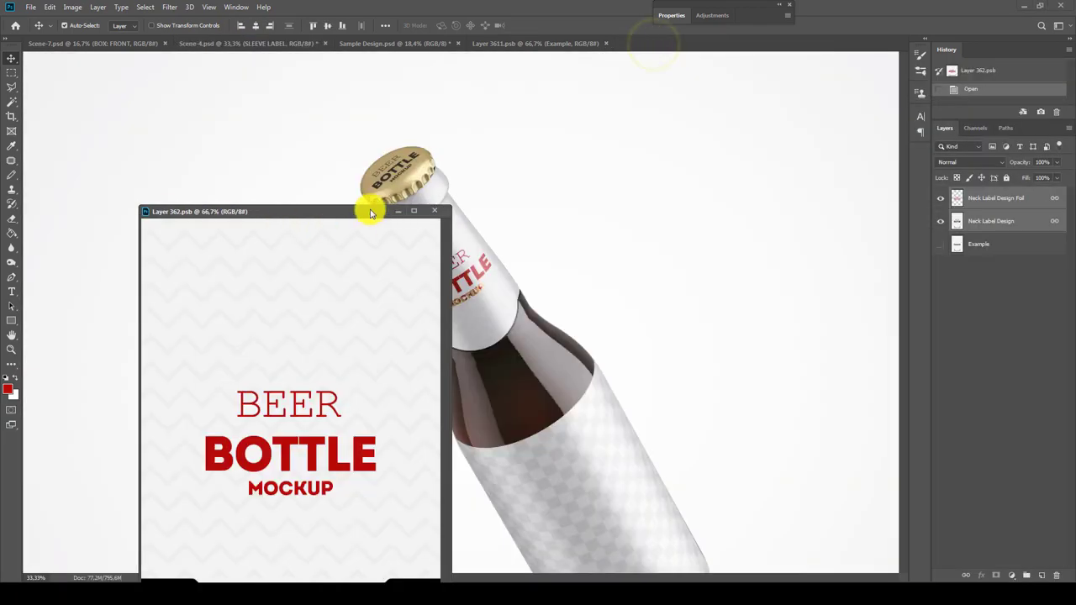
# Copy the neck label foil layer into the cap foil contents, hide FOIL TEXT, and save.
pyautogui.click(536, 44)
pyautogui.moveTo(360, 210); pyautogui.dragTo(266, 169)
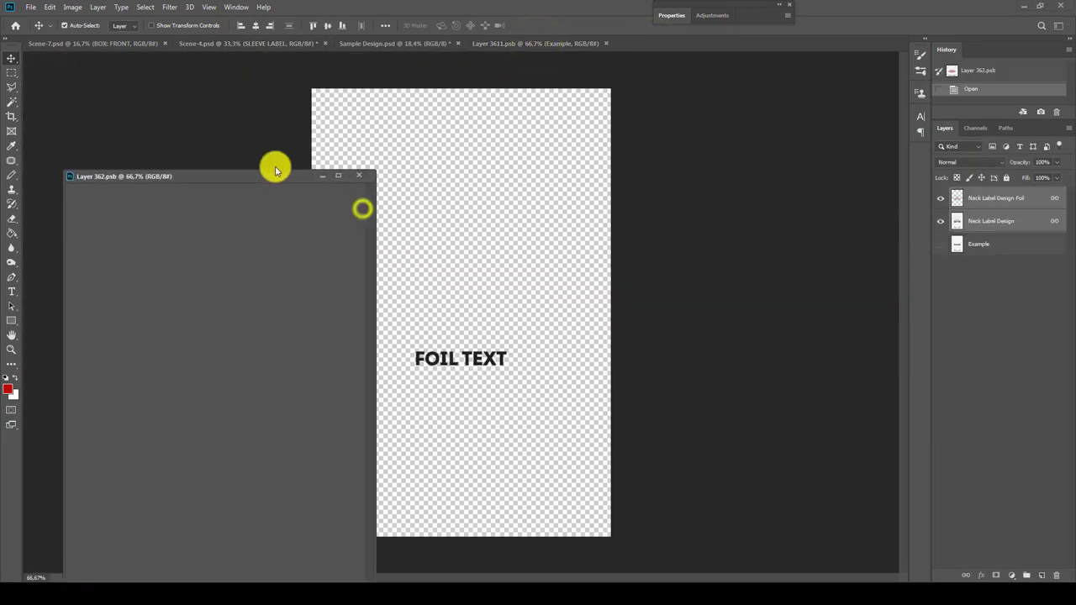
pyautogui.moveTo(1009, 196); pyautogui.dragTo(568, 300)
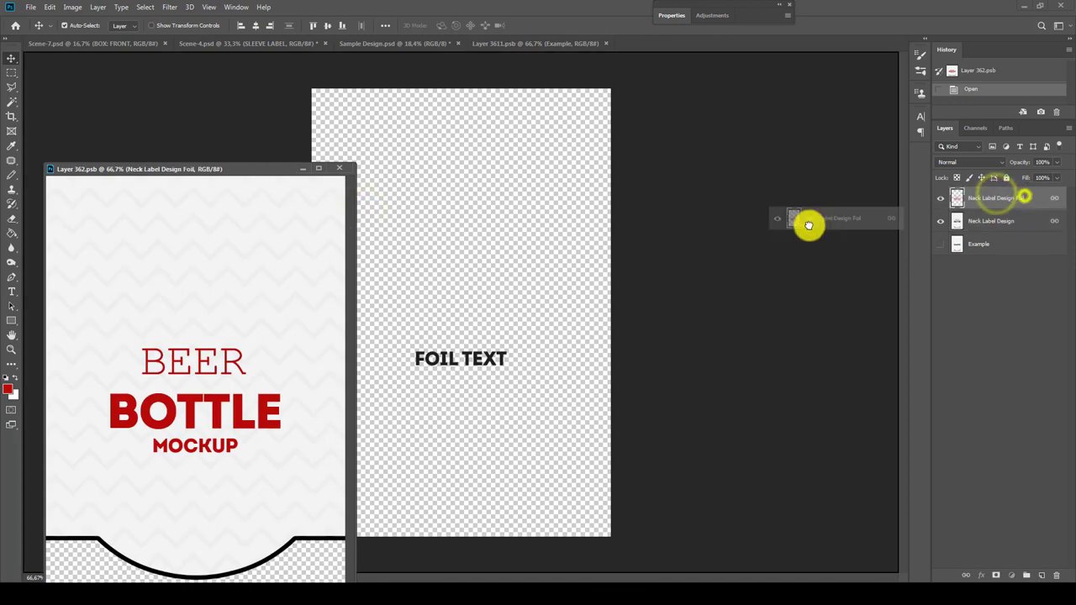
pyautogui.click(988, 221)
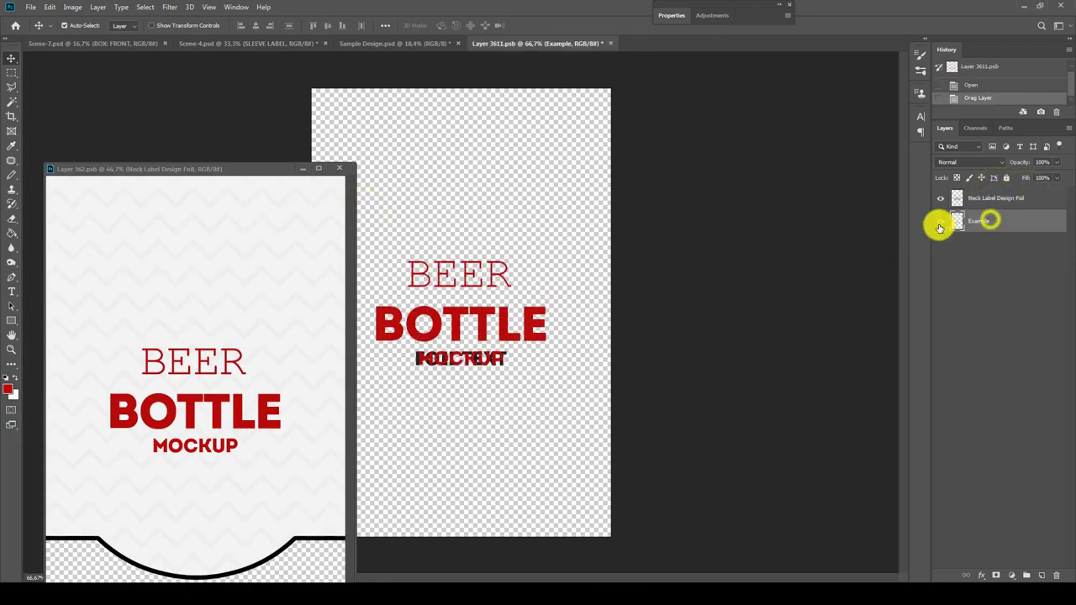
pyautogui.click(339, 168)
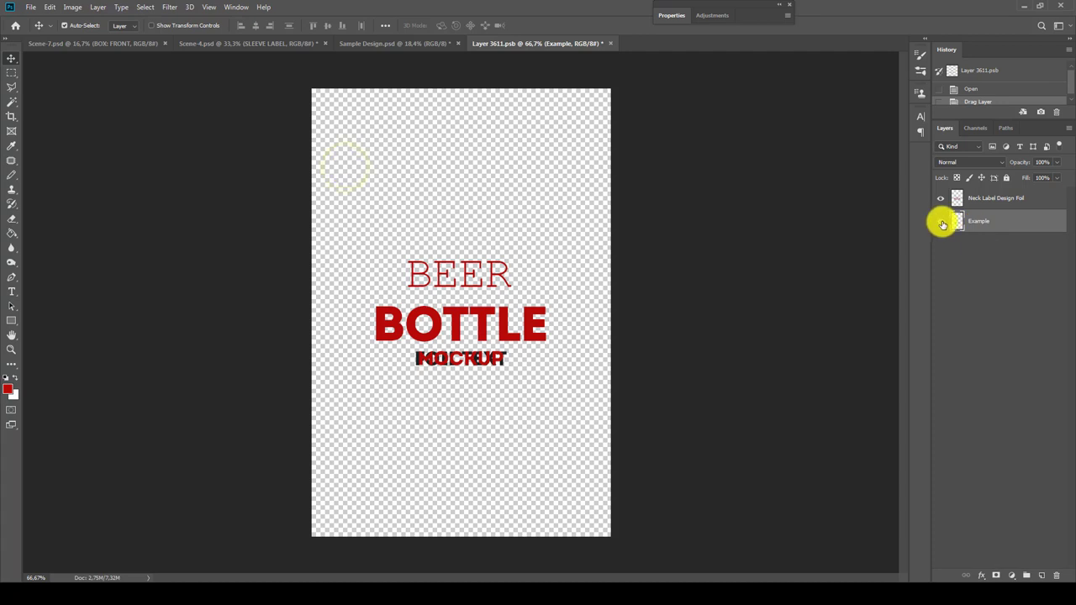
pyautogui.click(941, 221)
pyautogui.click(607, 43)
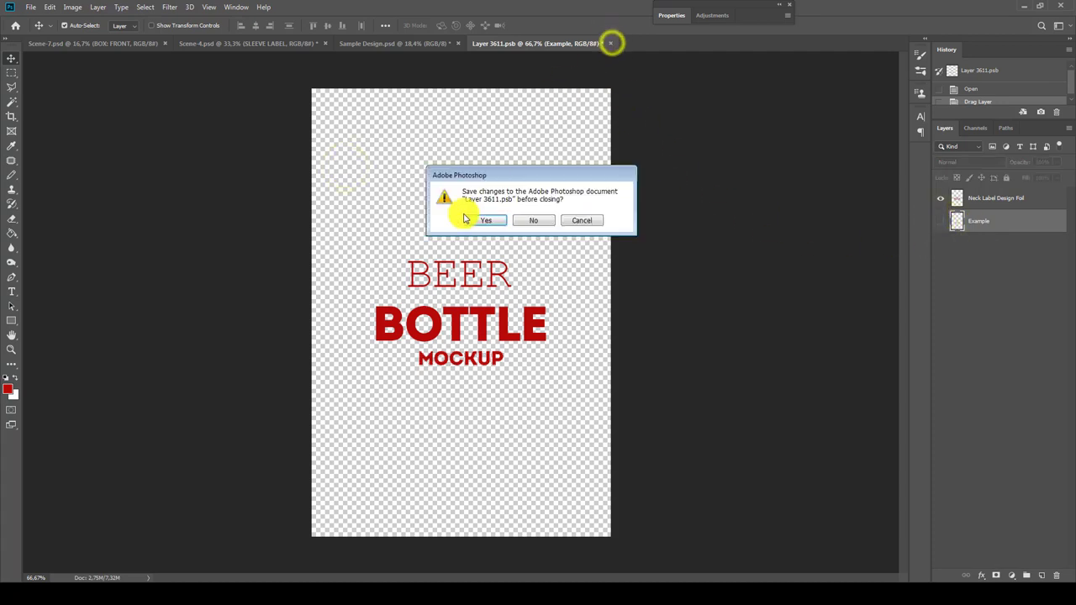
pyautogui.click(468, 220)
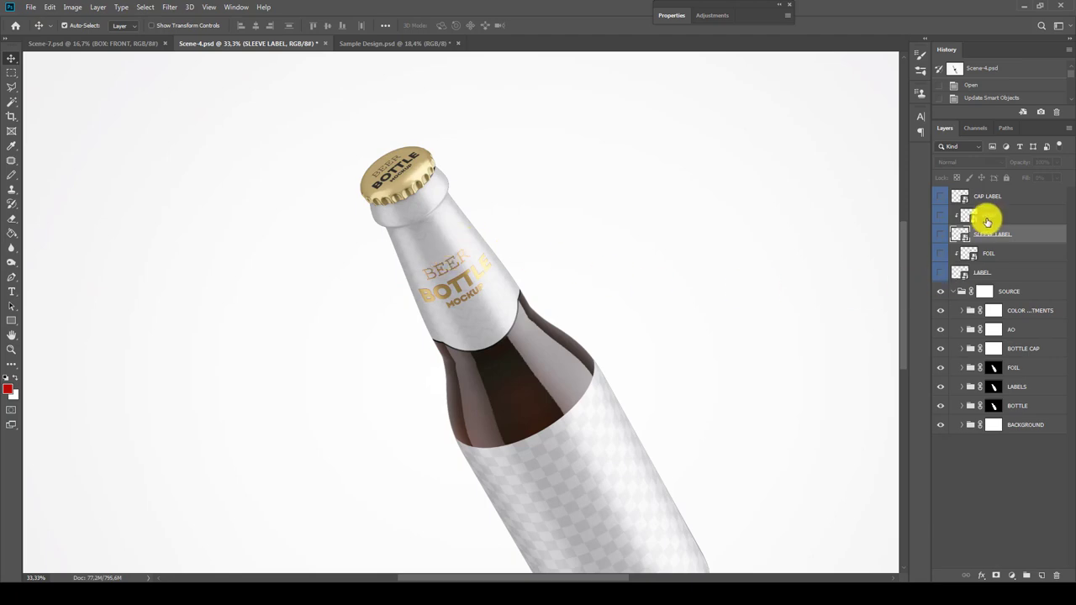
# Erase BOTTLE from the Neck Label Design Foil layer and save the foil contents.
pyautogui.rightClick(987, 216)
pyautogui.click(879, 244)
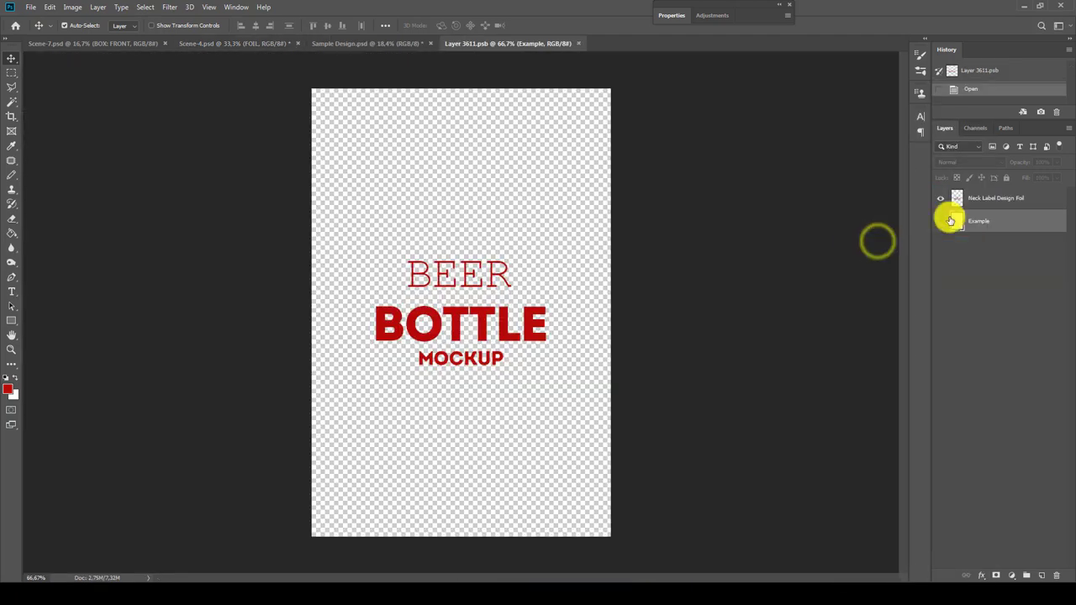
pyautogui.click(988, 202)
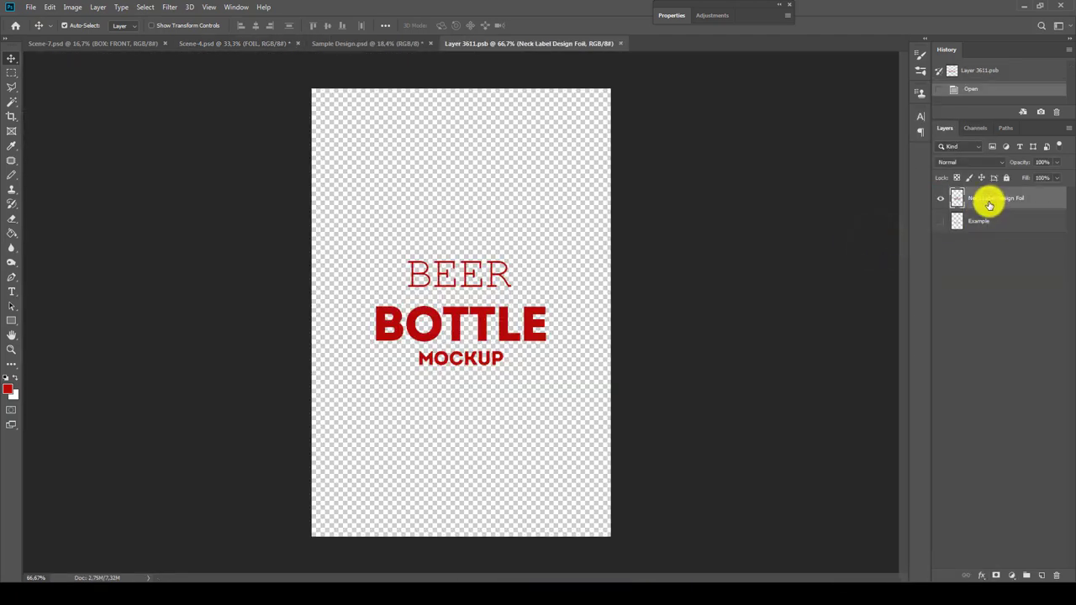
pyautogui.click(12, 221)
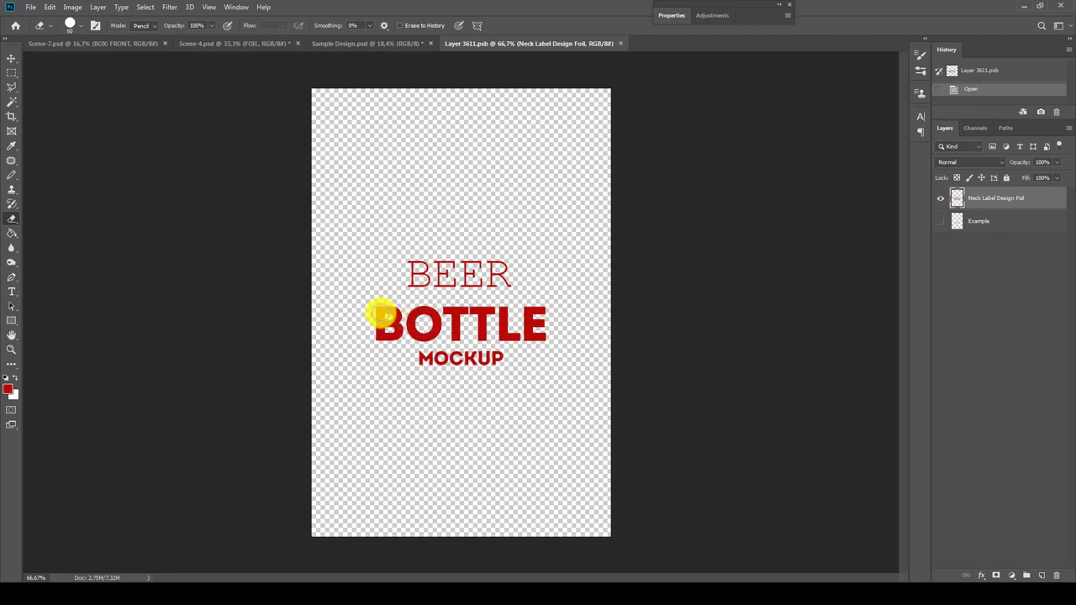
pyautogui.moveTo(395, 323)
pyautogui.mouseDown()
pyautogui.moveTo(470, 311)
pyautogui.moveTo(375, 335)
pyautogui.mouseUp()
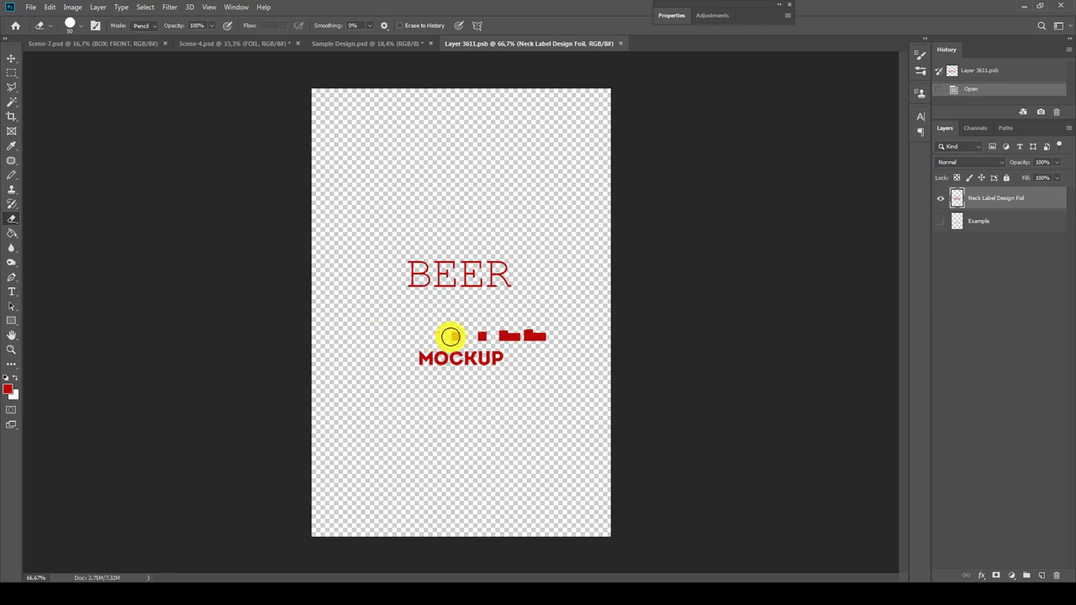
pyautogui.moveTo(544, 336); pyautogui.dragTo(531, 335)
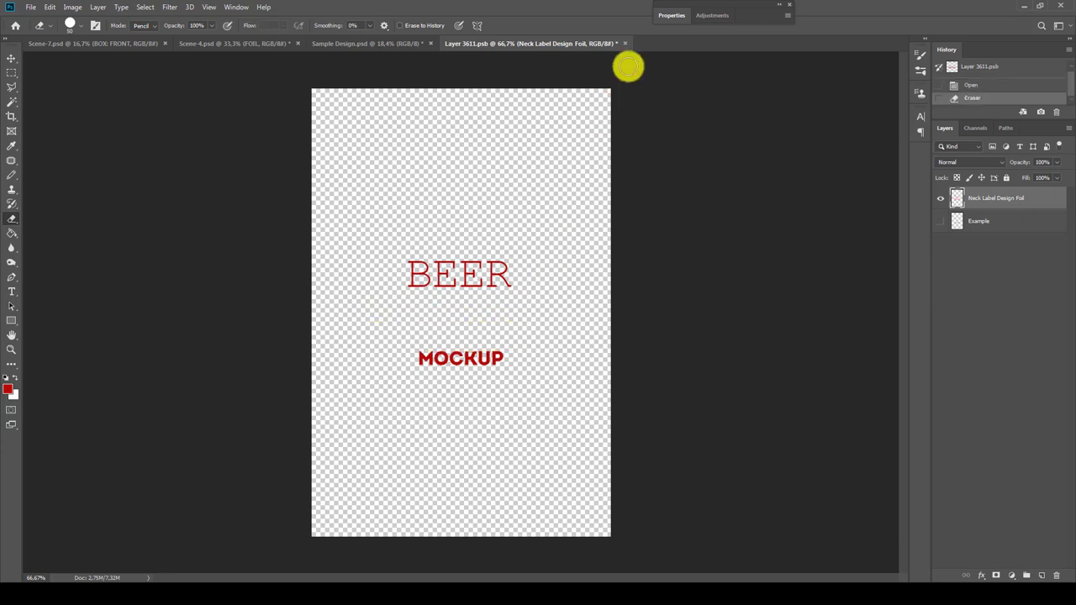
pyautogui.click(625, 43)
pyautogui.click(485, 219)
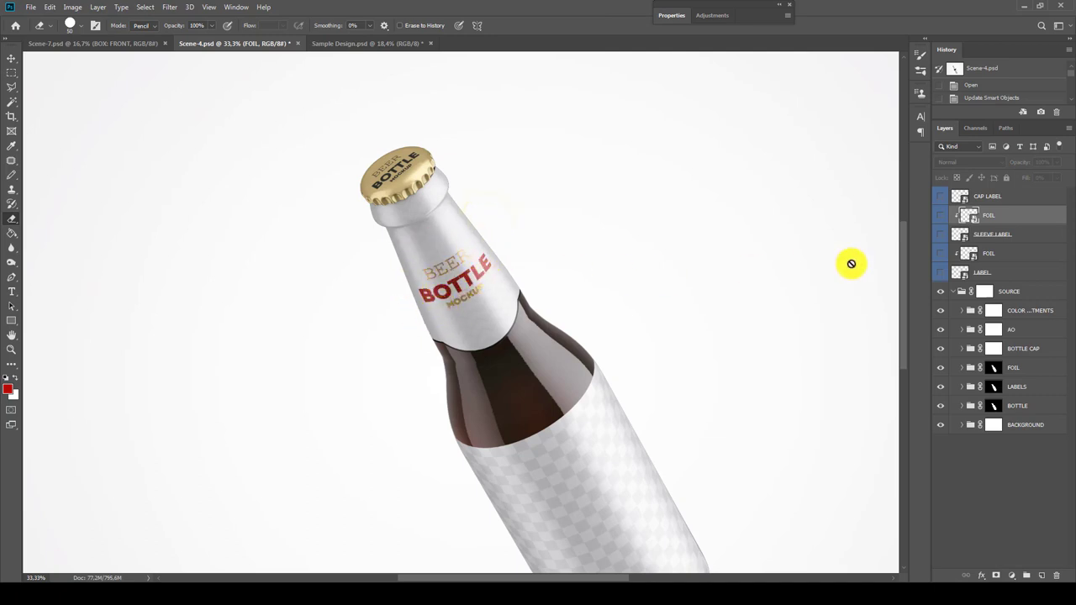
# Hide the Neck Label Design Foil layer in the sleeve label contents and zoom in on the neck.
pyautogui.doubleClick(962, 233)
pyautogui.click(941, 198)
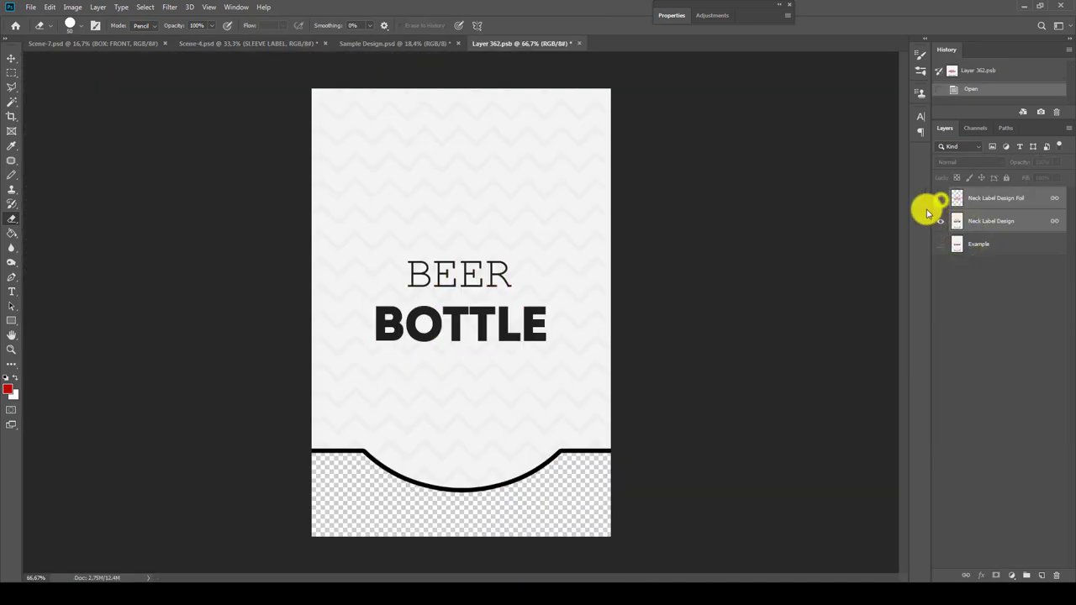
pyautogui.click(579, 43)
pyautogui.click(493, 215)
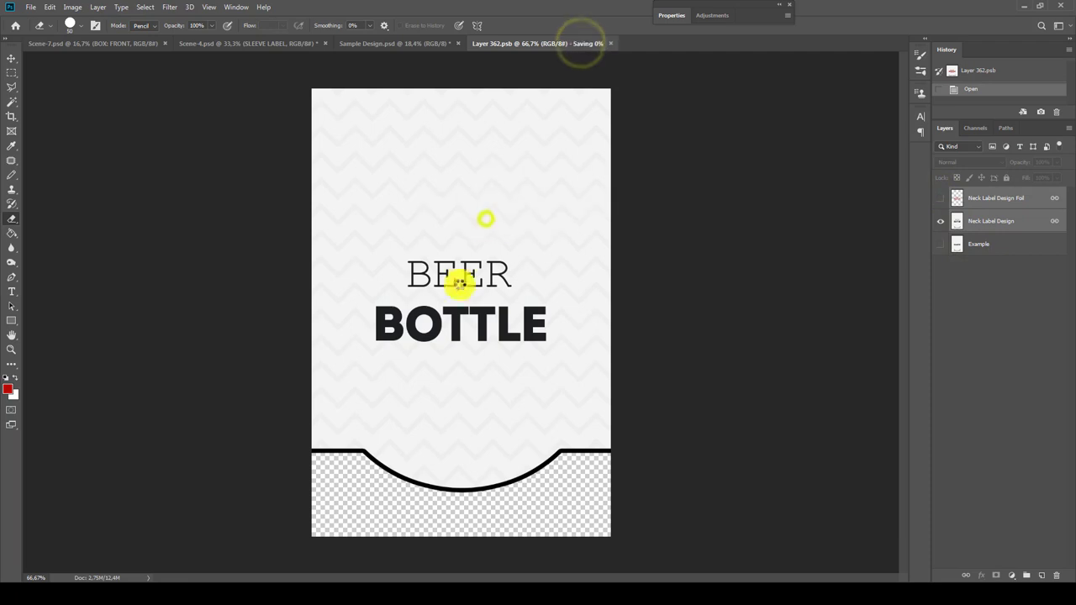
pyautogui.click(11, 349)
pyautogui.moveTo(465, 274); pyautogui.dragTo(391, 390)
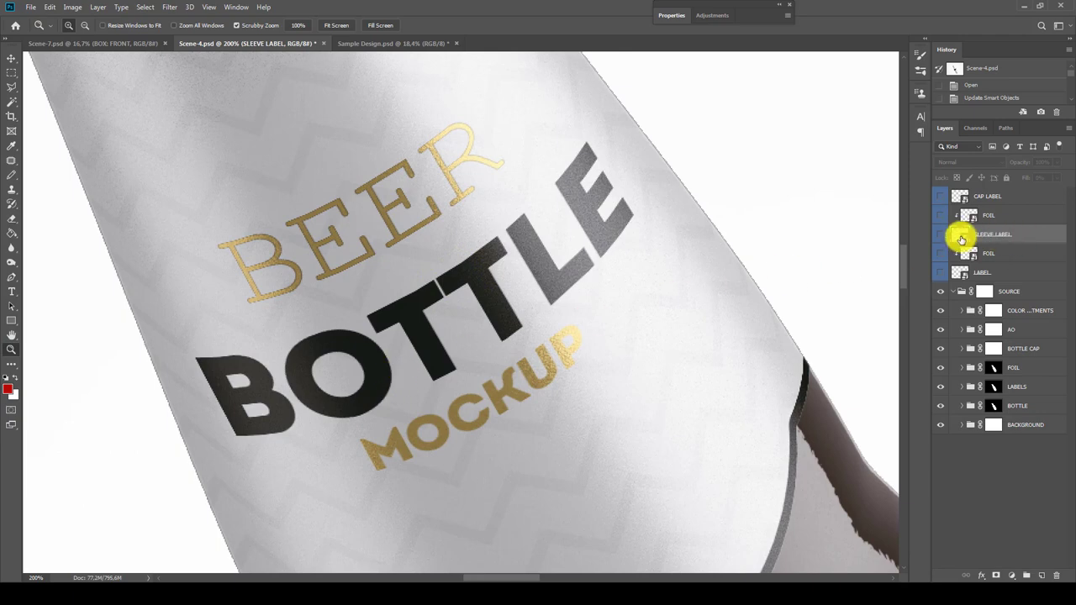
pyautogui.doubleClick(959, 235)
pyautogui.click(990, 222)
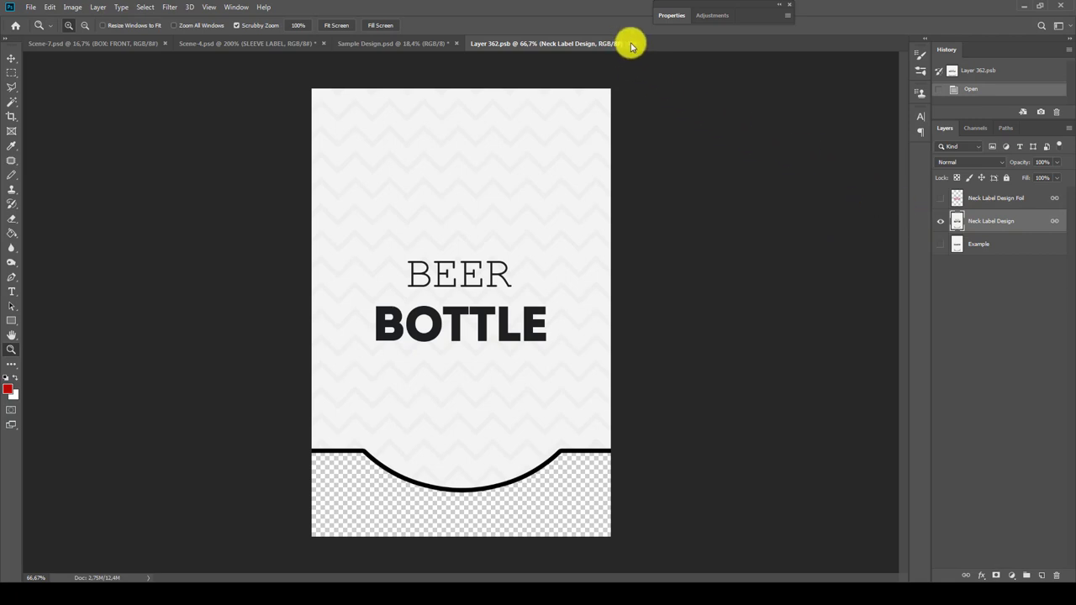
pyautogui.click(630, 43)
# Erase BEER from the neck FOIL smart object and save it.
pyautogui.doubleClick(966, 214)
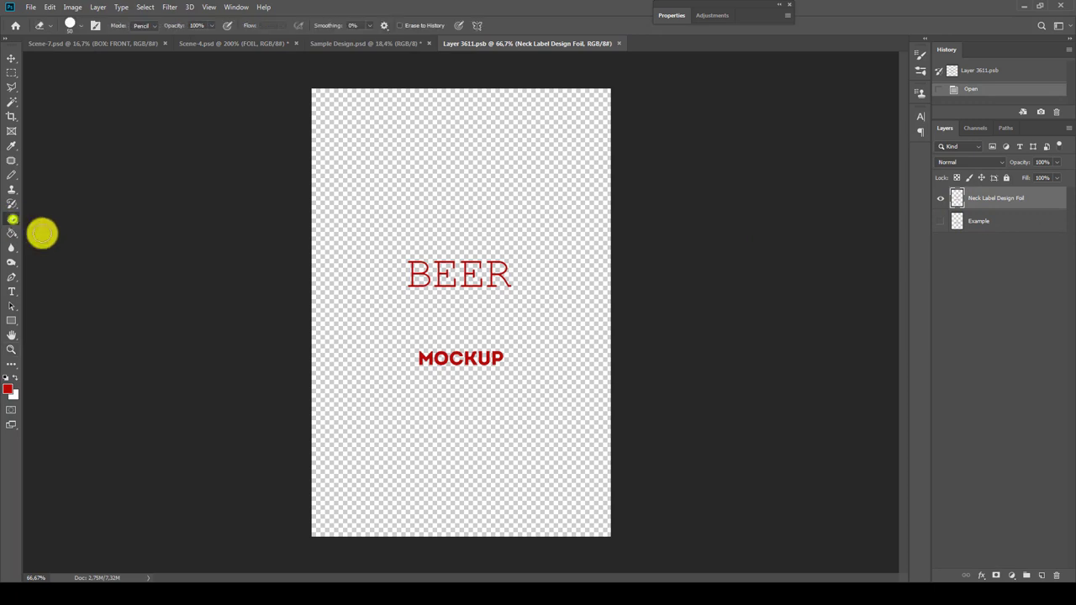
pyautogui.click(12, 218)
pyautogui.moveTo(471, 278)
pyautogui.mouseDown()
pyautogui.moveTo(455, 268)
pyautogui.moveTo(513, 267)
pyautogui.mouseUp()
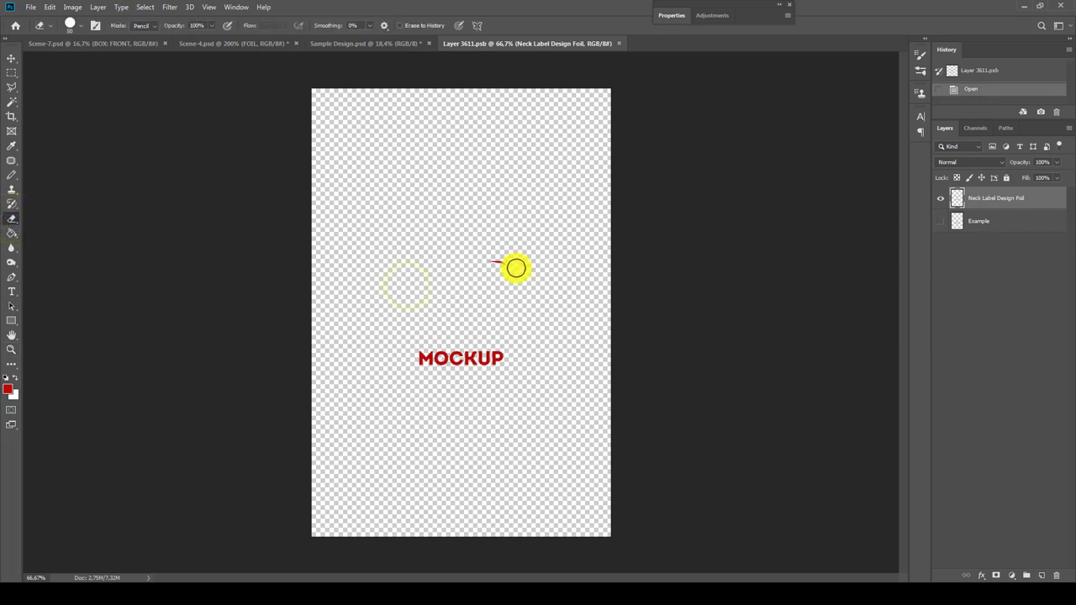
pyautogui.click(623, 44)
pyautogui.click(487, 219)
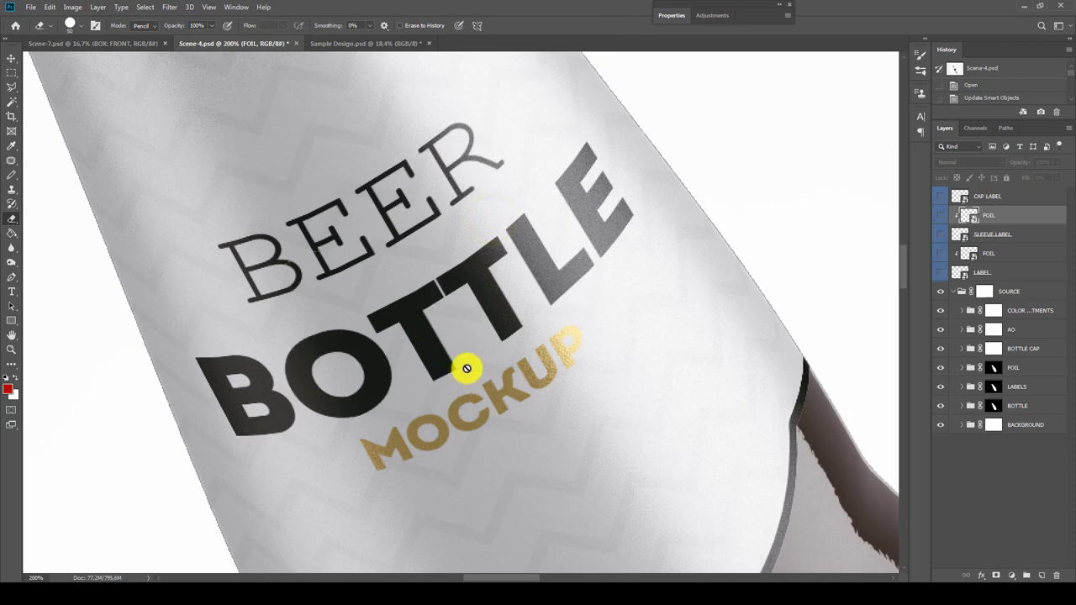
# Fit the whole bottle on screen, then zoom in two steps.
pyautogui.press('z')
pyautogui.rightClick(473, 361)
pyautogui.click(483, 371)
pyautogui.click(413, 257)
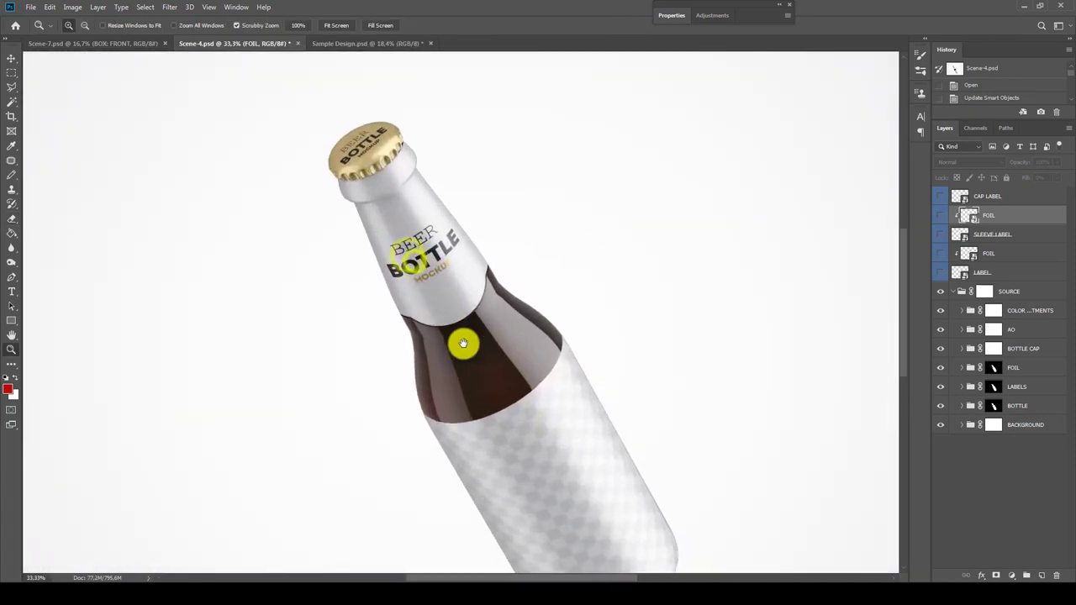
pyautogui.click(463, 344)
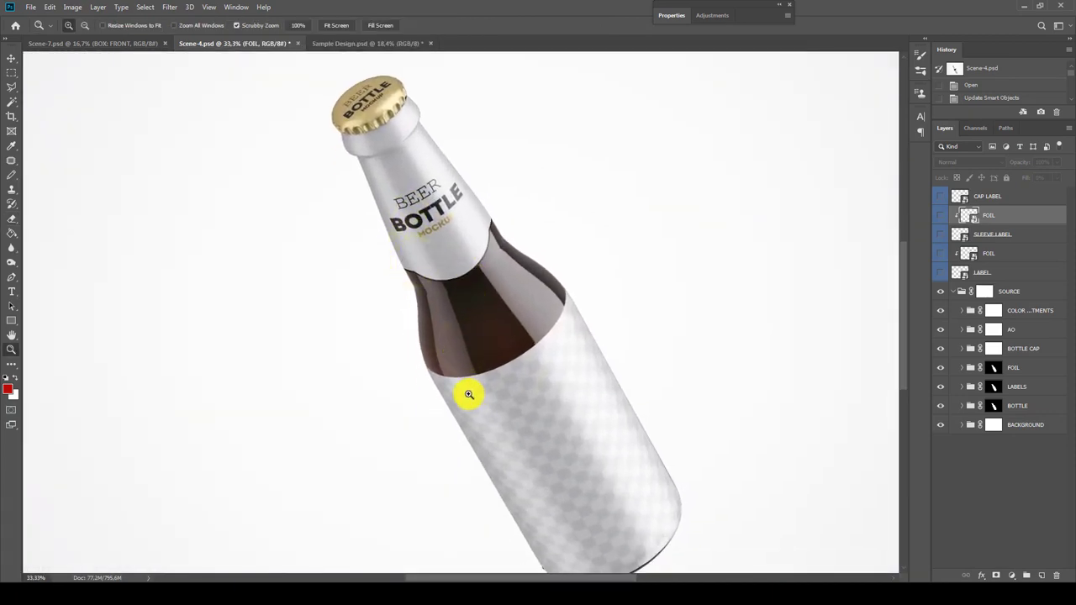
# In the LABEL contents, hide Delete This Layer, show Example, and save.
pyautogui.moveTo(548, 401); pyautogui.dragTo(524, 328)
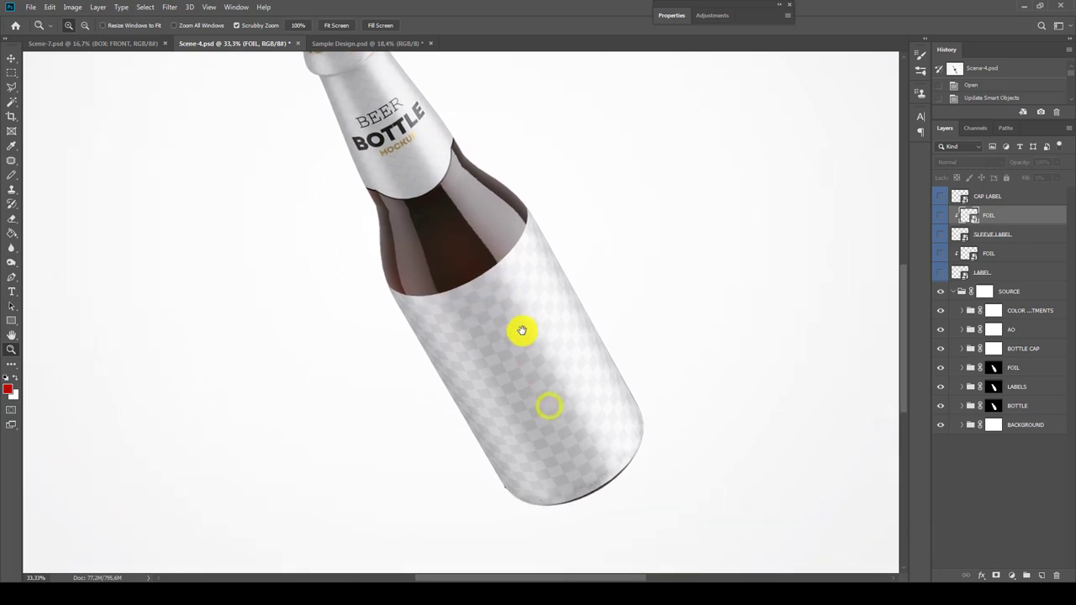
pyautogui.click(969, 276)
pyautogui.rightClick(972, 270)
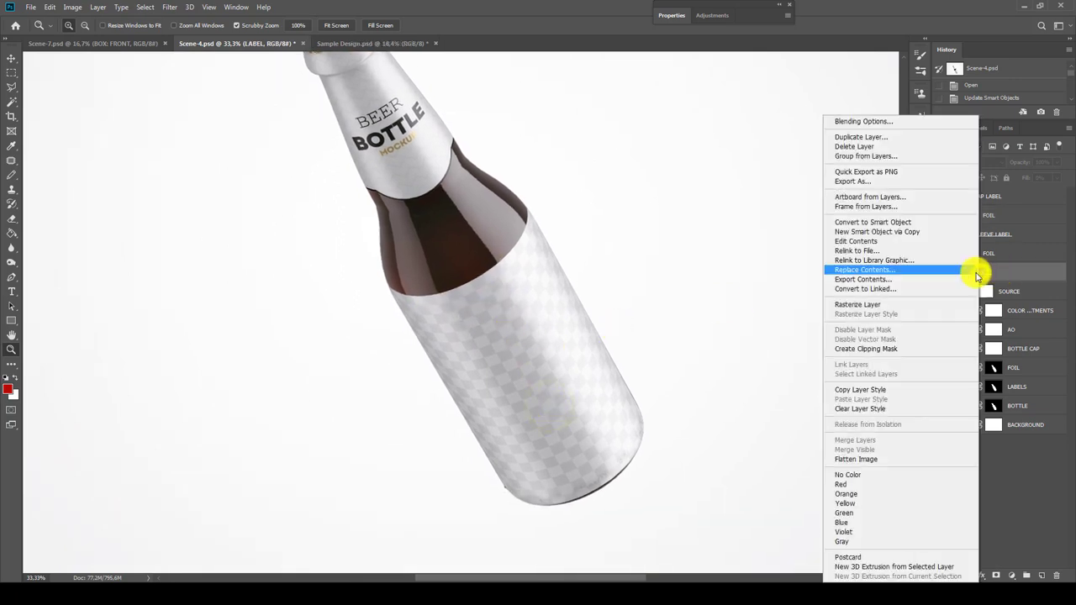
pyautogui.click(857, 241)
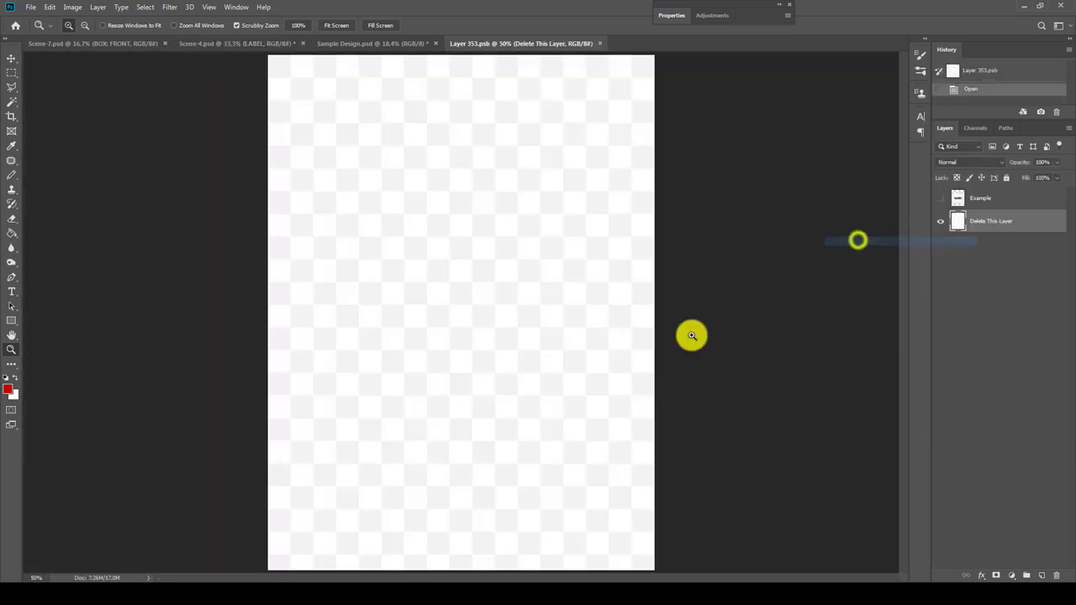
pyautogui.click(937, 225)
pyautogui.click(945, 198)
pyautogui.click(940, 199)
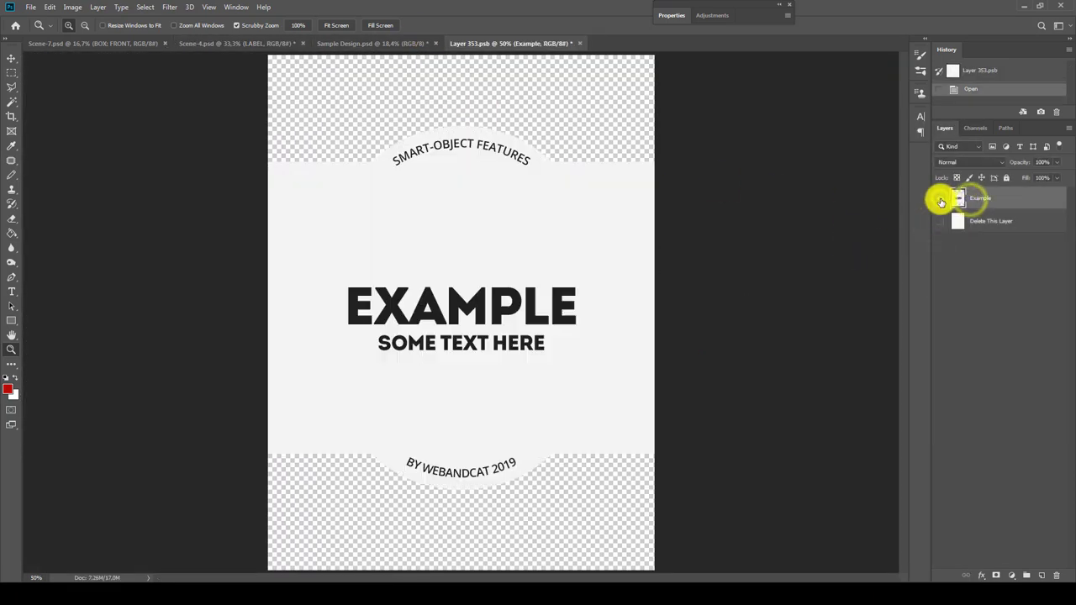
pyautogui.click(581, 43)
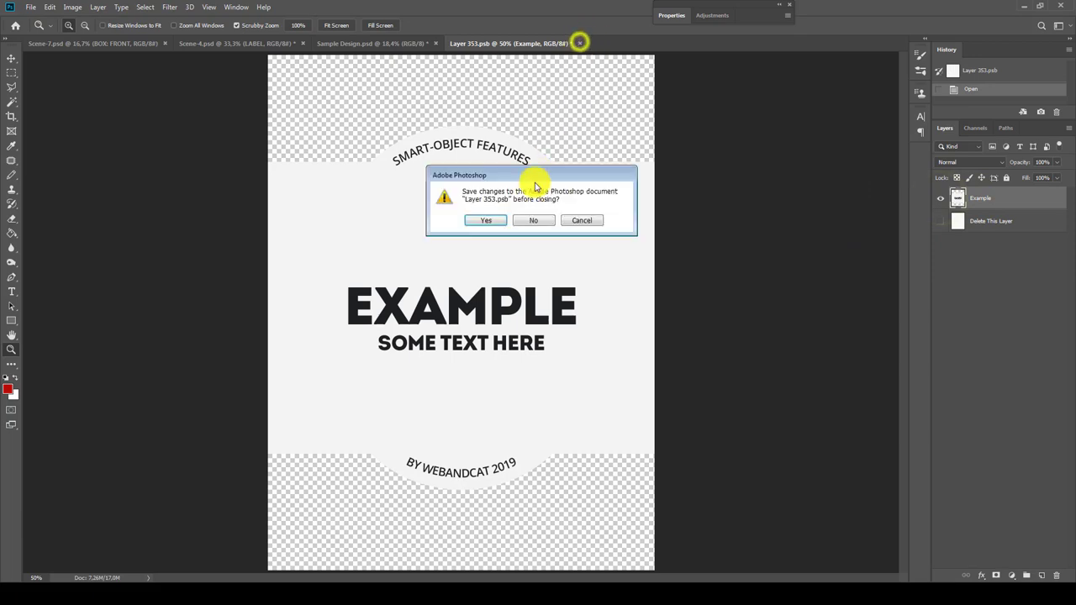
pyautogui.click(492, 221)
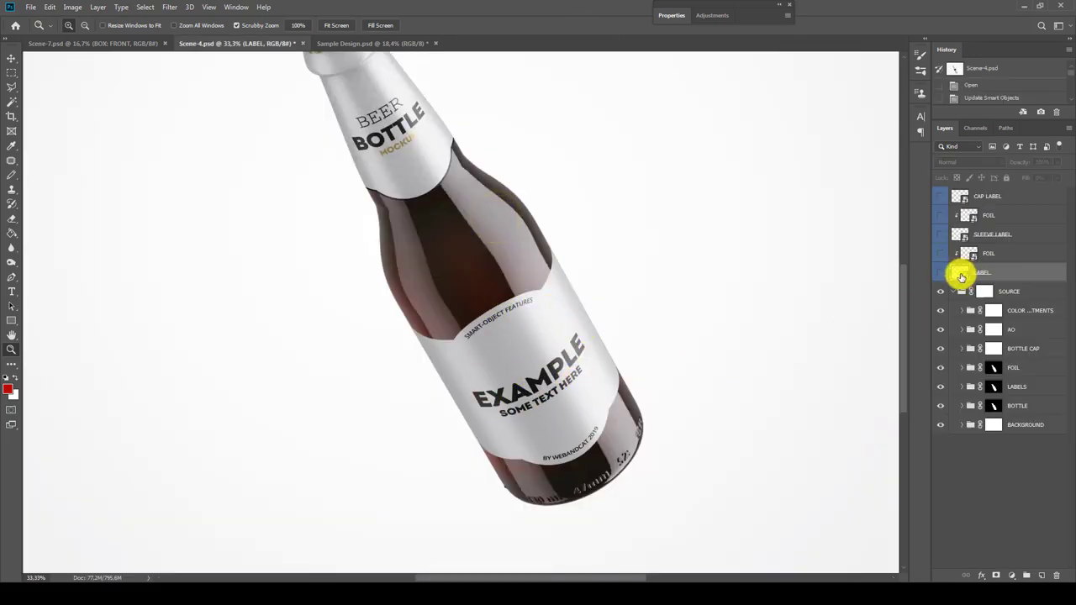
# Reopen the LABEL contents and delete the Delete This Layer layer.
pyautogui.doubleClick(959, 273)
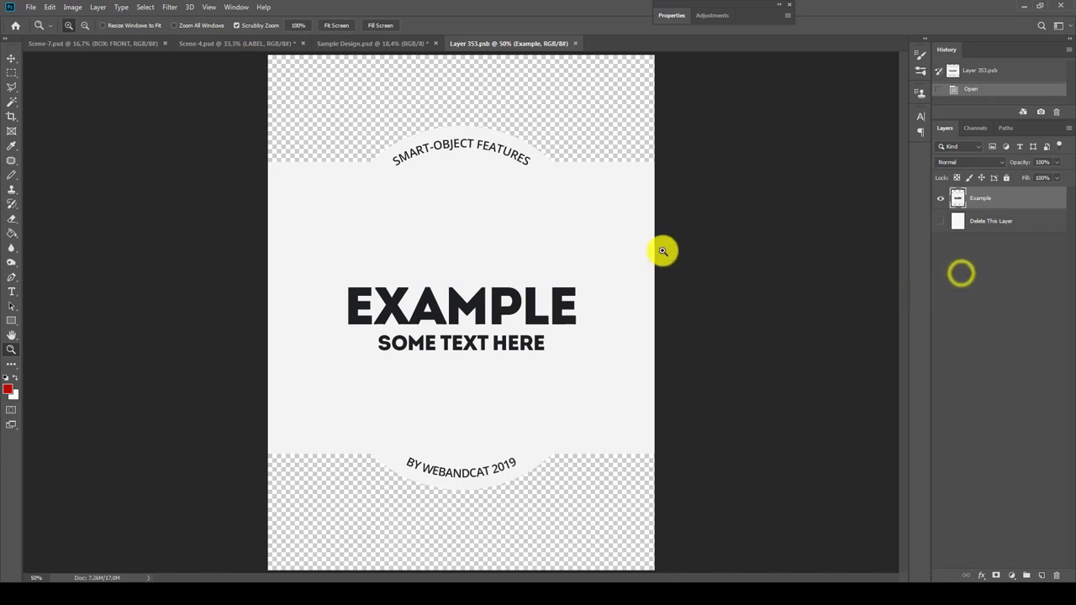
pyautogui.click(979, 220)
pyautogui.click(1055, 576)
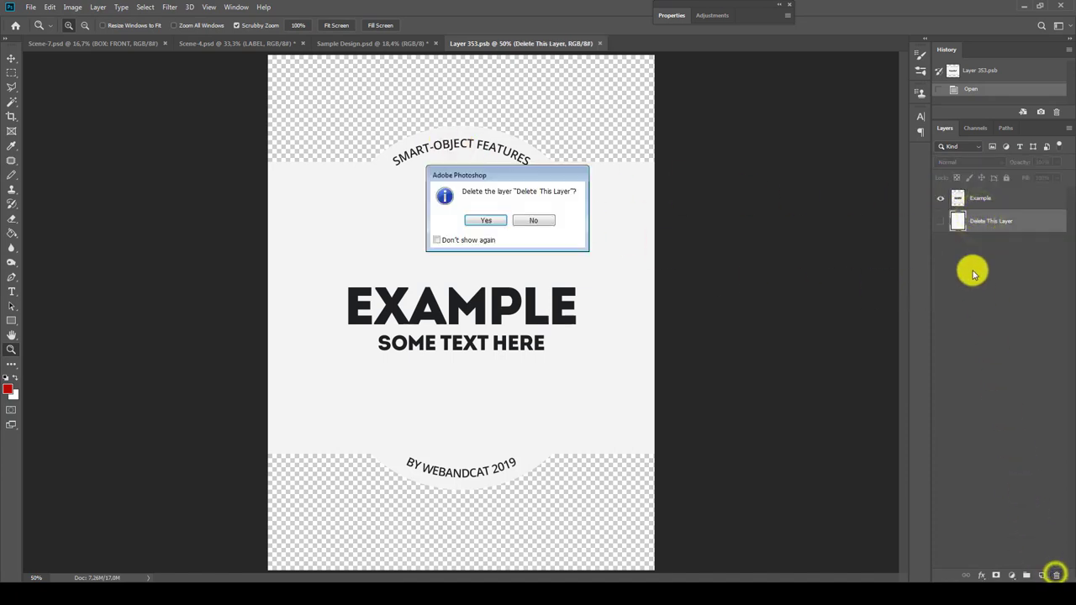
pyautogui.click(493, 217)
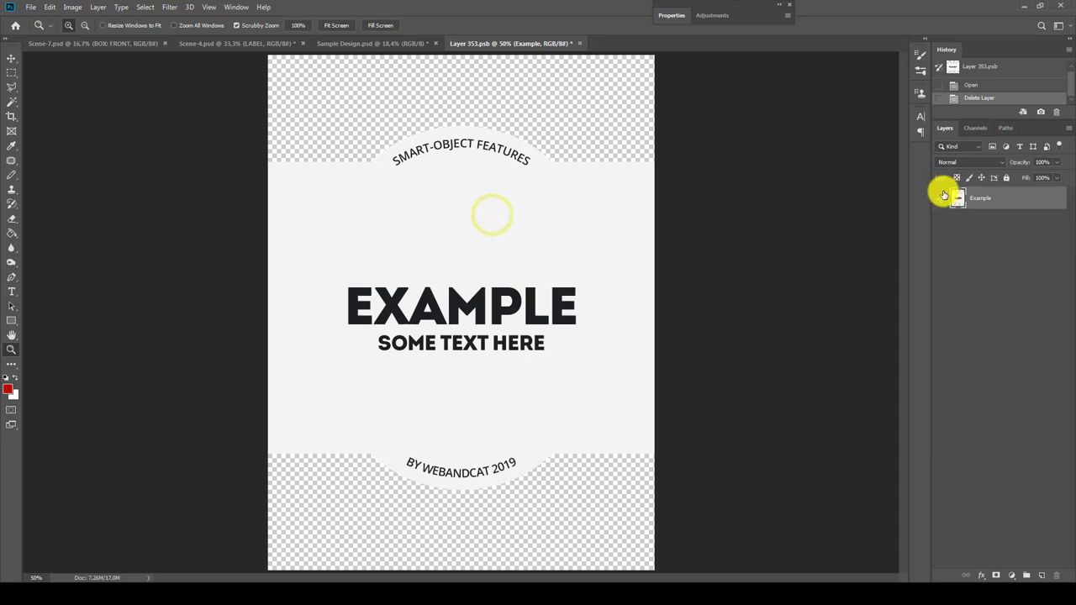
# Copy the Label Design and Label Design Foil layers from Sample Design into the label contents.
pyautogui.click(338, 45)
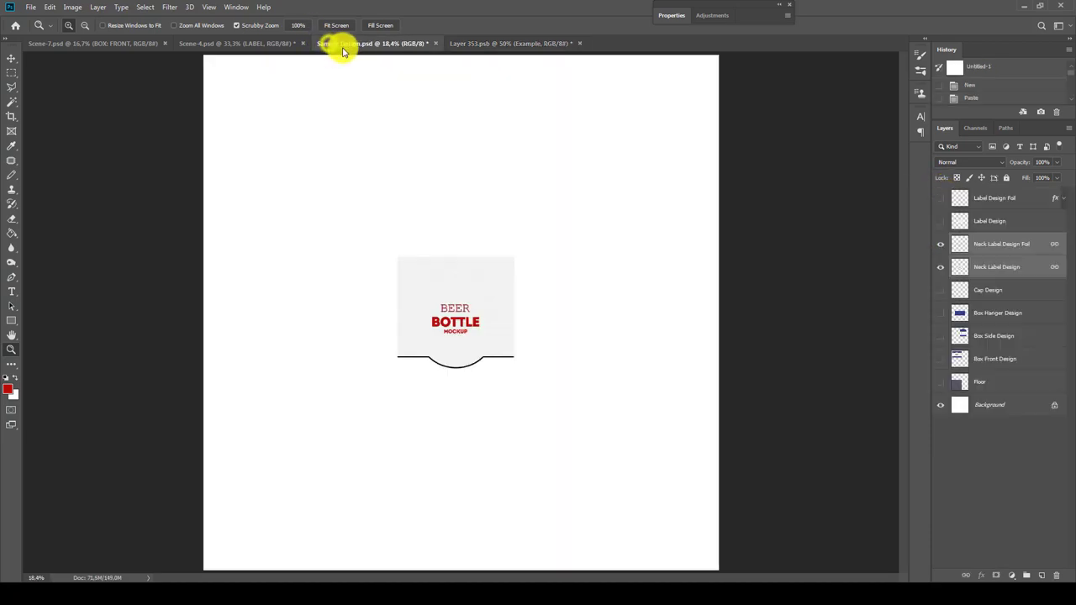
pyautogui.moveTo(940, 267); pyautogui.dragTo(942, 202)
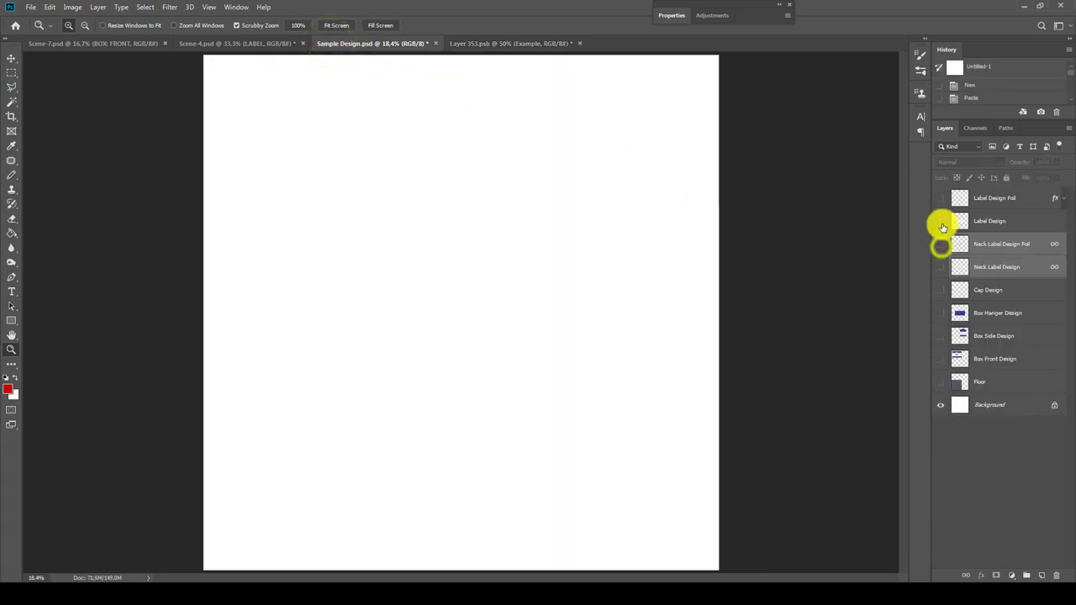
pyautogui.click(940, 198)
pyautogui.click(983, 220)
pyautogui.keyDown('shift'); pyautogui.click(991, 198); pyautogui.keyUp('shift')
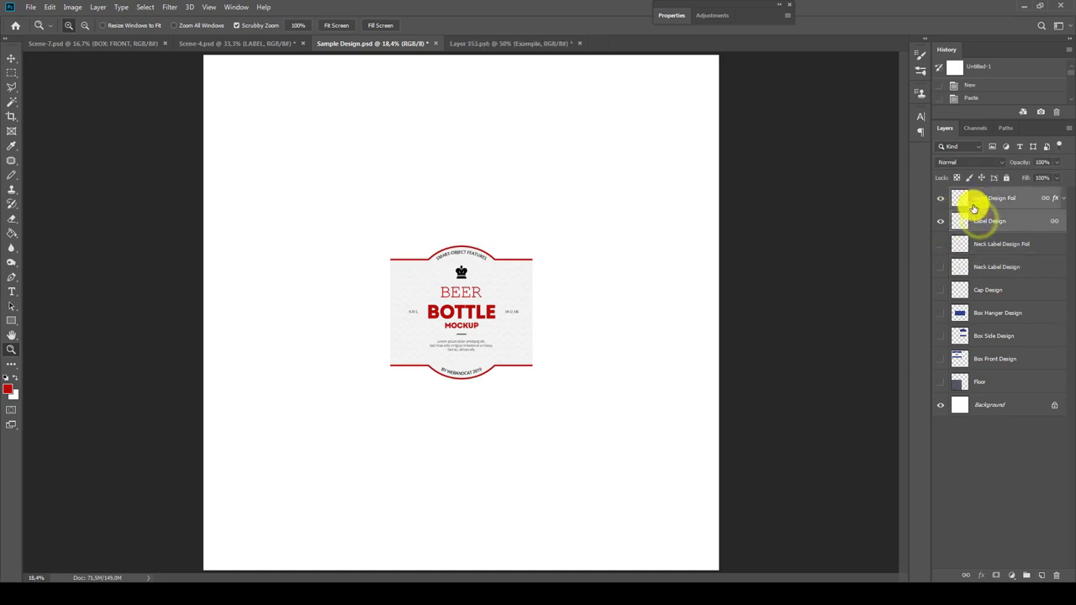
pyautogui.moveTo(388, 43); pyautogui.dragTo(329, 149)
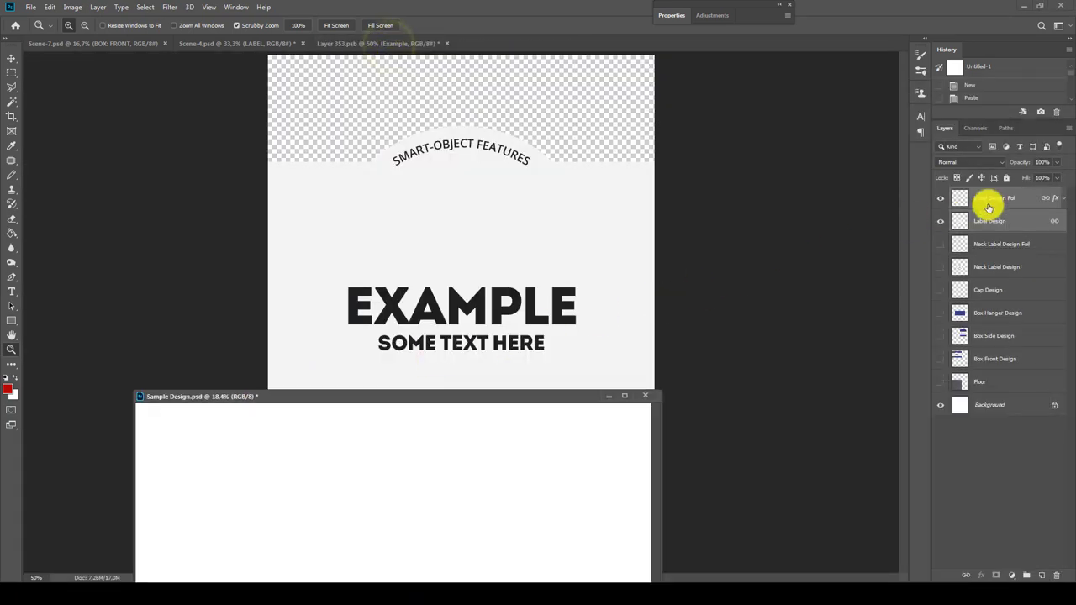
pyautogui.moveTo(984, 210)
pyautogui.mouseDown()
pyautogui.moveTo(685, 232)
pyautogui.moveTo(546, 290)
pyautogui.mouseUp()
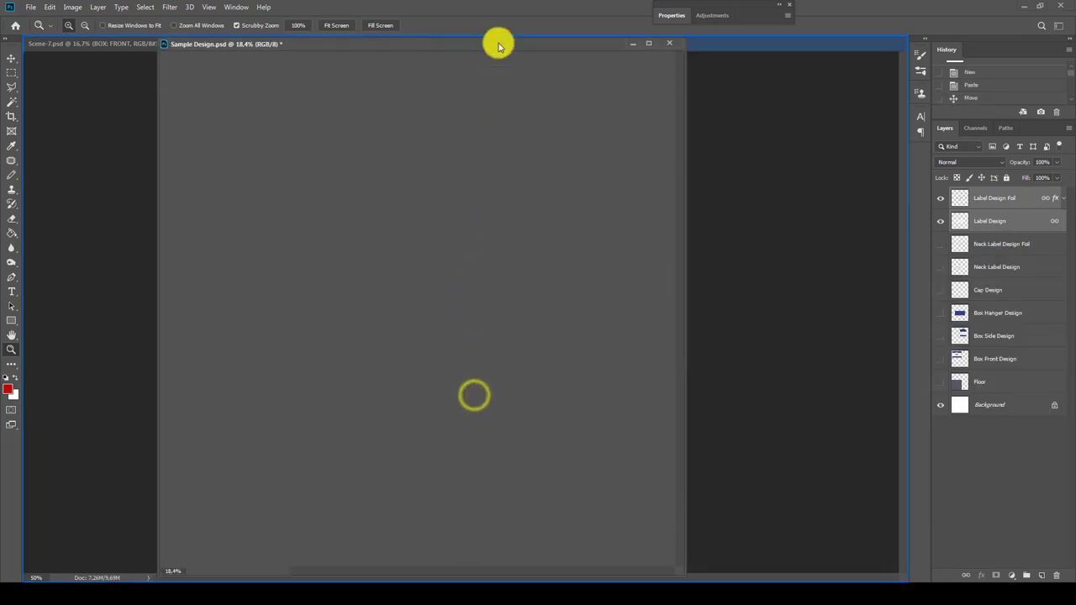
pyautogui.moveTo(475, 395); pyautogui.dragTo(497, 41)
pyautogui.click(341, 44)
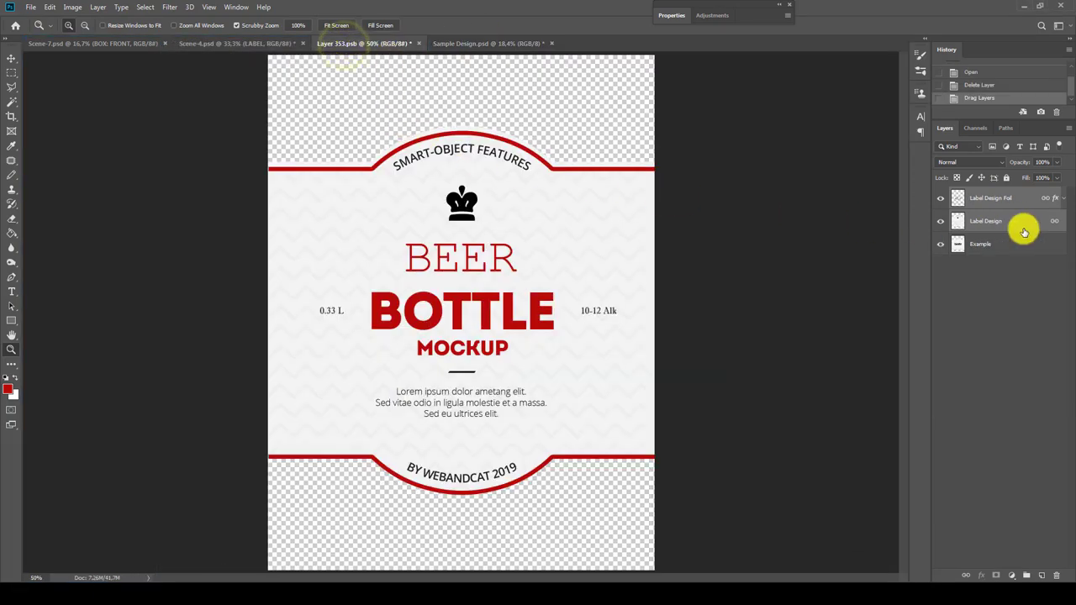
# Name the third layer Example, nudge it up, and save the label contents.
pyautogui.click(941, 256)
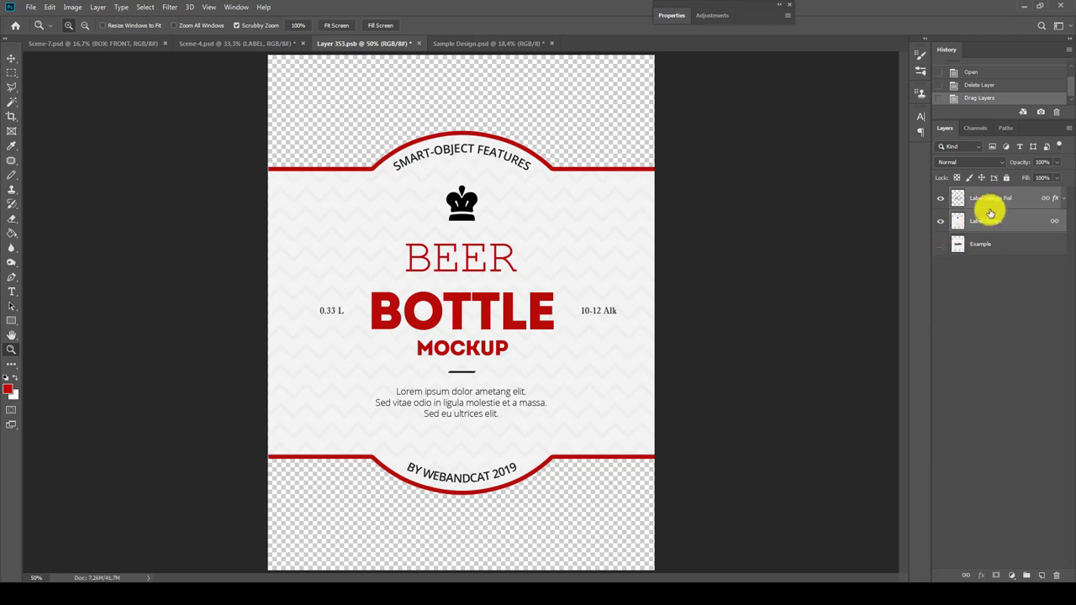
pyautogui.click(280, 191)
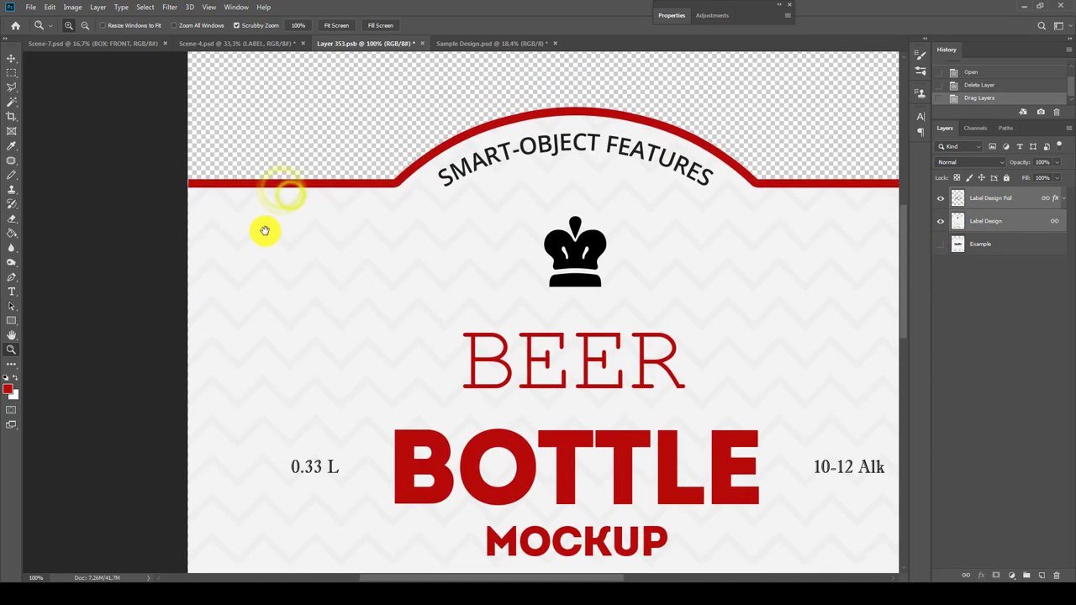
pyautogui.press('v')
pyautogui.press('Up')
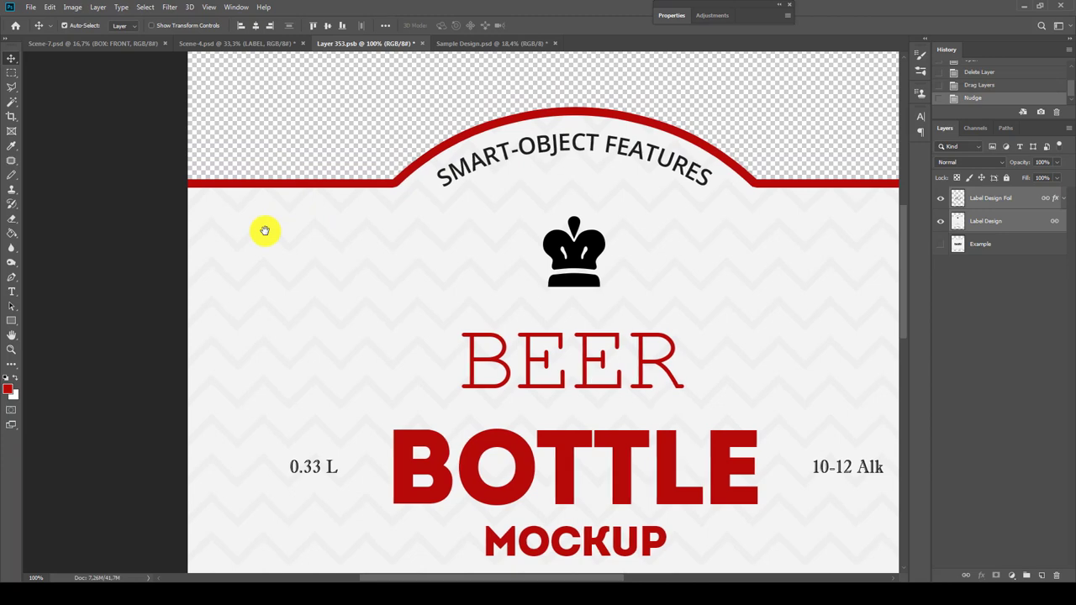
pyautogui.moveTo(589, 316); pyautogui.dragTo(485, 243)
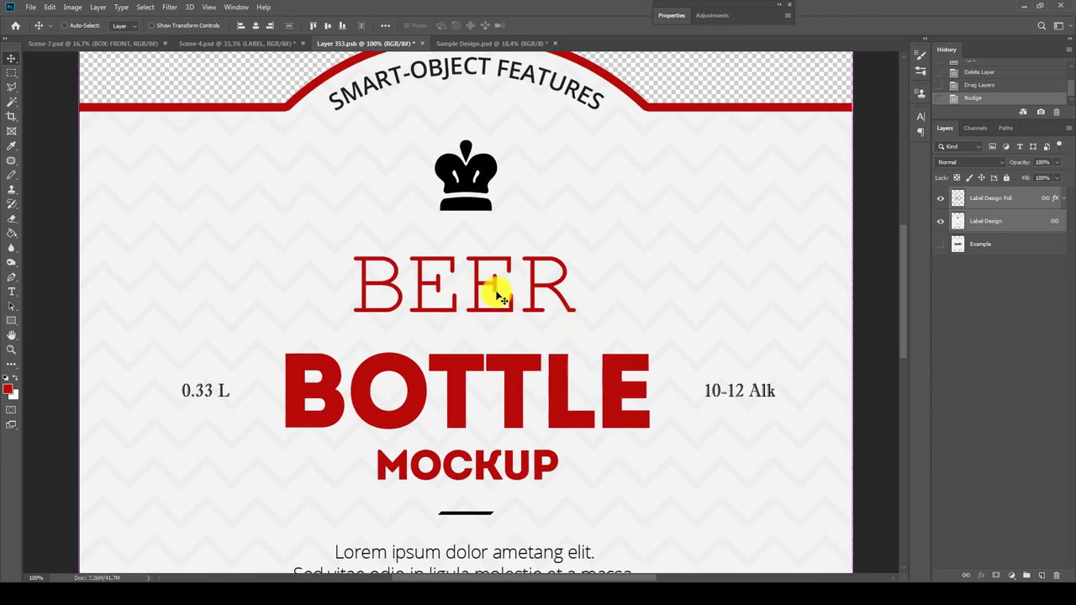
pyautogui.hotkey('ctrl', '-')
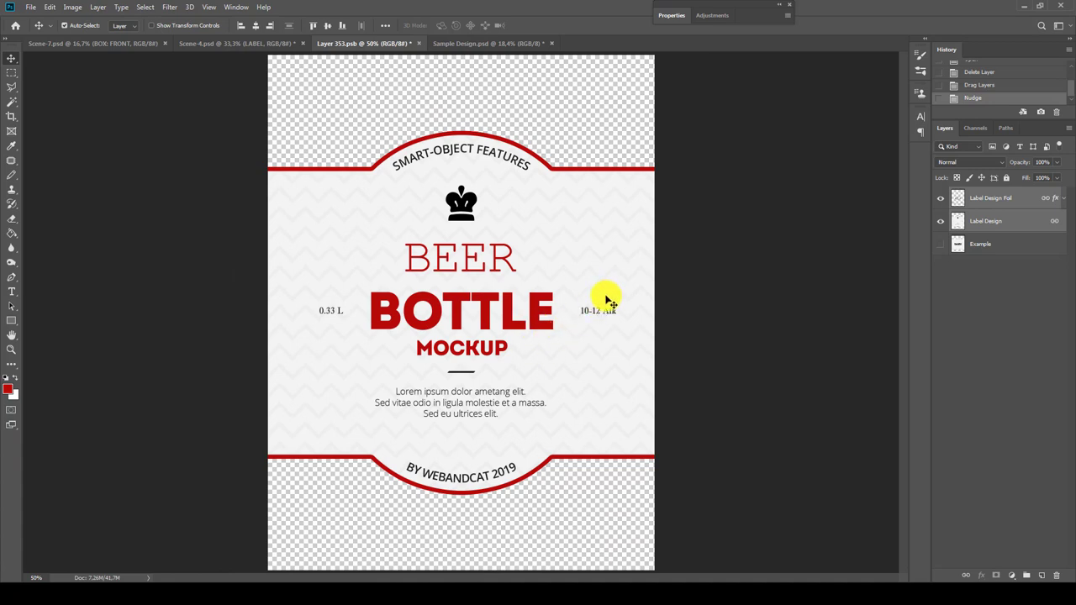
pyautogui.click(417, 44)
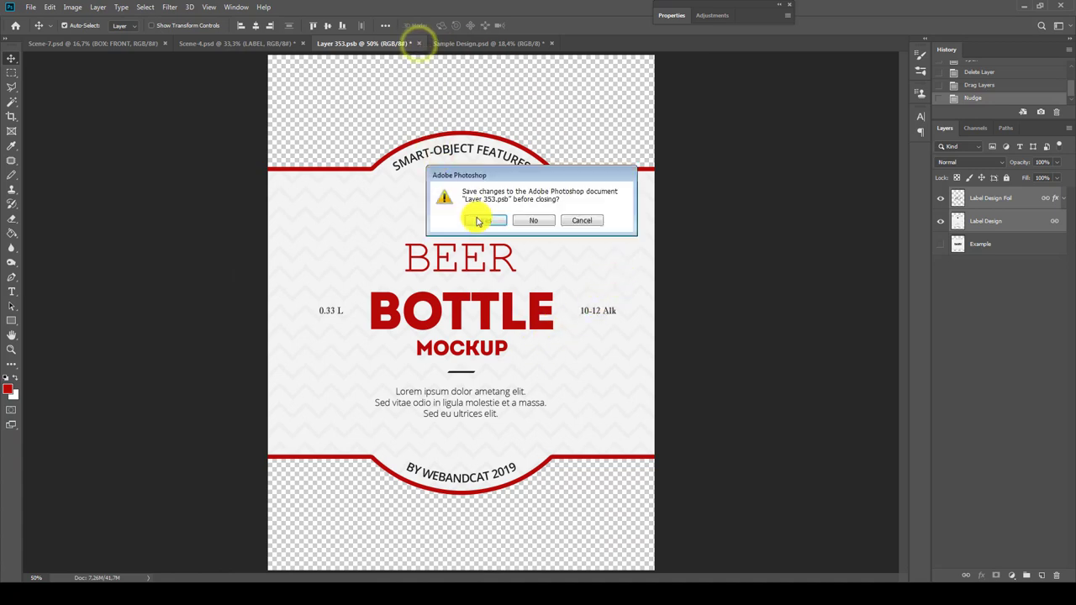
pyautogui.click(476, 217)
pyautogui.click(261, 43)
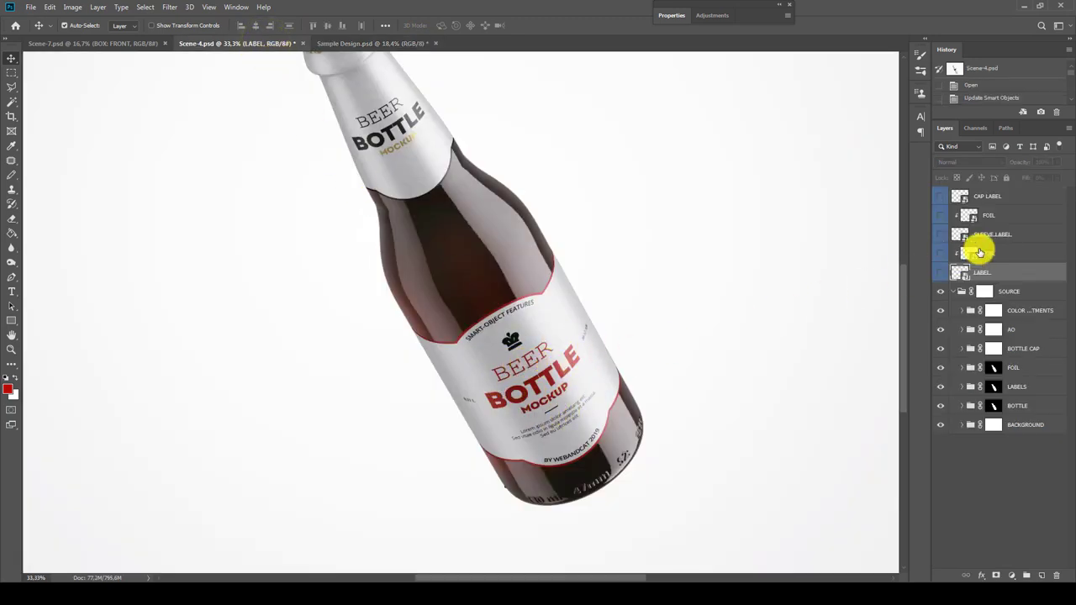
# Copy the Label Design Foil layer from LABEL into the FOIL smart object and save it.
pyautogui.doubleClick(961, 272)
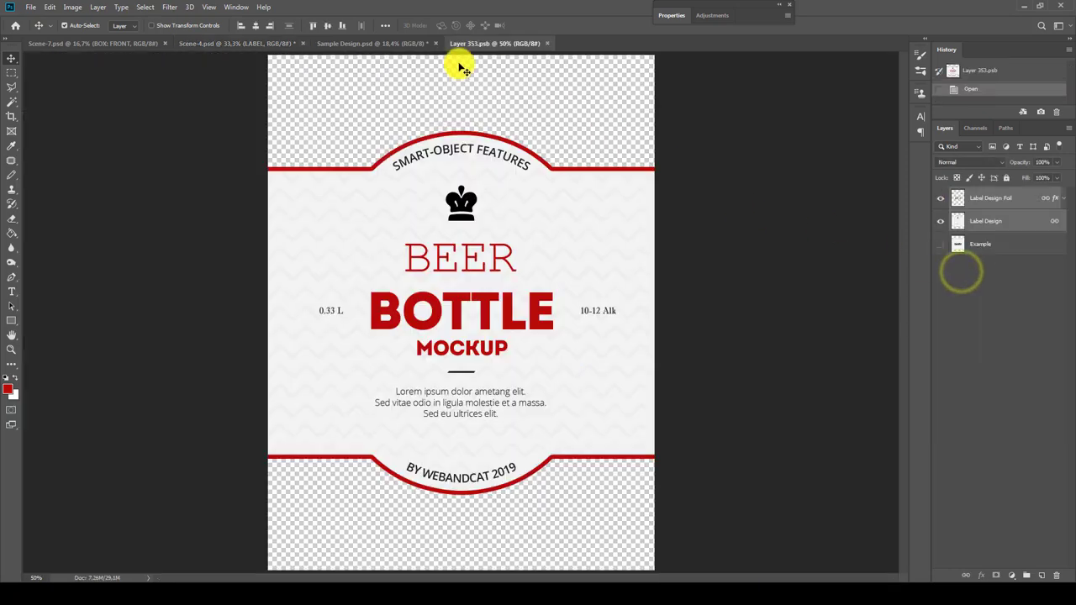
pyautogui.click(277, 43)
pyautogui.moveTo(281, 43); pyautogui.dragTo(412, 43)
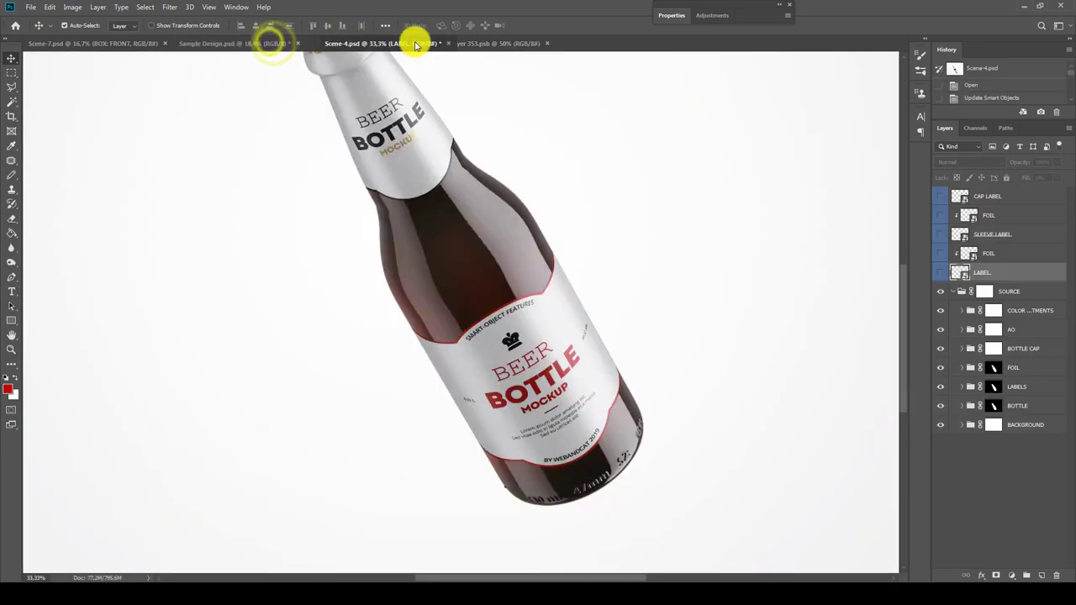
pyautogui.doubleClick(966, 253)
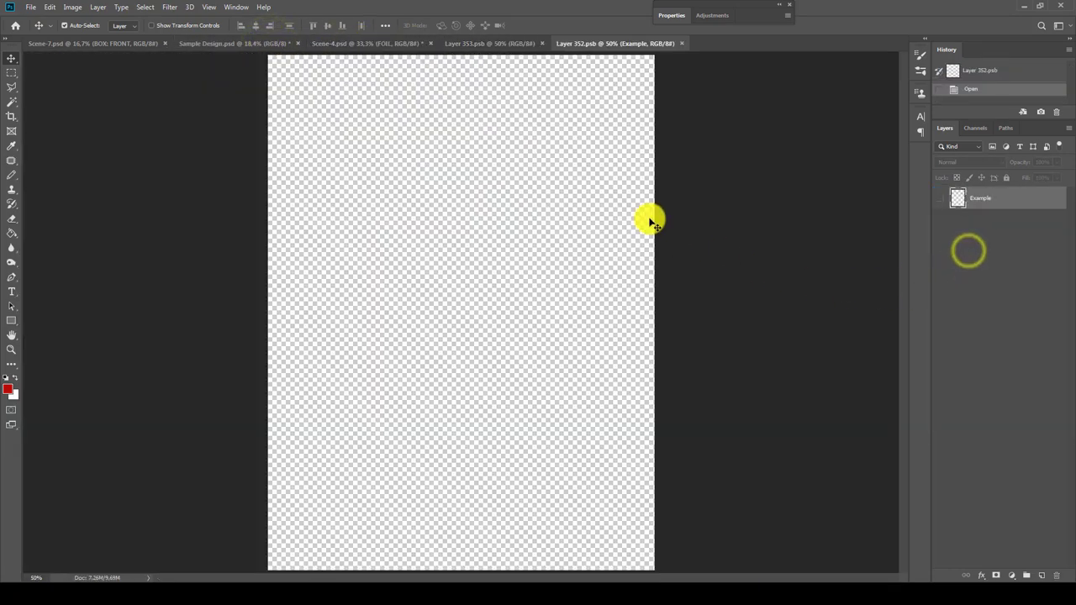
pyautogui.click(490, 43)
pyautogui.moveTo(491, 43)
pyautogui.mouseDown()
pyautogui.moveTo(379, 203)
pyautogui.moveTo(557, 280)
pyautogui.moveTo(399, 309)
pyautogui.mouseUp()
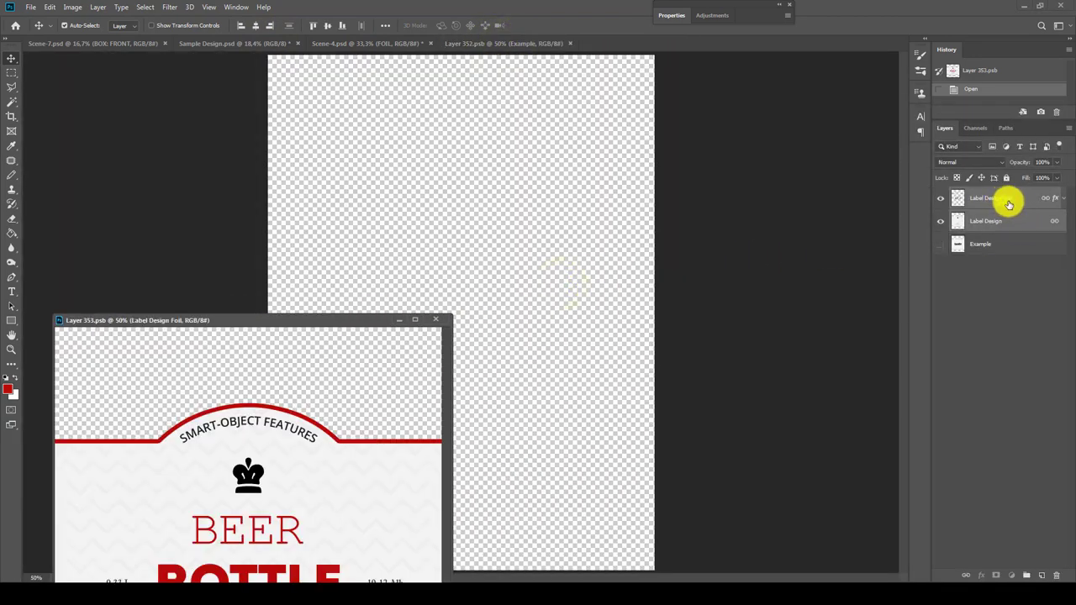
pyautogui.moveTo(1008, 204); pyautogui.dragTo(583, 247)
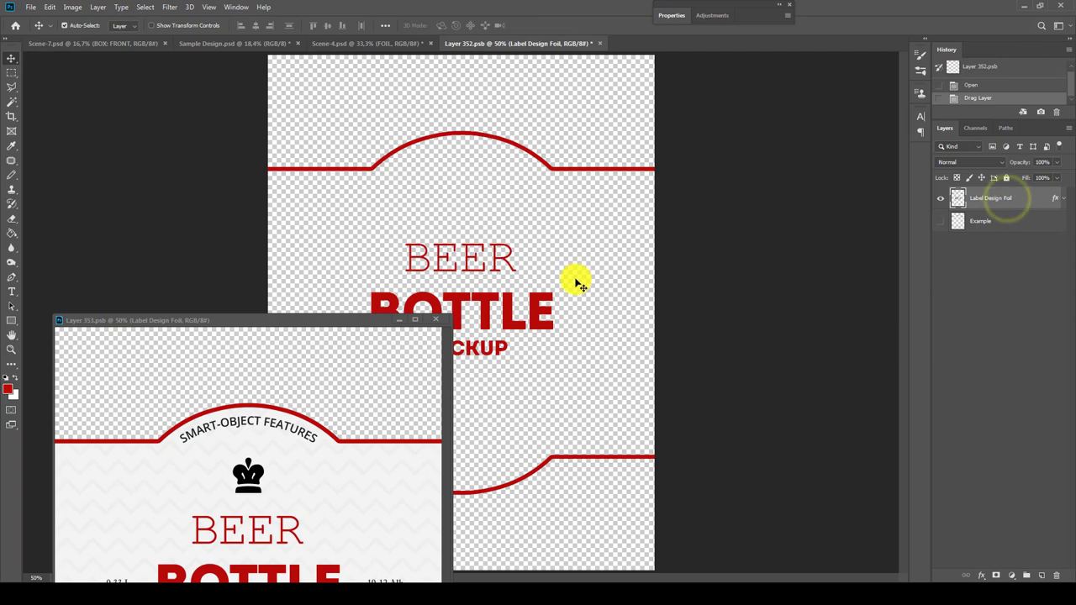
pyautogui.click(736, 270)
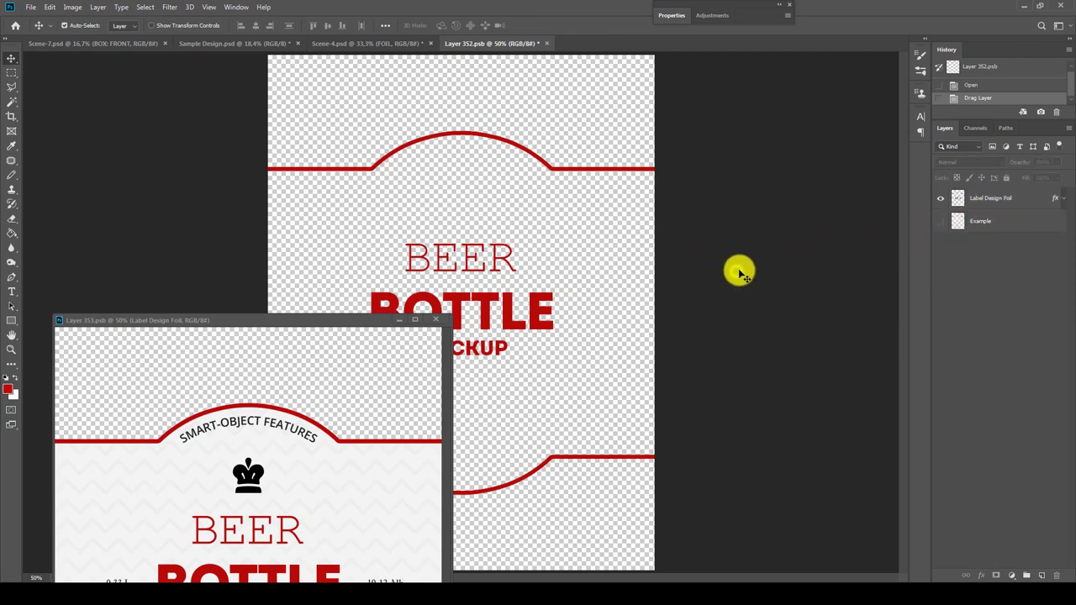
pyautogui.click(546, 43)
pyautogui.click(488, 220)
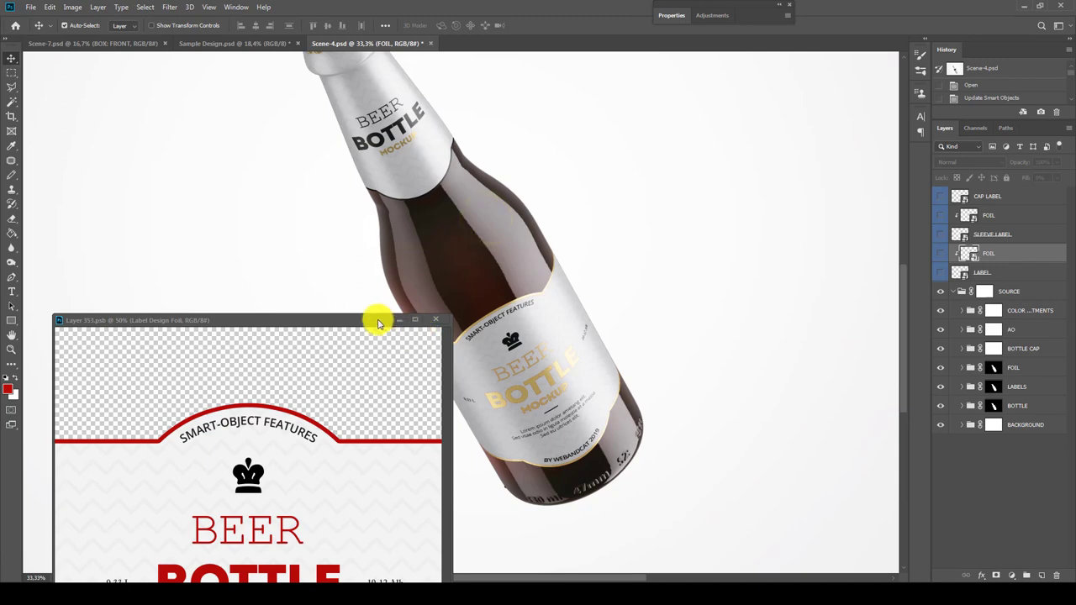
# Hide the Label Design Foil layer in the LABEL contents and save.
pyautogui.moveTo(378, 324); pyautogui.dragTo(383, 193)
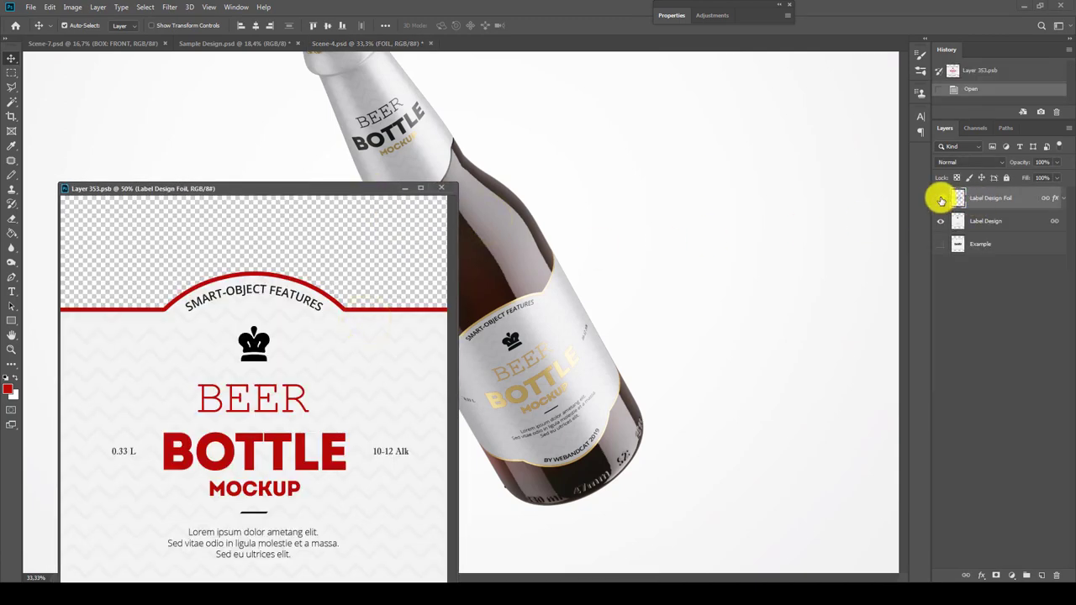
pyautogui.click(941, 200)
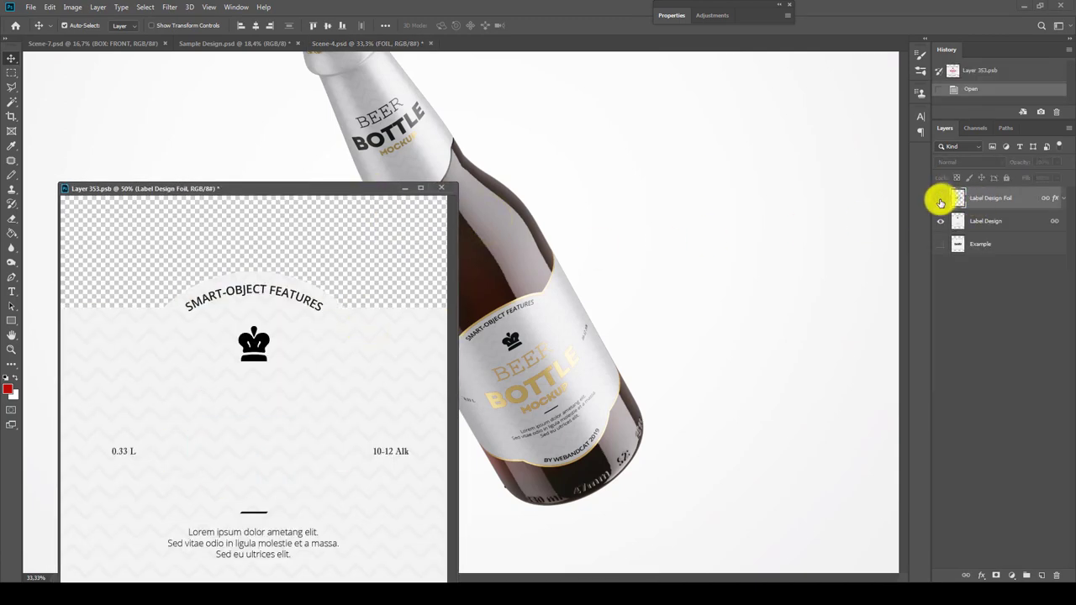
pyautogui.click(442, 190)
pyautogui.click(480, 219)
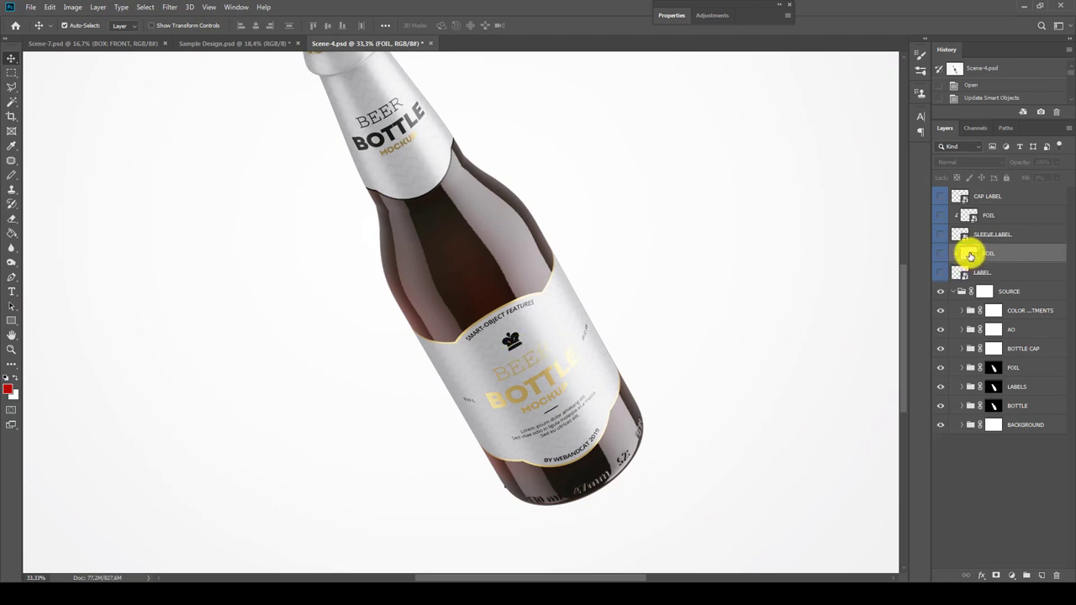
# Erase BEER from the body label's FOIL artwork with the Eraser and save it.
pyautogui.doubleClick(970, 254)
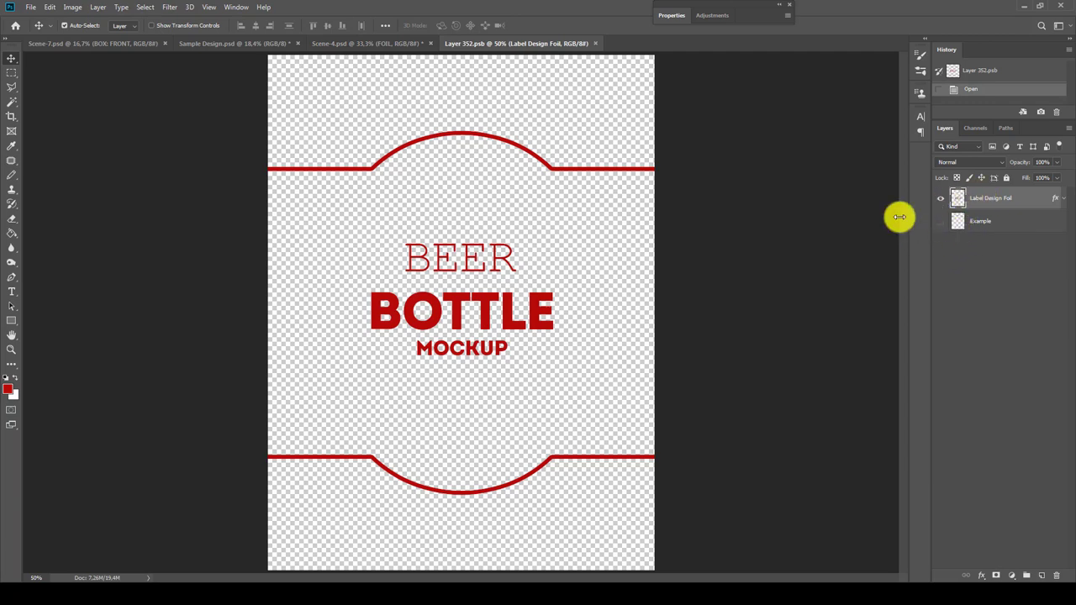
pyautogui.press('e')
pyautogui.moveTo(408, 263); pyautogui.dragTo(509, 254)
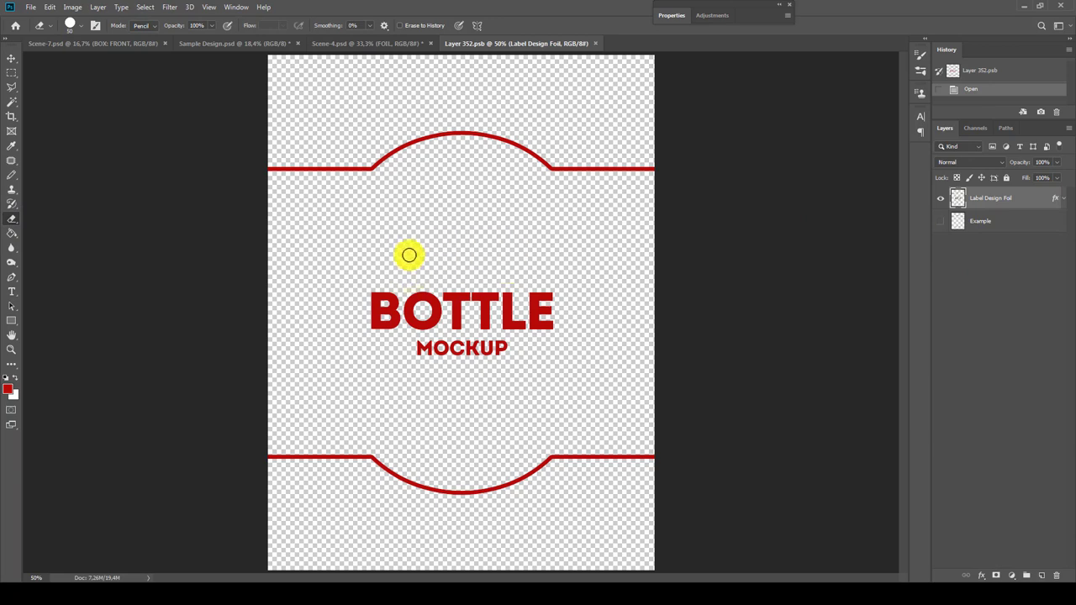
pyautogui.moveTo(408, 255)
pyautogui.mouseDown()
pyautogui.moveTo(514, 252)
pyautogui.moveTo(485, 262)
pyautogui.mouseUp()
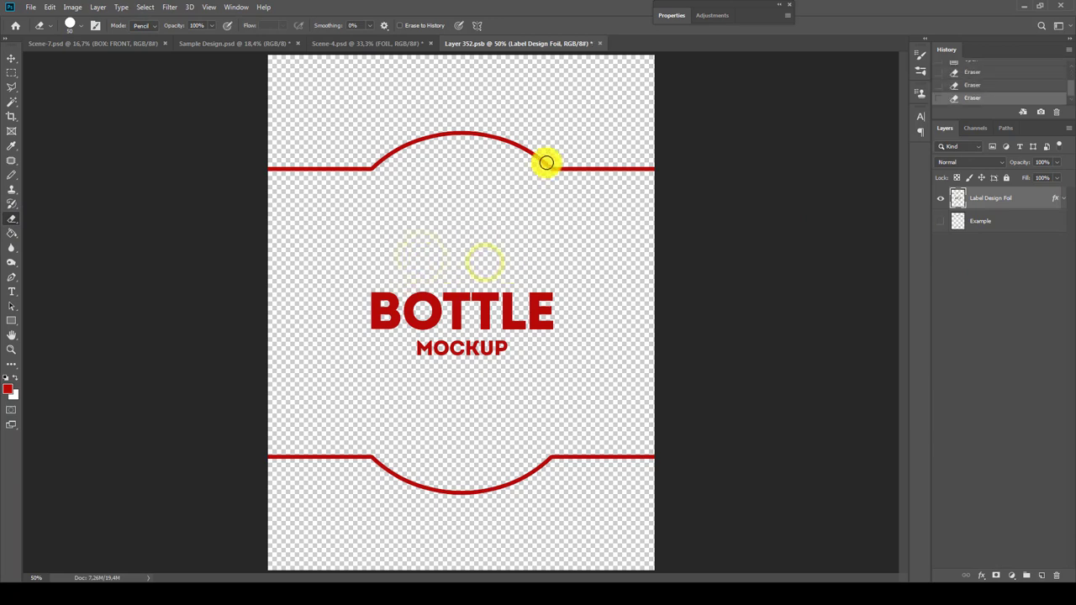
pyautogui.click(600, 43)
pyautogui.hotkey('ctrl', 'w')
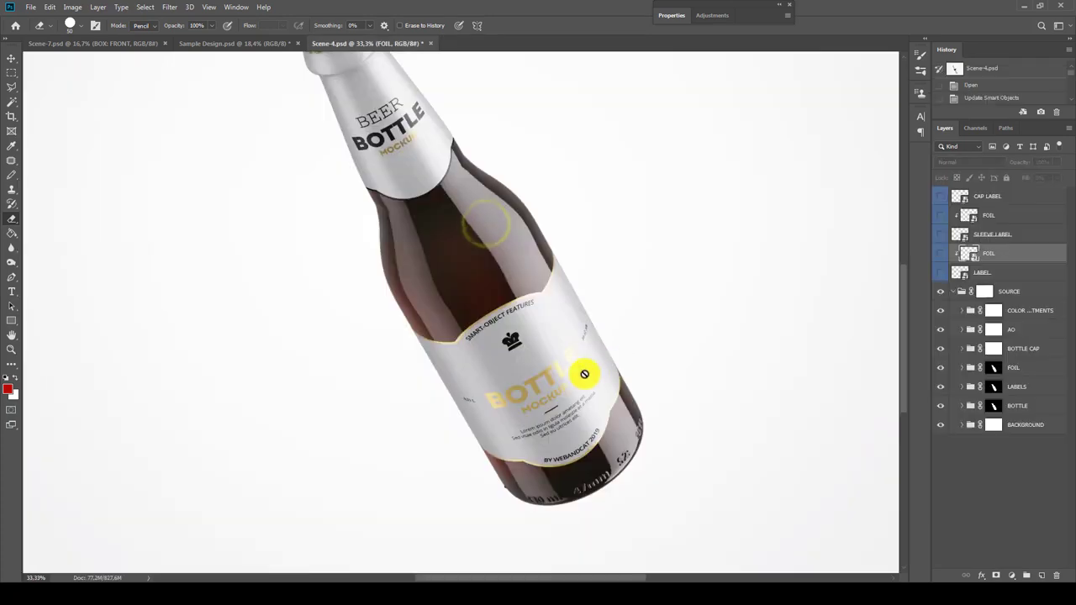
pyautogui.doubleClick(959, 273)
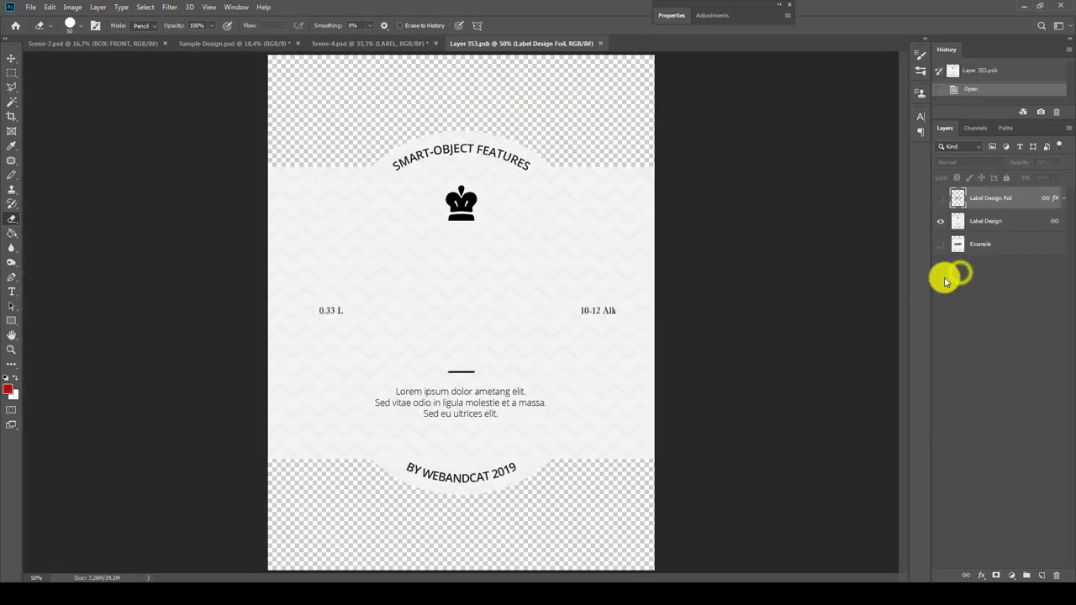
pyautogui.click(941, 199)
pyautogui.click(995, 203)
pyautogui.rightClick(995, 203)
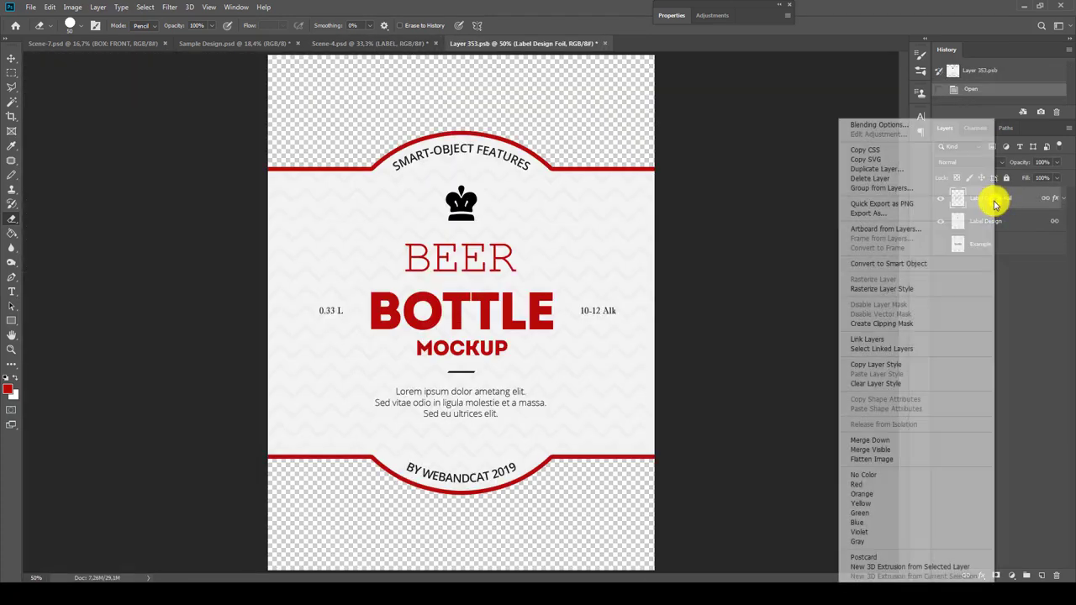
pyautogui.click(1017, 199)
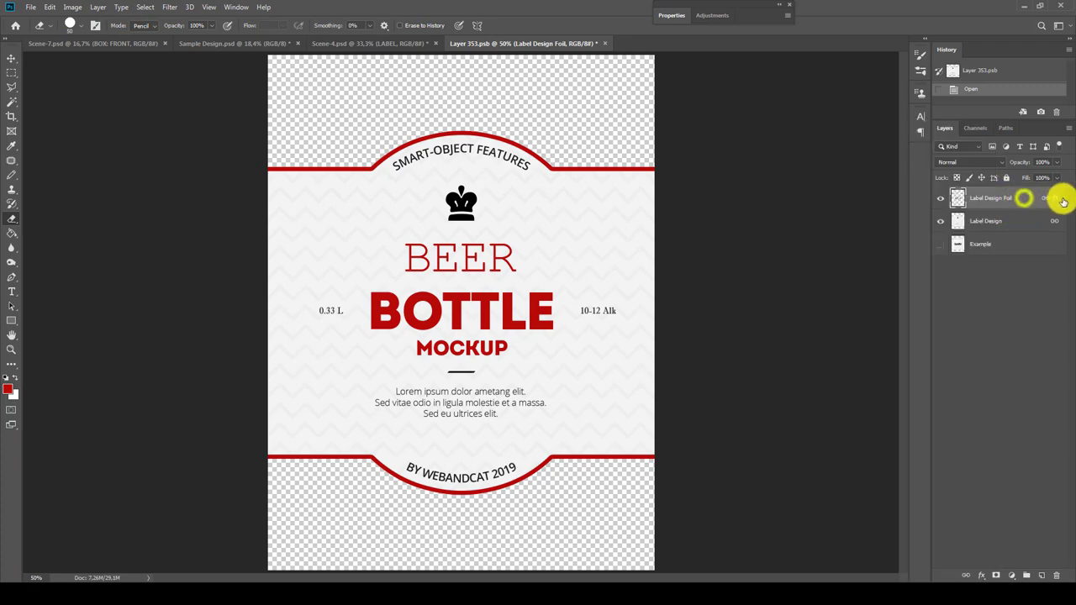
pyautogui.click(1063, 199)
pyautogui.click(974, 226)
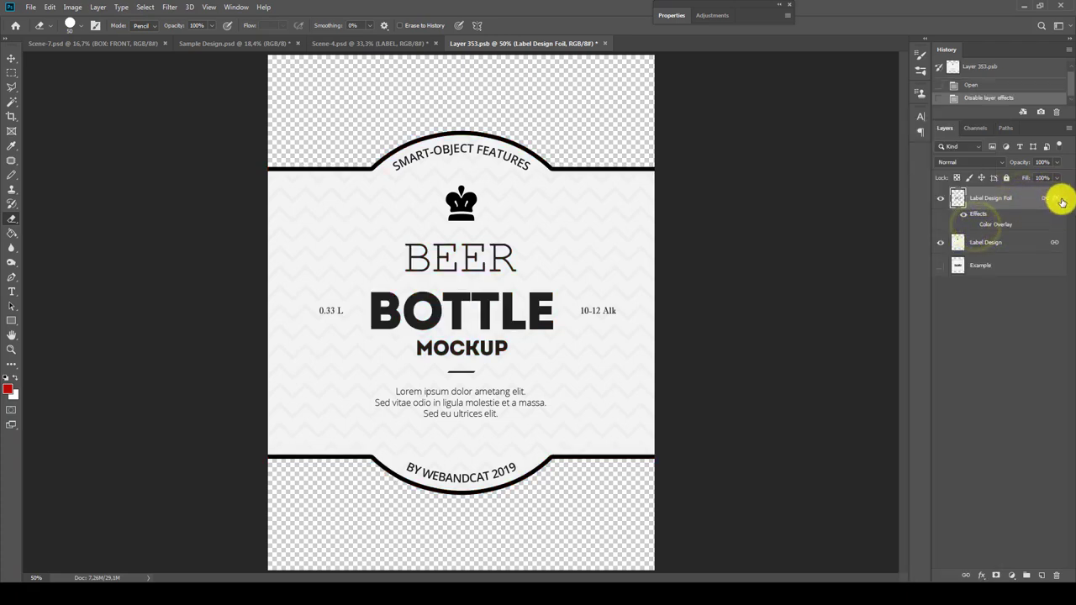
pyautogui.click(1063, 198)
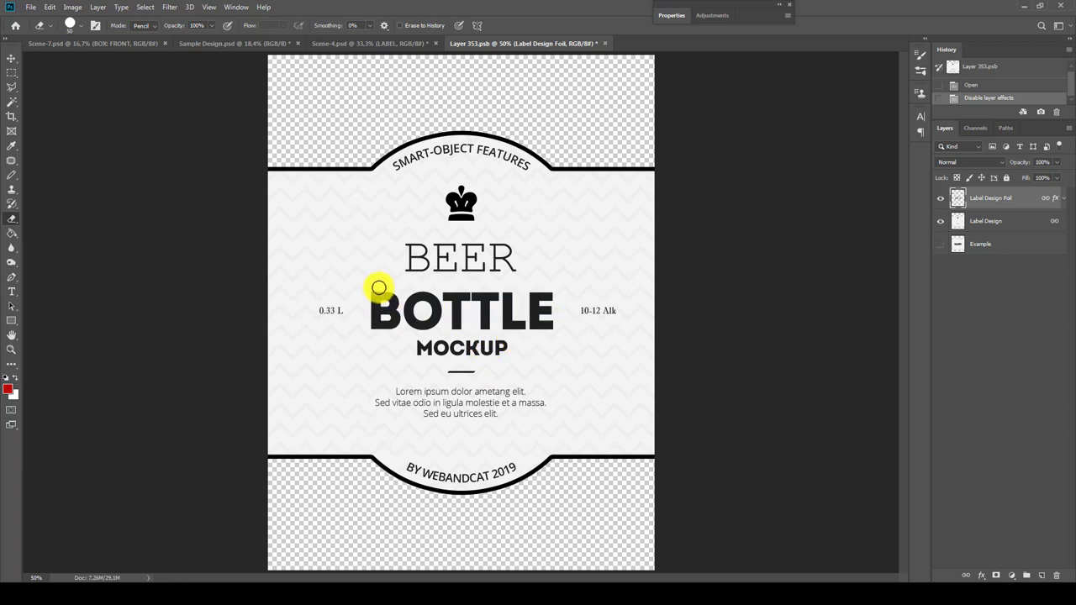
pyautogui.moveTo(367, 312)
pyautogui.mouseDown()
pyautogui.moveTo(404, 297)
pyautogui.moveTo(547, 295)
pyautogui.moveTo(416, 308)
pyautogui.moveTo(421, 327)
pyautogui.mouseUp()
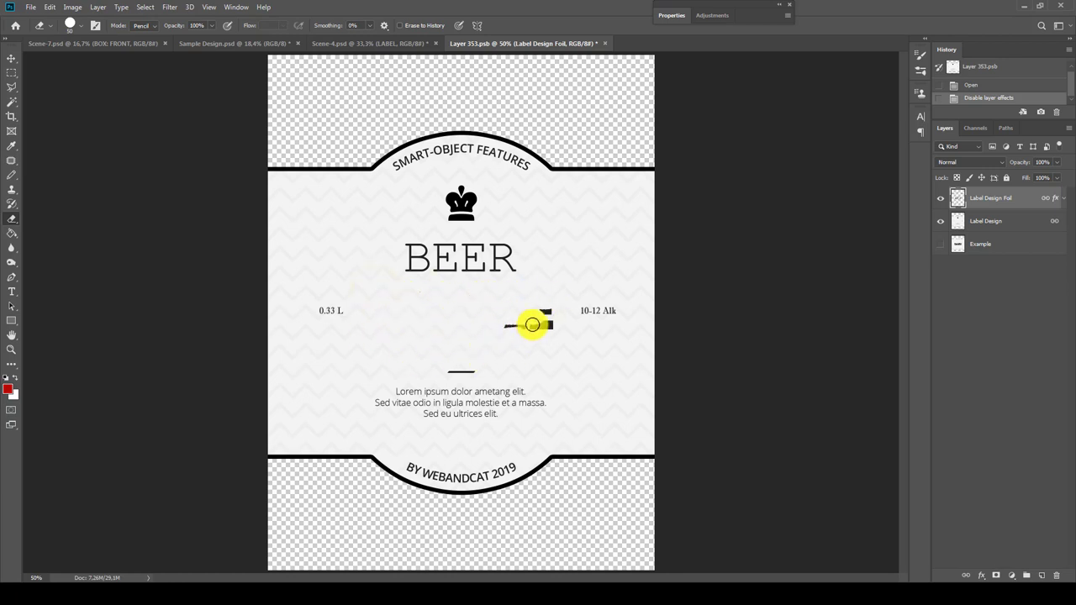
pyautogui.moveTo(419, 293); pyautogui.dragTo(435, 373)
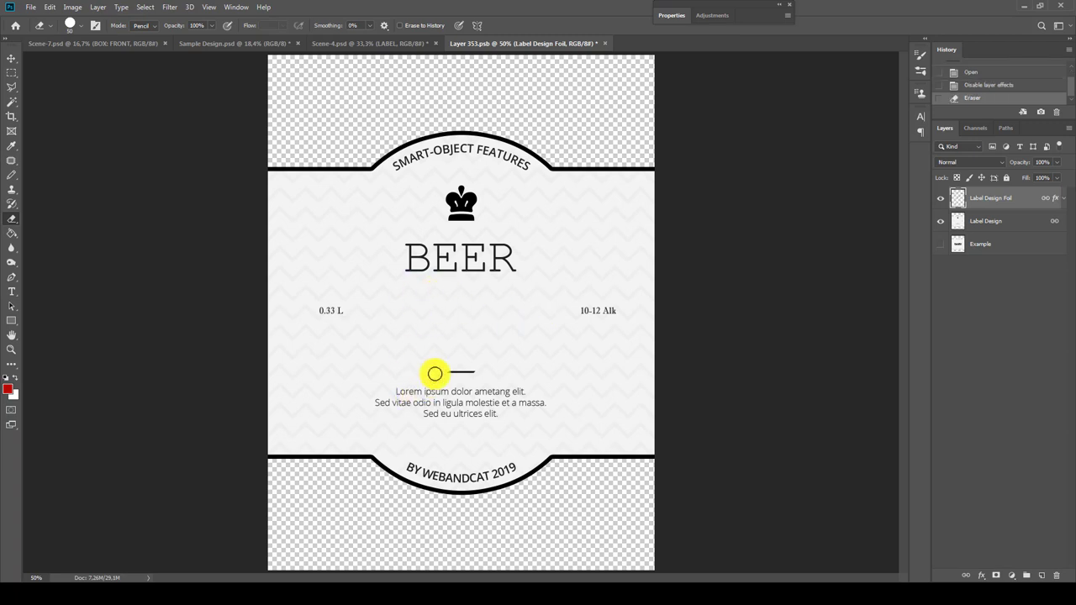
pyautogui.click(606, 44)
pyautogui.click(477, 220)
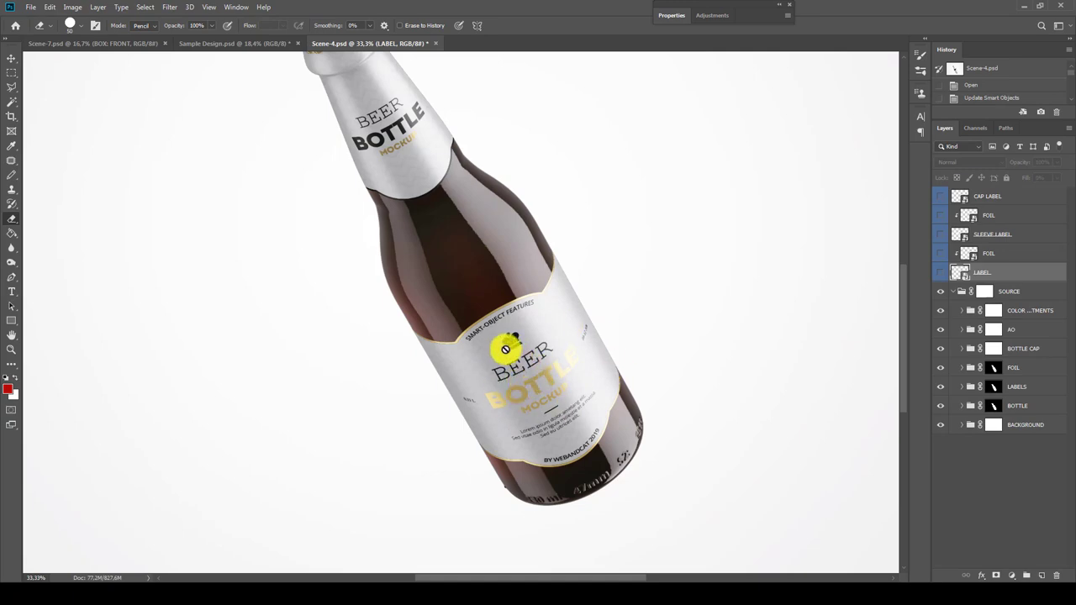
pyautogui.press('z')
pyautogui.rightClick(504, 346)
pyautogui.click(517, 359)
pyautogui.moveTo(517, 359); pyautogui.dragTo(489, 334)
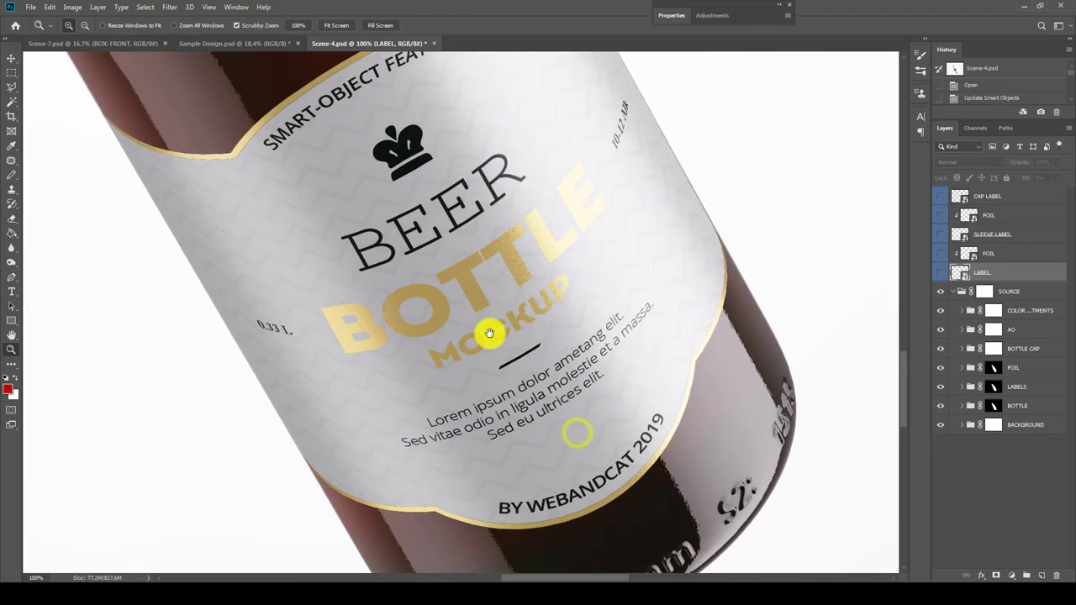
pyautogui.rightClick(481, 334)
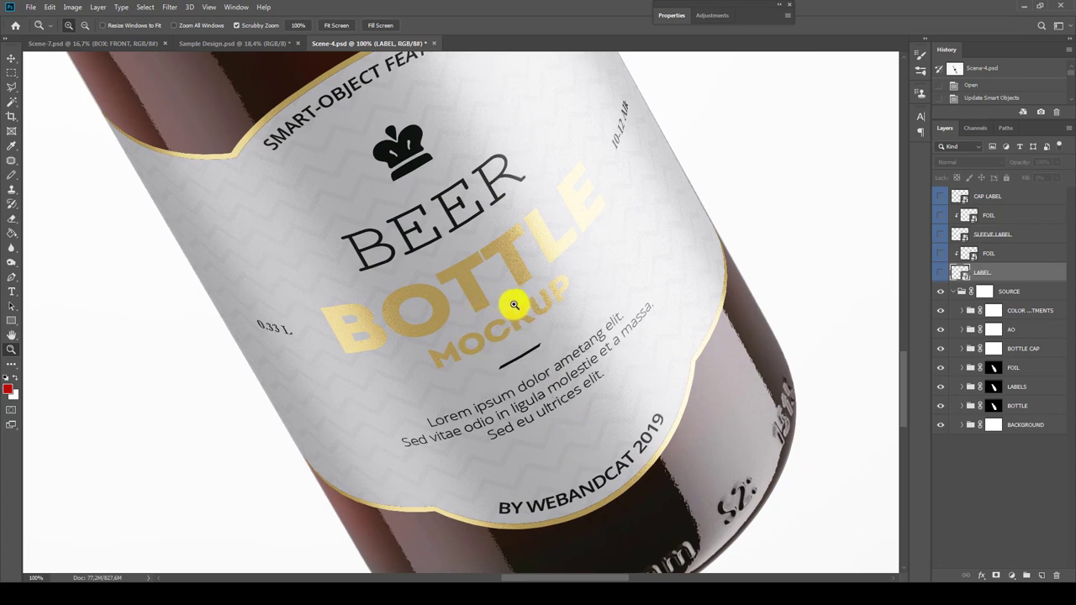
pyautogui.click(528, 315)
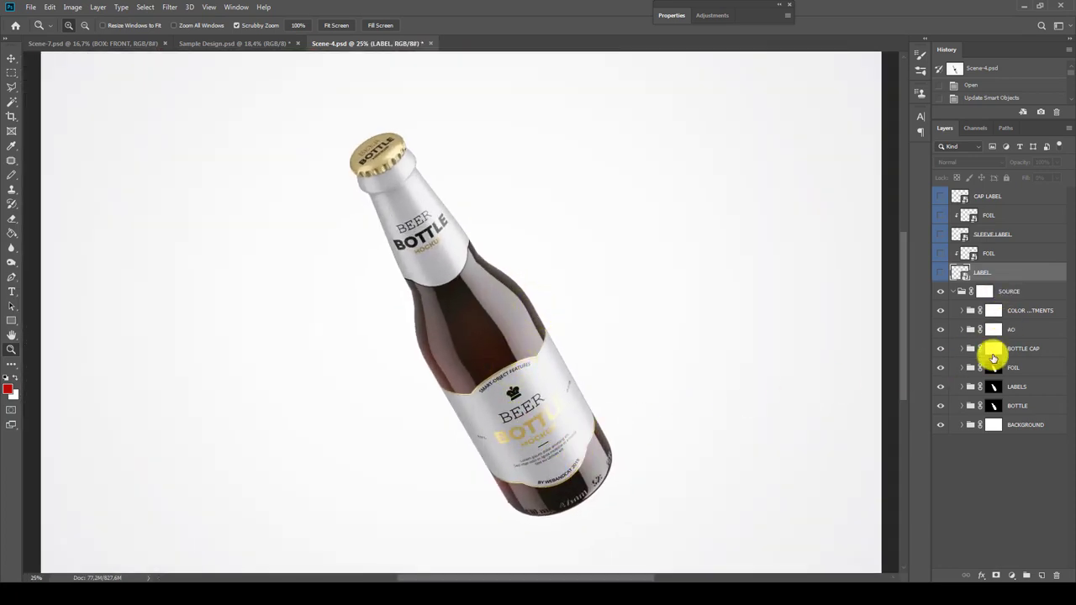
# Set the BACKGROUND group's COLOR fill to navy blue #374b8d.
pyautogui.click(1021, 424)
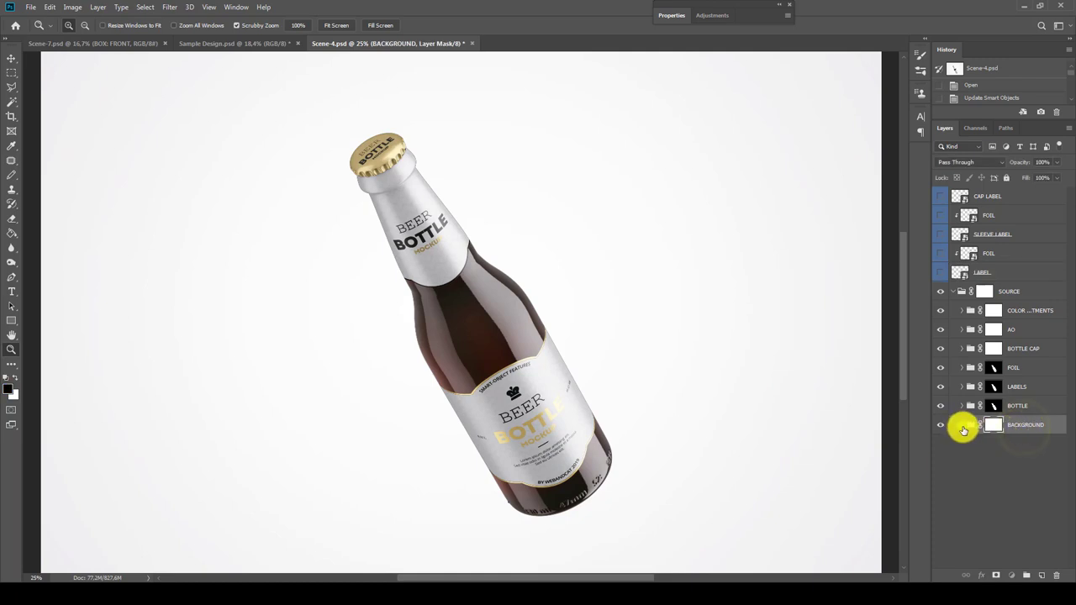
pyautogui.click(962, 426)
pyautogui.click(984, 467)
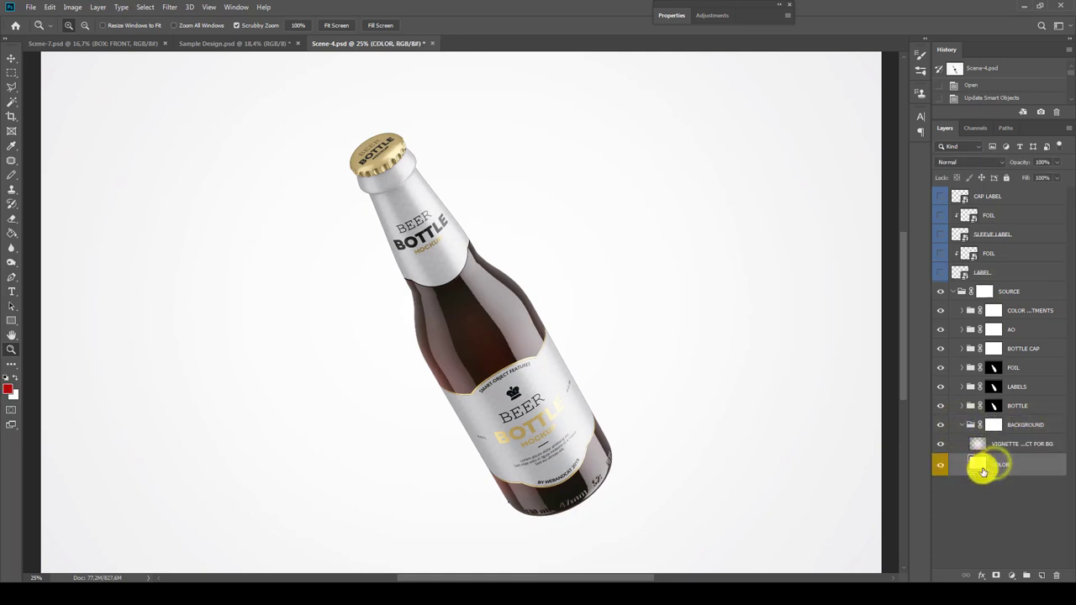
pyautogui.doubleClick(977, 463)
pyautogui.click(781, 164)
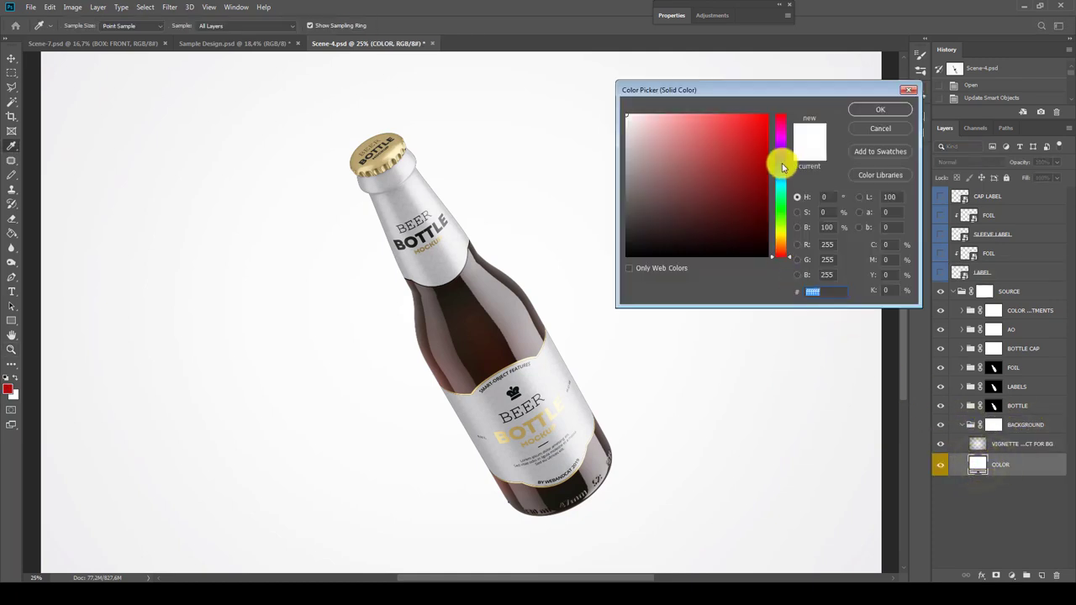
pyautogui.moveTo(732, 191)
pyautogui.mouseDown()
pyautogui.moveTo(711, 168)
pyautogui.moveTo(713, 180)
pyautogui.moveTo(725, 172)
pyautogui.moveTo(698, 180)
pyautogui.moveTo(711, 176)
pyautogui.mouseUp()
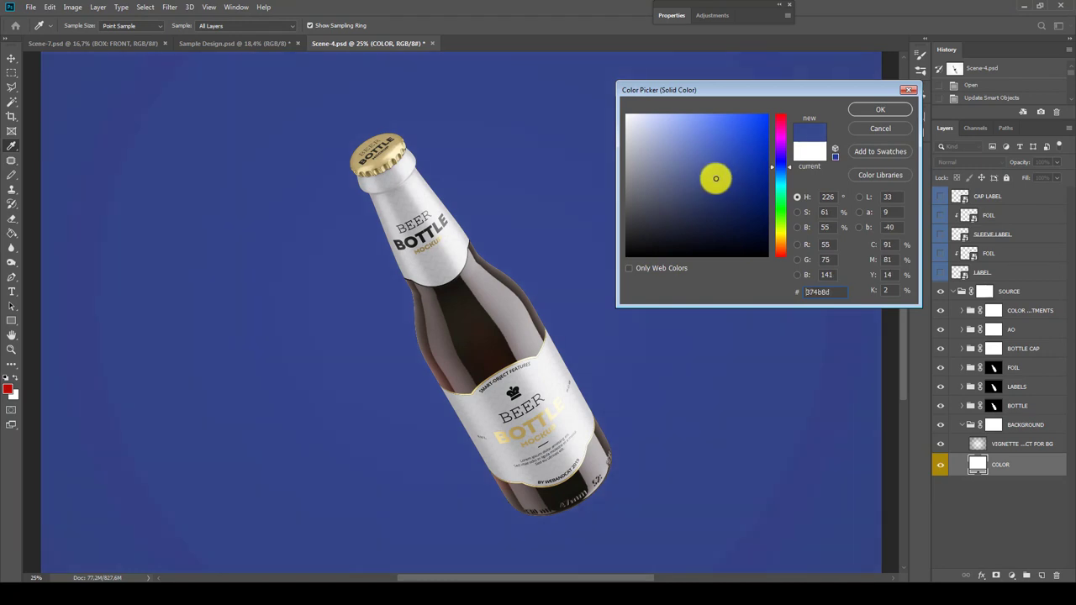
pyautogui.click(889, 115)
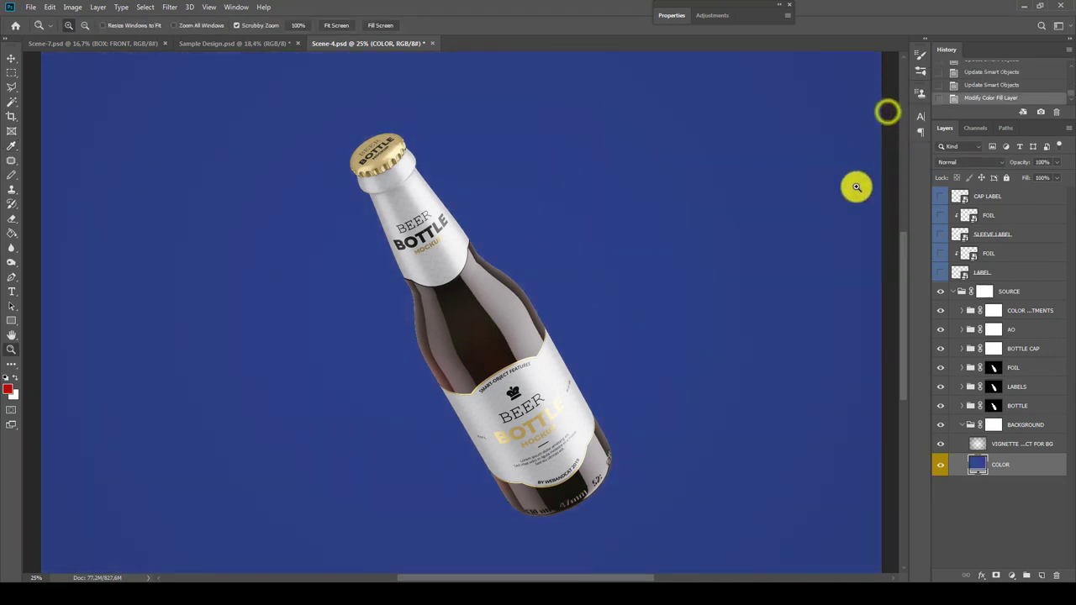
# Set the VIGNETTE EFFECT FOR BG layer to 25% opacity.
pyautogui.click(1013, 445)
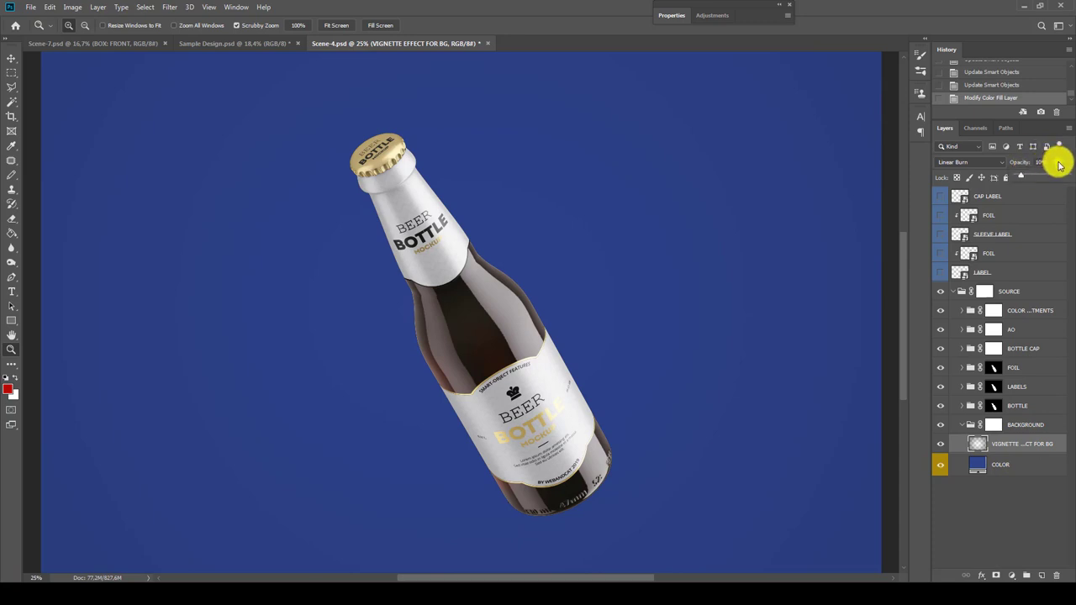
pyautogui.moveTo(1028, 175); pyautogui.dragTo(1032, 177)
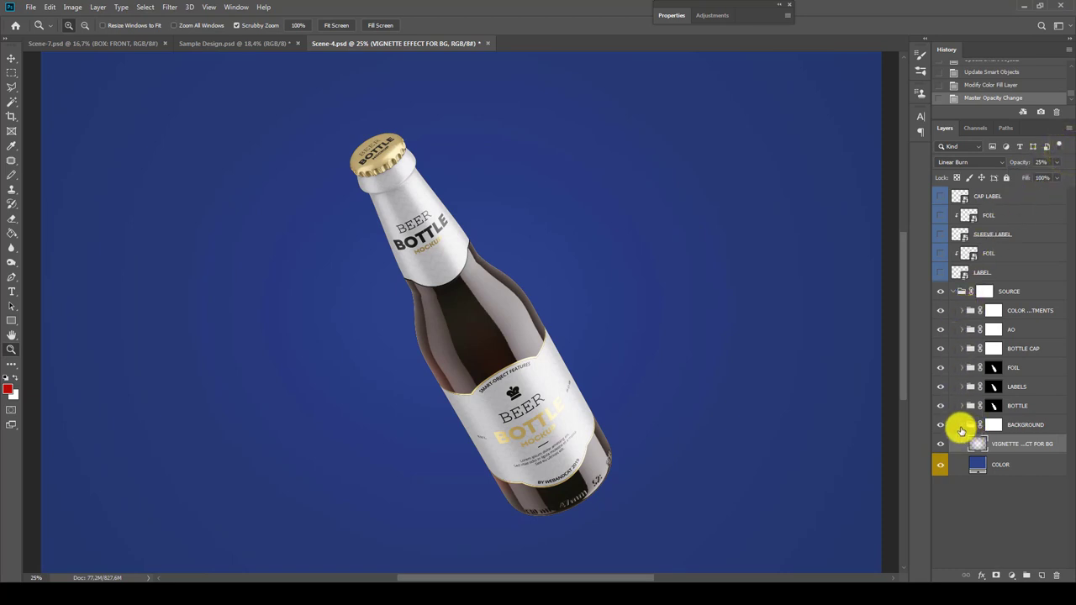
pyautogui.click(960, 426)
# Turn on the GRADIENT LIGHTS group inside COLOR ADJUSTMENTS, along with a photo filter group.
pyautogui.click(1005, 310)
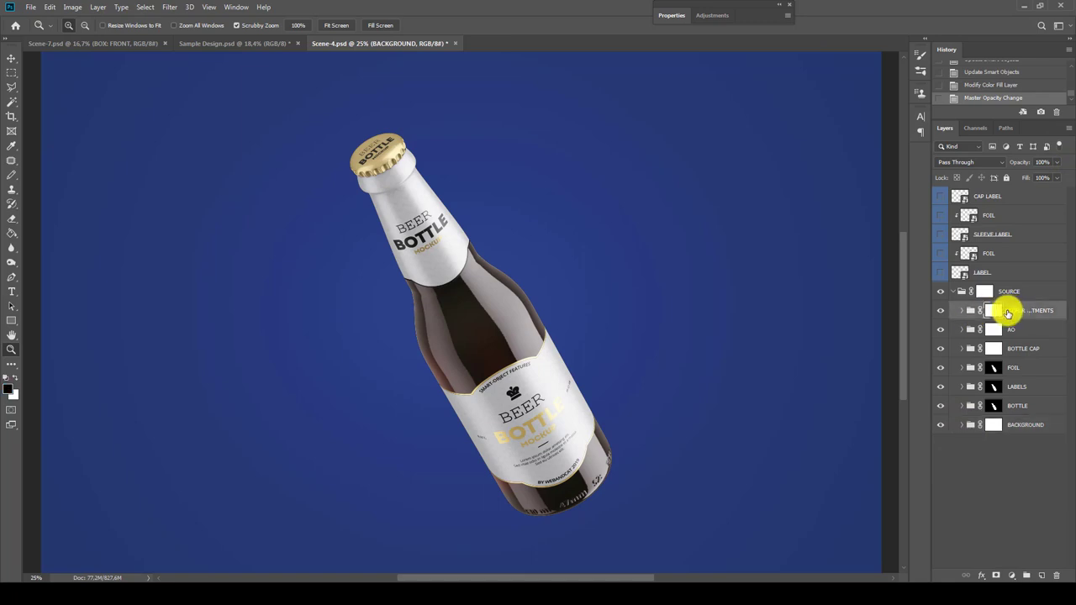
pyautogui.click(963, 311)
pyautogui.click(941, 355)
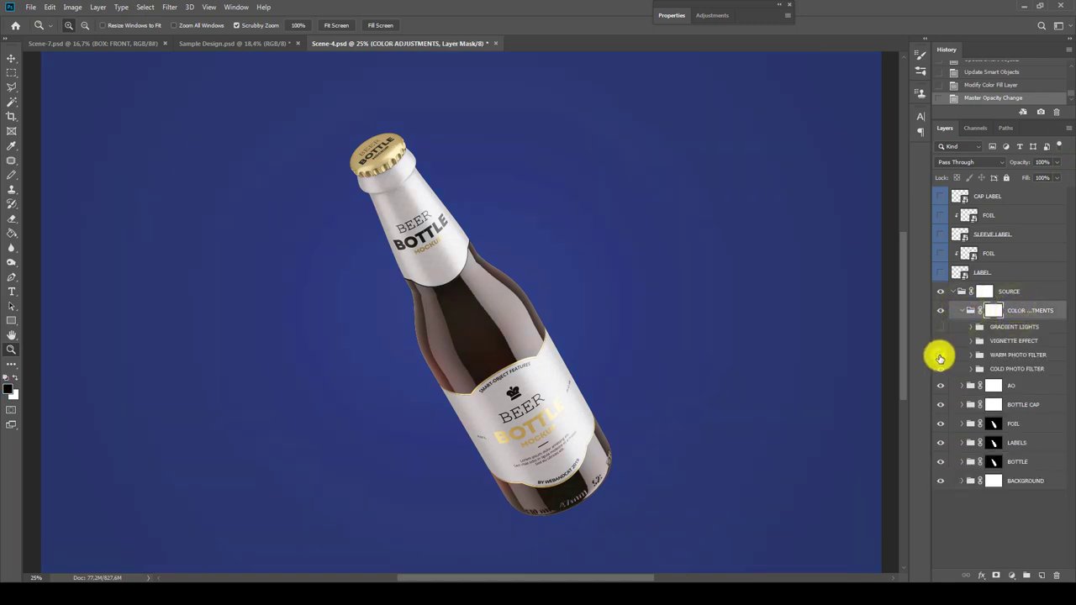
pyautogui.click(1013, 328)
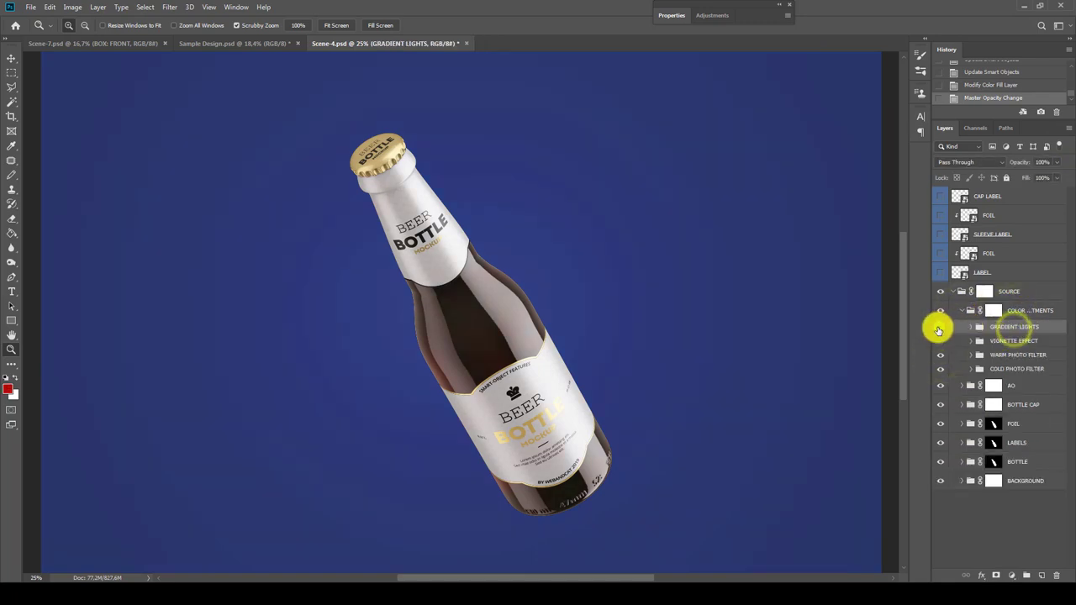
pyautogui.click(940, 326)
pyautogui.click(971, 326)
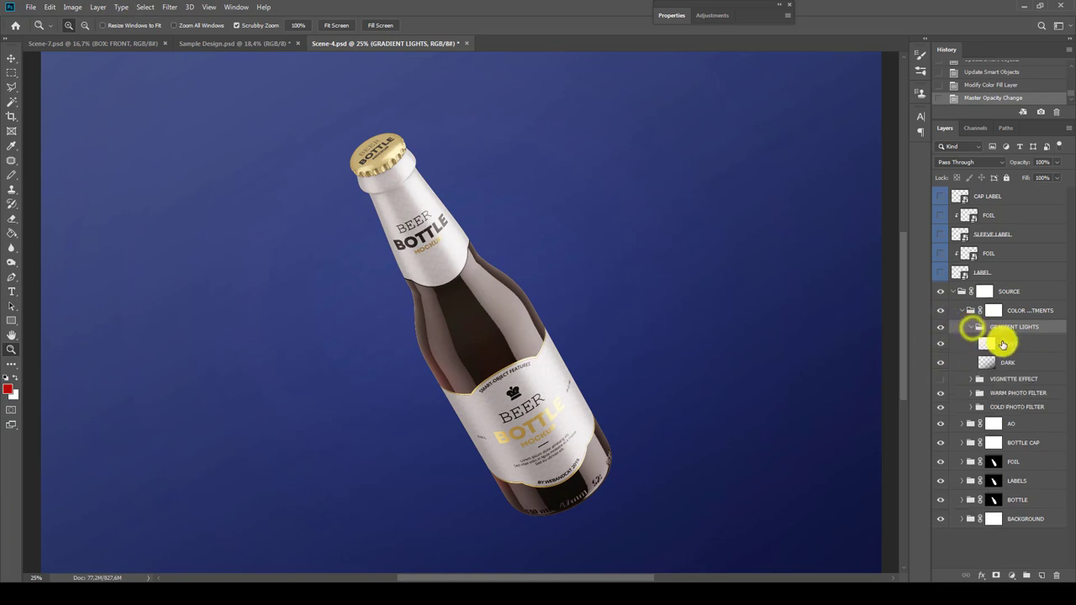
# Set the LIGHT layer to 30% and the DARK layer to 50% opacity.
pyautogui.click(980, 341)
pyautogui.press('3')
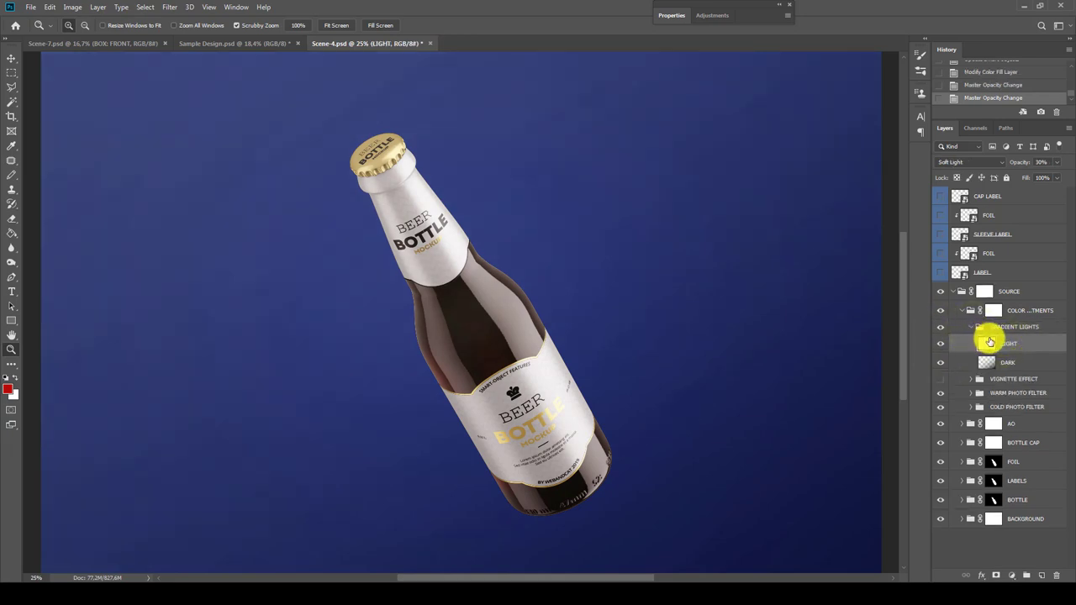
pyautogui.click(1015, 362)
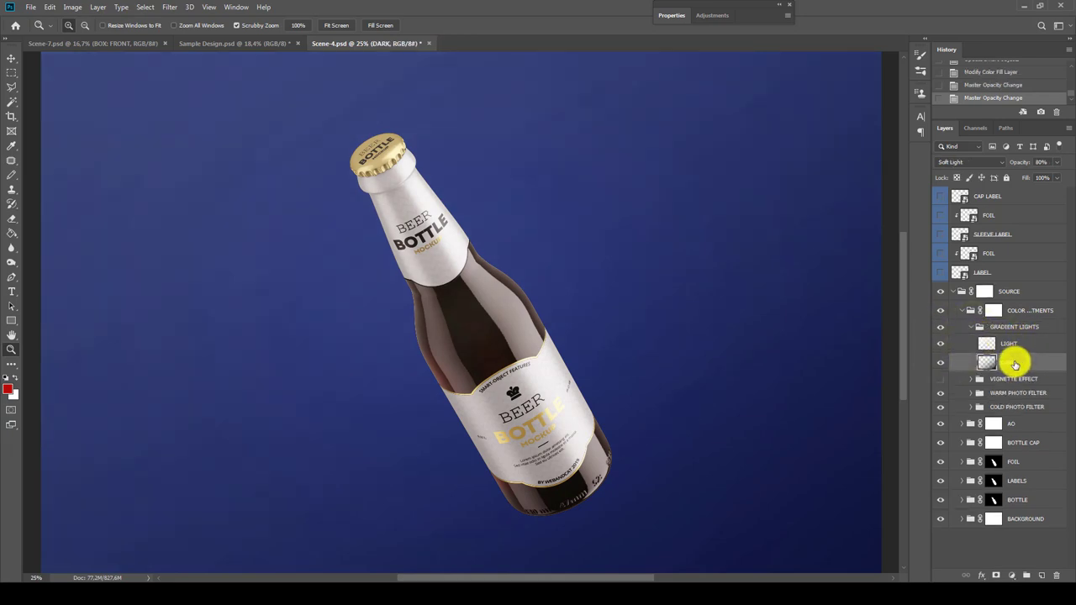
pyautogui.press('5')
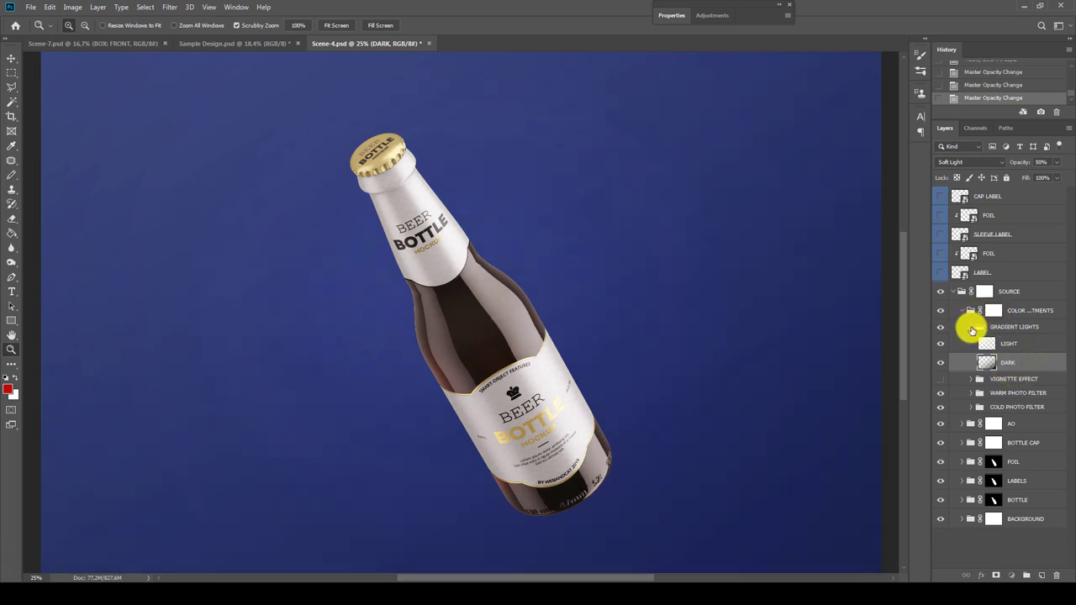
pyautogui.click(970, 326)
pyautogui.click(966, 313)
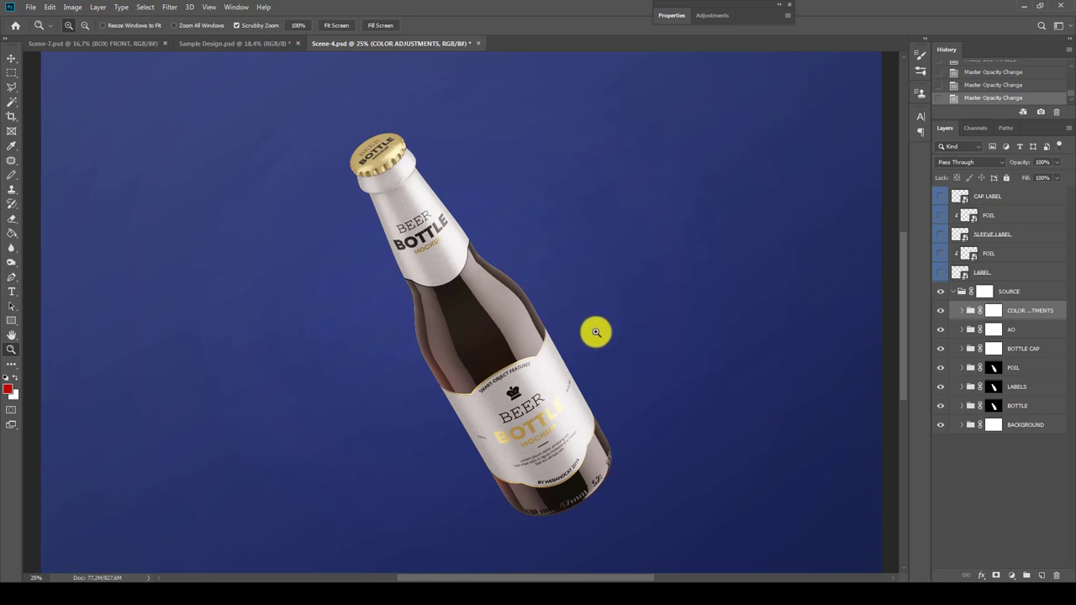
pyautogui.scroll(-2, 539, 382)
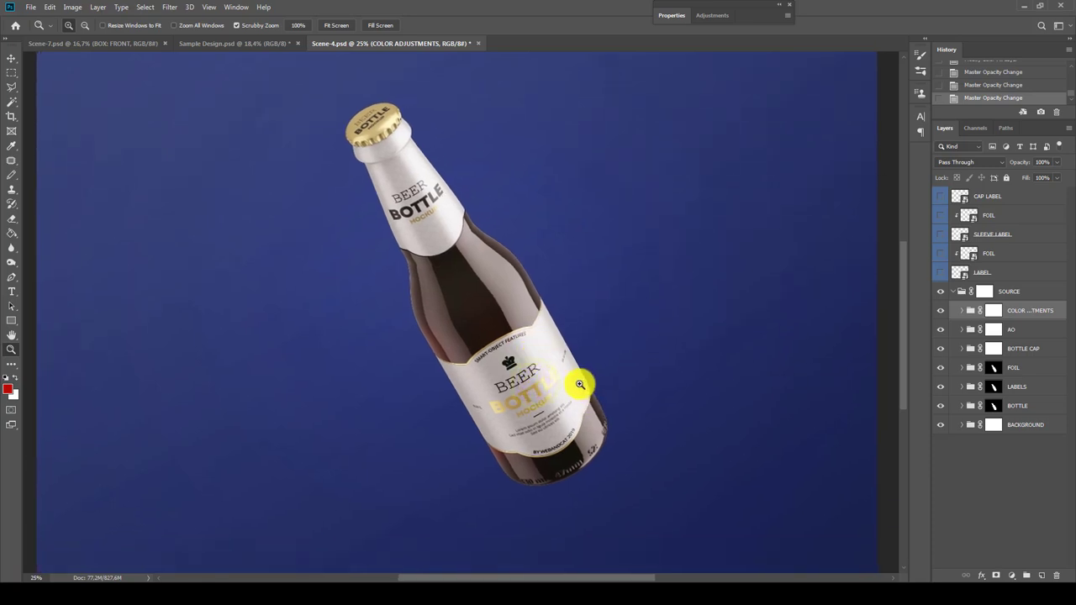
# Save the SLEEVE LABEL smart object with its design hidden, removing the neck sleeve.
pyautogui.click(1015, 385)
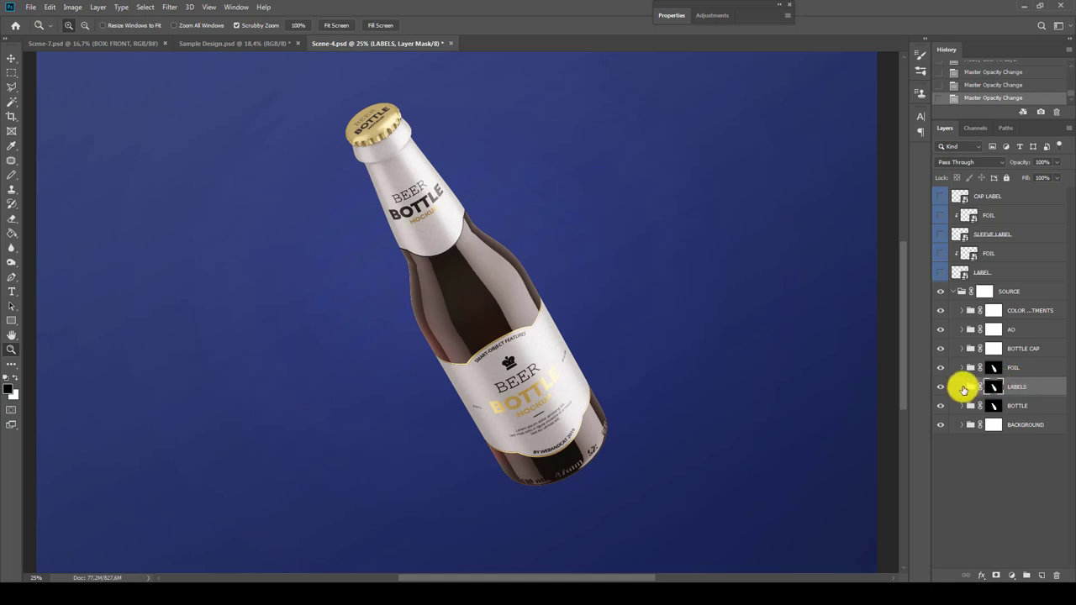
pyautogui.click(963, 386)
pyautogui.click(963, 385)
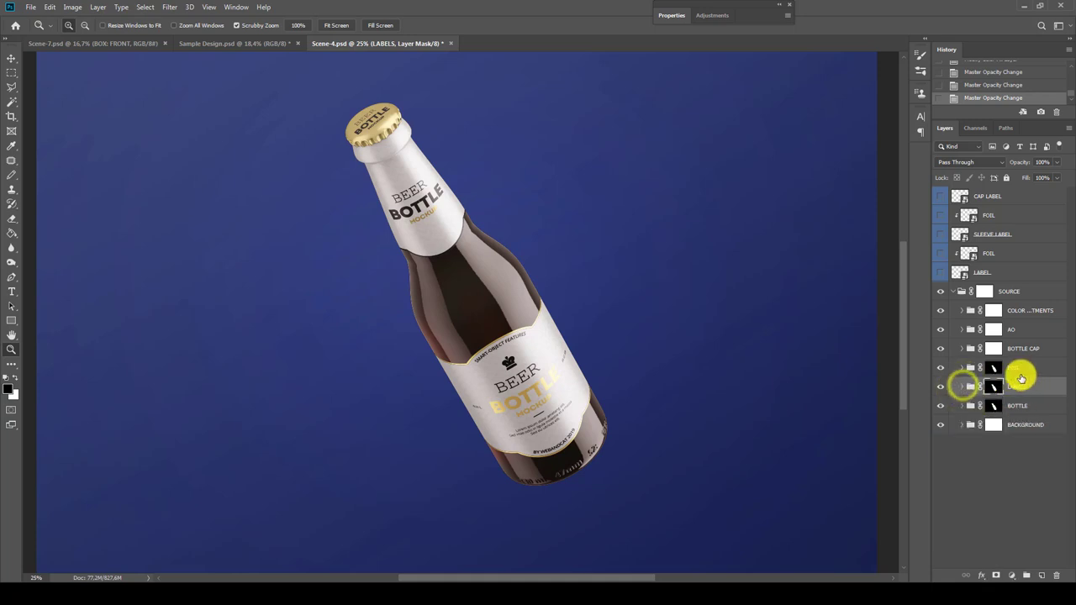
pyautogui.doubleClick(960, 236)
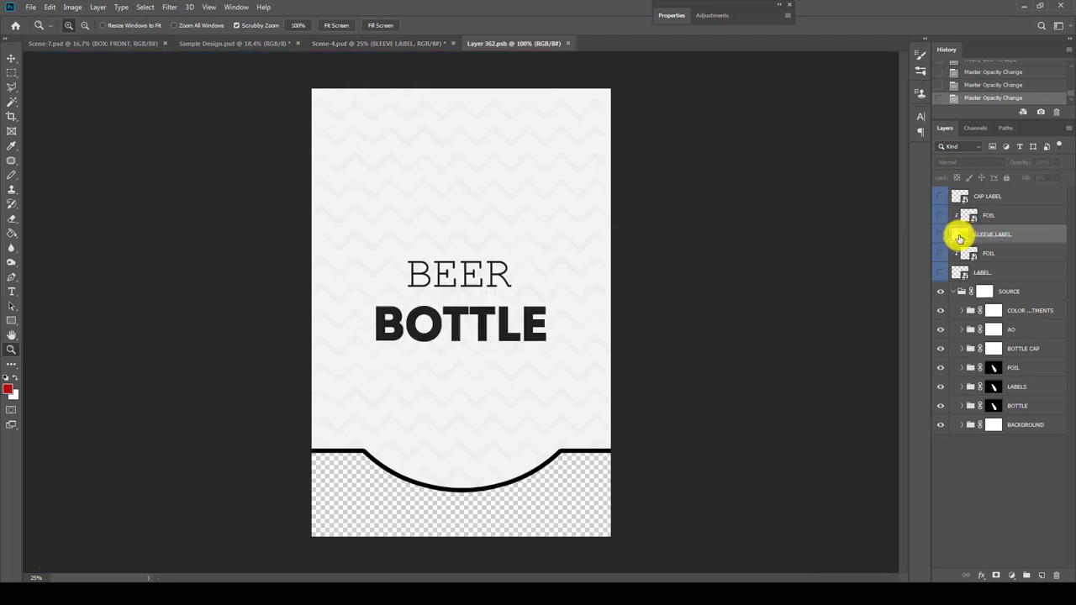
pyautogui.click(569, 45)
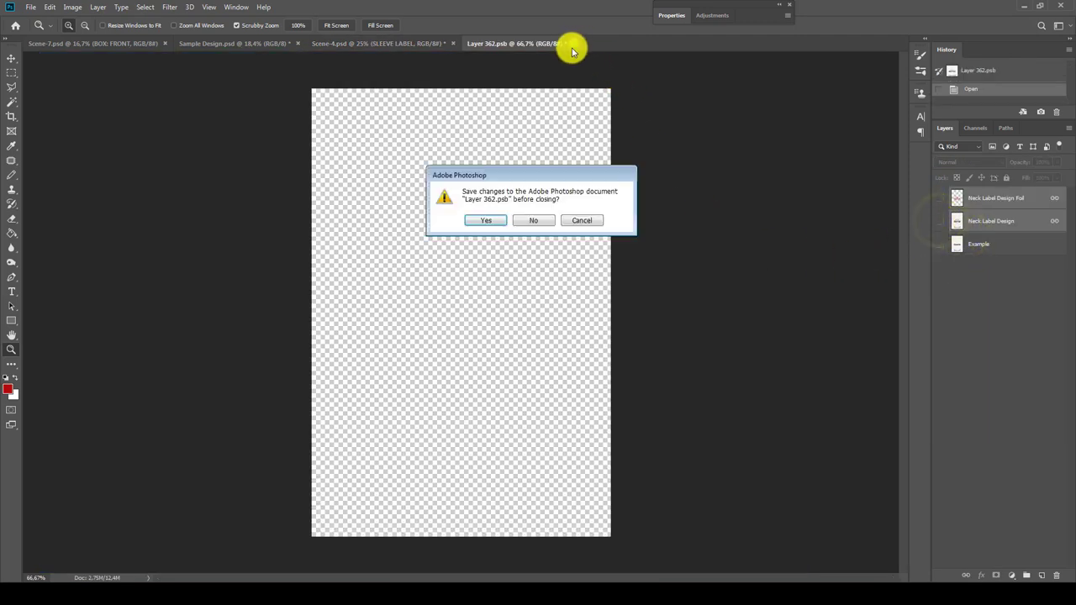
pyautogui.click(486, 220)
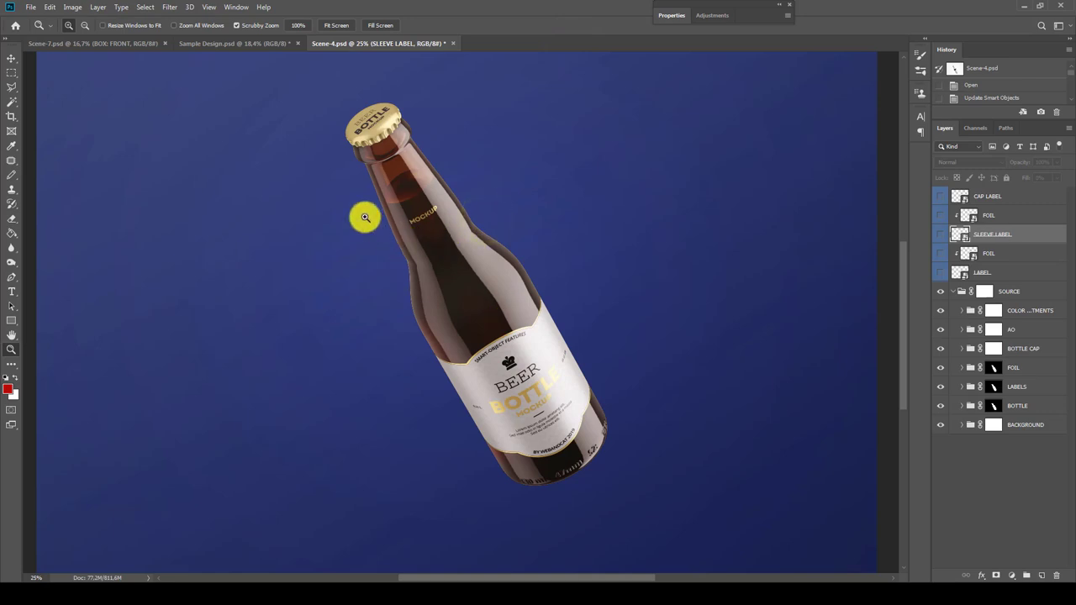
# Hide the MOCKUP foil text in the neck FOIL smart object and save.
pyautogui.doubleClick(968, 215)
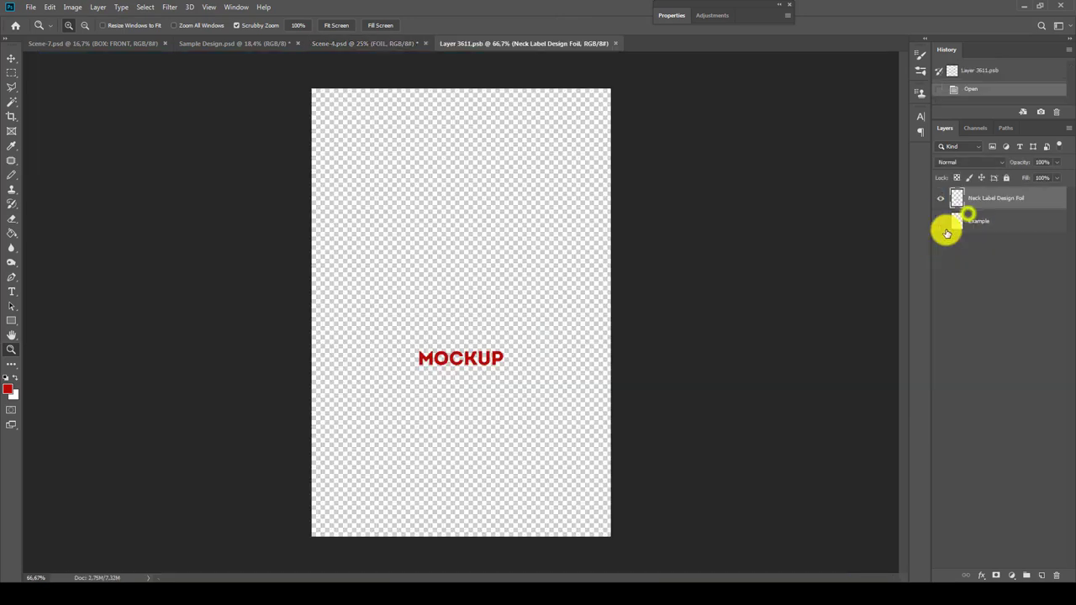
pyautogui.click(940, 197)
pyautogui.click(619, 43)
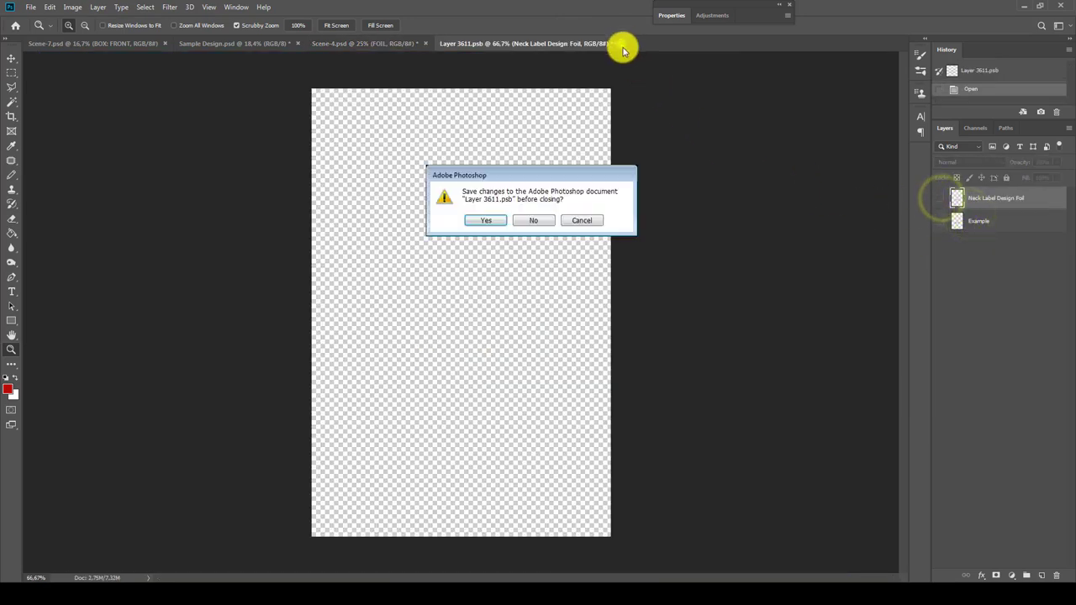
pyautogui.click(494, 222)
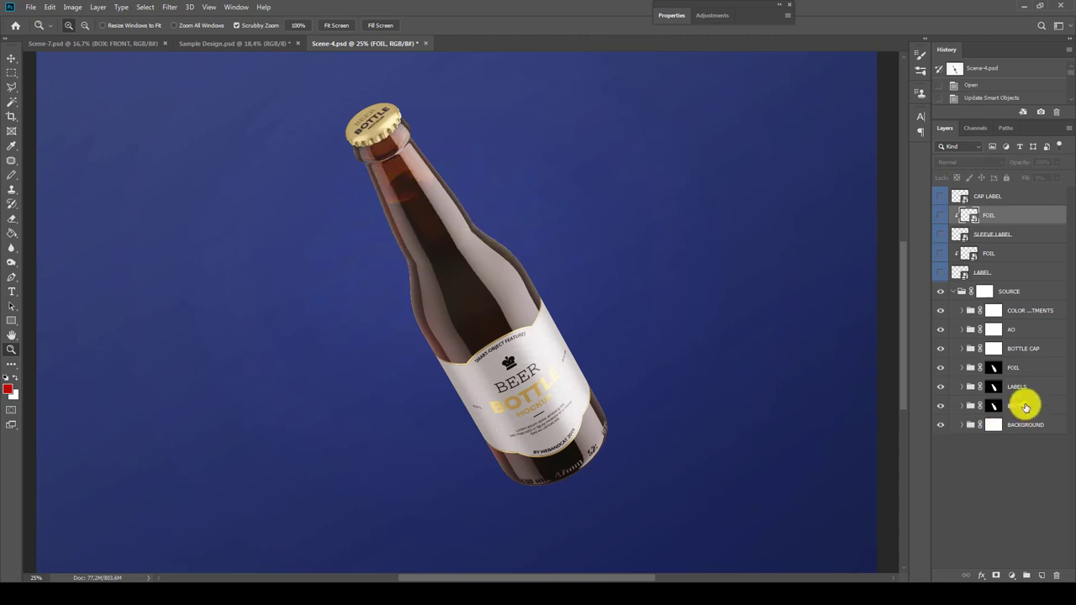
pyautogui.click(1026, 408)
pyautogui.click(962, 406)
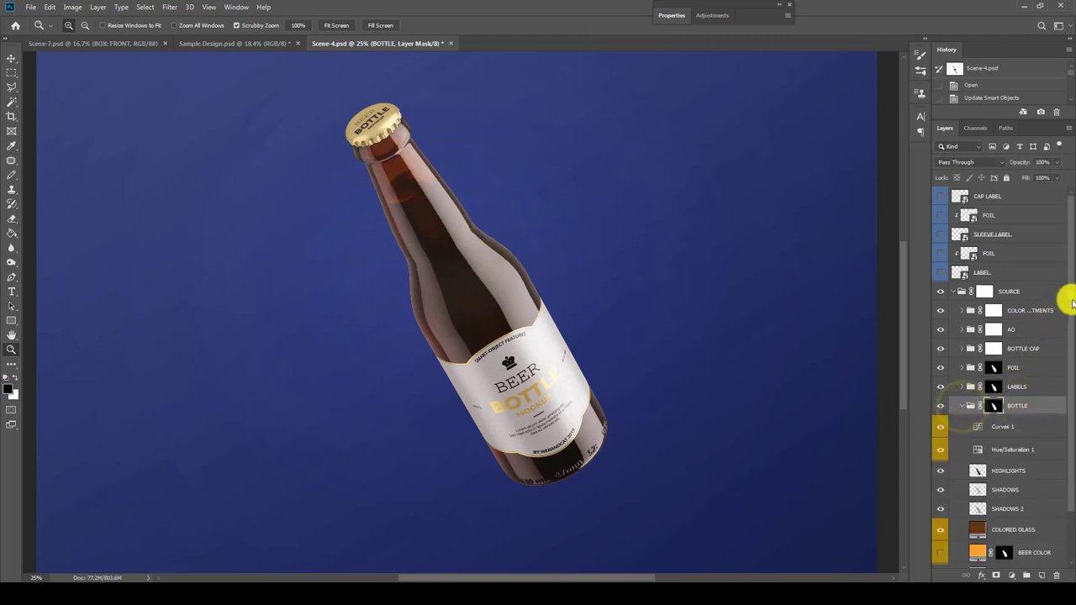
pyautogui.click(1071, 303)
pyautogui.doubleClick(977, 472)
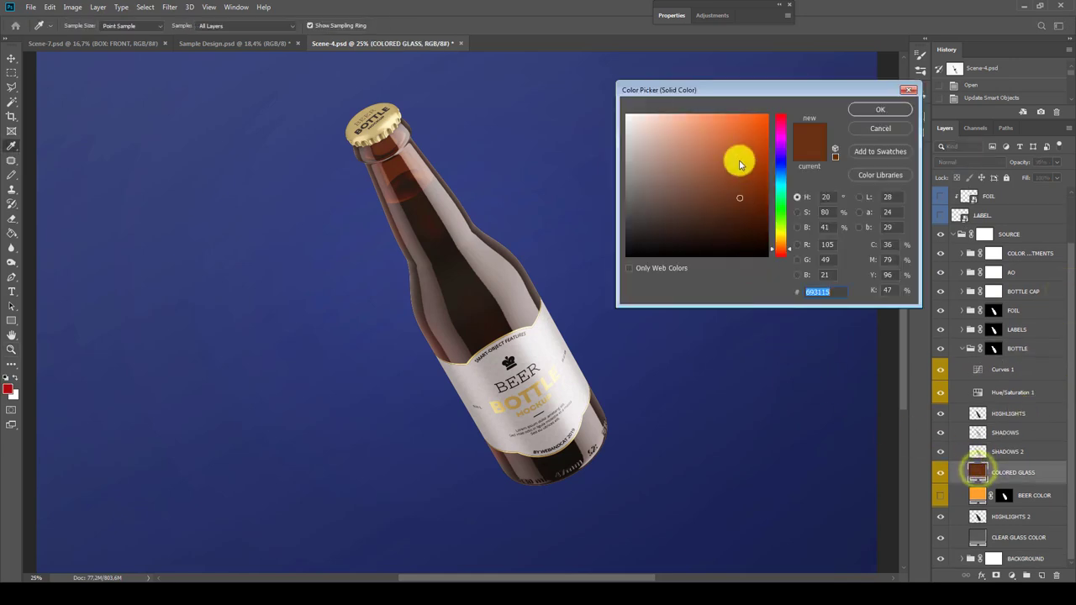
pyautogui.moveTo(781, 232); pyautogui.dragTo(783, 161)
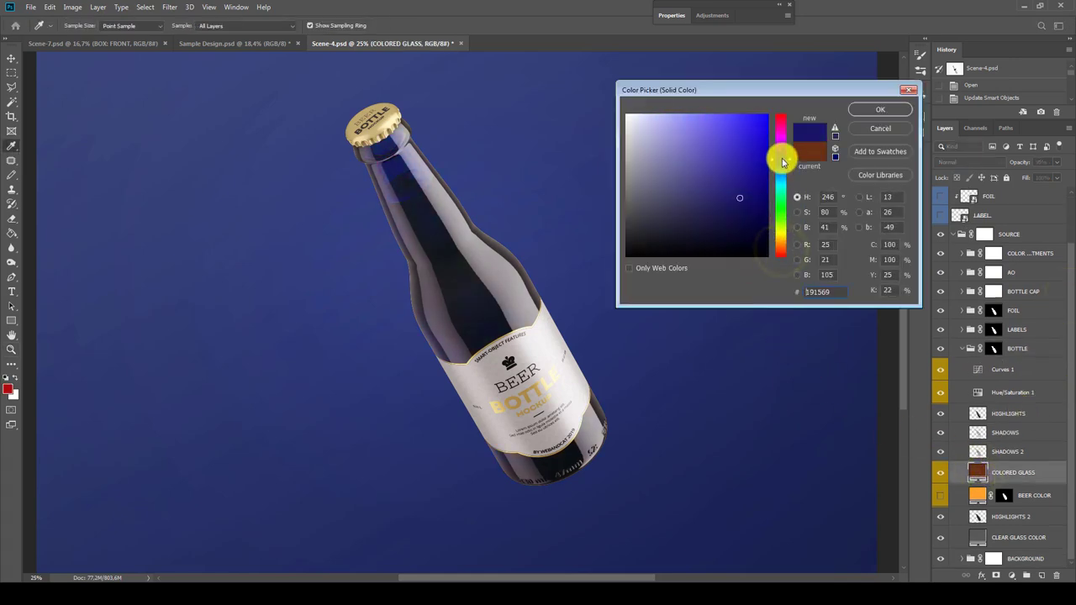
pyautogui.click(697, 145)
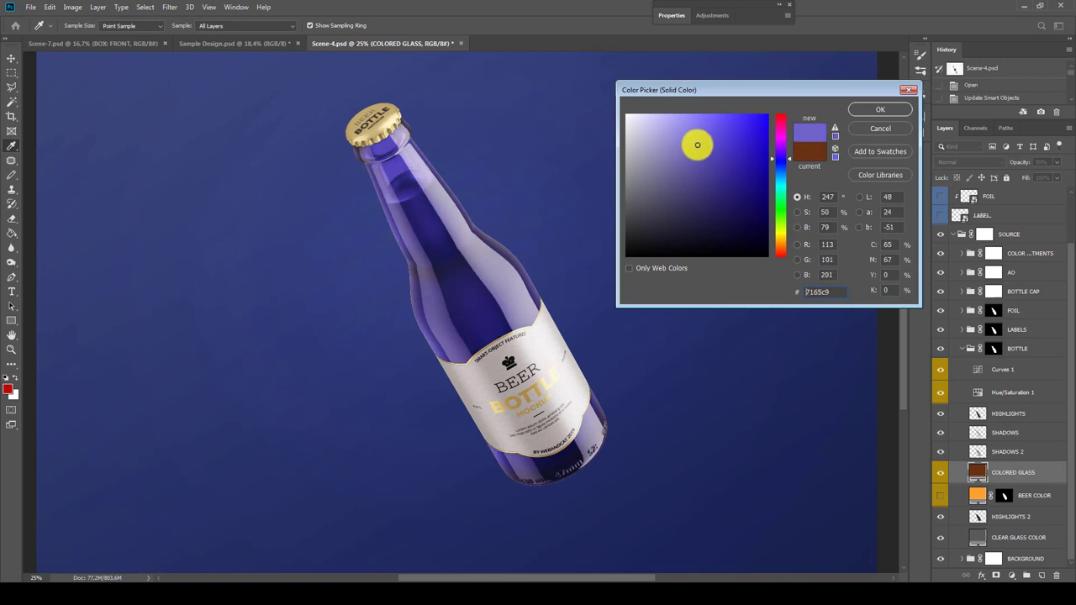
pyautogui.moveTo(781, 173)
pyautogui.mouseDown()
pyautogui.moveTo(785, 127)
pyautogui.moveTo(781, 255)
pyautogui.mouseUp()
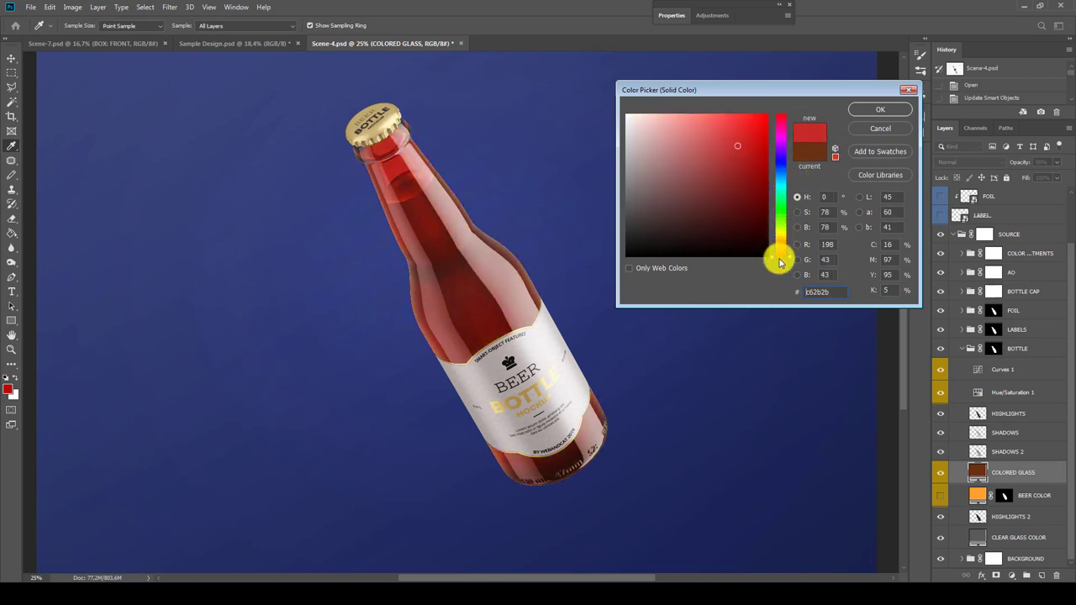
pyautogui.click(886, 128)
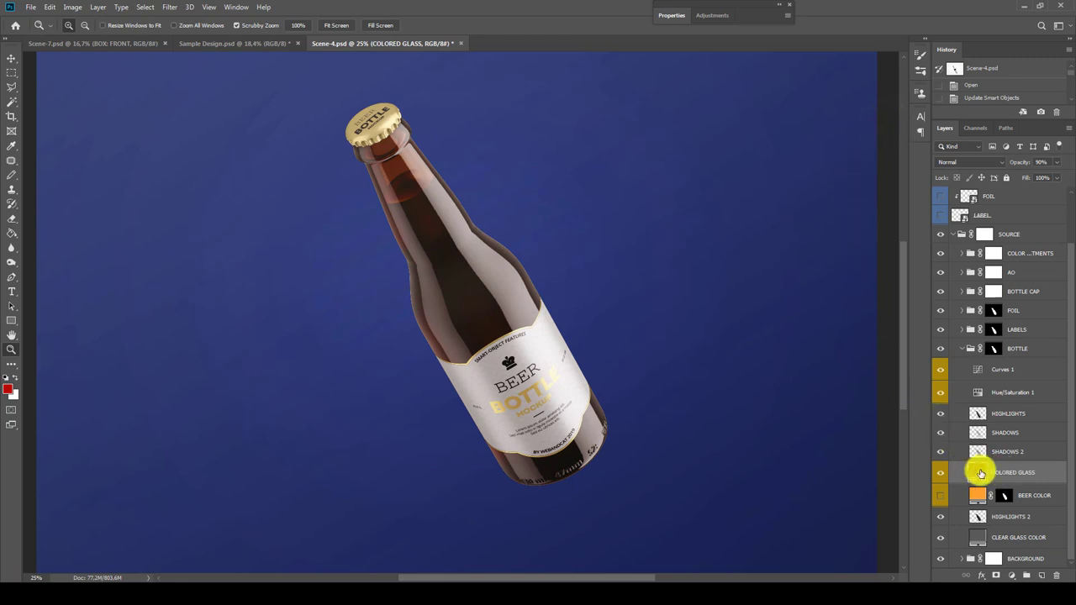
# Hide COLORED GLASS and show BEER COLOR so the bottle holds orange beer in clear glass.
pyautogui.click(940, 475)
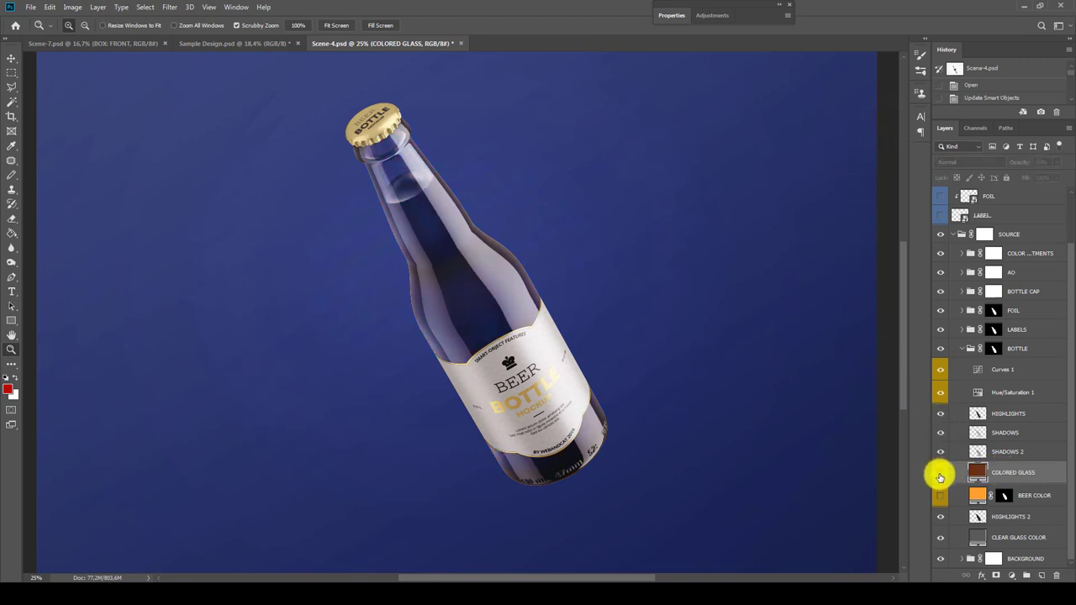
pyautogui.click(939, 497)
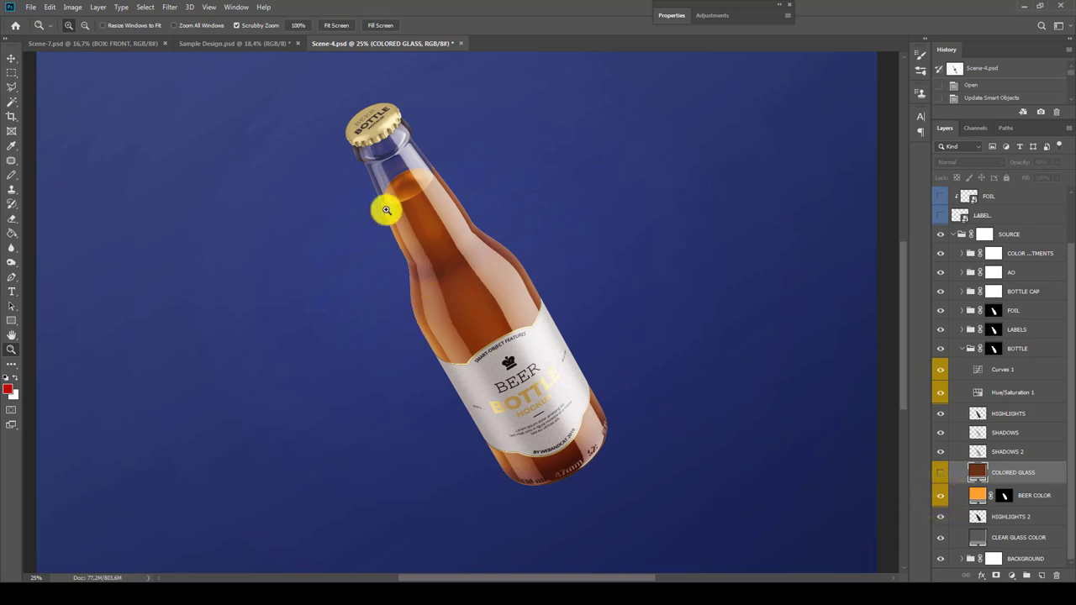
pyautogui.click(384, 141)
pyautogui.click(384, 141)
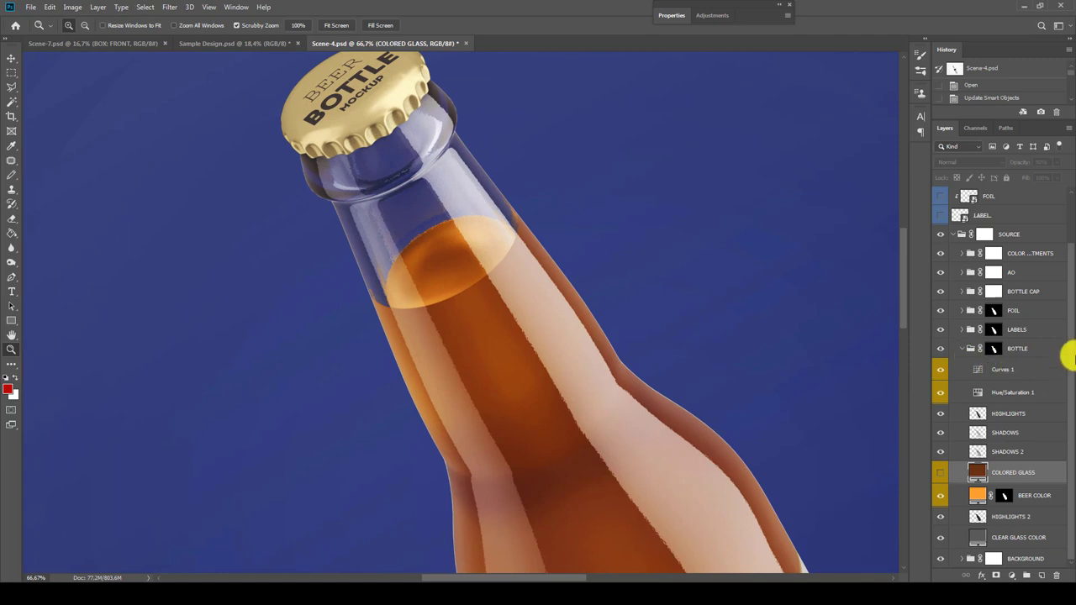
pyautogui.click(962, 348)
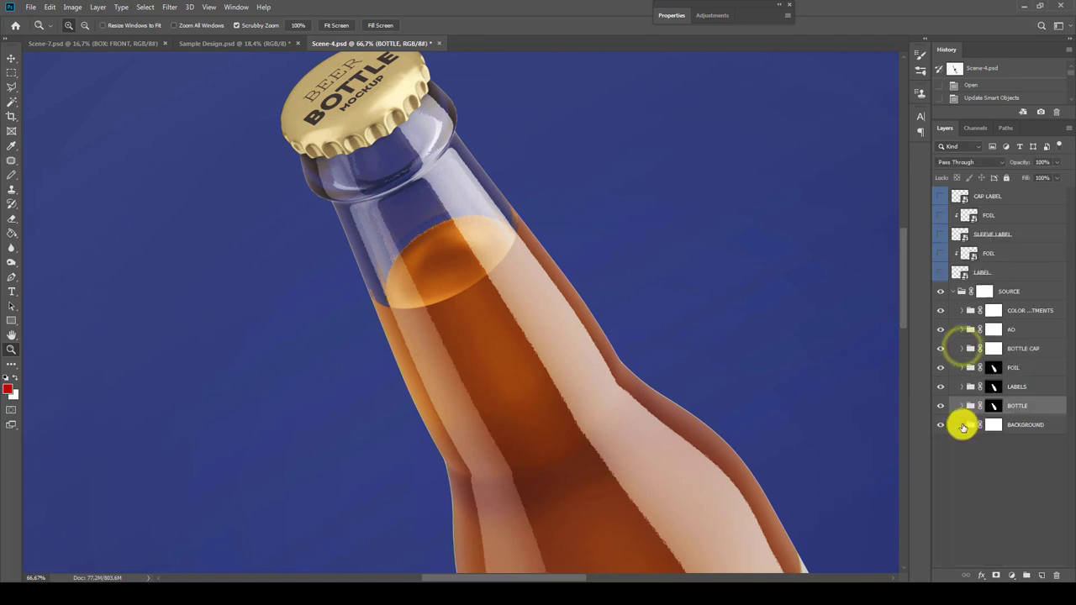
# Set the BACKGROUND group's COLOR fill to white and fit the image on screen.
pyautogui.click(962, 425)
pyautogui.click(978, 464)
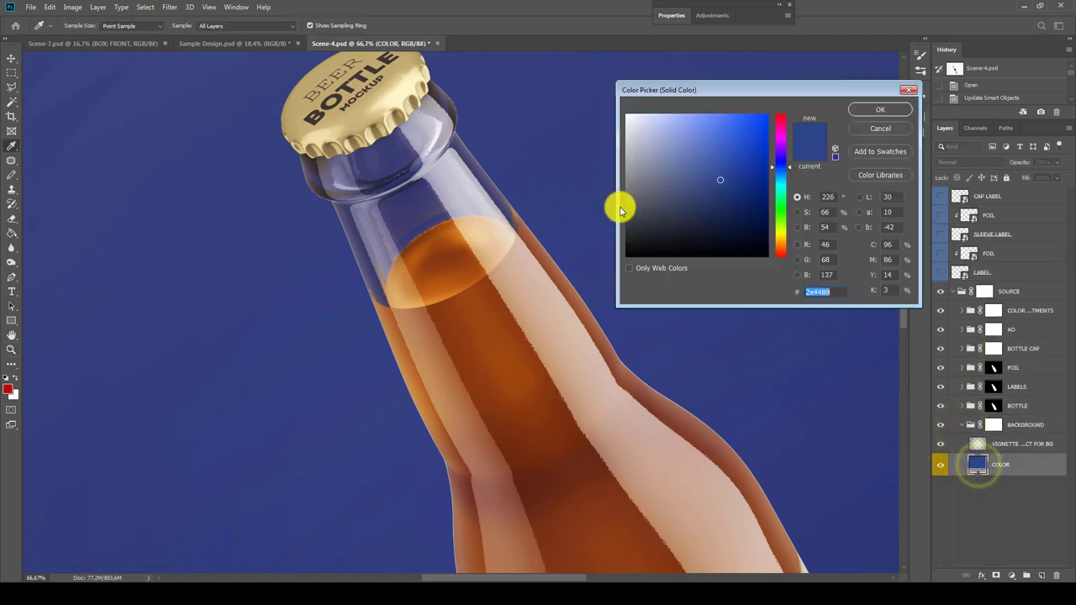
pyautogui.moveTo(653, 131); pyautogui.dragTo(586, 113)
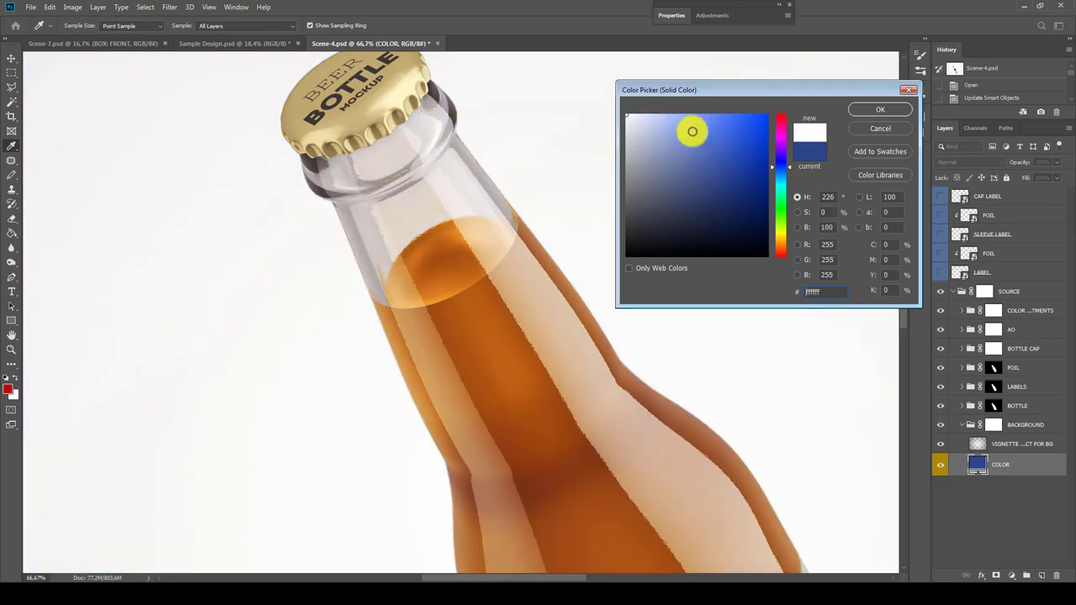
pyautogui.click(880, 109)
pyautogui.press('z')
pyautogui.rightClick(514, 290)
pyautogui.click(536, 295)
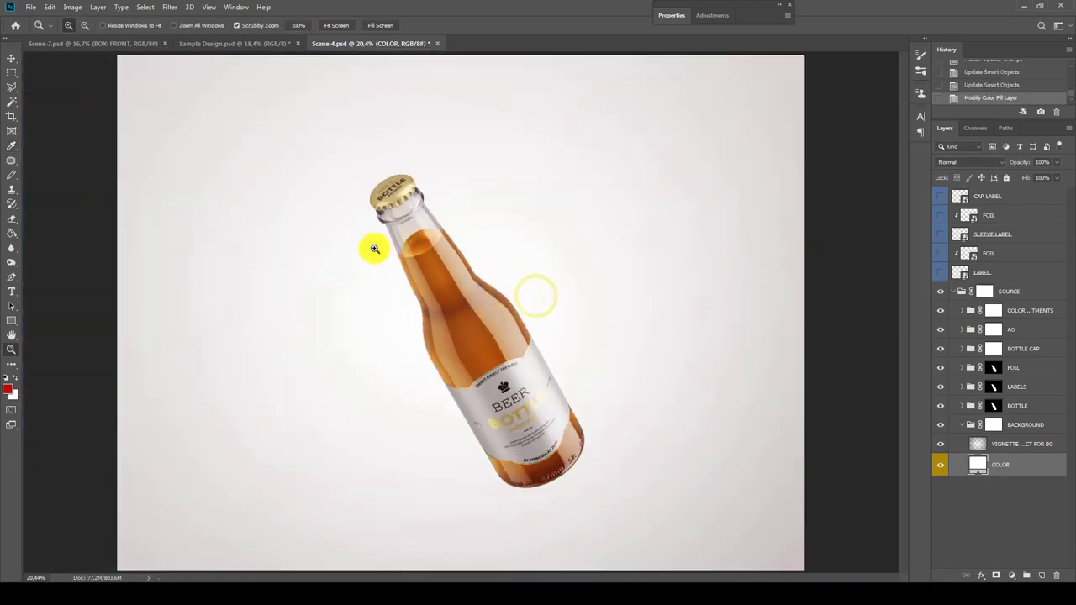
# Change the background COLOR fill to deep navy #1a264d.
pyautogui.doubleClick(967, 458)
pyautogui.click(778, 166)
pyautogui.click(694, 167)
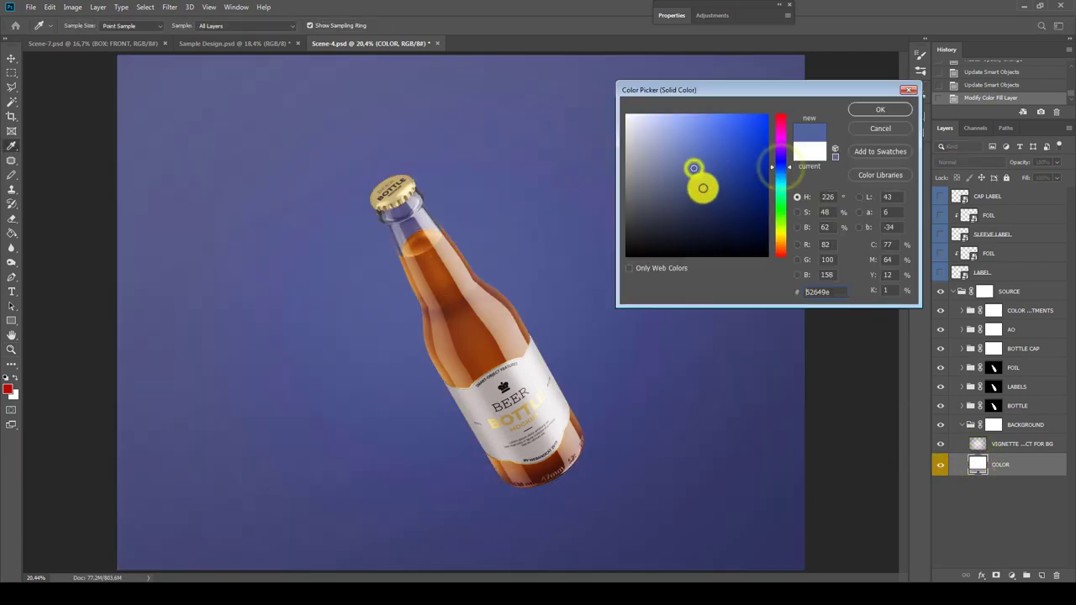
pyautogui.click(703, 188)
pyautogui.click(700, 198)
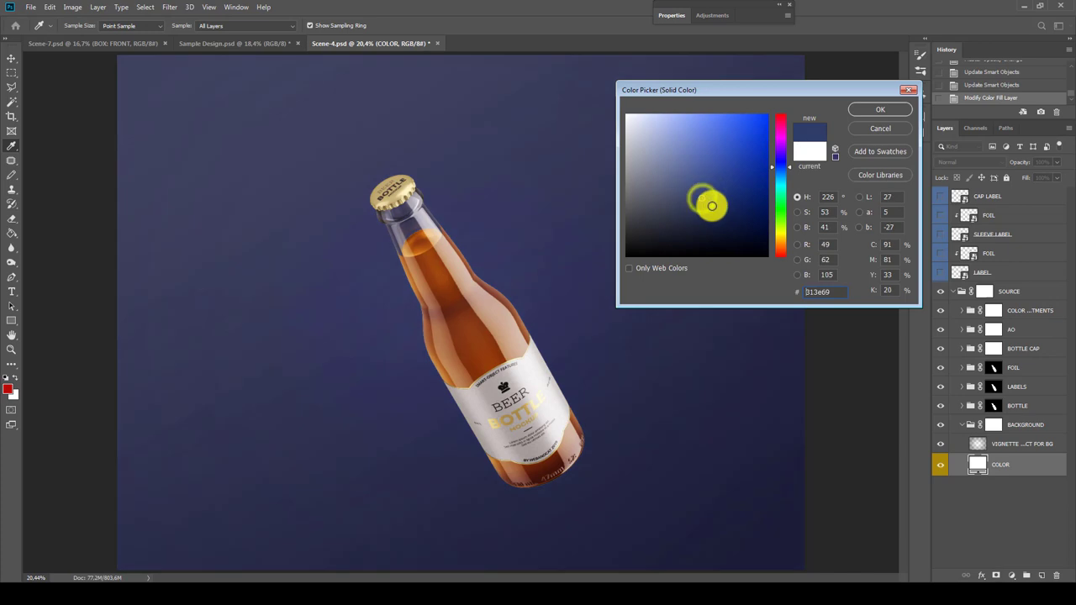
pyautogui.click(711, 206)
pyautogui.click(715, 208)
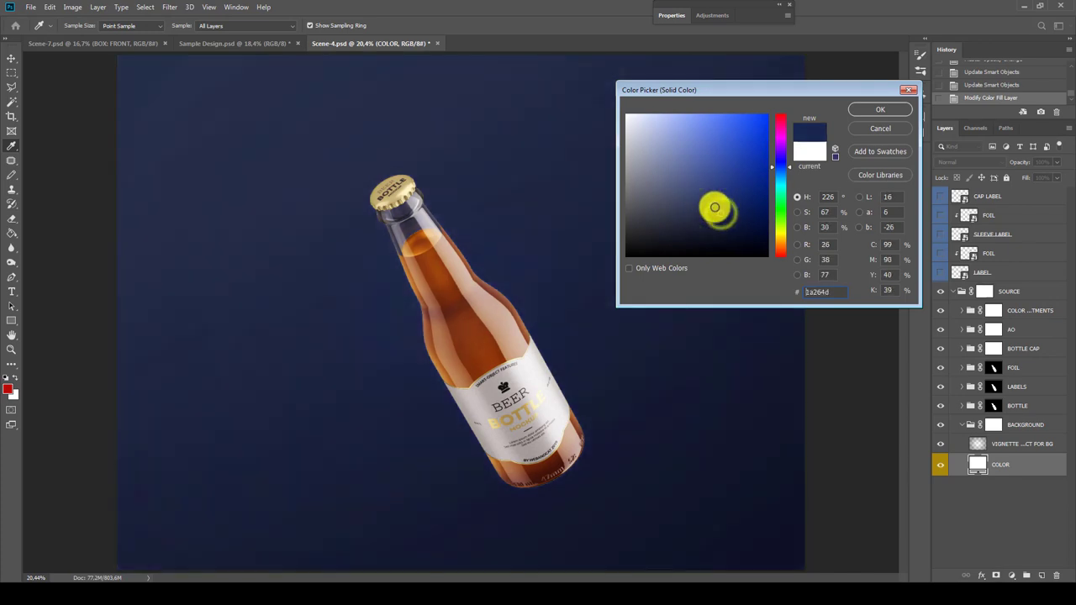
pyautogui.click(880, 110)
# Check the bottle neck up close, fit the view, and close Scene-4.psd.
pyautogui.press('z')
pyautogui.click(404, 216)
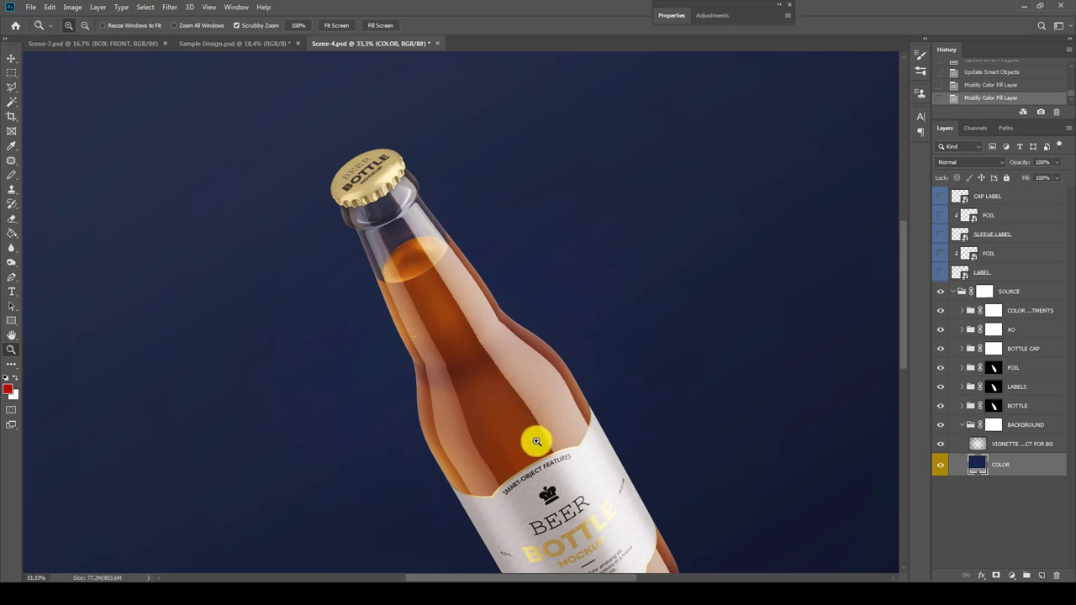
pyautogui.moveTo(536, 441); pyautogui.dragTo(575, 429)
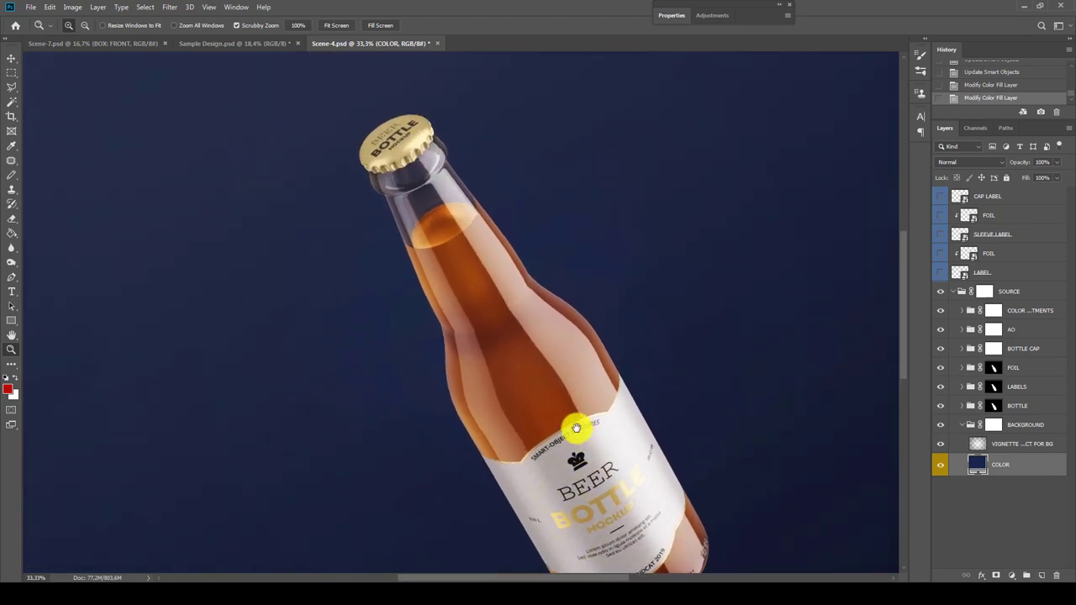
pyautogui.rightClick(616, 304)
pyautogui.click(623, 318)
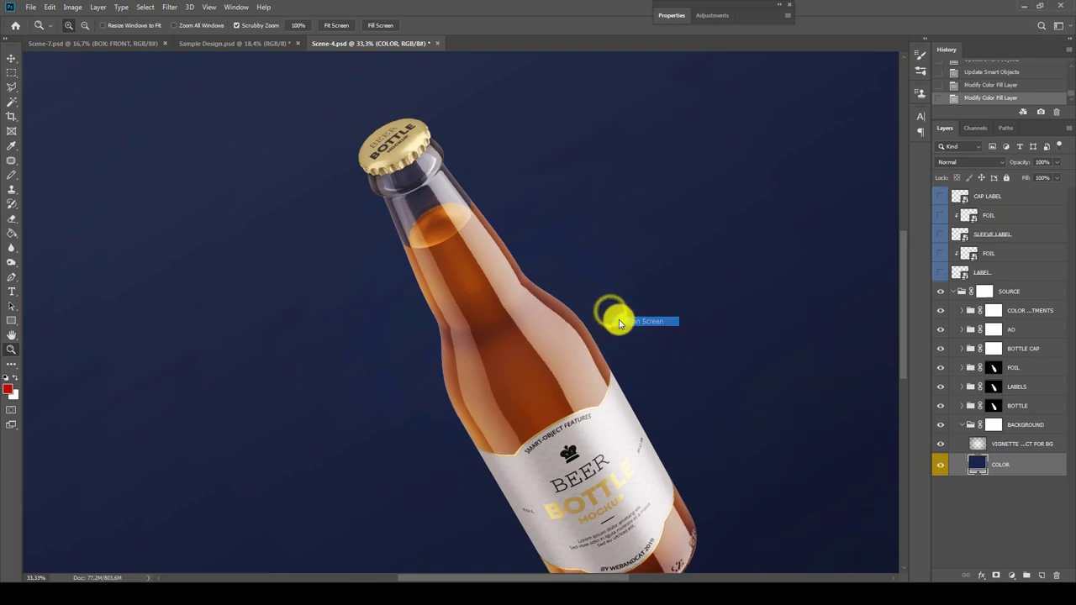
pyautogui.click(437, 44)
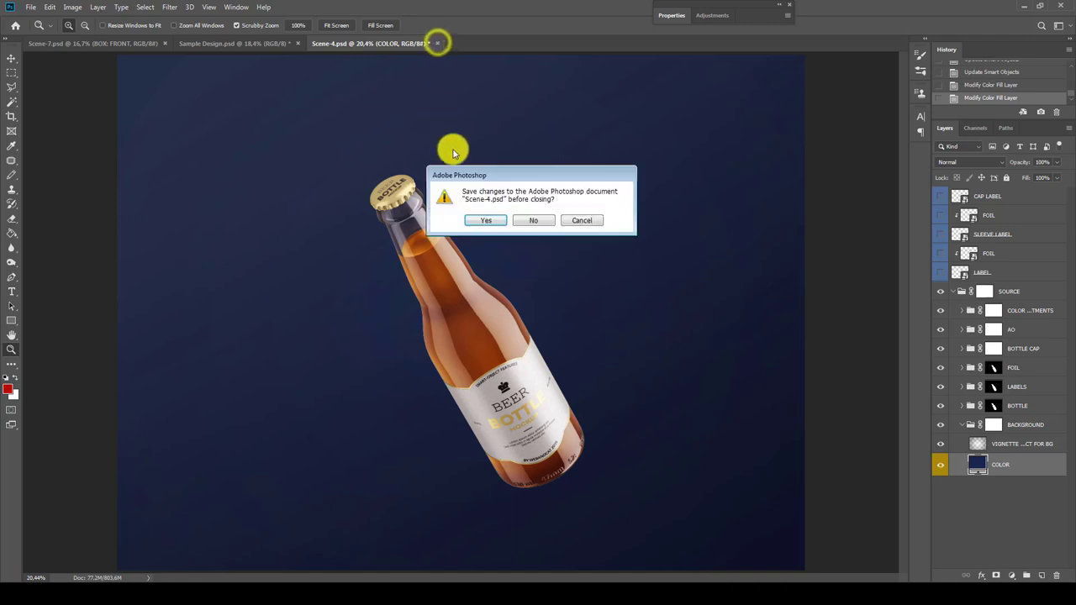
# Close Scene-4 without saving and bring up the Scene-7 six-pack mockup.
pyautogui.click(533, 221)
pyautogui.click(732, 395)
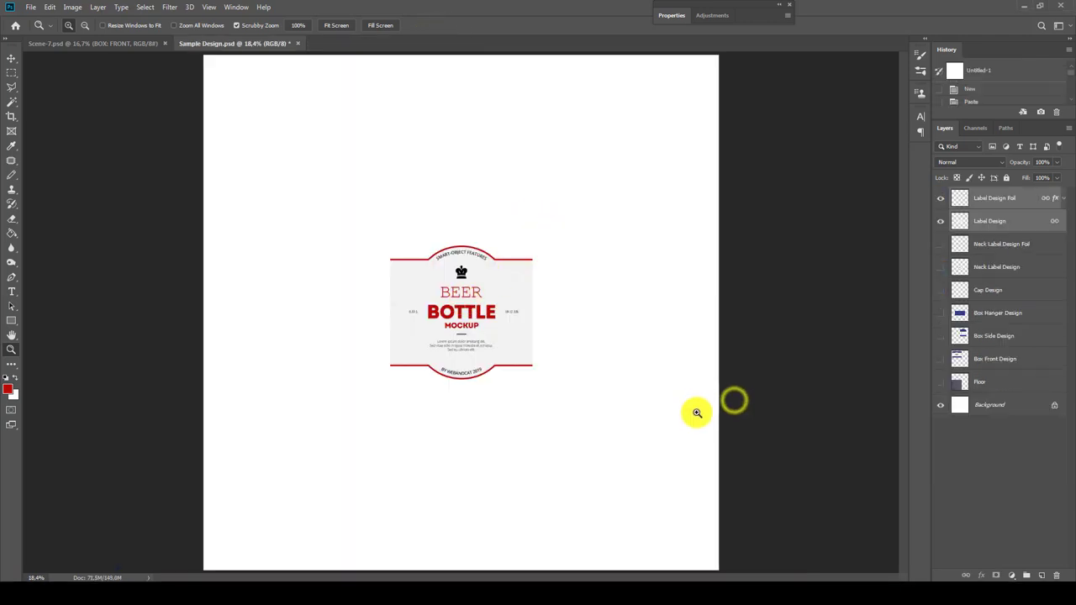
pyautogui.moveTo(142, 43); pyautogui.dragTo(288, 45)
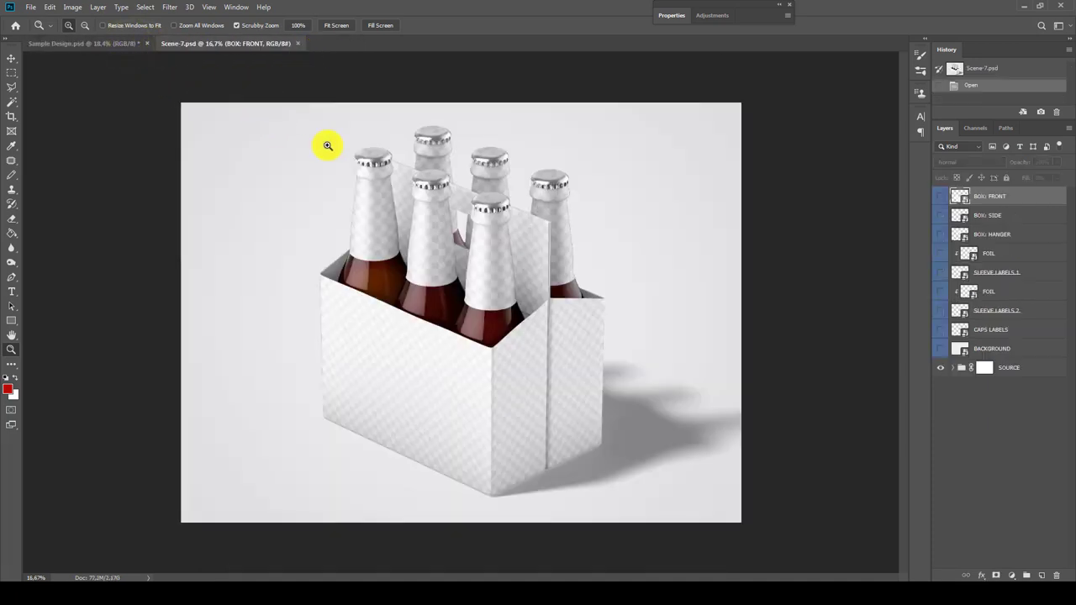
pyautogui.click(493, 323)
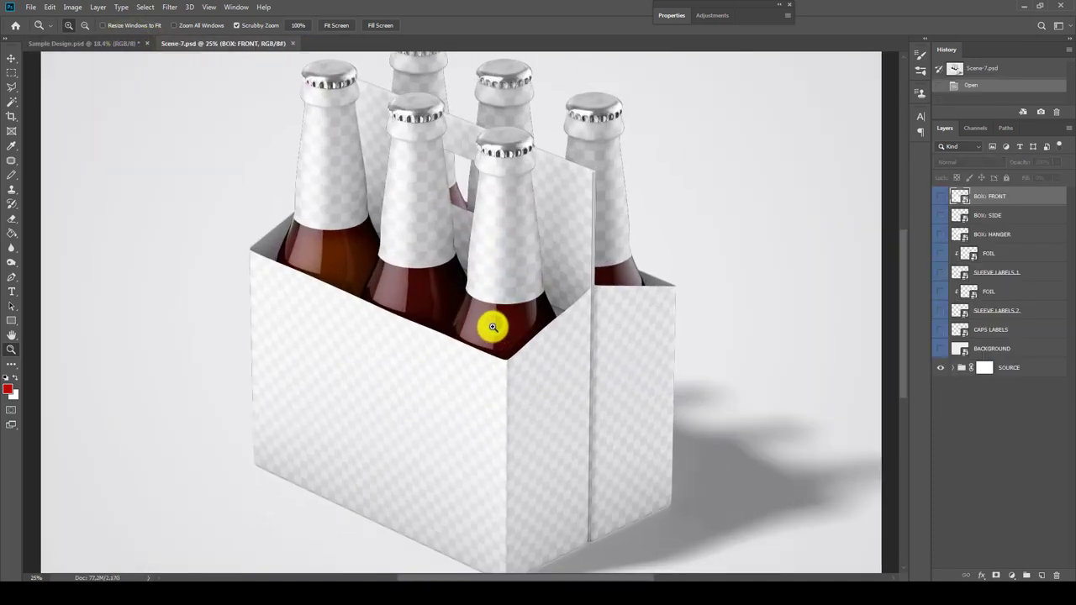
# Inspect the six-pack's caps, sleeves and box front at 100% zoom.
pyautogui.rightClick(493, 253)
pyautogui.click(509, 265)
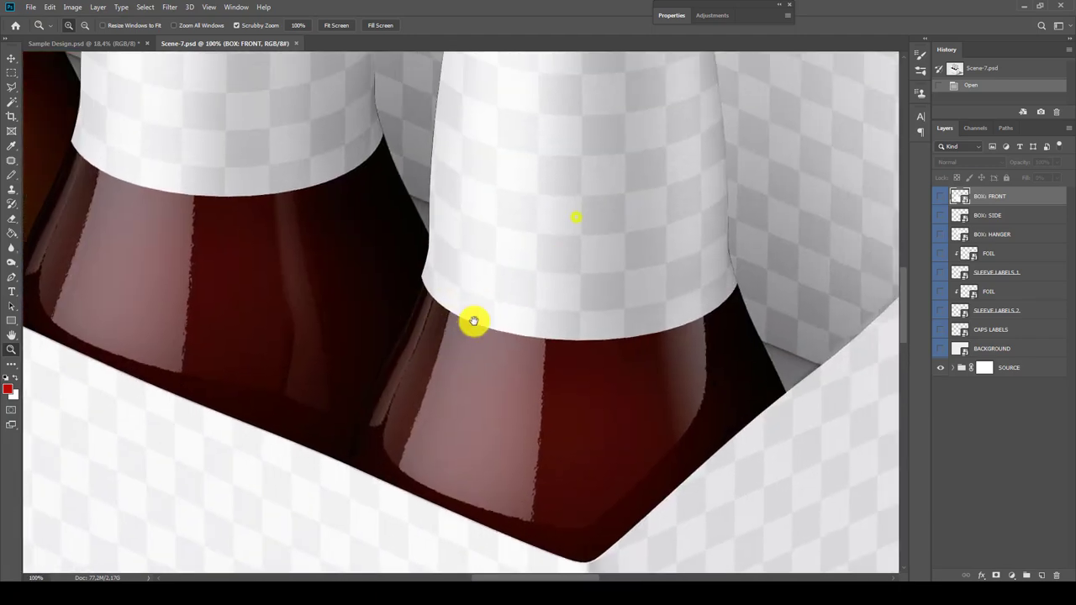
pyautogui.moveTo(474, 321)
pyautogui.mouseDown()
pyautogui.moveTo(378, 396)
pyautogui.moveTo(502, 406)
pyautogui.moveTo(583, 466)
pyautogui.mouseUp()
pyautogui.moveTo(428, 303)
pyautogui.mouseDown()
pyautogui.moveTo(507, 305)
pyautogui.moveTo(576, 401)
pyautogui.moveTo(596, 483)
pyautogui.mouseUp()
pyautogui.moveTo(426, 456); pyautogui.dragTo(659, 342)
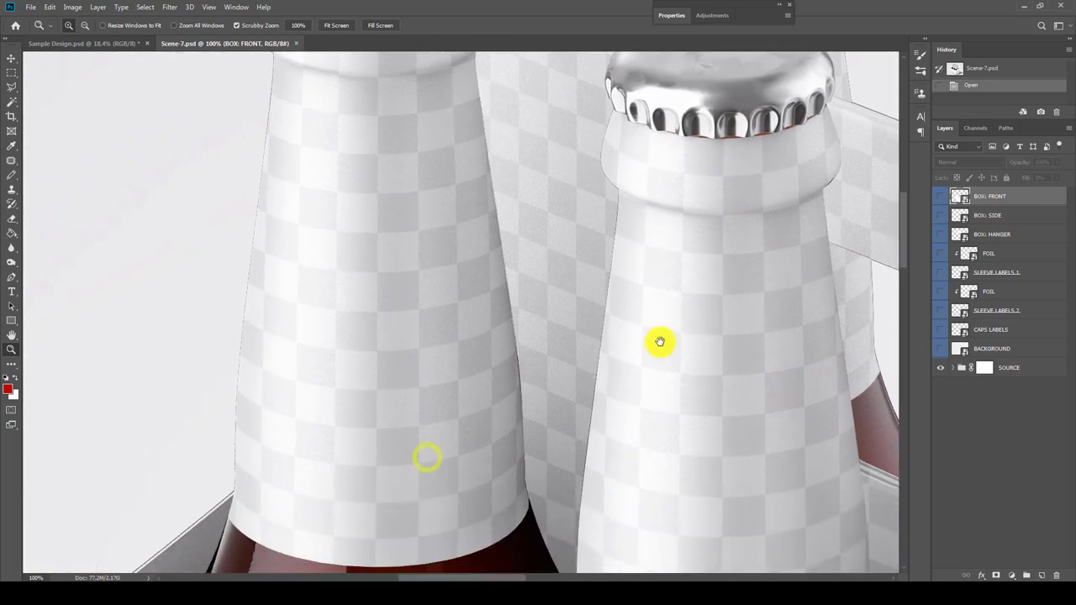
pyautogui.moveTo(524, 490); pyautogui.dragTo(610, 193)
pyautogui.moveTo(555, 480); pyautogui.dragTo(493, 392)
pyautogui.moveTo(547, 453)
pyautogui.mouseDown()
pyautogui.moveTo(474, 300)
pyautogui.moveTo(530, 418)
pyautogui.moveTo(462, 300)
pyautogui.mouseUp()
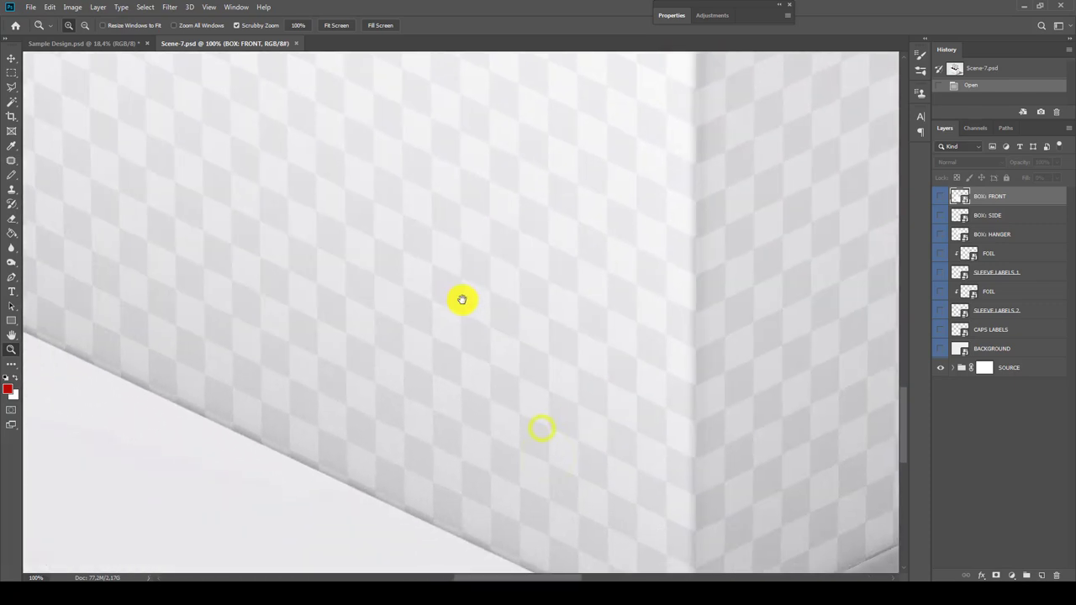
# Fit the six-pack on screen and float the Sample Design document over it.
pyautogui.rightClick(484, 300)
pyautogui.click(496, 315)
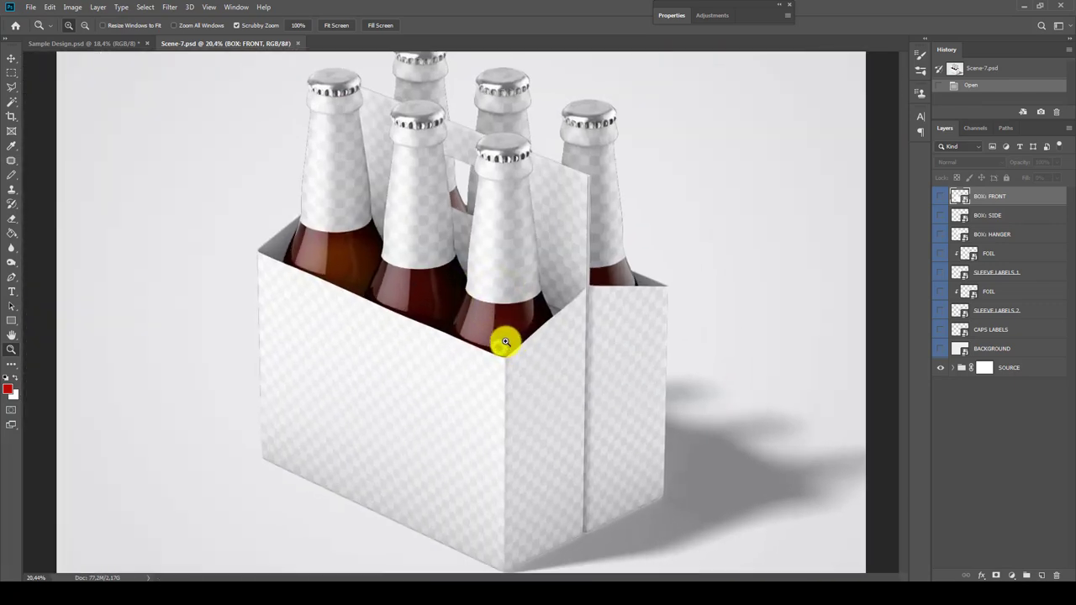
pyautogui.click(504, 342)
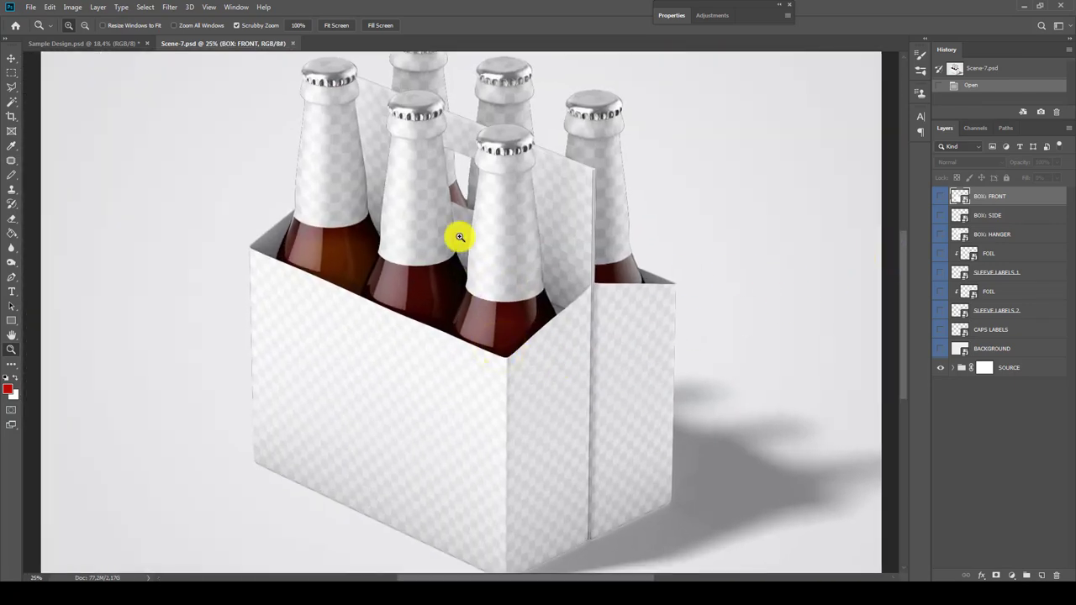
pyautogui.click(117, 50)
pyautogui.moveTo(119, 45)
pyautogui.mouseDown()
pyautogui.moveTo(163, 188)
pyautogui.moveTo(421, 354)
pyautogui.moveTo(398, 298)
pyautogui.mouseUp()
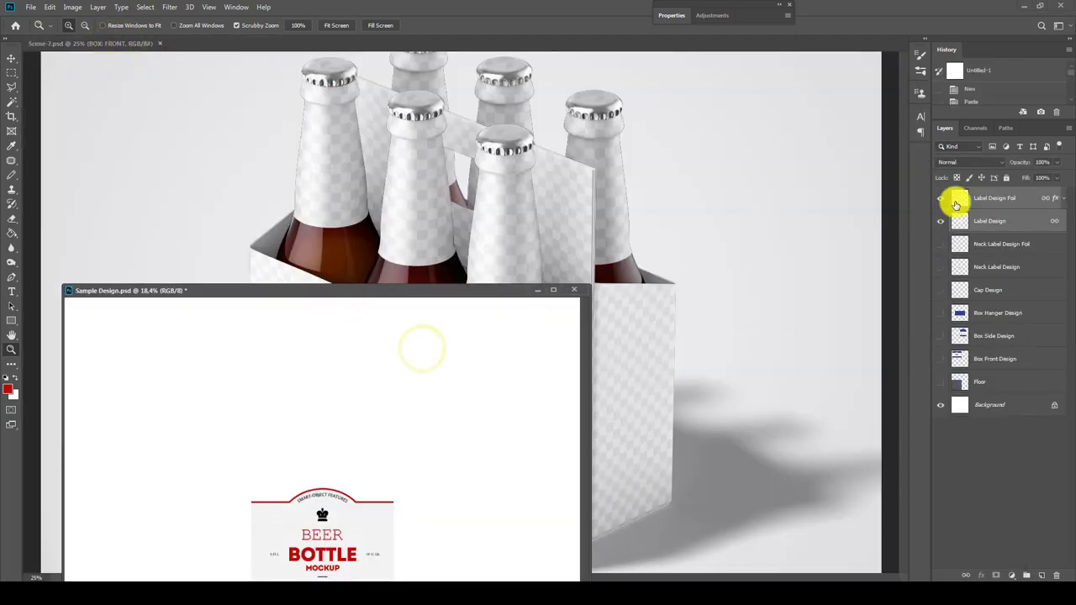
# In Sample Design, hide the label layers and copy the Box Front Design layer.
pyautogui.moveTo(943, 225); pyautogui.dragTo(994, 321)
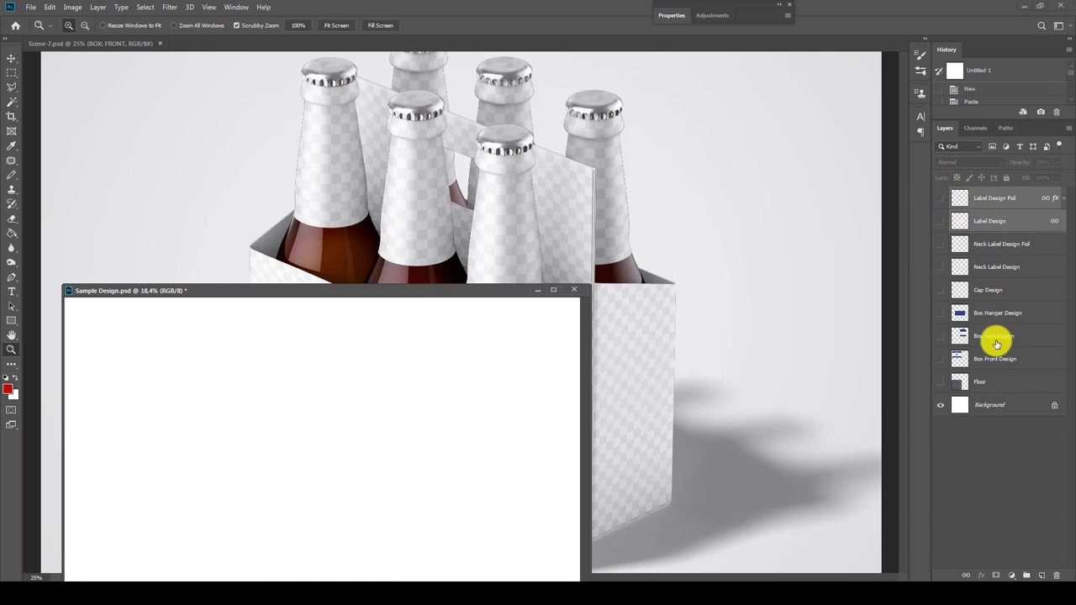
pyautogui.click(990, 380)
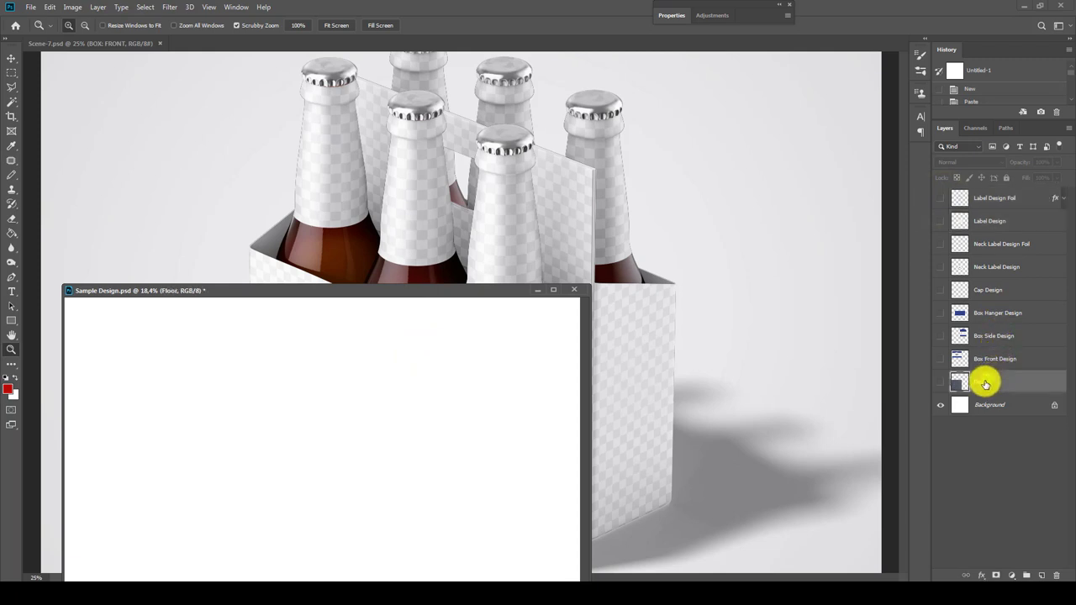
pyautogui.click(990, 363)
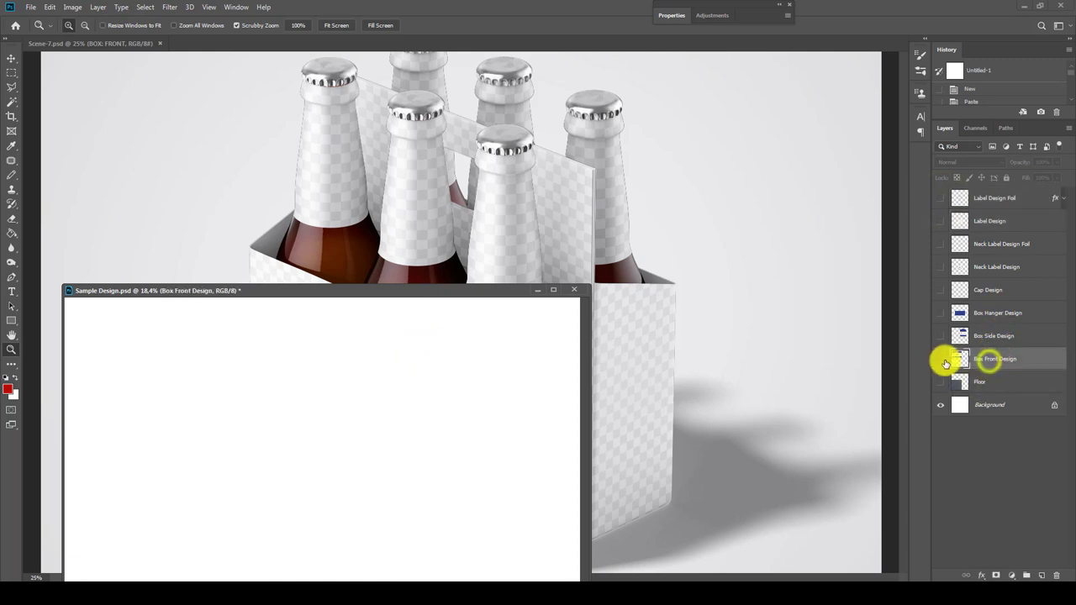
pyautogui.click(940, 359)
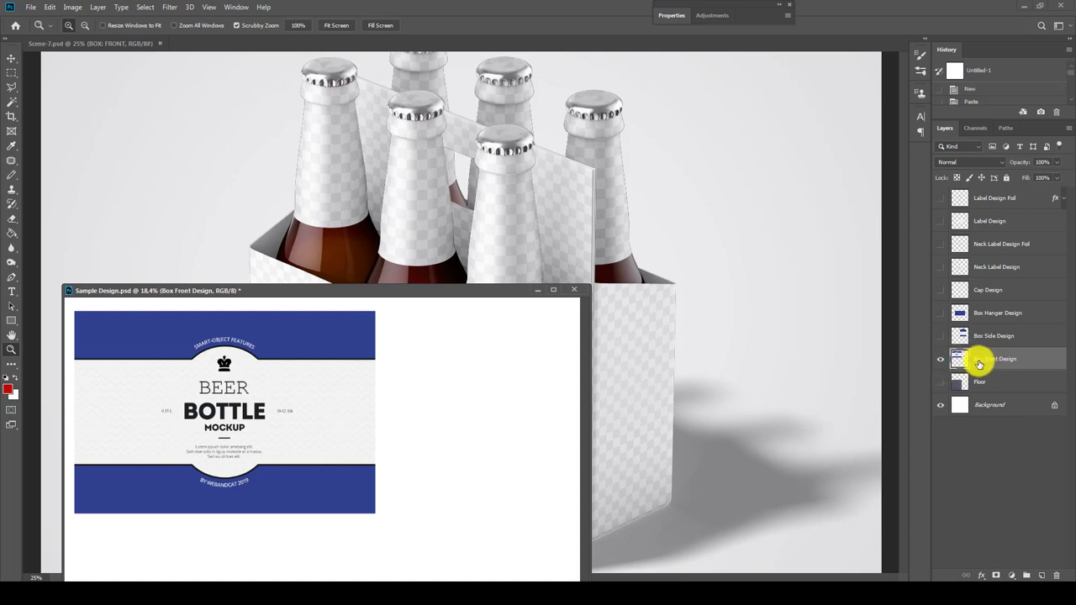
pyautogui.hotkey('ctrl', 'a')
pyautogui.hotkey('ctrl', 'd')
# Paste the front design into the BOX: FRONT smart object and save it to Scene-7.
pyautogui.click(708, 324)
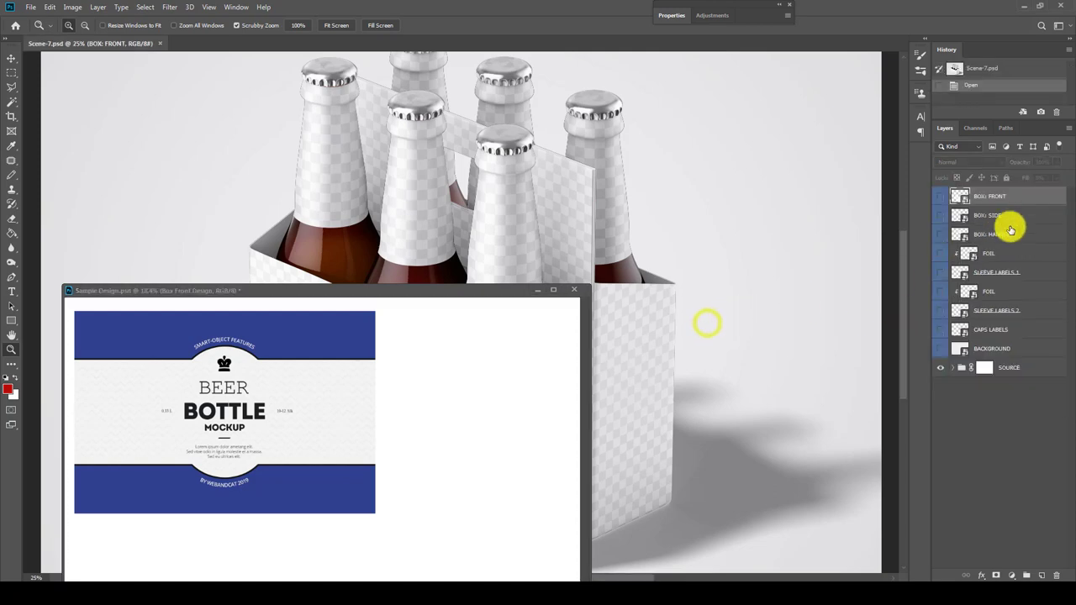
pyautogui.doubleClick(963, 196)
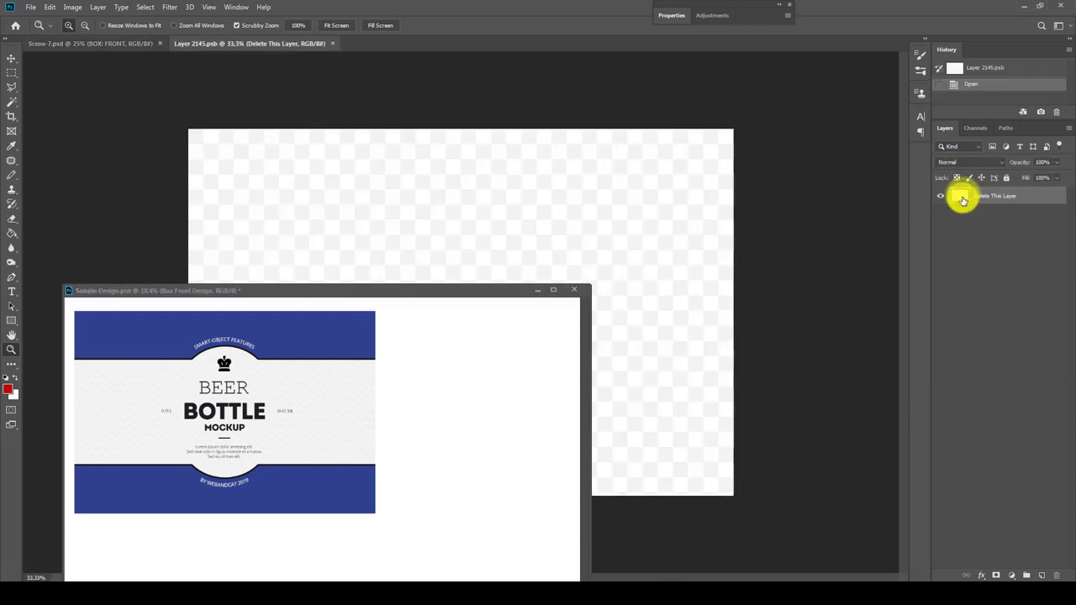
pyautogui.hotkey('ctrl', 'v')
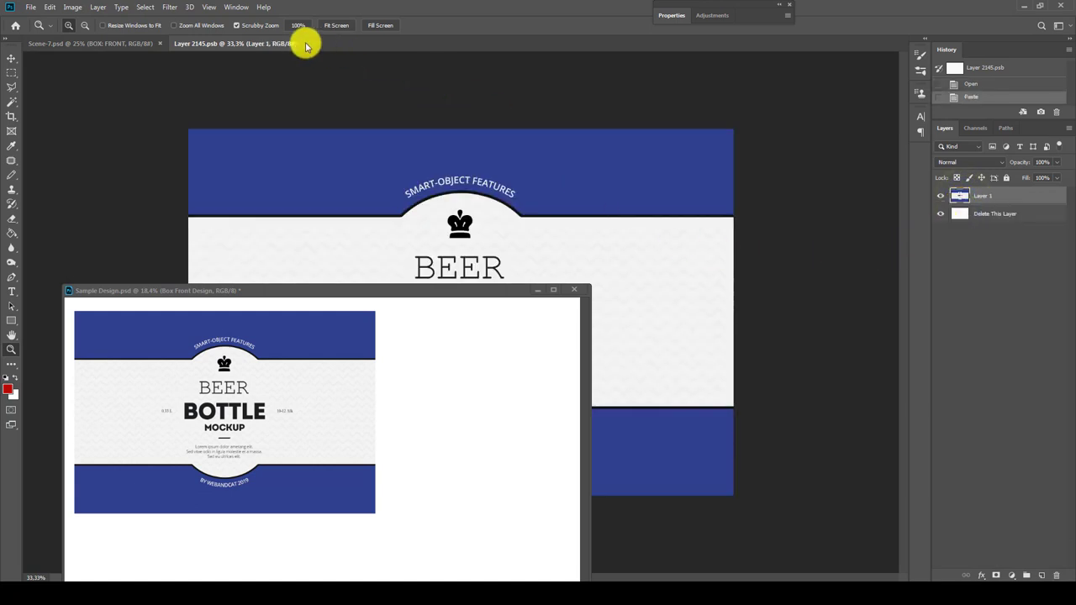
pyautogui.click(309, 43)
pyautogui.click(488, 220)
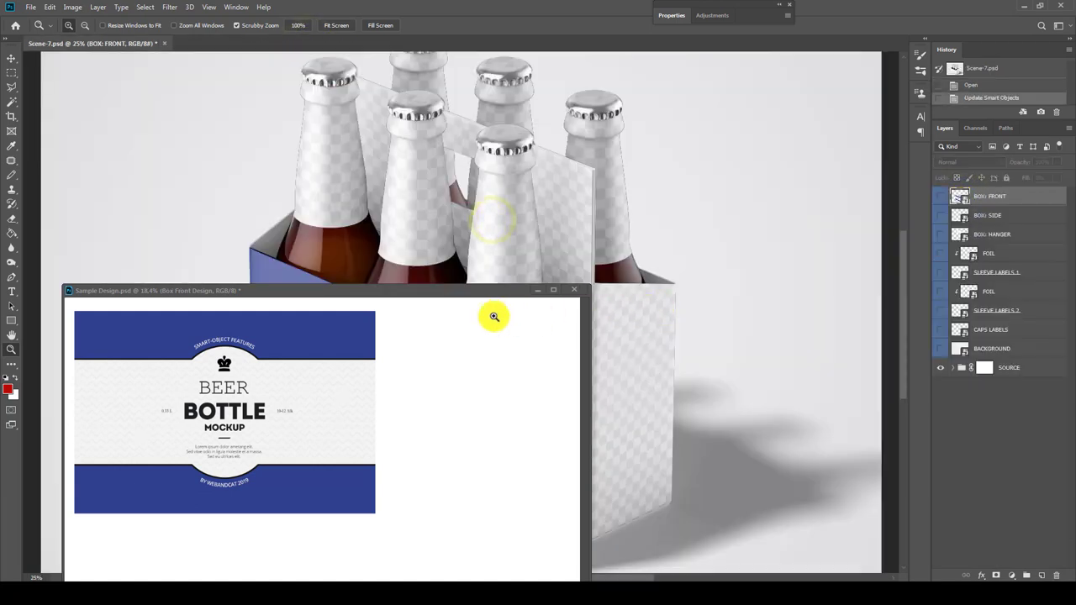
pyautogui.moveTo(471, 310); pyautogui.dragTo(431, 478)
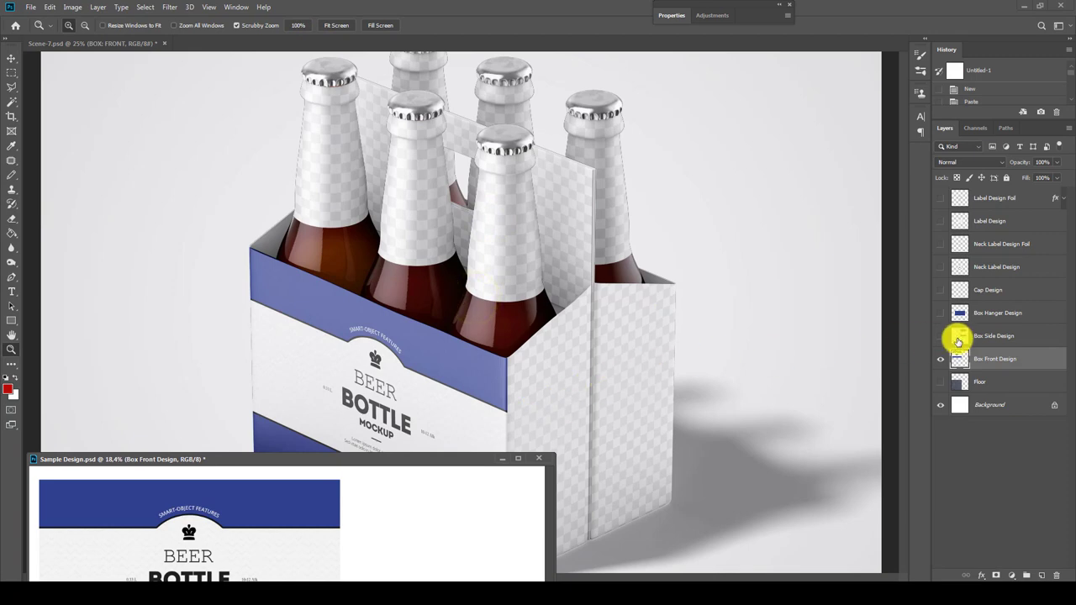
# Show and copy the Box Side Design layer in Sample Design.
pyautogui.click(940, 359)
pyautogui.click(940, 335)
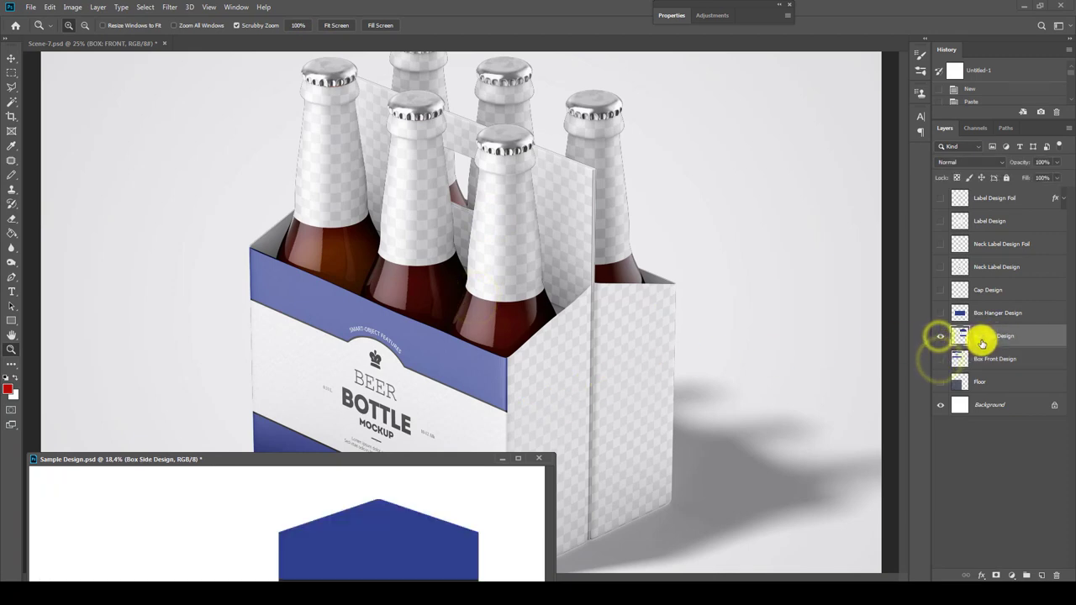
pyautogui.click(975, 336)
pyautogui.hotkey('ctrl', 'd')
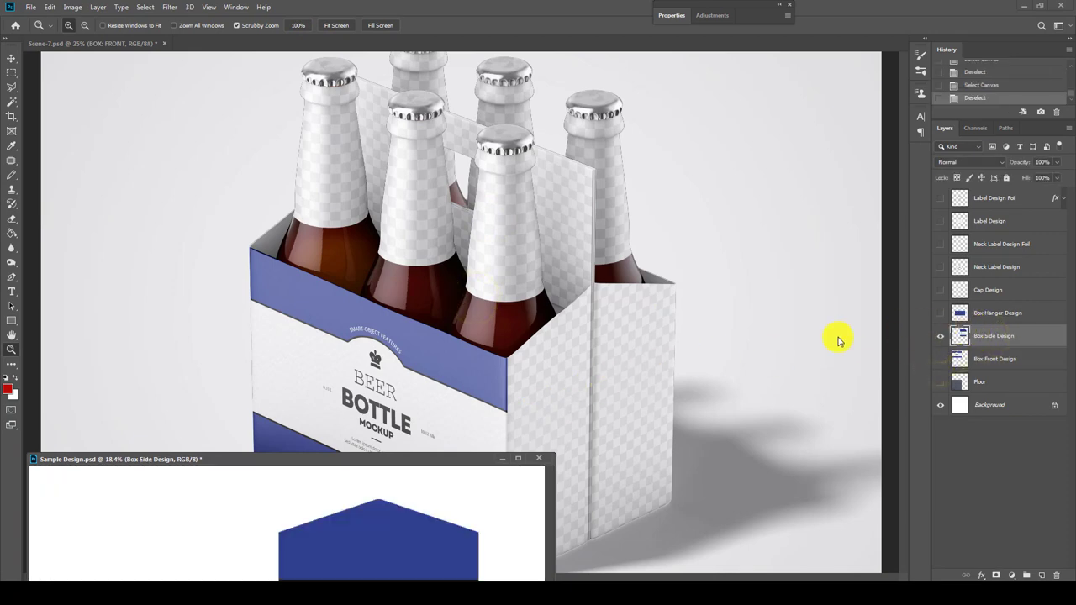
# Paste the side design into the BOX: SIDE placeholder selection and save the smart object.
pyautogui.click(752, 357)
pyautogui.doubleClick(960, 220)
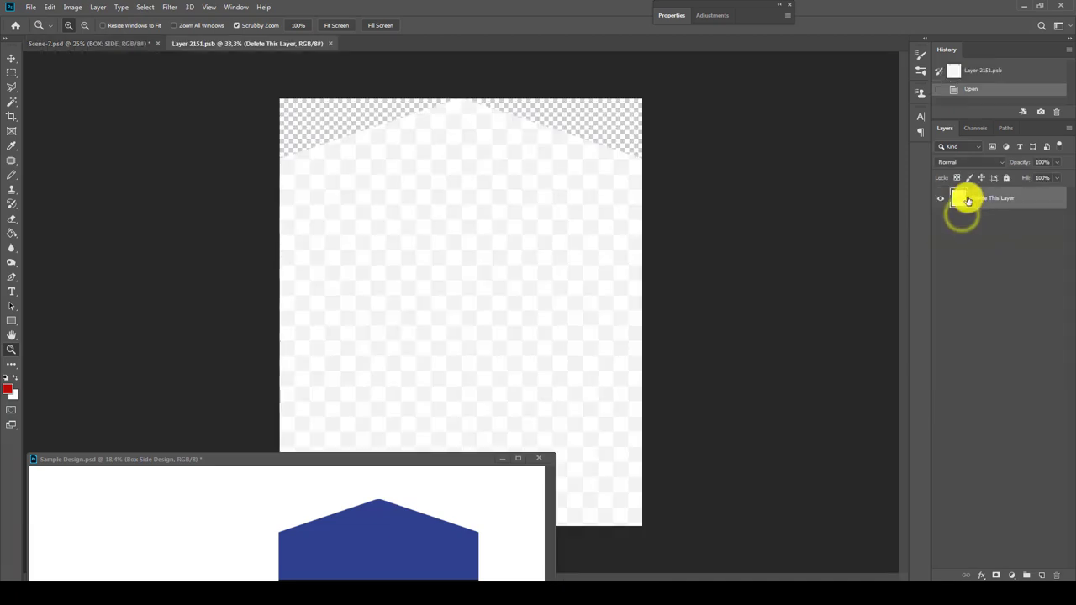
pyautogui.keyDown('ctrl'); pyautogui.click(960, 202); pyautogui.keyUp('ctrl')
pyautogui.hotkey('ctrl', 'v')
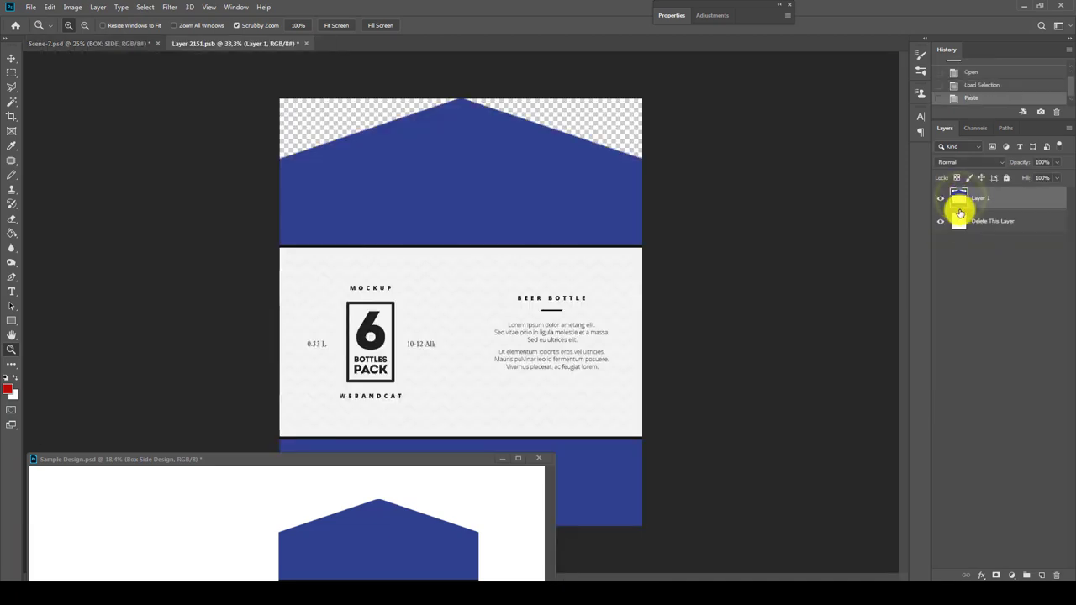
pyautogui.click(306, 43)
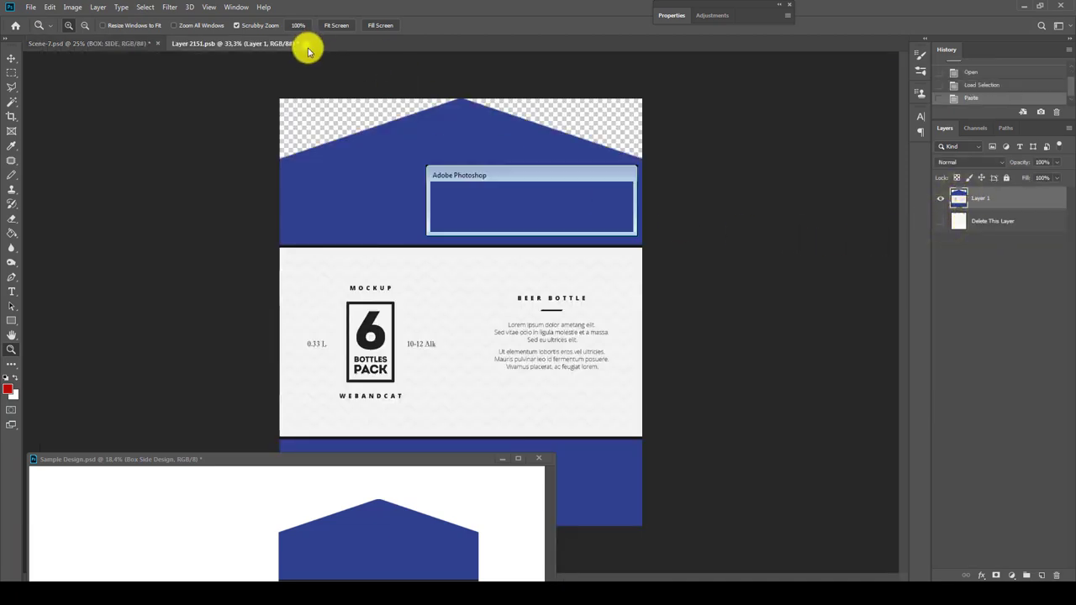
pyautogui.click(482, 223)
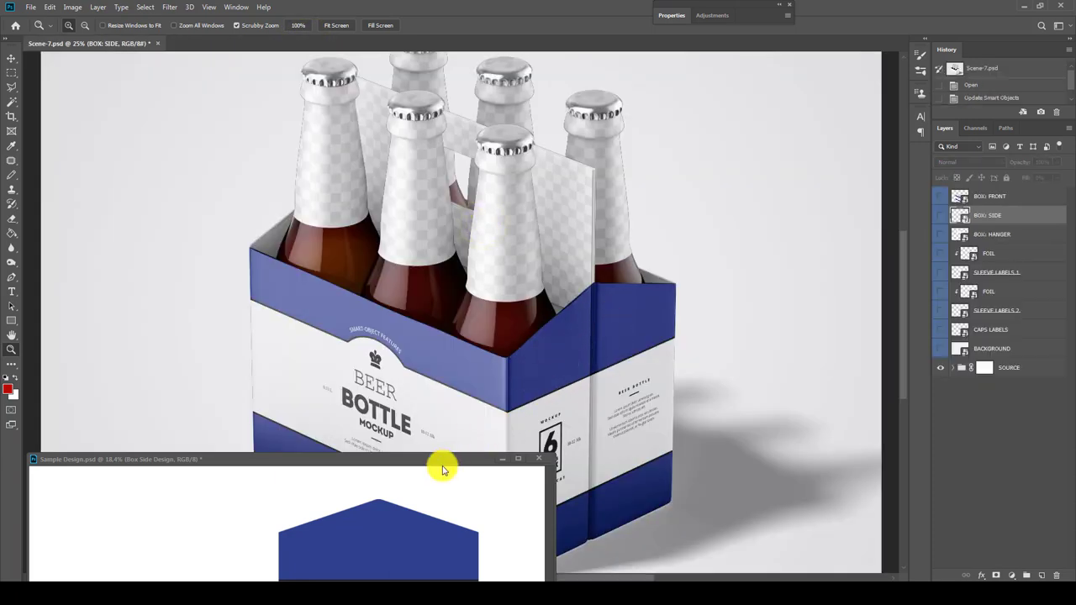
pyautogui.click(443, 468)
pyautogui.click(998, 314)
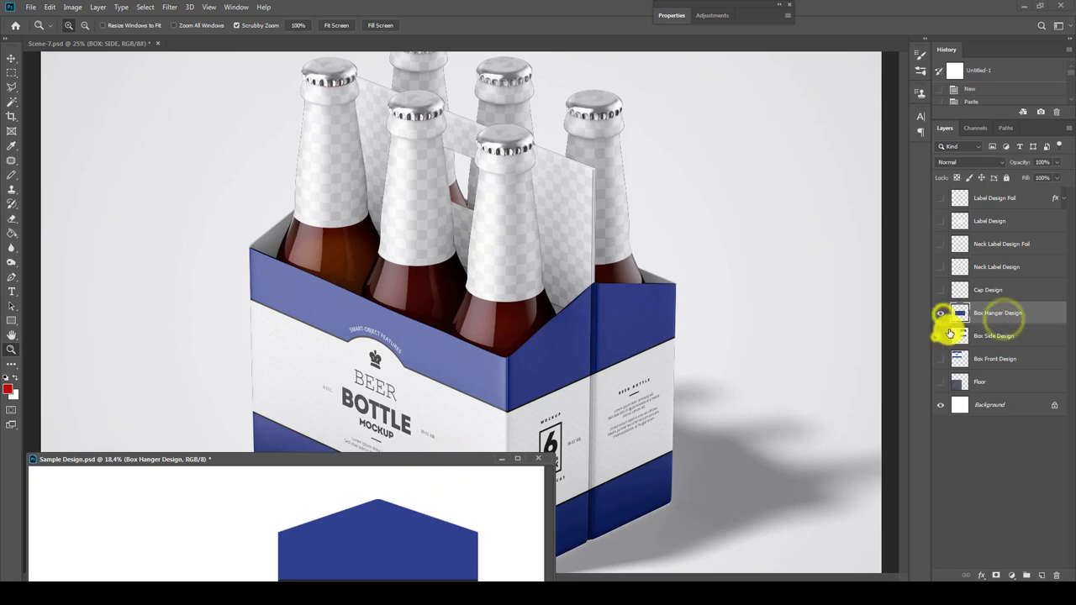
# Paste the blue Box Hanger Design into the BOX: HANGER smart object and save it.
pyautogui.click(940, 313)
pyautogui.click(723, 334)
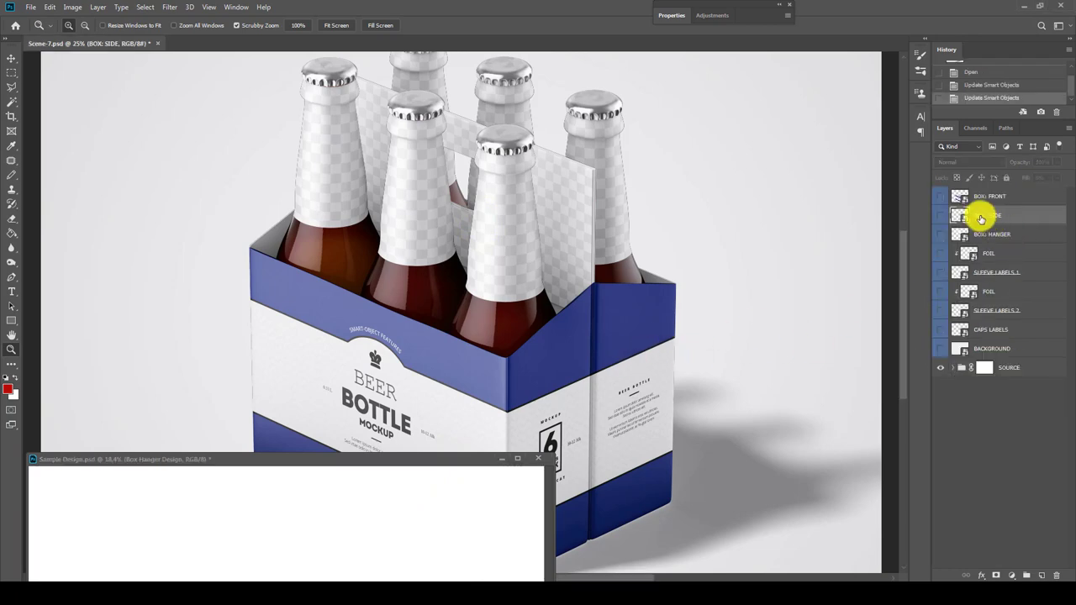
pyautogui.doubleClick(964, 236)
pyautogui.hotkey('ctrl', 'v')
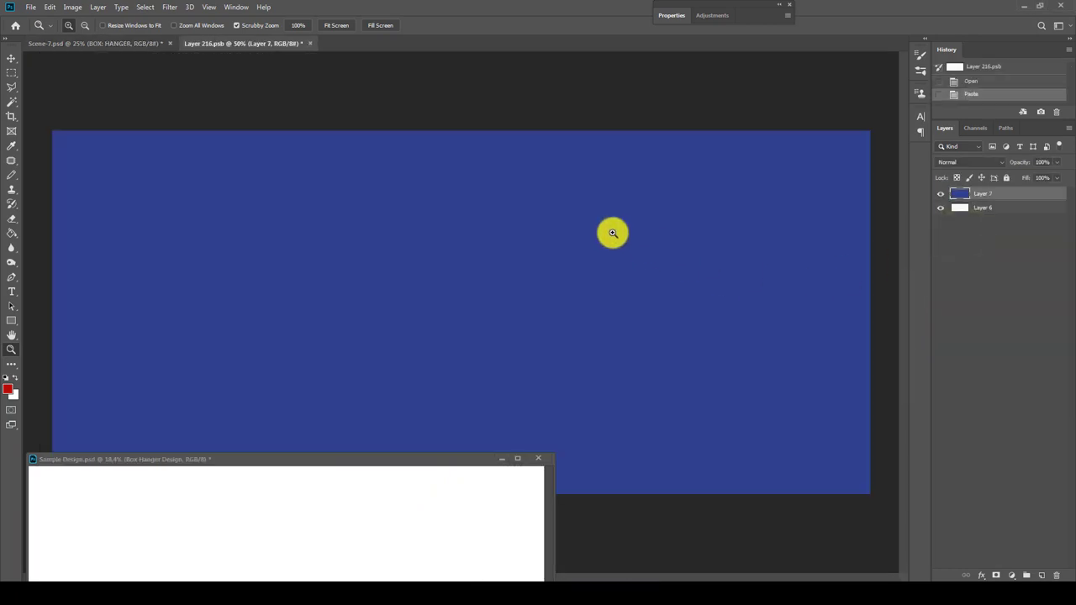
pyautogui.click(309, 43)
pyautogui.click(495, 224)
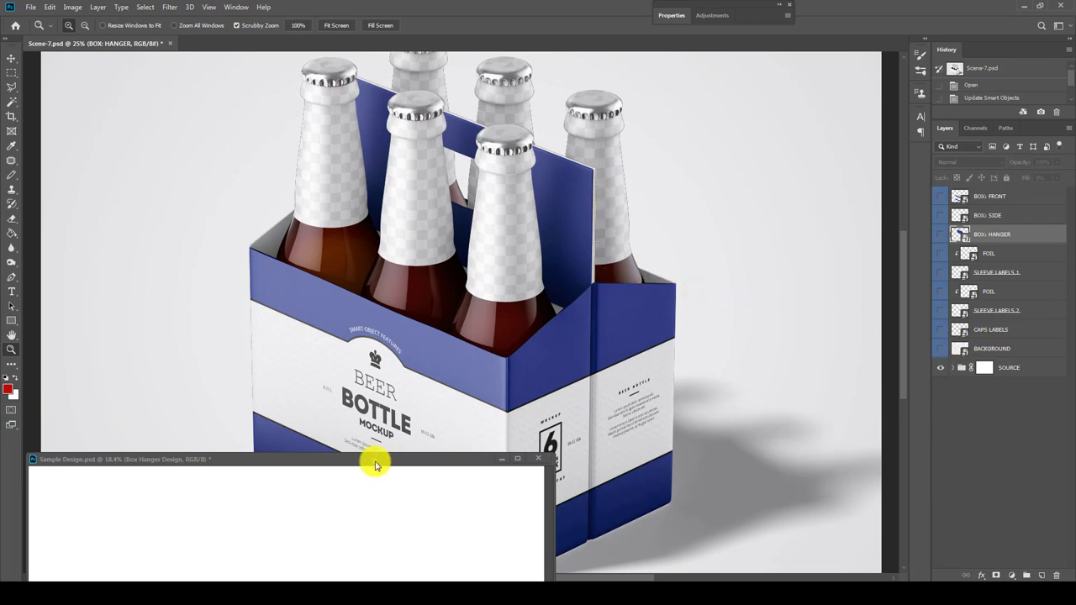
# Dock Sample Design as a tab and expand Scene-7's SOURCE layer group.
pyautogui.moveTo(375, 465); pyautogui.dragTo(288, 44)
pyautogui.click(139, 43)
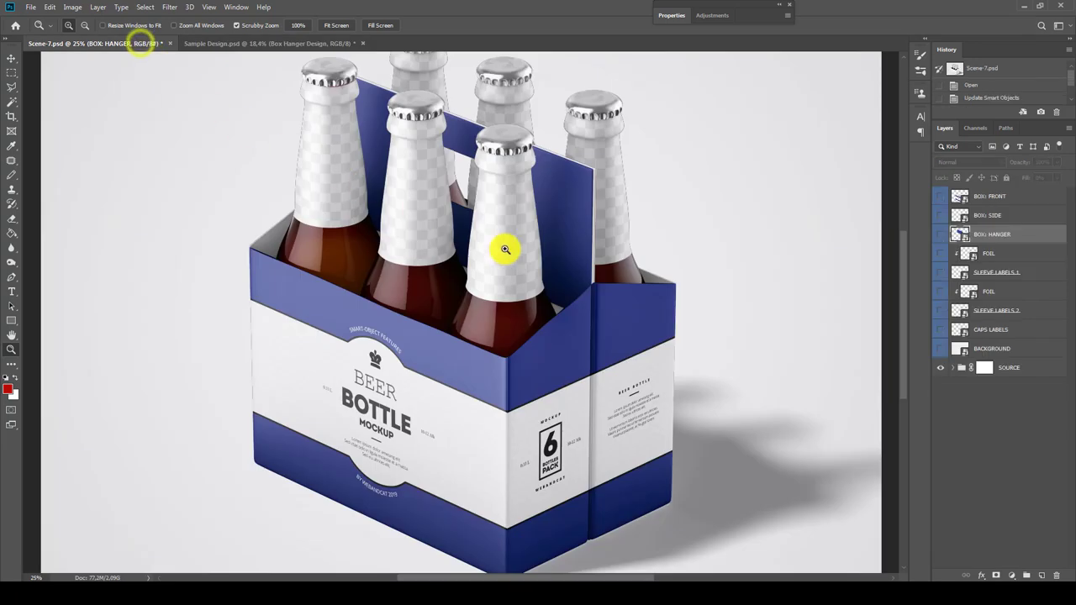
pyautogui.click(953, 370)
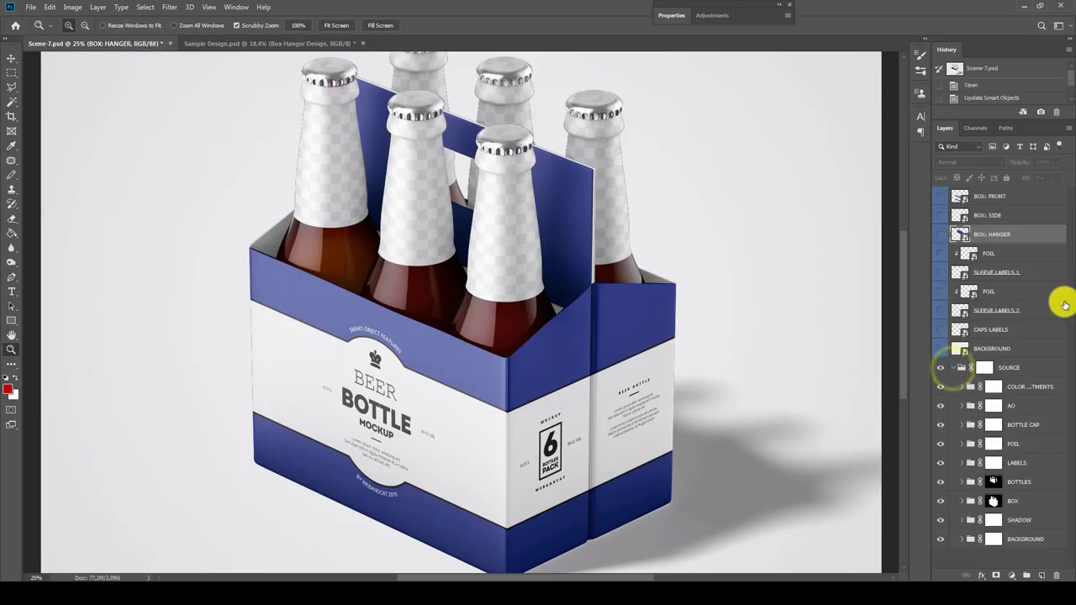
# Change the BOX group's BASE COLOR fill to mid blue #384baa.
pyautogui.click(1025, 504)
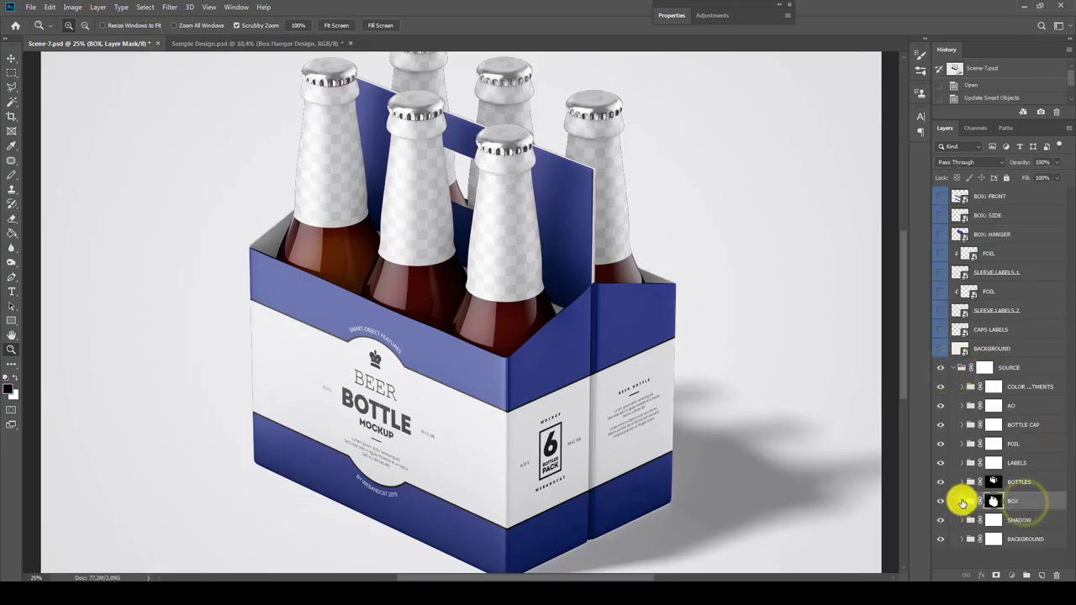
pyautogui.click(961, 501)
pyautogui.scroll(-1, 1069, 455)
pyautogui.scroll(-5, 1072, 455)
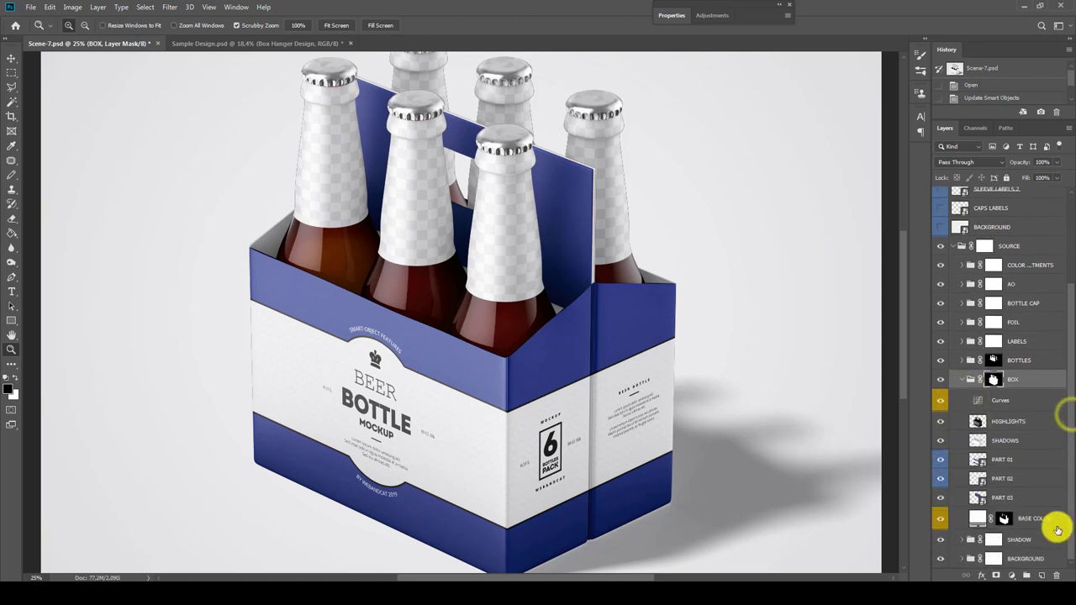
pyautogui.doubleClick(976, 519)
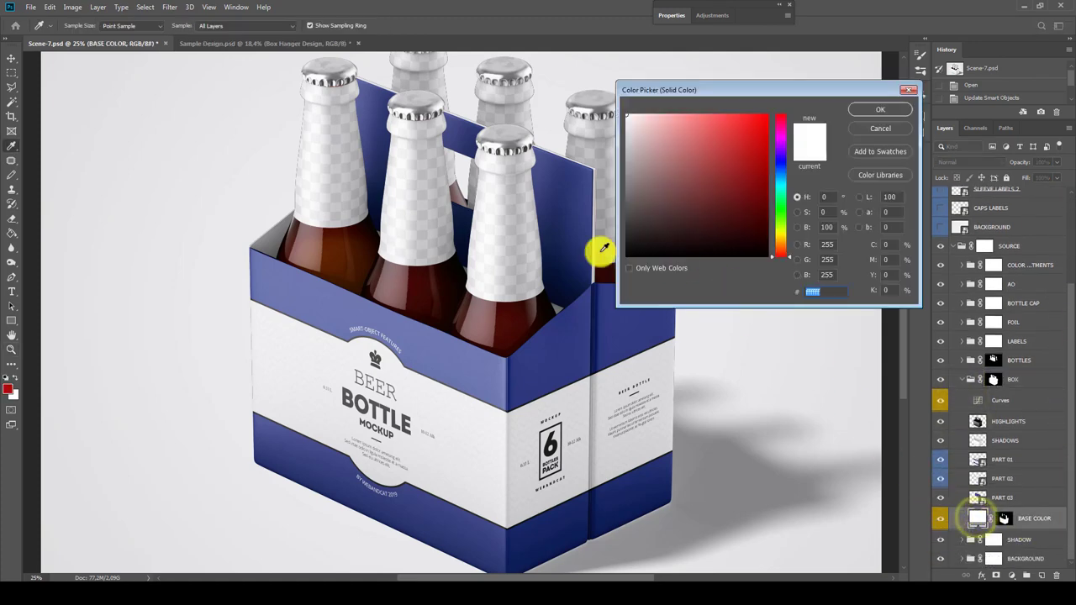
pyautogui.click(573, 229)
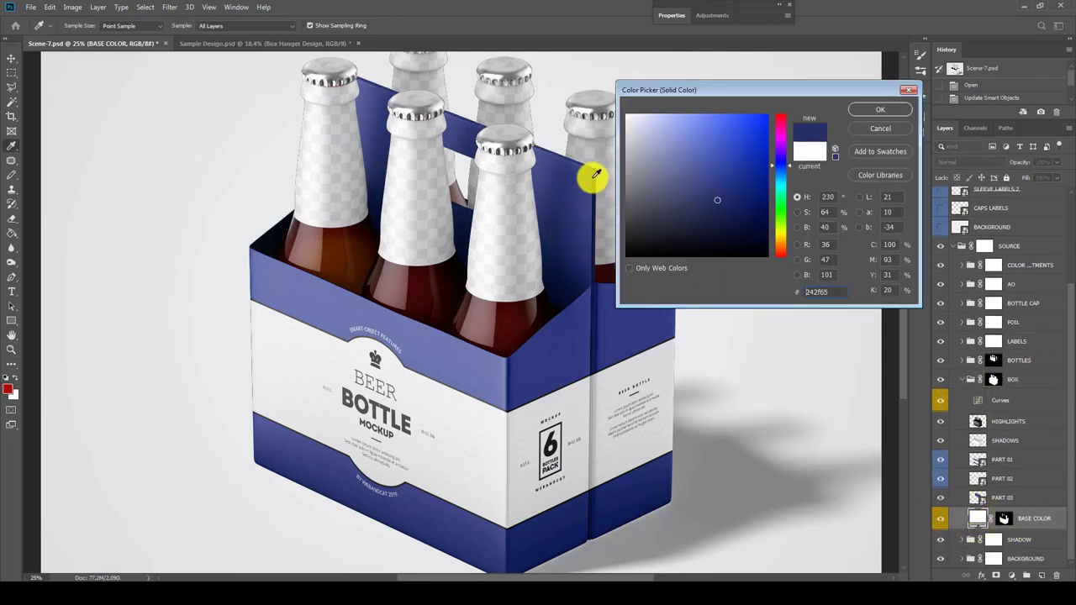
pyautogui.click(717, 158)
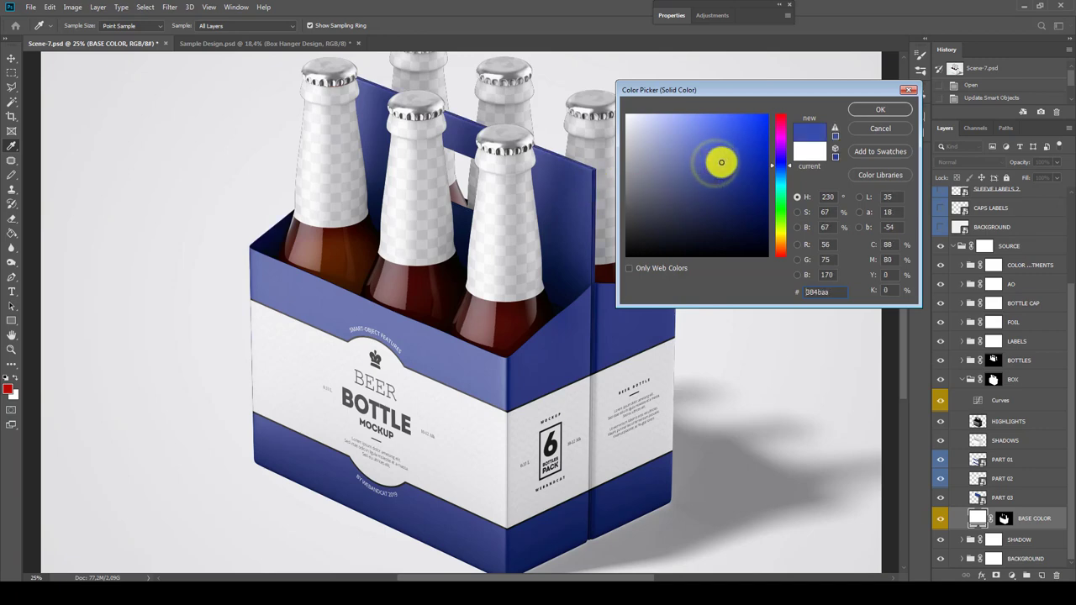
pyautogui.click(890, 113)
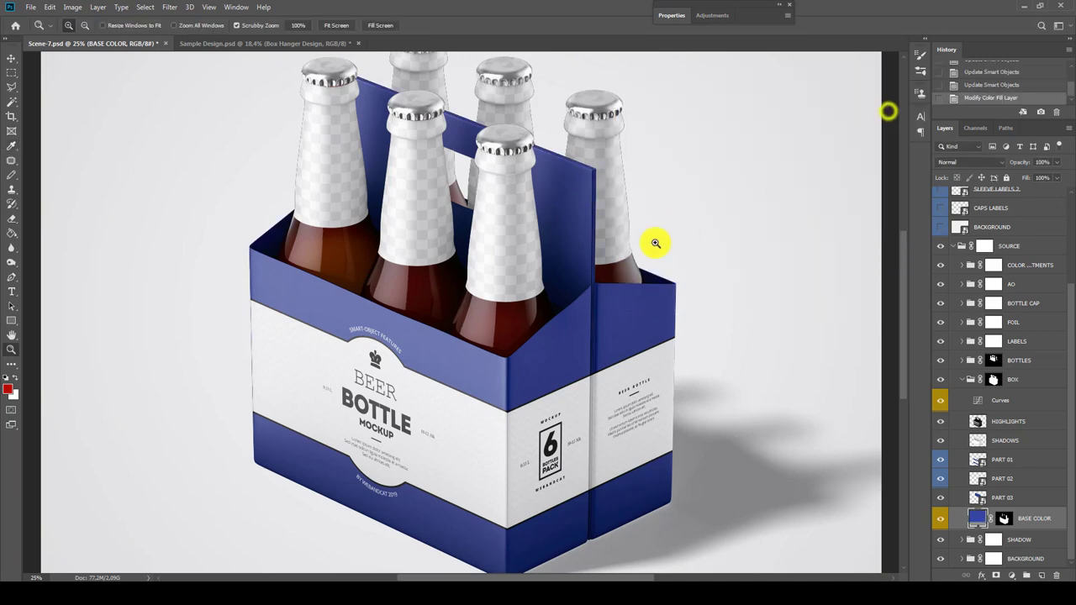
pyautogui.press('z')
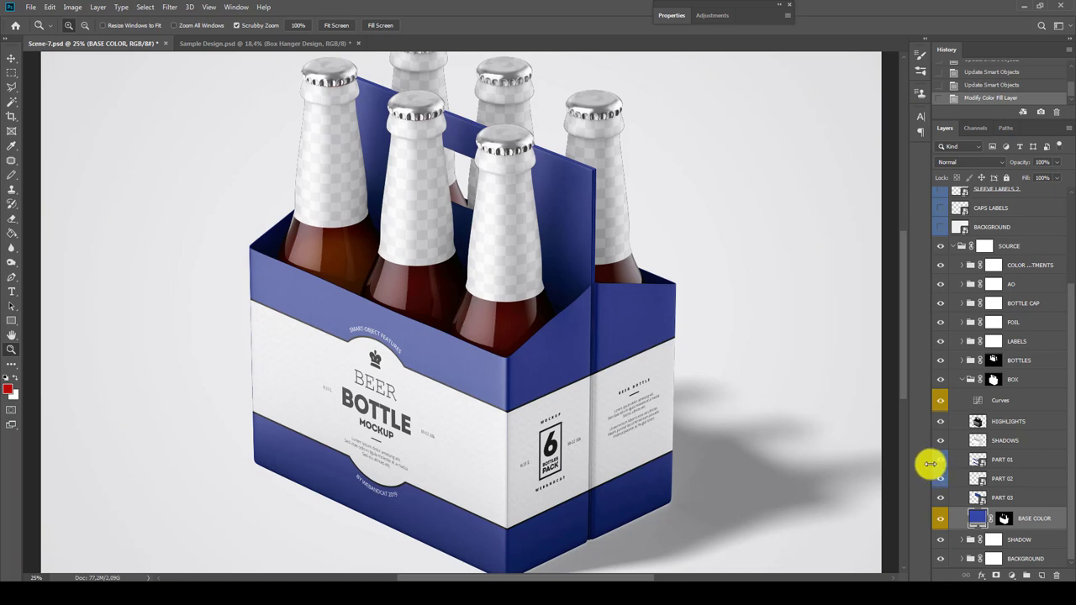
pyautogui.click(962, 380)
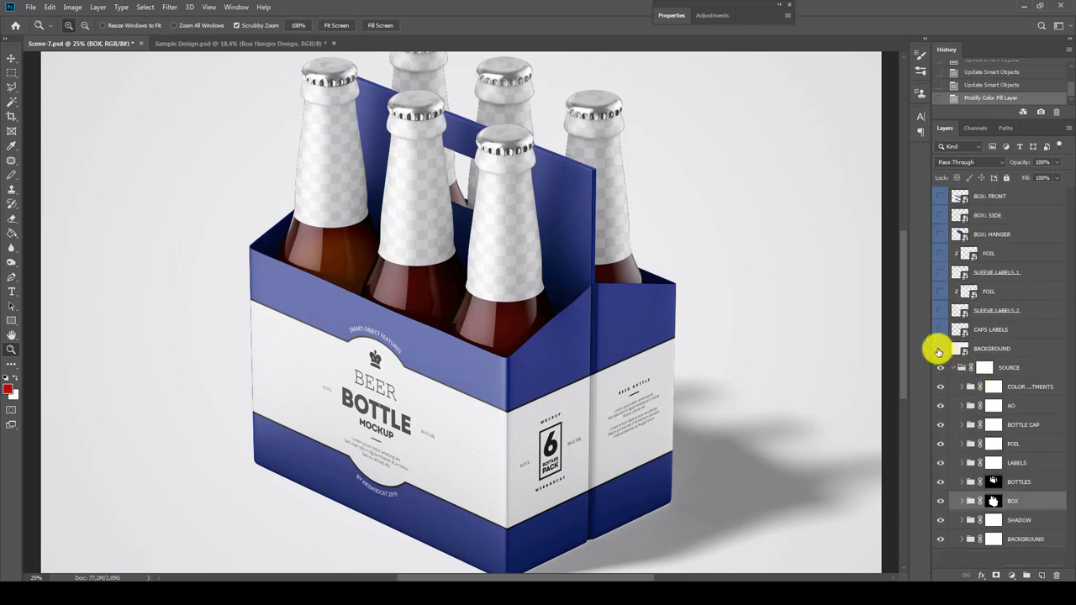
# Open the BACKGROUND smart object for editing and select Sample Design's marble Floor layer.
pyautogui.click(971, 348)
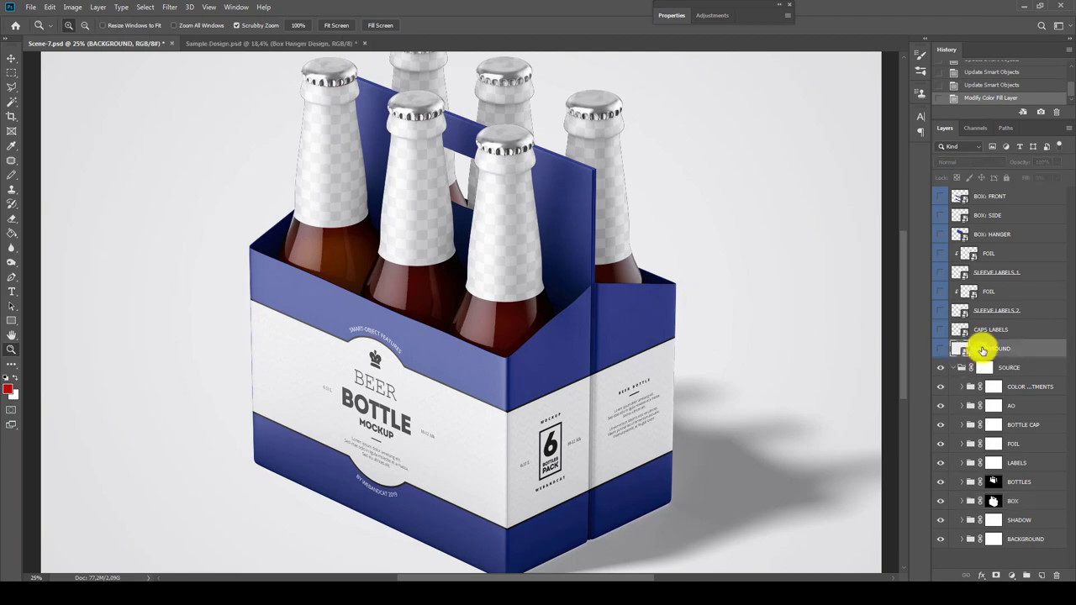
pyautogui.rightClick(973, 346)
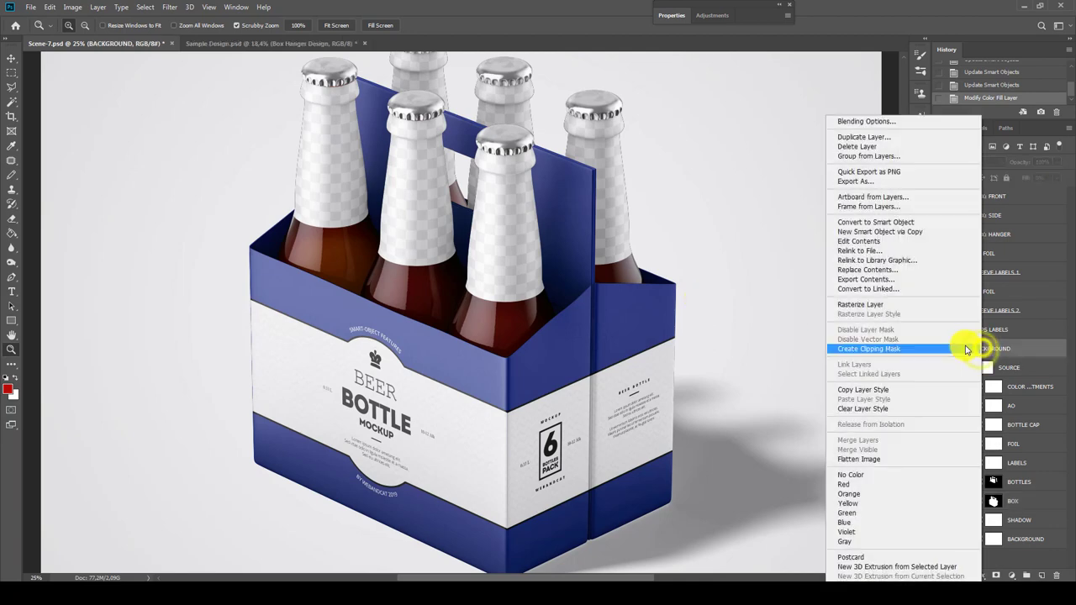
pyautogui.click(858, 241)
pyautogui.click(270, 45)
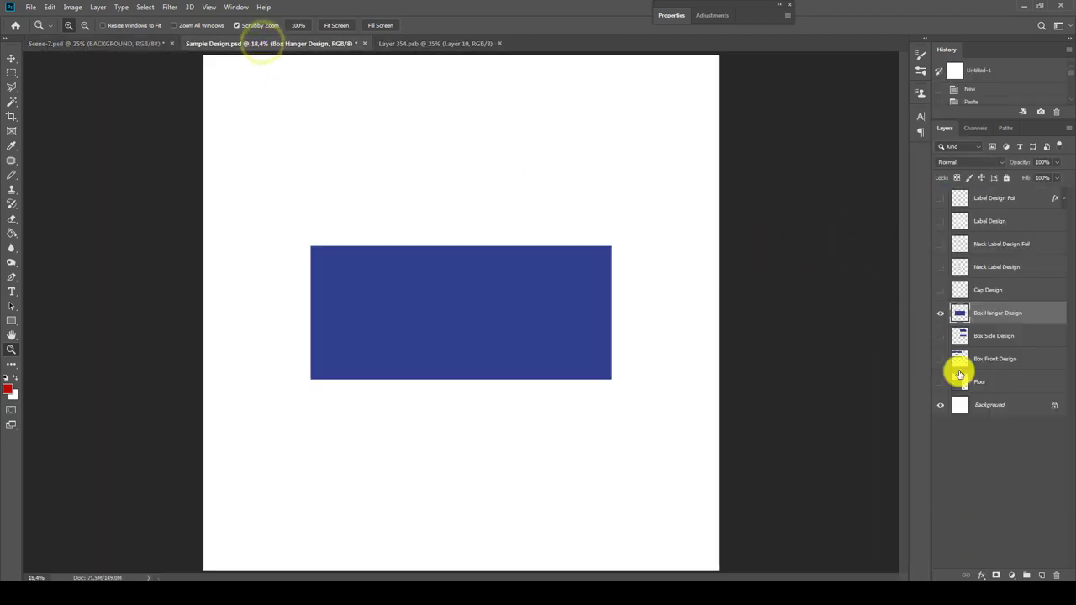
pyautogui.click(940, 312)
pyautogui.hotkey('ctrl', '-')
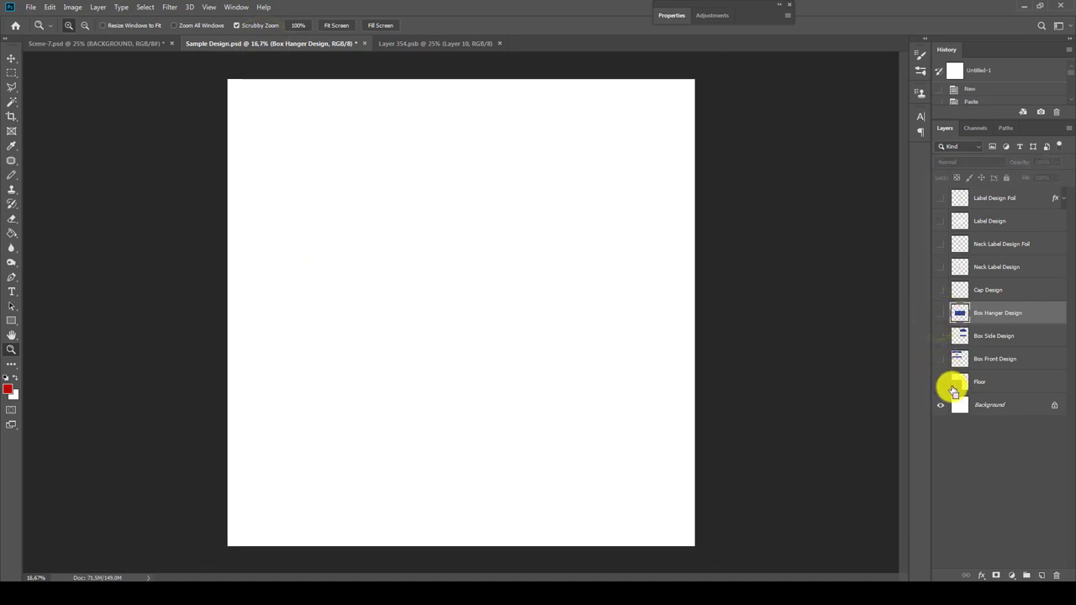
pyautogui.hotkey('ctrl', '-')
pyautogui.click(940, 382)
pyautogui.click(964, 385)
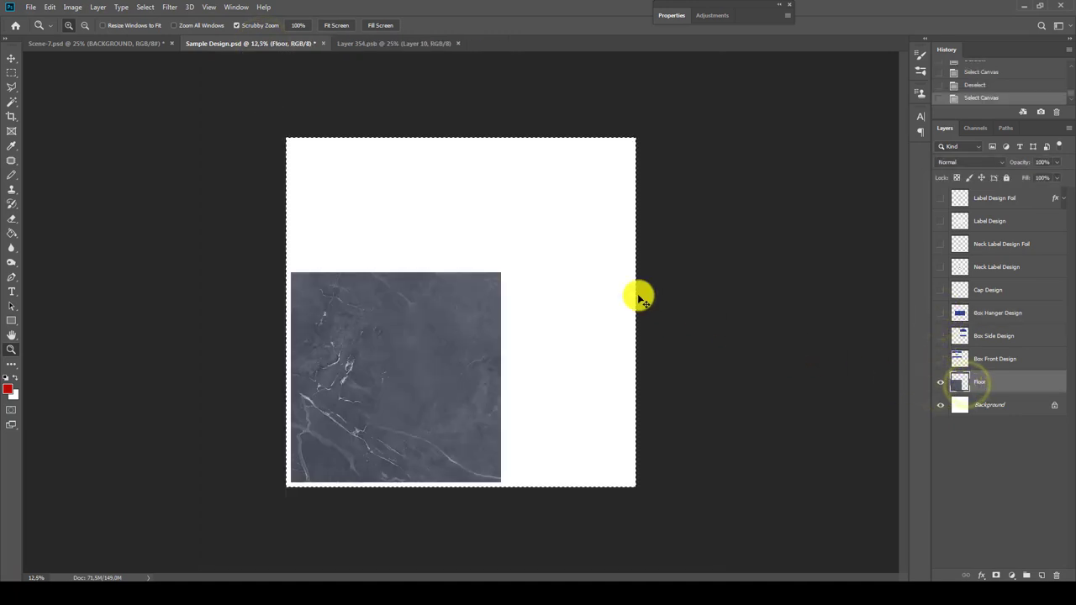
# Paste the grey marble into the floor smart object and save it back.
pyautogui.click(353, 43)
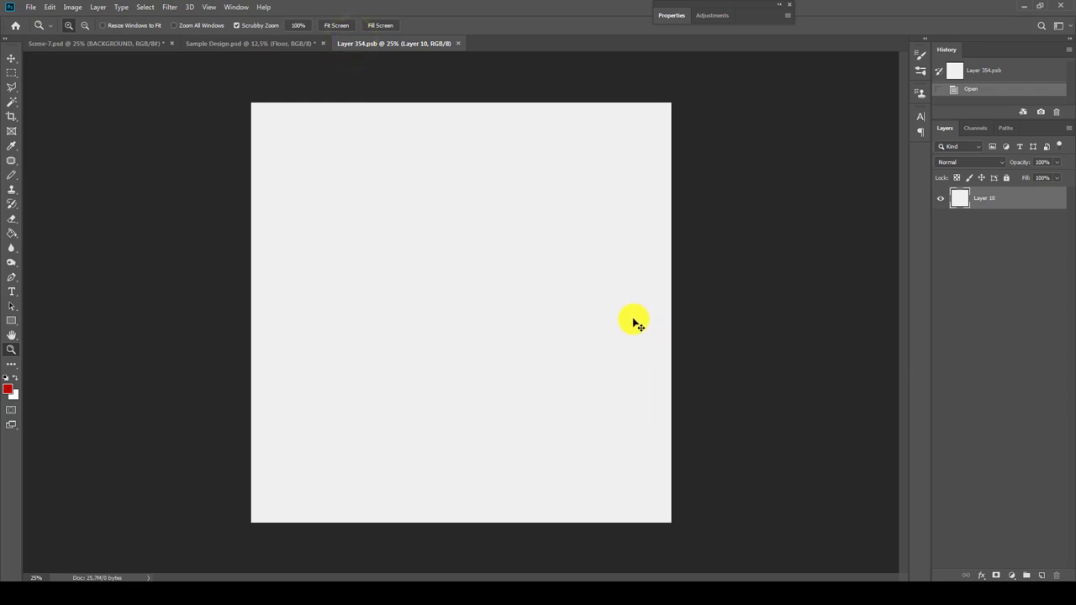
pyautogui.hotkey('ctrl', '-')
pyautogui.hotkey('ctrl', 'v')
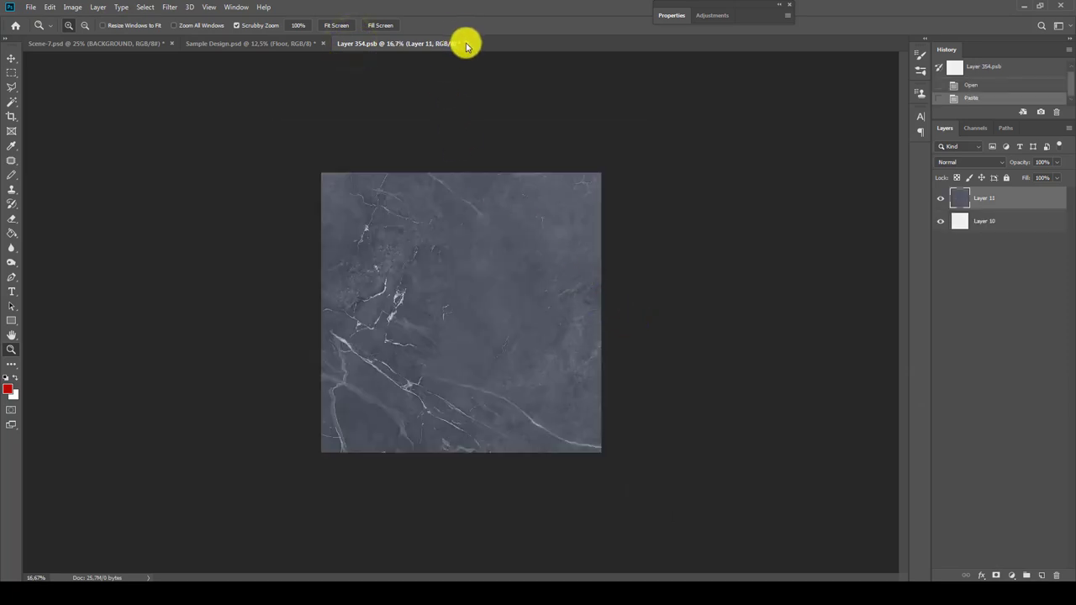
pyautogui.click(468, 42)
pyautogui.click(487, 221)
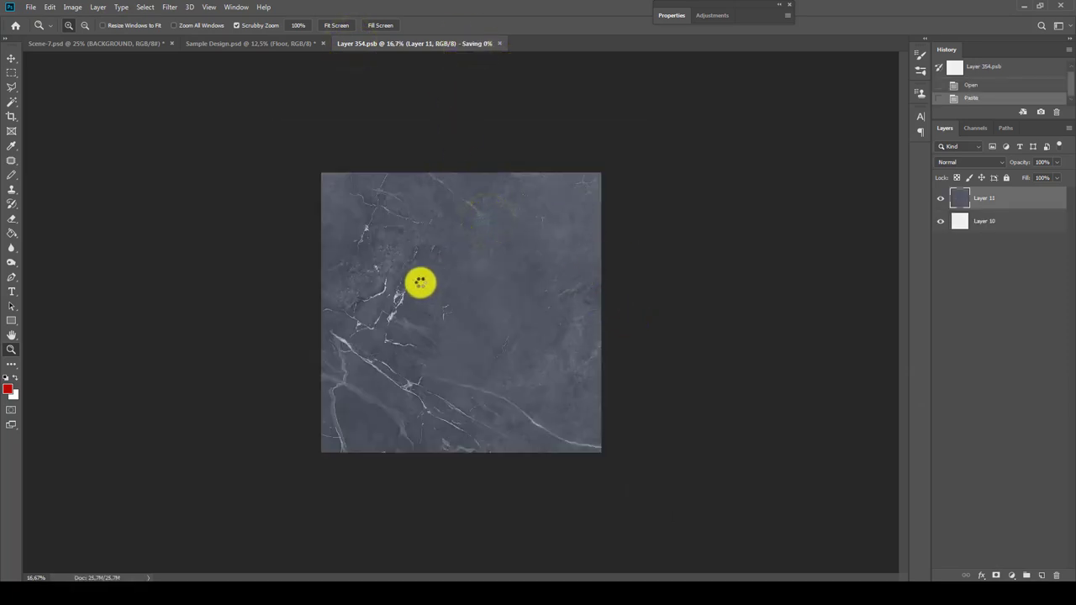
# Switch Sample Design to the Cap Design layer and float it in its own window.
pyautogui.click(941, 382)
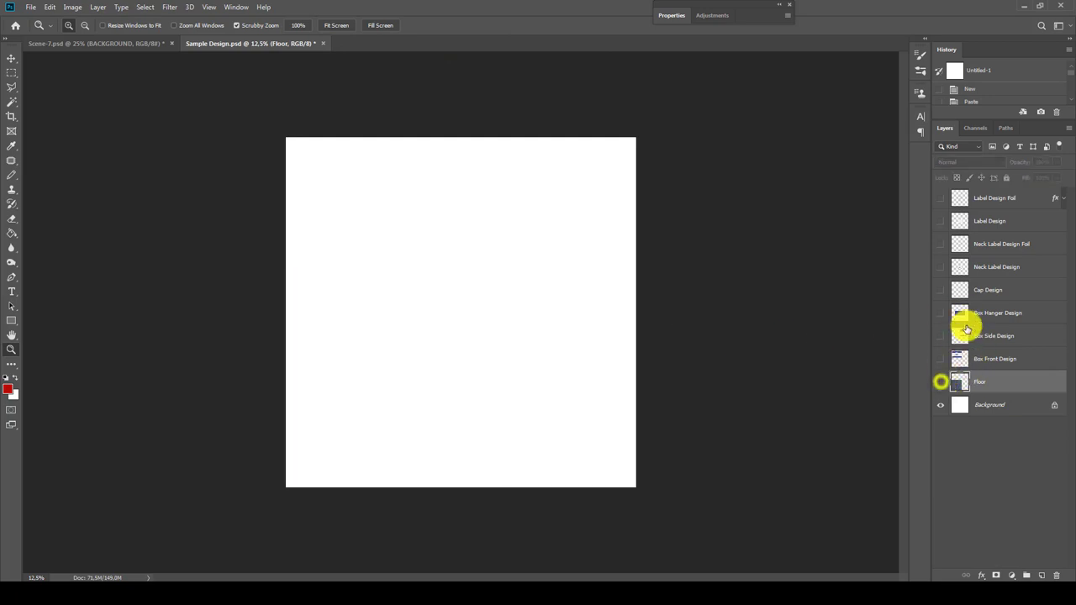
pyautogui.click(986, 290)
pyautogui.click(942, 292)
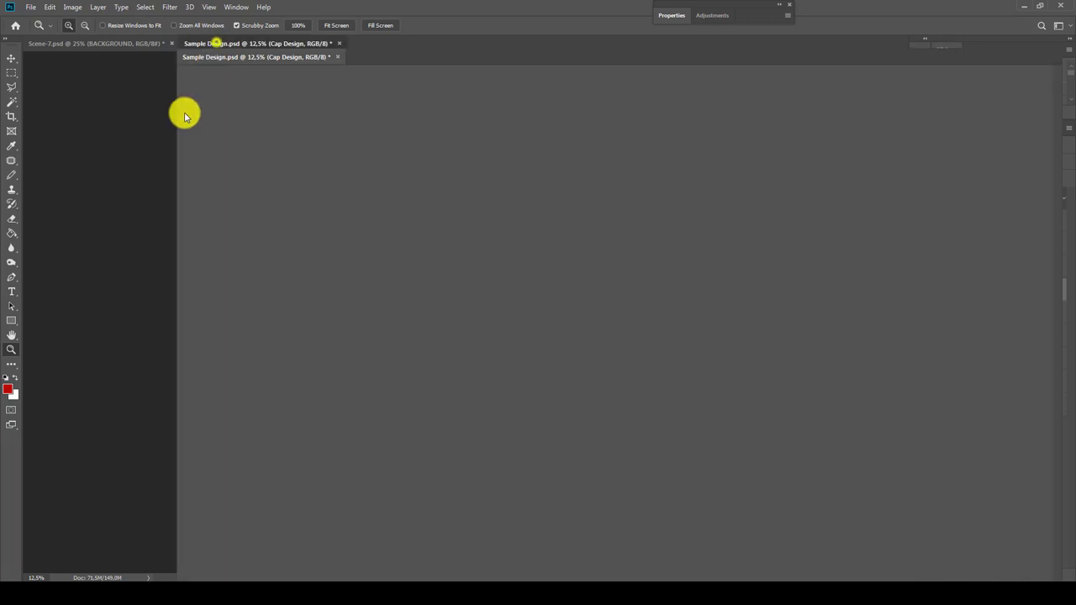
pyautogui.moveTo(220, 44); pyautogui.dragTo(185, 113)
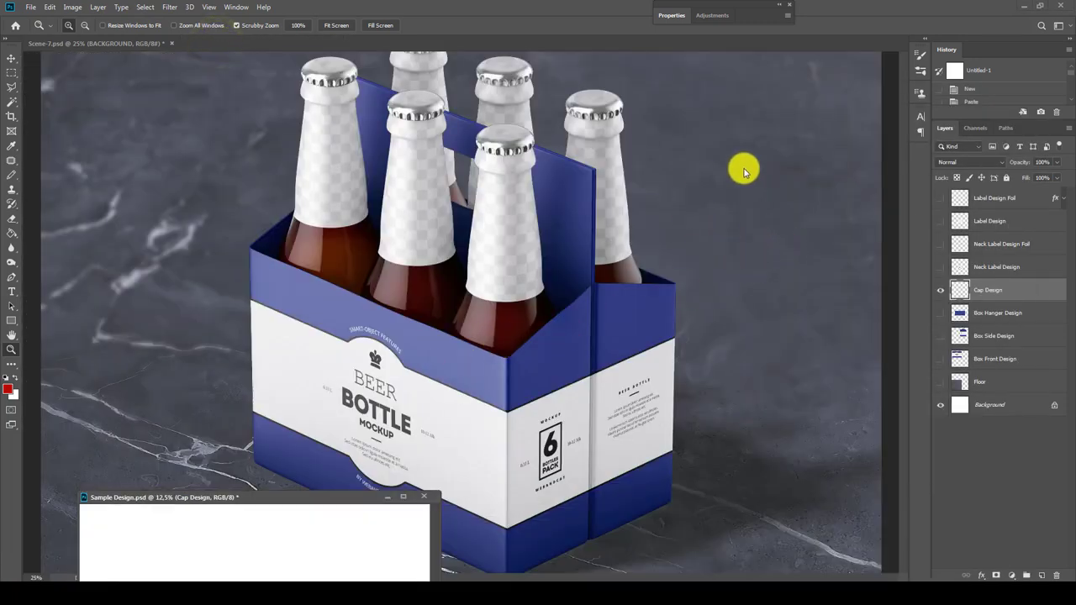
# Paste the cap artwork into the CAPS LABELS smart object and nudge it up slightly.
pyautogui.moveTo(304, 503); pyautogui.dragTo(284, 353)
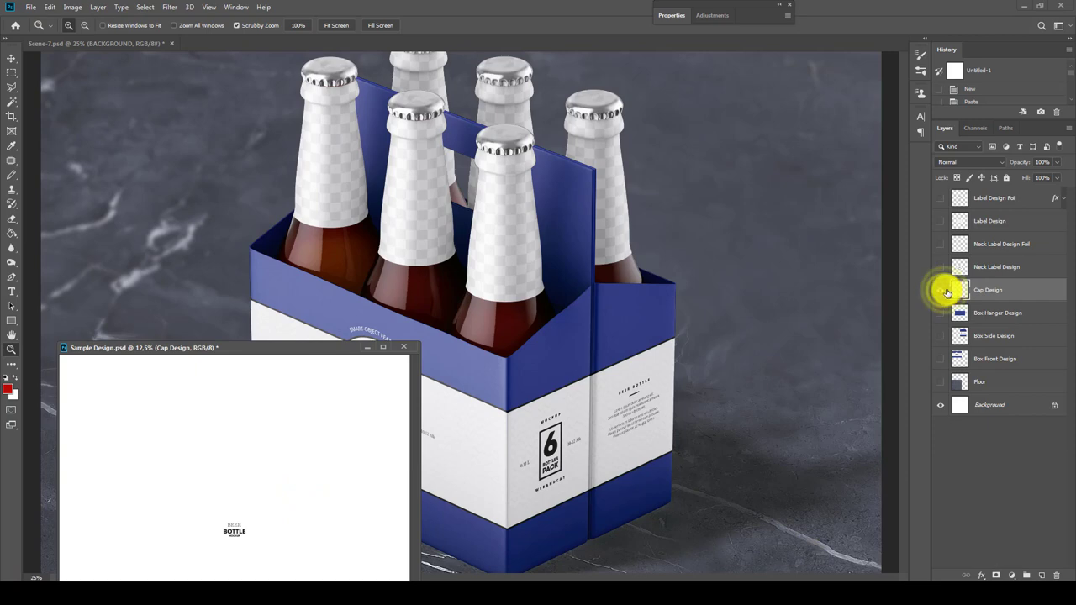
pyautogui.click(624, 287)
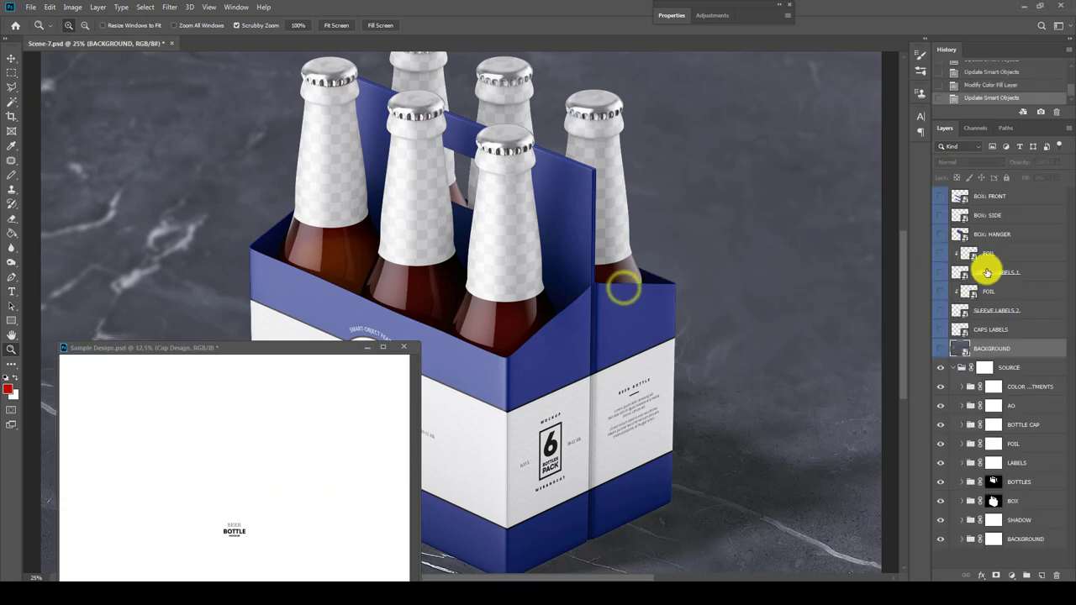
pyautogui.click(996, 334)
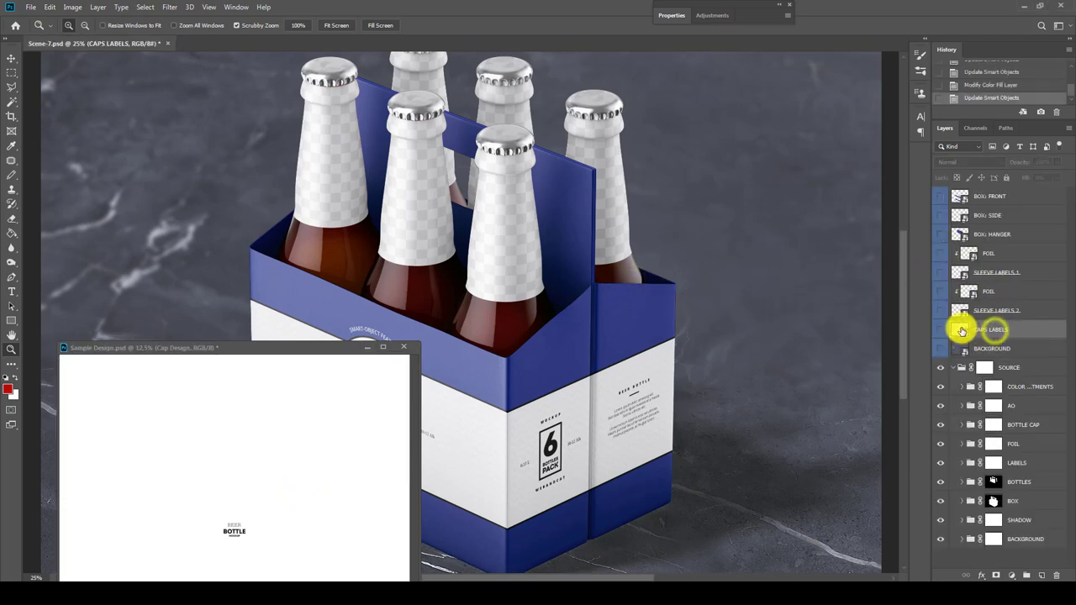
pyautogui.doubleClick(959, 330)
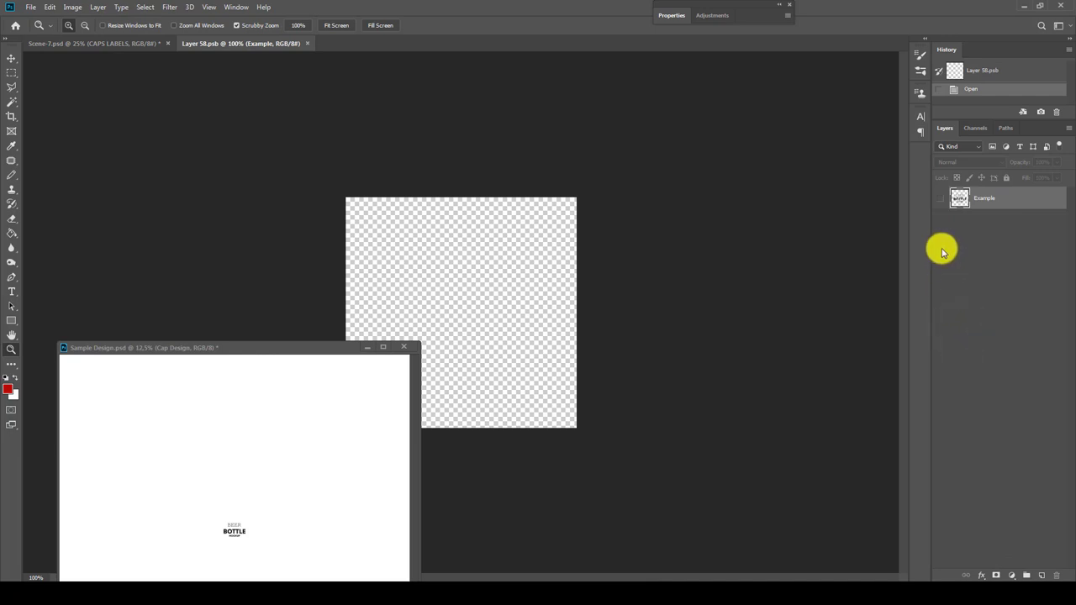
pyautogui.hotkey('ctrl', 'v')
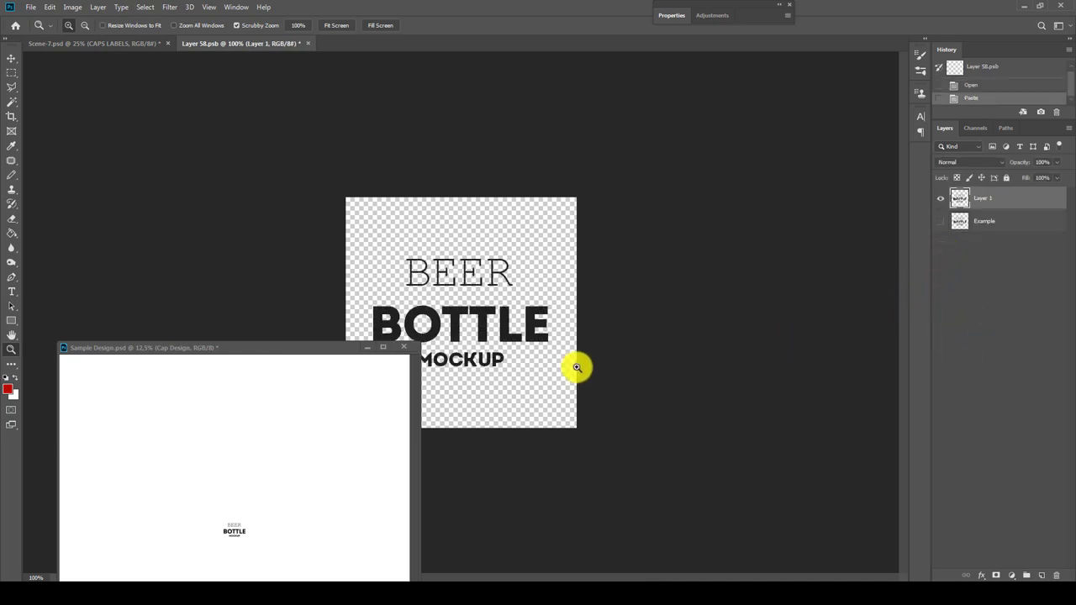
pyautogui.press('v')
pyautogui.press('Up')
pyautogui.press('Up')
pyautogui.press('Up')
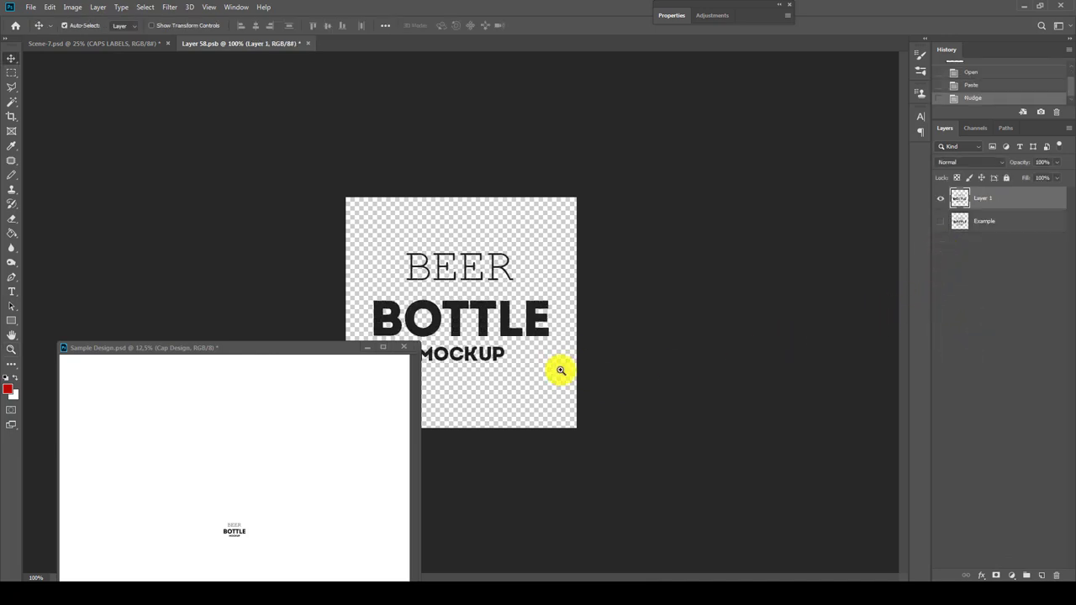
pyautogui.press('Up')
pyautogui.press('Up')
pyautogui.press('Up')
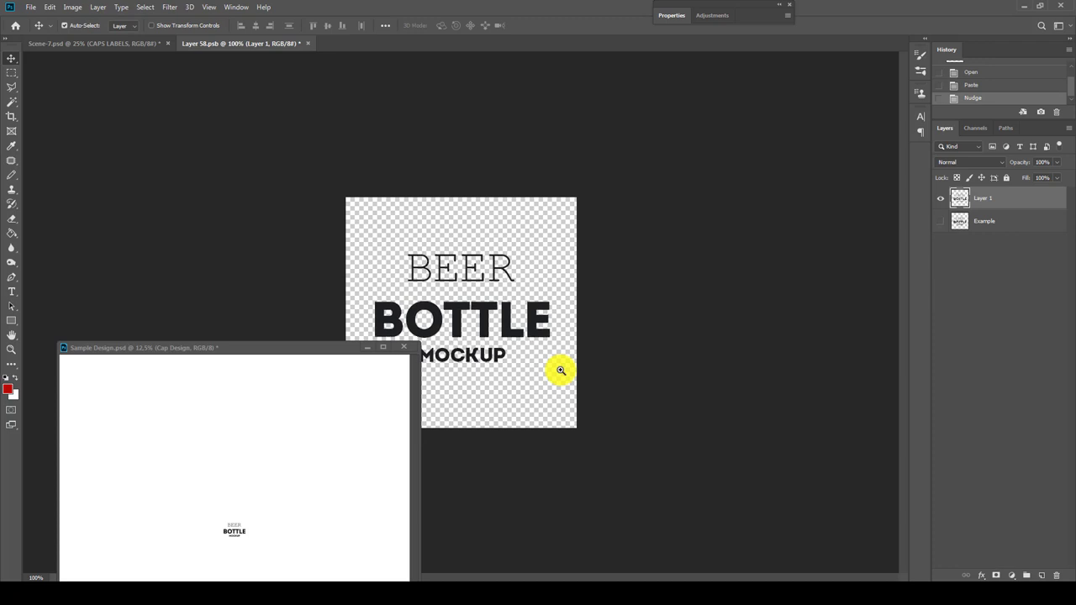
# Save the cap labels back into Scene-7 and reframe the view on the bottle tops.
pyautogui.click(12, 73)
pyautogui.click(307, 42)
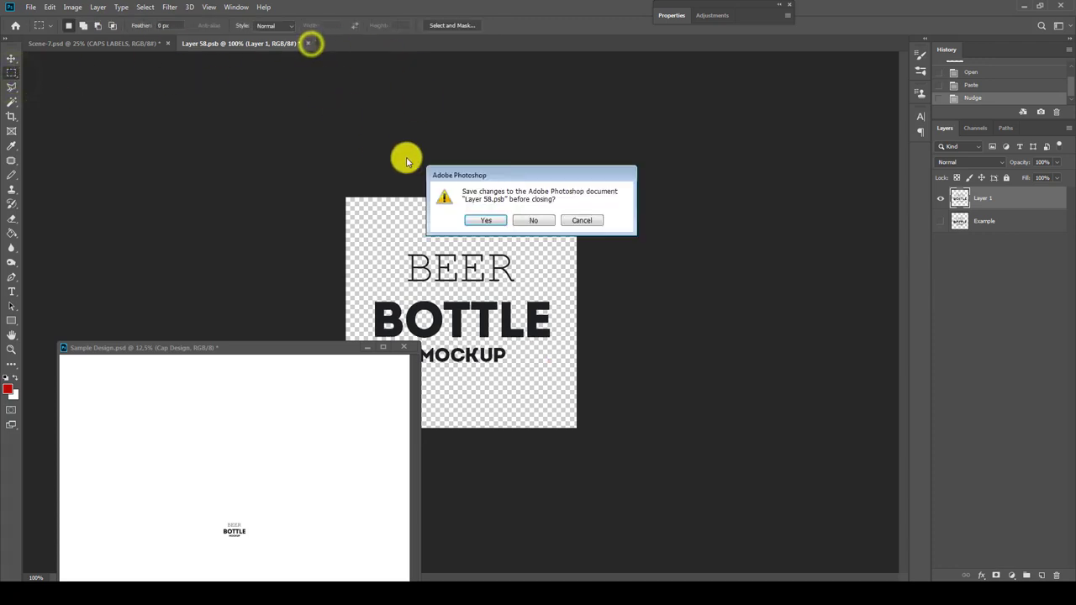
pyautogui.click(485, 221)
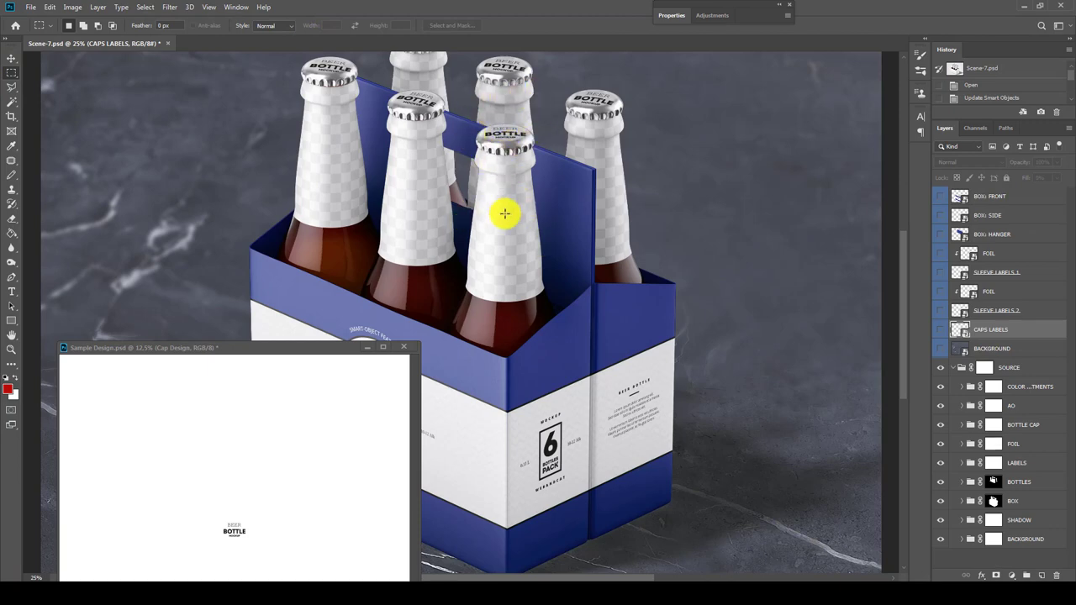
pyautogui.moveTo(504, 213); pyautogui.dragTo(547, 284)
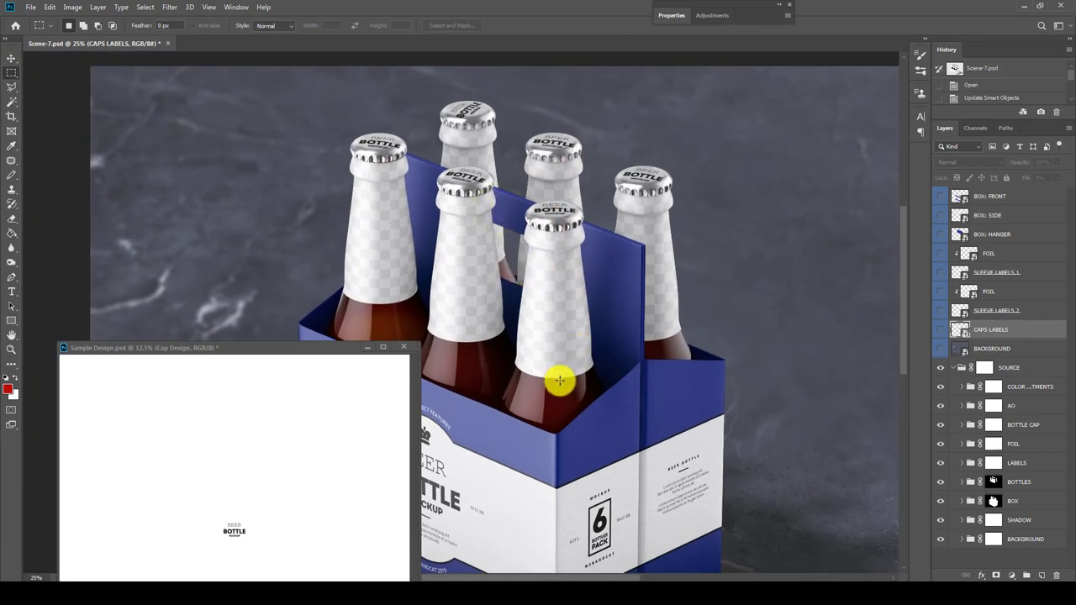
pyautogui.moveTo(559, 381); pyautogui.dragTo(616, 379)
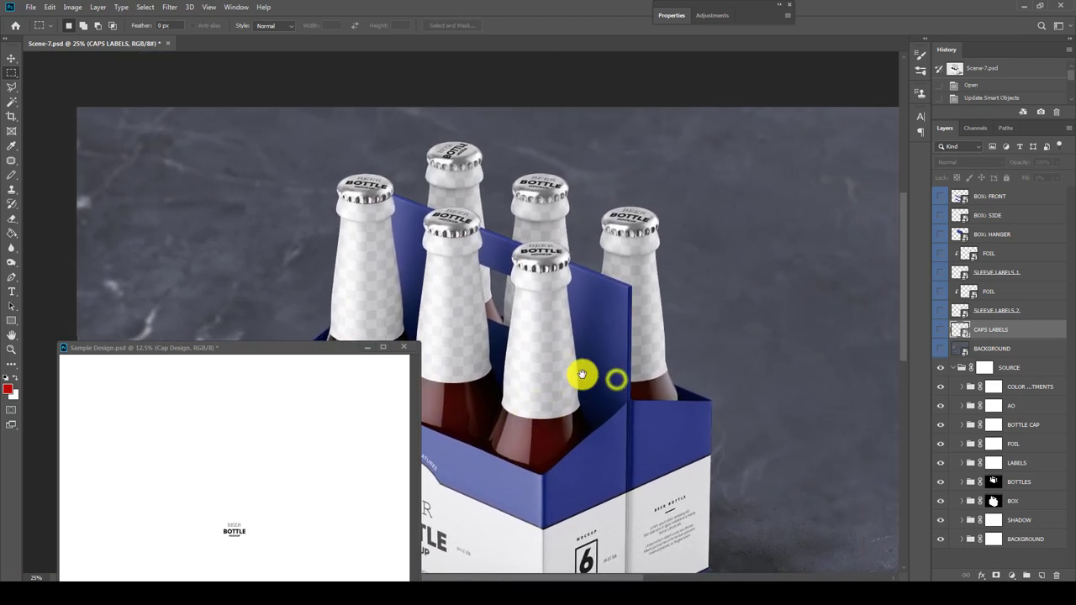
pyautogui.click(996, 274)
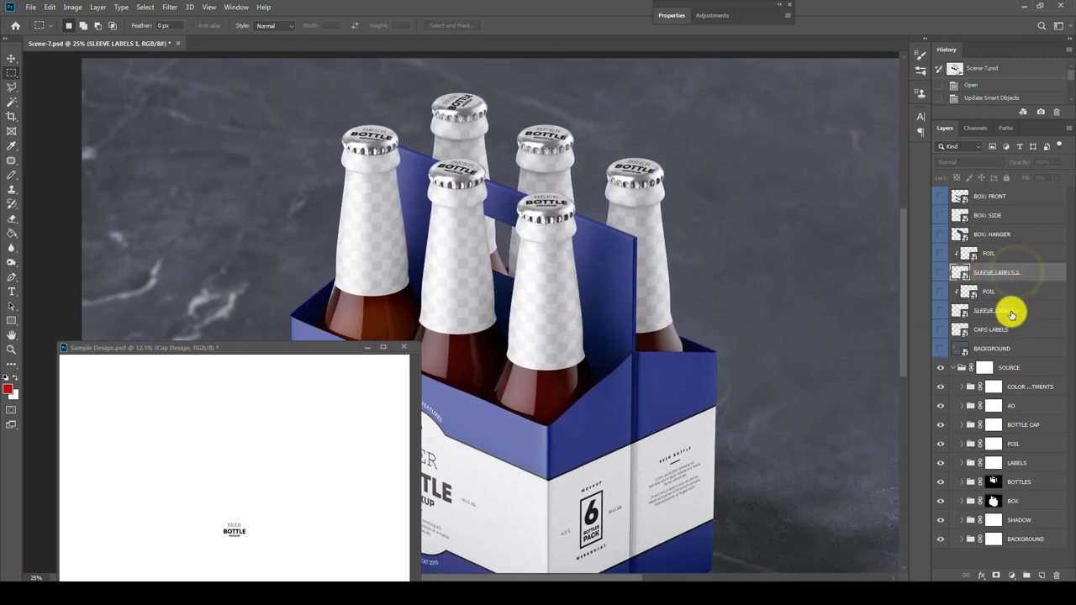
# Fill a new layer in the SLEEVE LABELS 1 smart object with solid red and save it.
pyautogui.click(1011, 311)
pyautogui.doubleClick(963, 275)
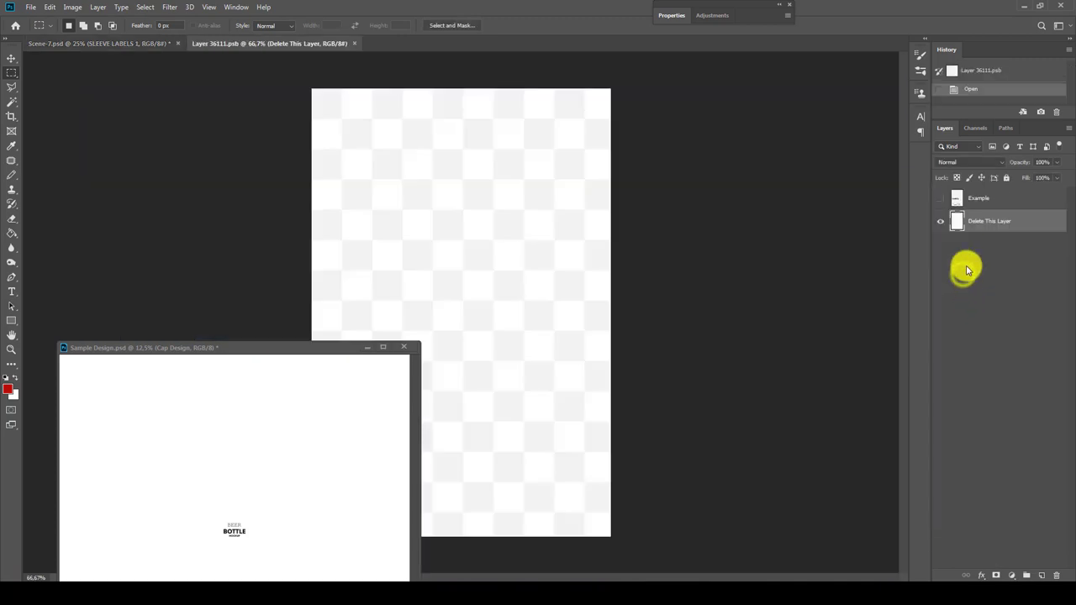
pyautogui.click(1037, 574)
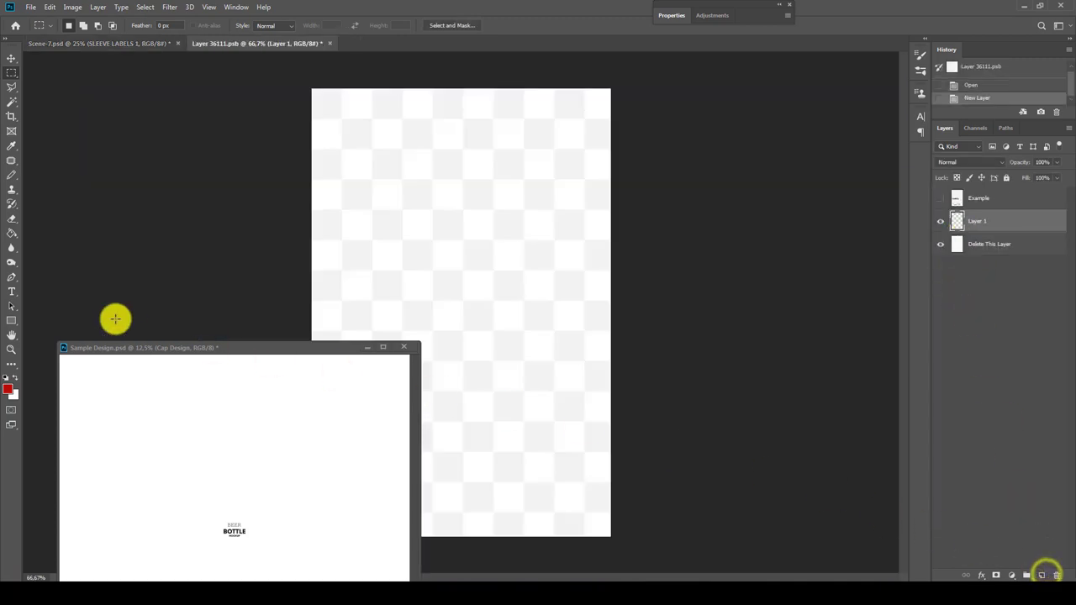
pyautogui.click(11, 233)
pyautogui.click(11, 393)
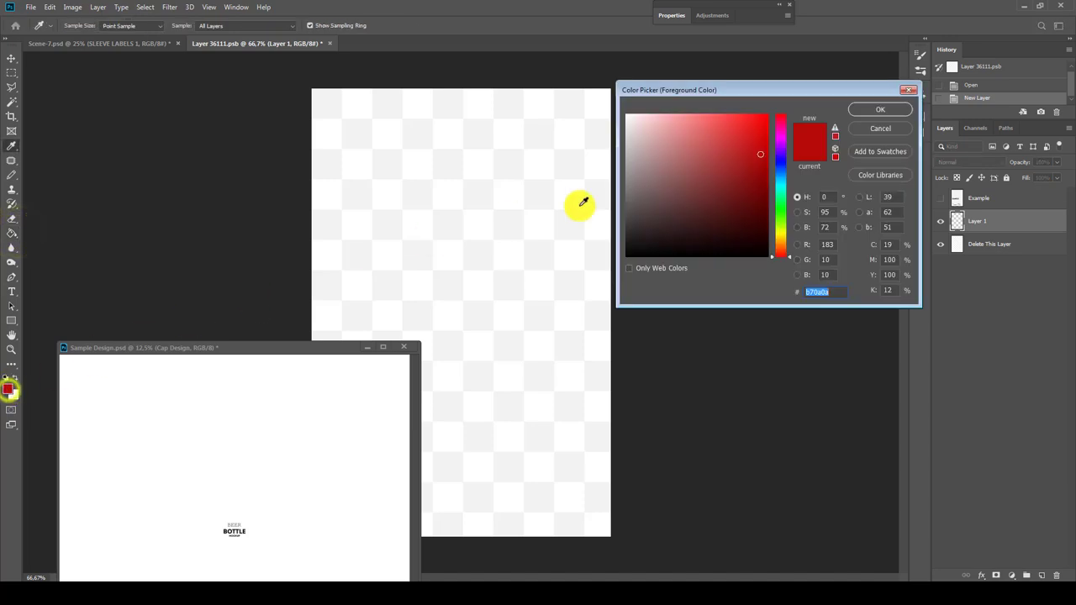
pyautogui.click(749, 171)
pyautogui.click(876, 111)
pyautogui.click(561, 236)
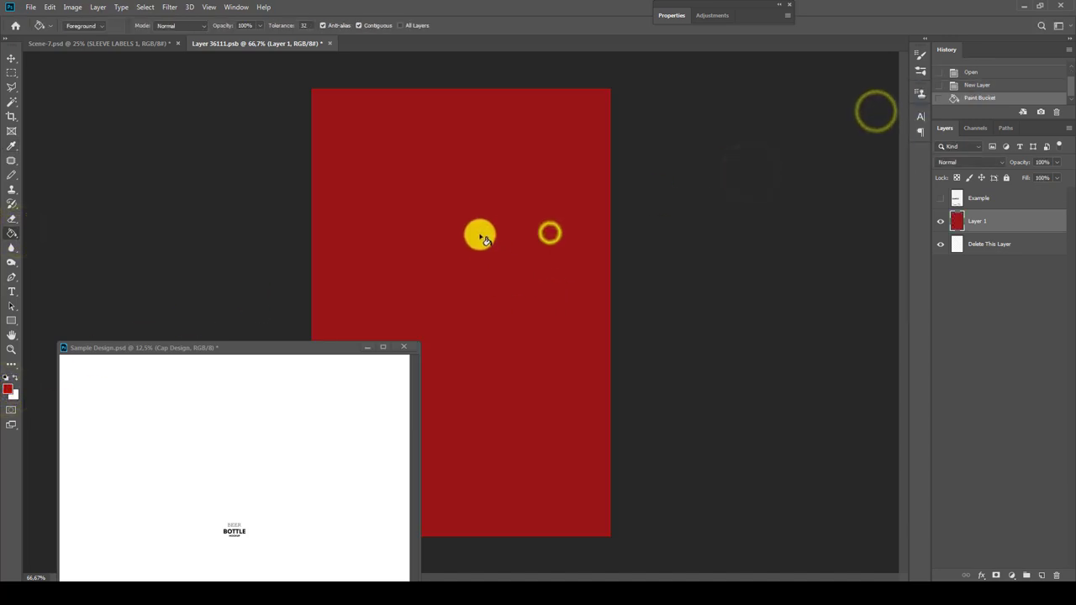
pyautogui.click(329, 43)
pyautogui.click(473, 222)
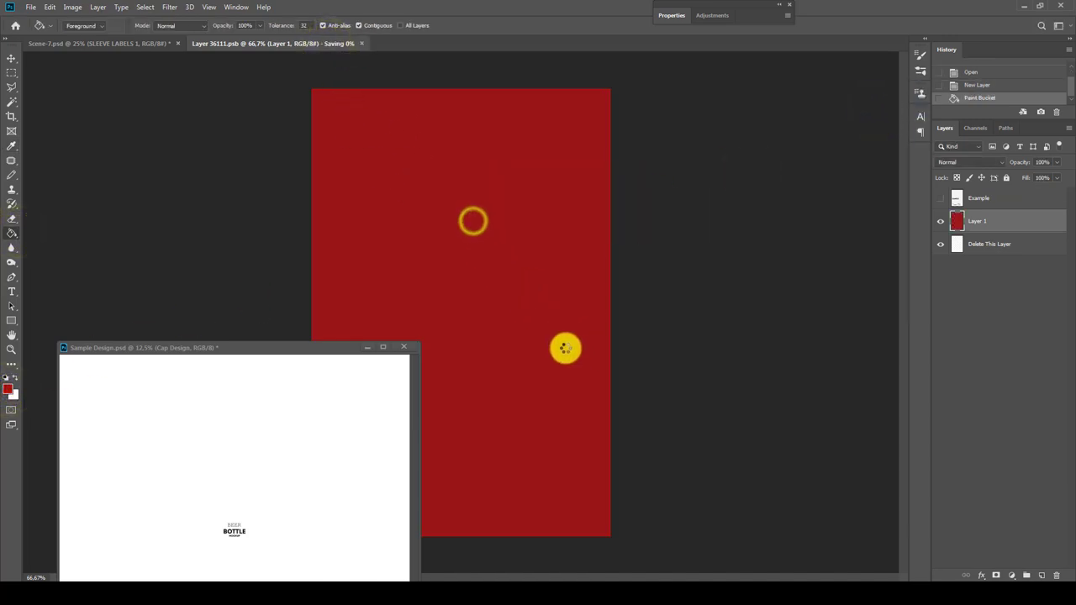
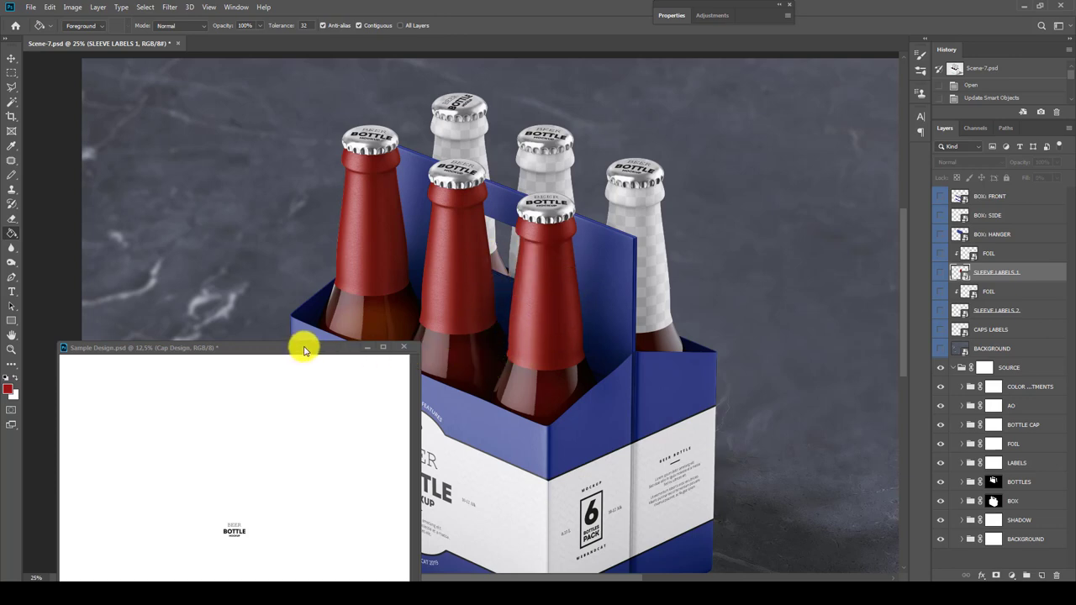
# In Sample Design, hide Cap Design and show the Neck Label Design and foil layers.
pyautogui.click(305, 350)
pyautogui.click(940, 290)
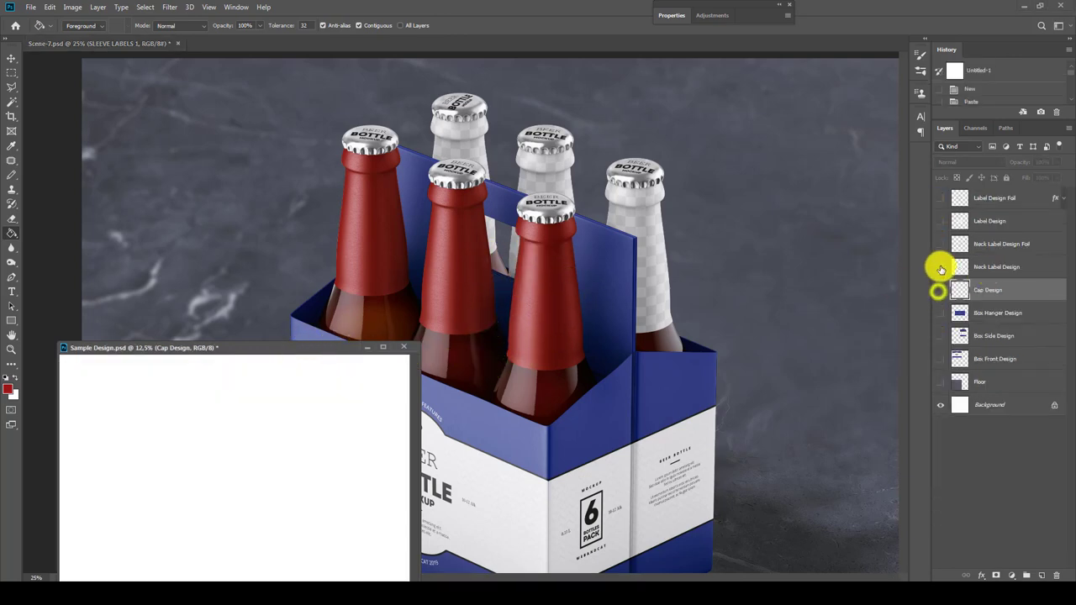
pyautogui.click(991, 268)
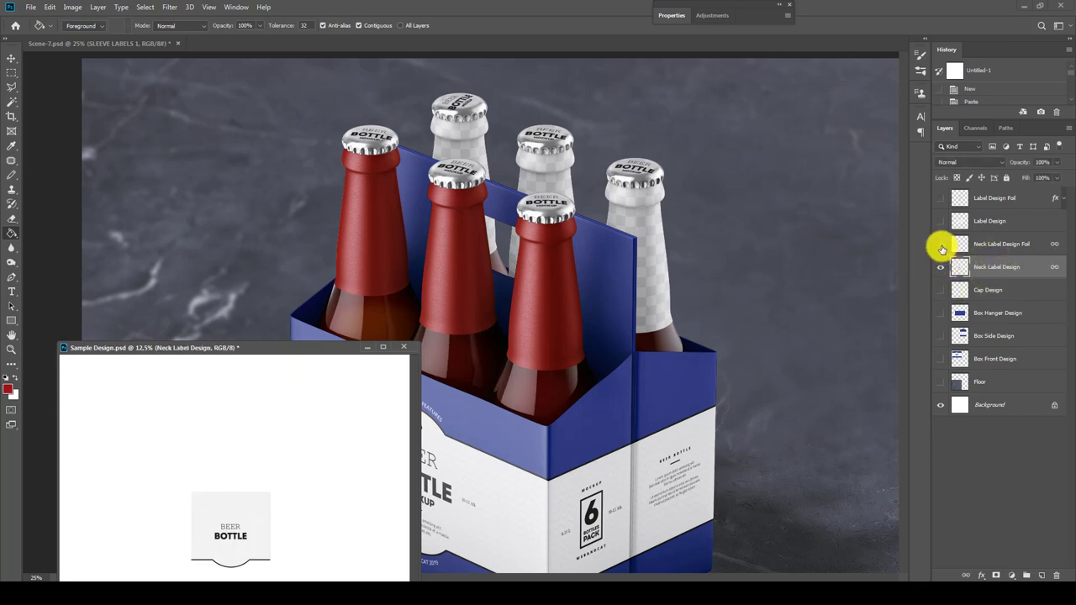
pyautogui.click(941, 244)
pyautogui.click(986, 244)
pyautogui.click(987, 268)
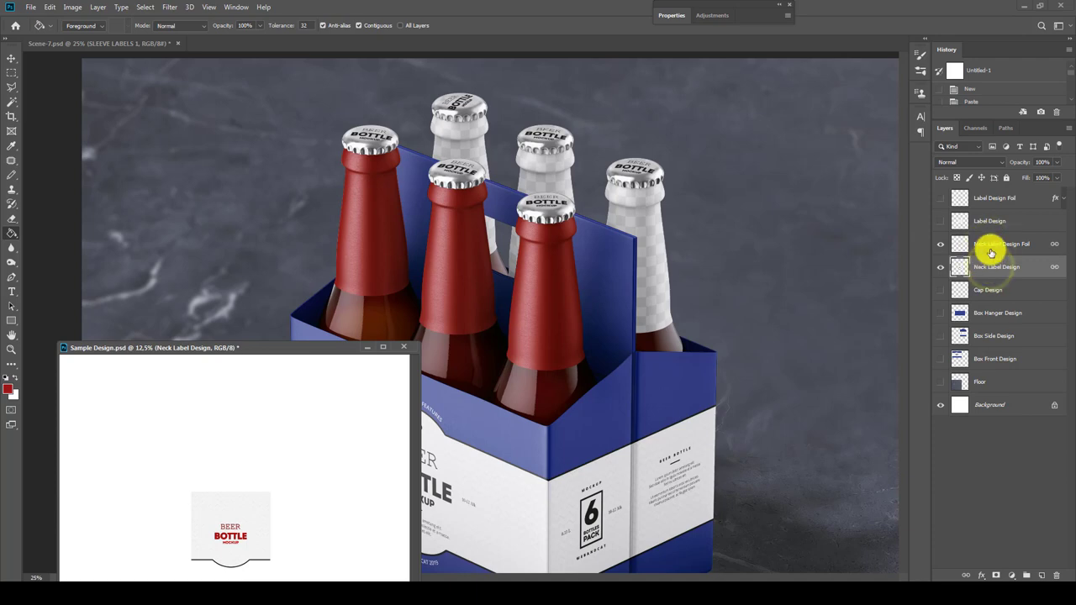
pyautogui.click(989, 246)
# Copy both neck label layers into SLEEVE LABELS 1, hiding the placeholders, and nudge them upward.
pyautogui.click(624, 282)
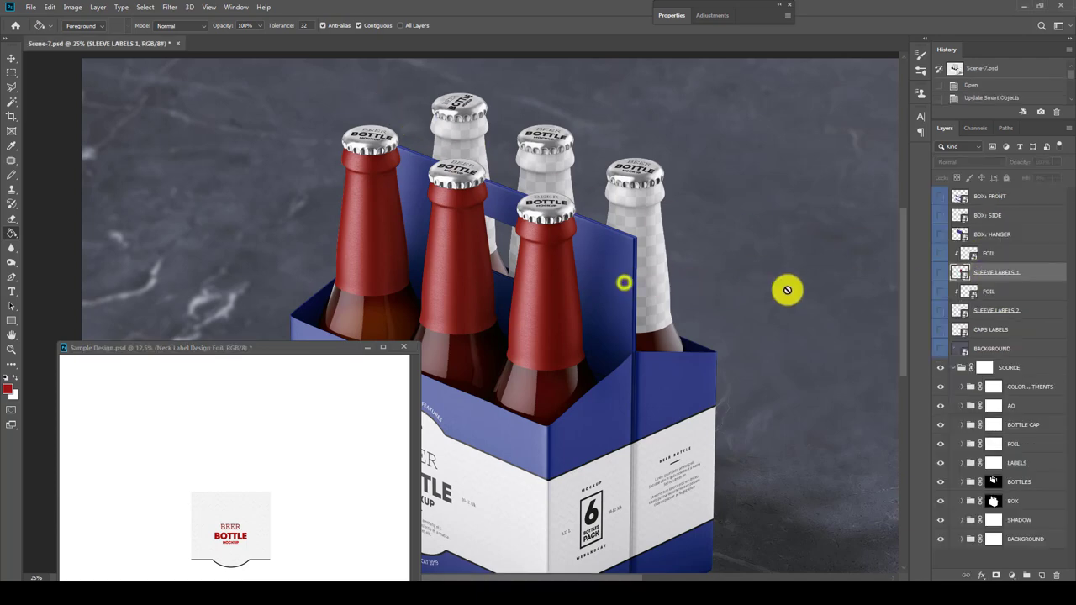
pyautogui.doubleClick(961, 272)
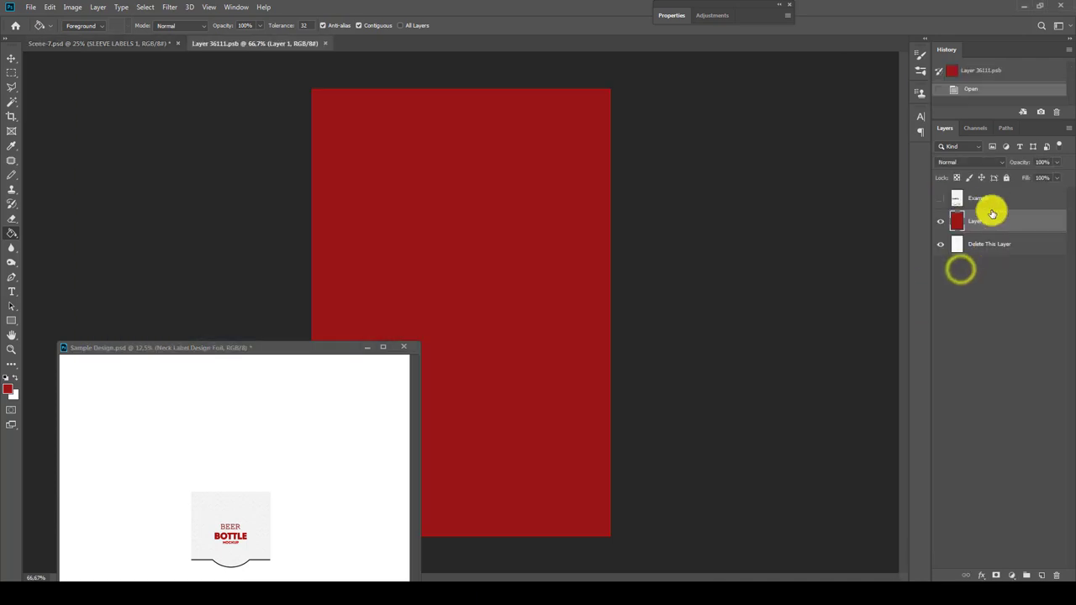
pyautogui.click(940, 221)
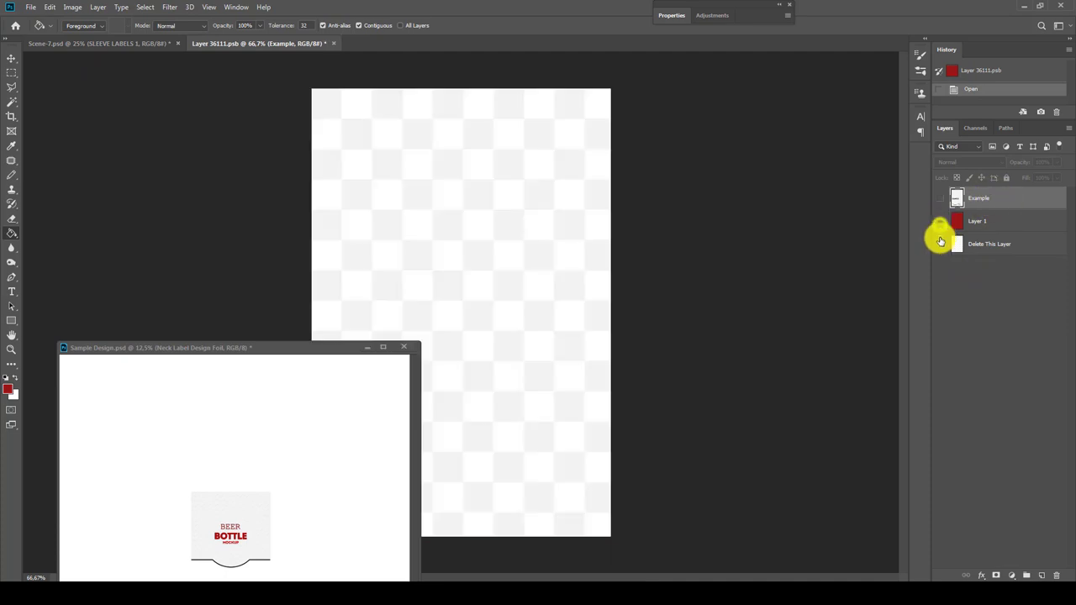
pyautogui.click(940, 244)
pyautogui.click(304, 347)
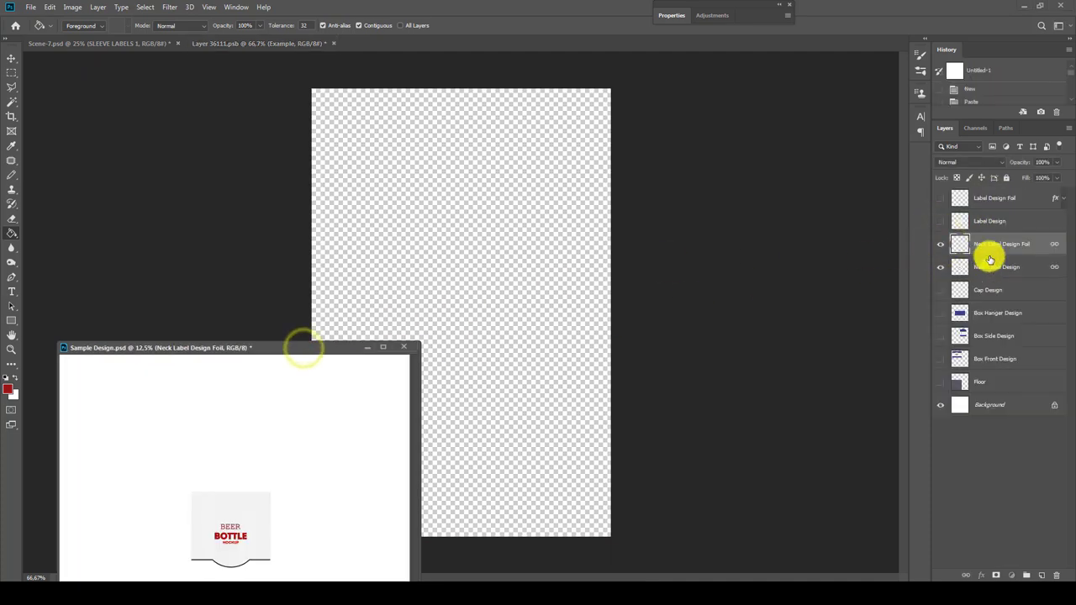
pyautogui.moveTo(992, 253); pyautogui.dragTo(577, 288)
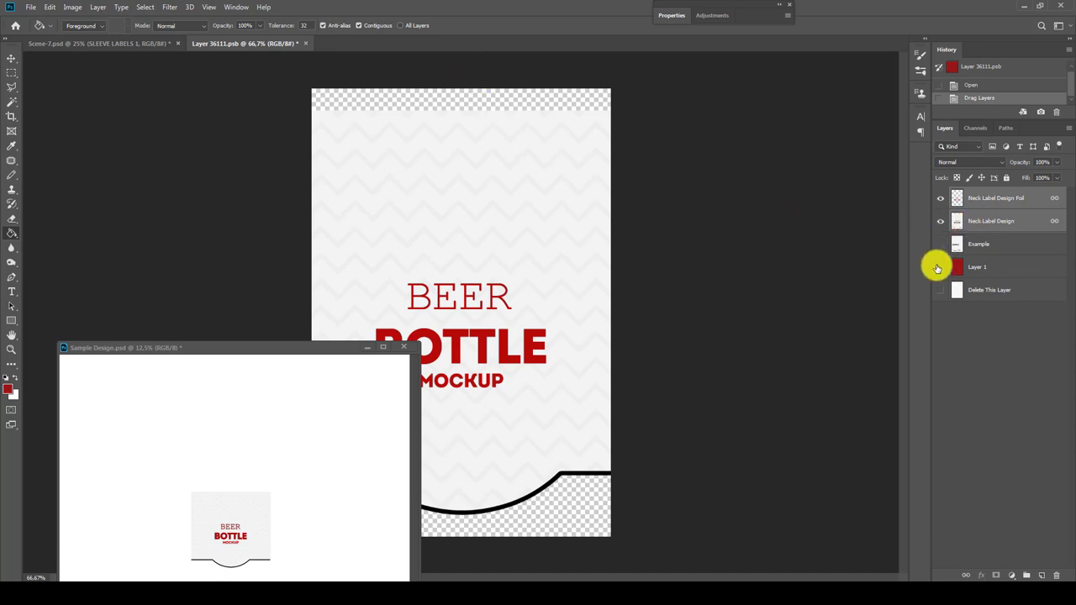
pyautogui.click(940, 267)
pyautogui.press('v')
pyautogui.hotkey('shift', 'Up')
pyautogui.hotkey('shift', 'Up')
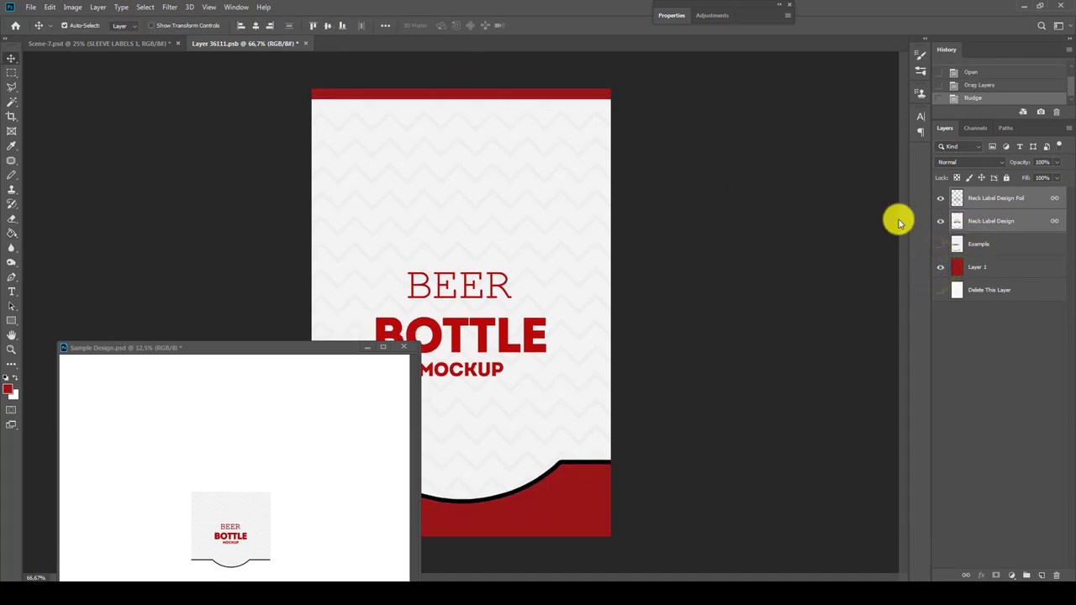
pyautogui.press('Up')
pyautogui.press('Up')
pyautogui.press('Up')
pyautogui.press('Up')
pyautogui.press('Up')
pyautogui.press('Up')
pyautogui.press('Up')
pyautogui.press('Up')
pyautogui.press('Up')
pyautogui.press('Up')
pyautogui.press('Up')
pyautogui.press('Up')
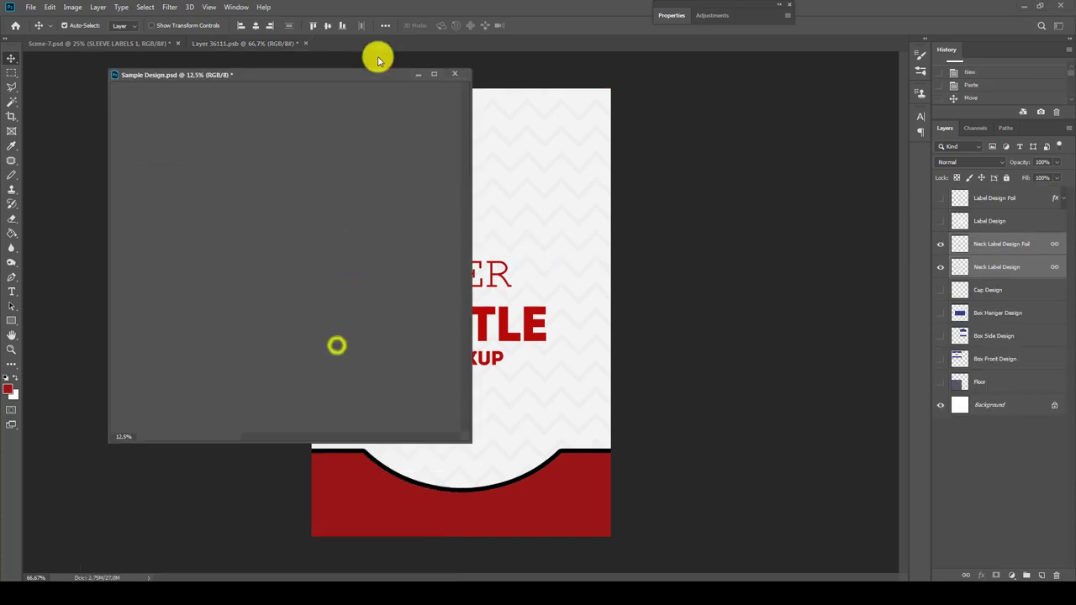
# Delete the Layer 1, Delete This Layer and Example placeholder layers from the label file.
pyautogui.moveTo(336, 351); pyautogui.dragTo(355, 42)
pyautogui.click(294, 44)
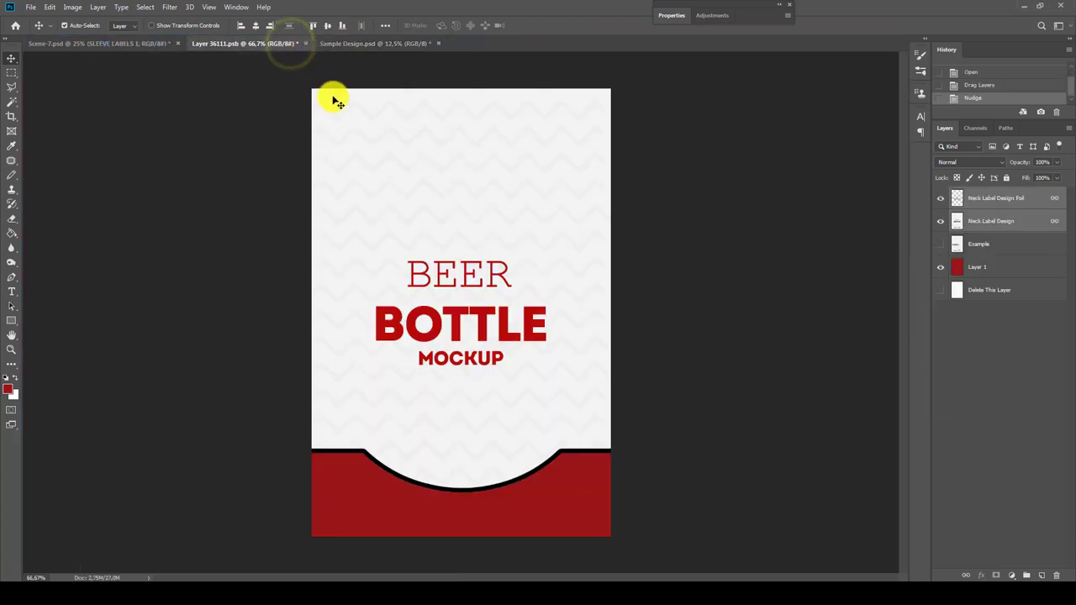
pyautogui.click(11, 73)
pyautogui.click(981, 267)
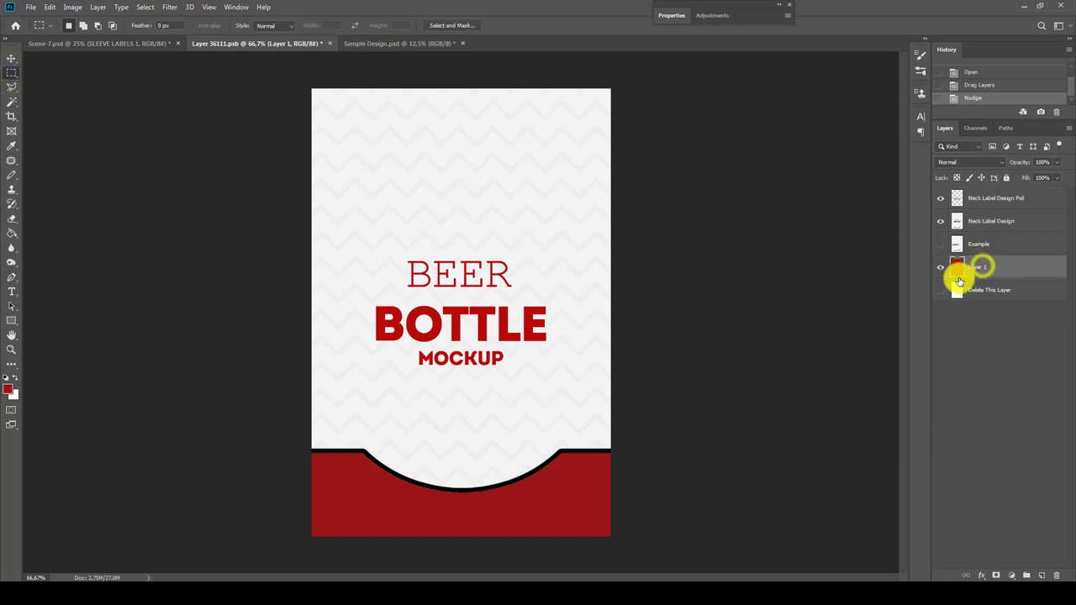
pyautogui.click(1056, 574)
pyautogui.click(487, 221)
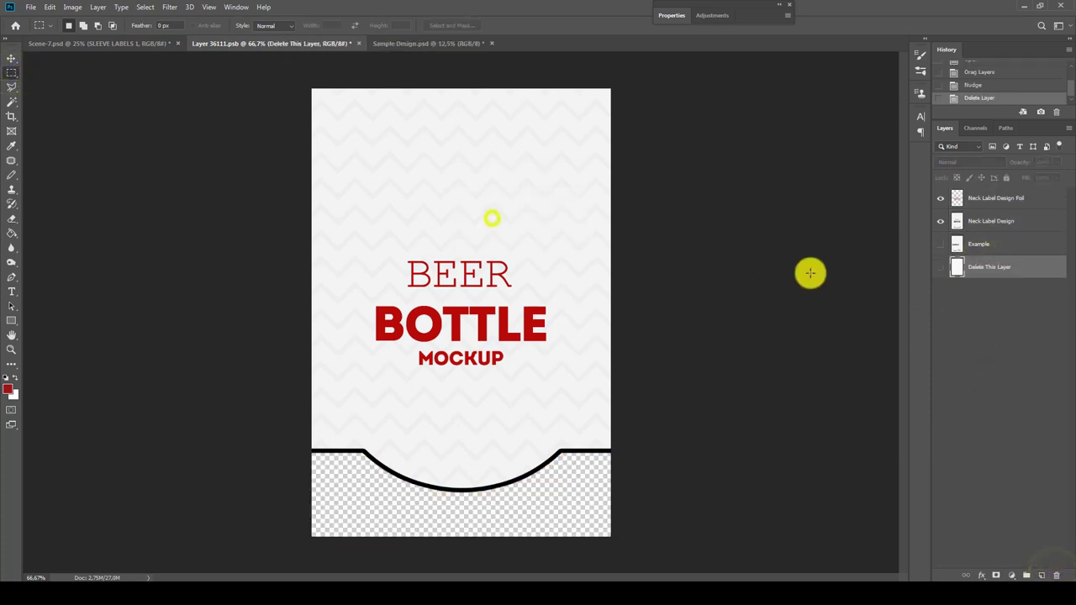
pyautogui.click(1056, 575)
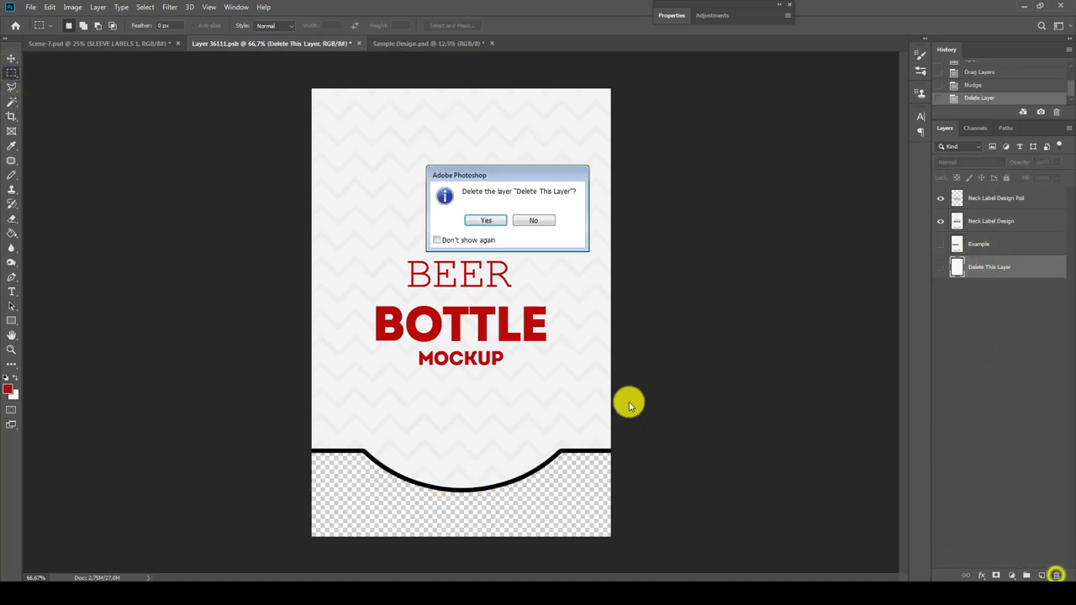
pyautogui.click(484, 220)
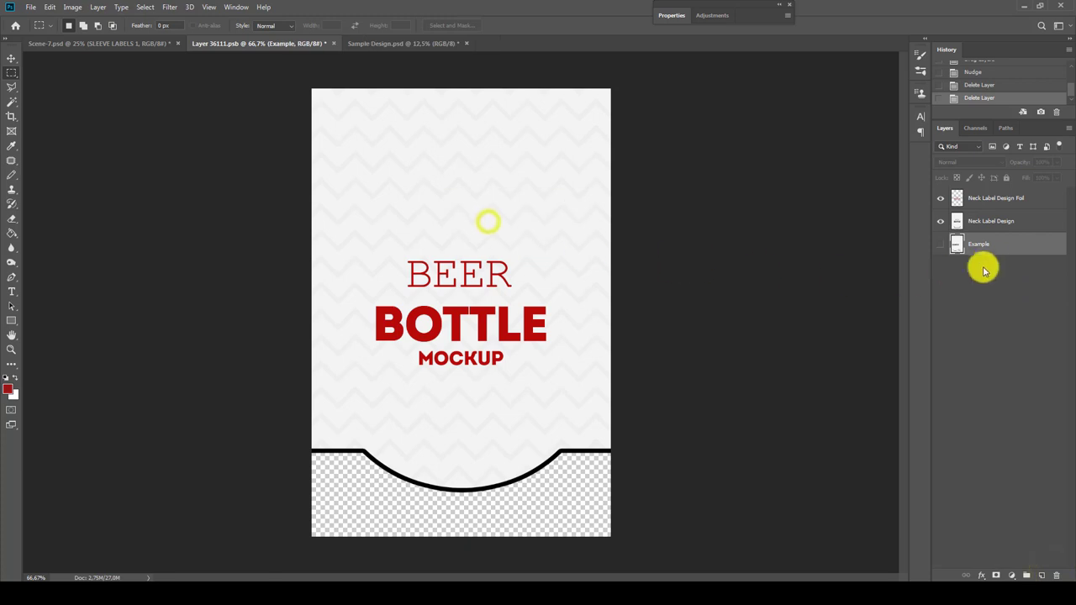
pyautogui.click(1057, 575)
pyautogui.click(485, 221)
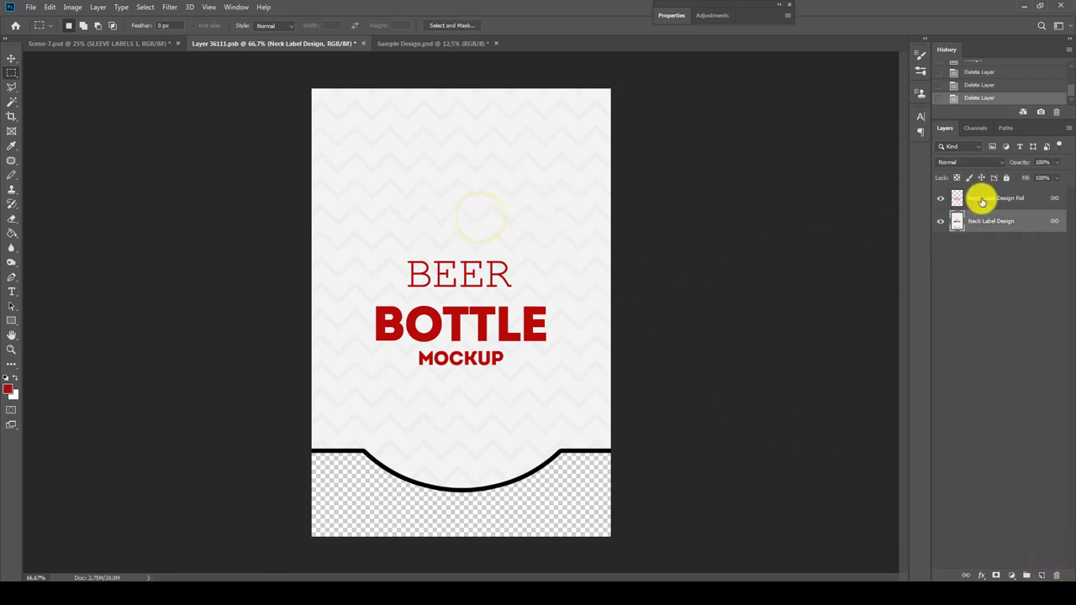
# Hide the Neck Label Design Foil layer, then save and close the label document.
pyautogui.click(981, 200)
pyautogui.click(941, 197)
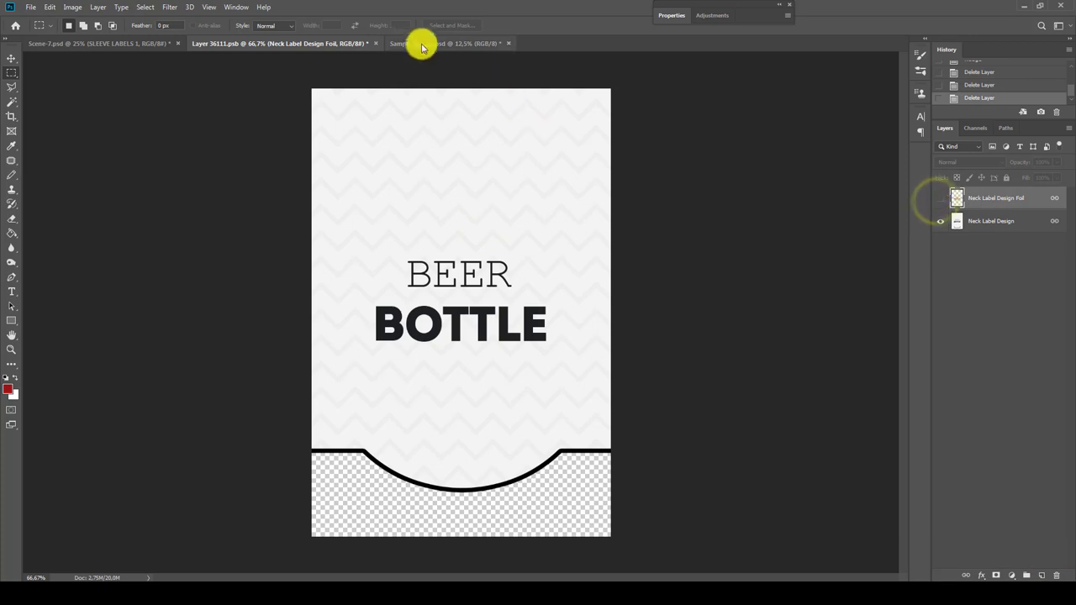
pyautogui.click(375, 44)
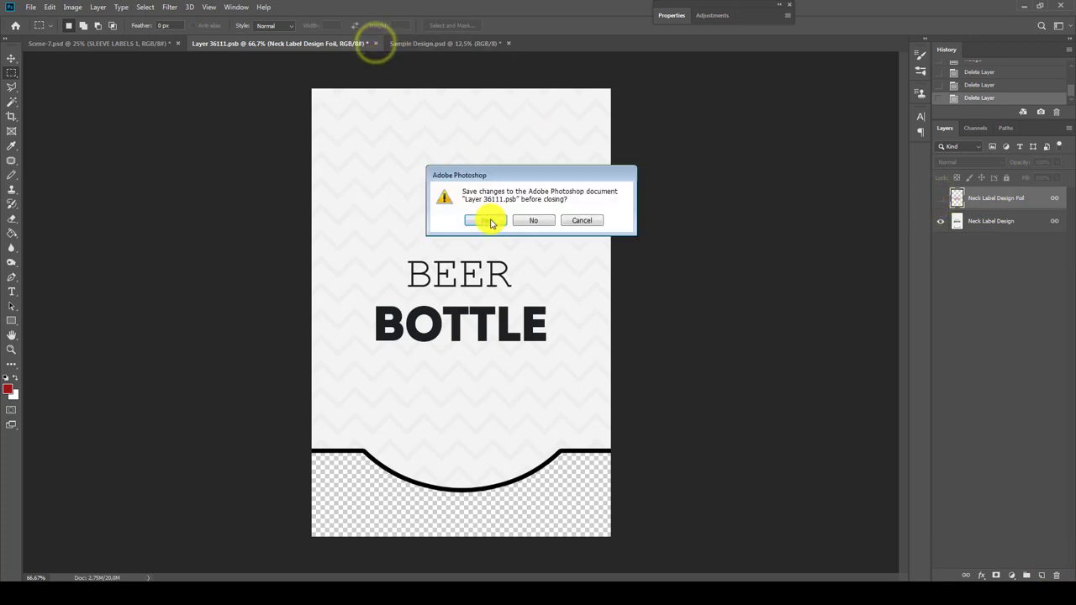
pyautogui.click(490, 219)
# Zoom in on the front bottle's neck label in Scene-7 and edit SLEEVE LABELS 1.
pyautogui.click(154, 43)
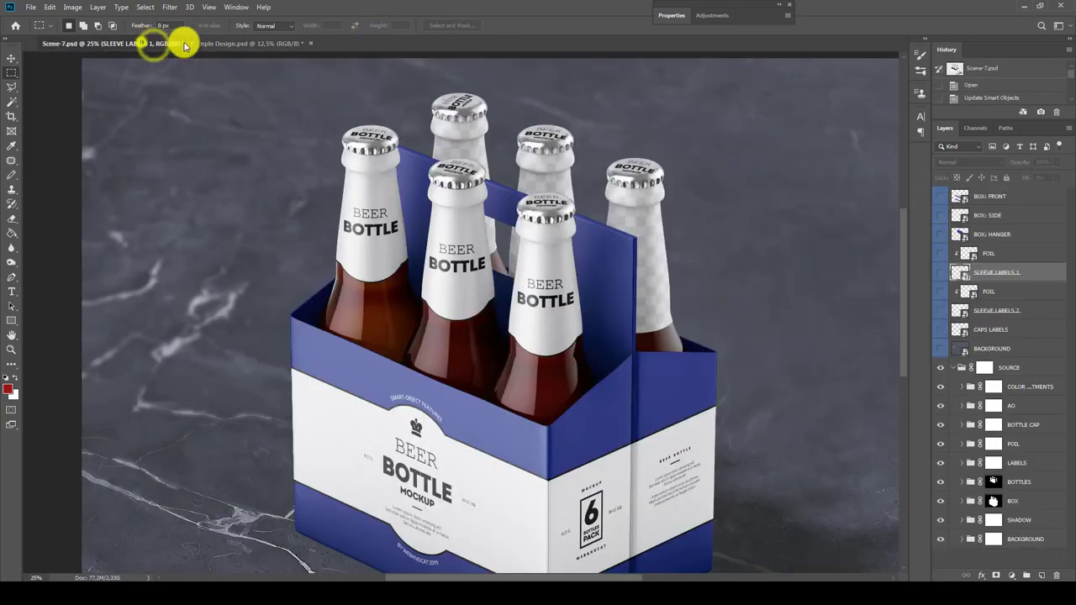
pyautogui.moveTo(143, 42); pyautogui.dragTo(328, 40)
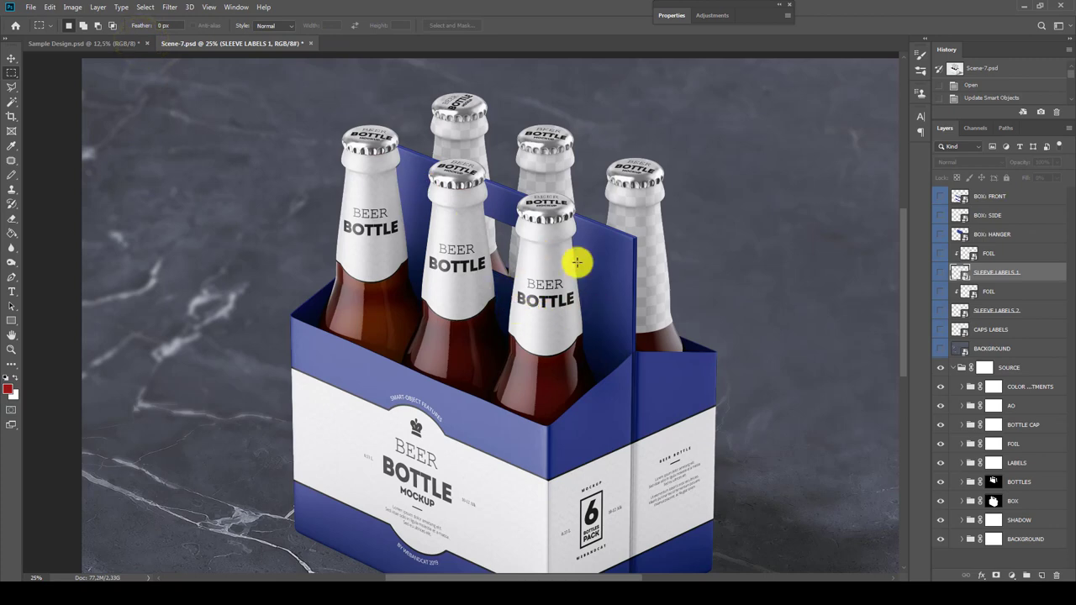
pyautogui.press('z')
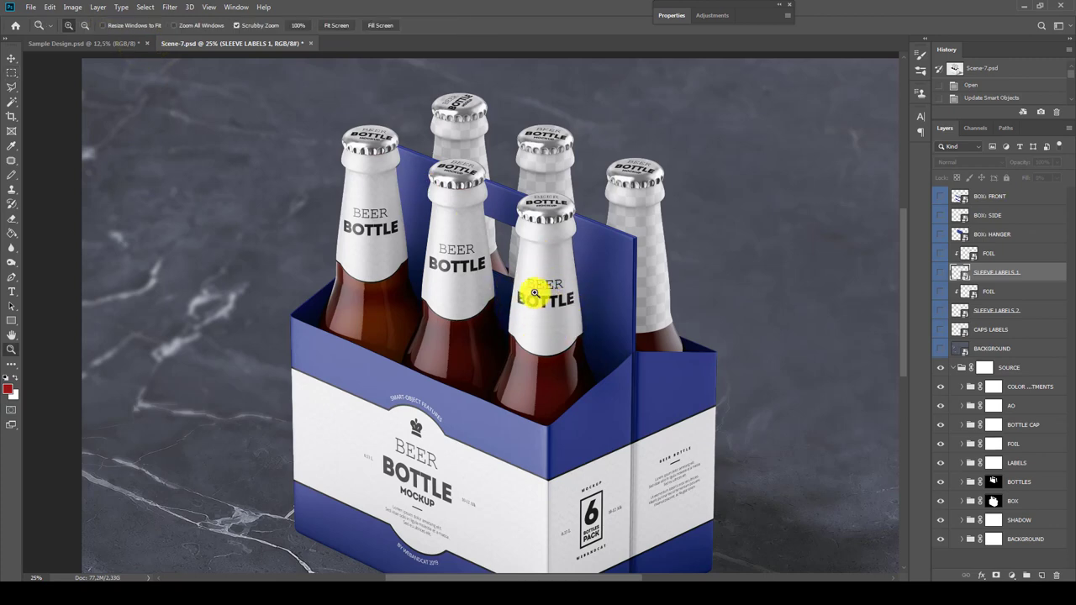
pyautogui.click(547, 296)
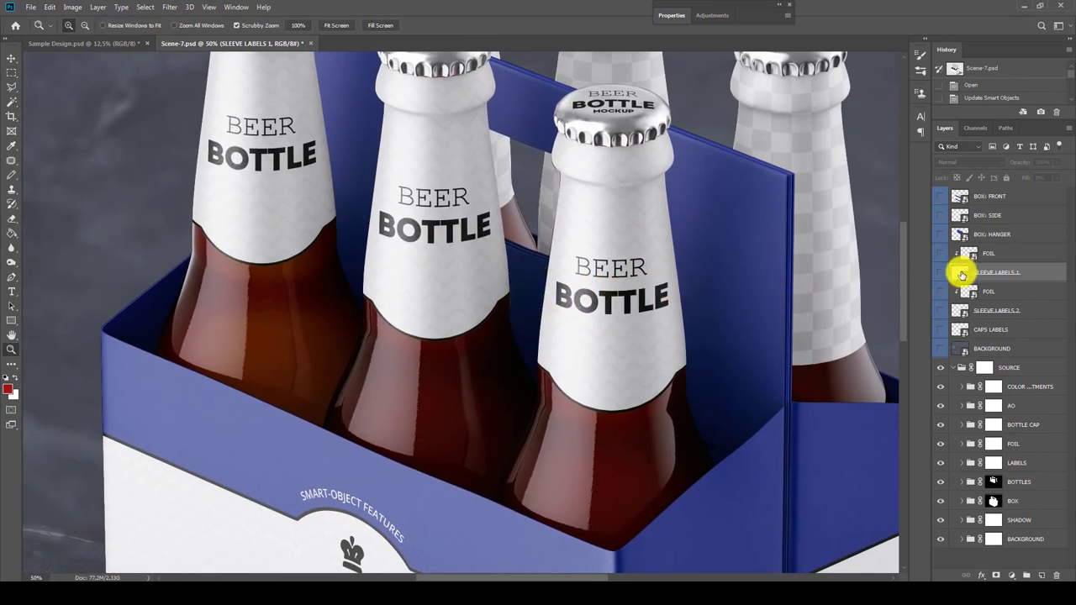
pyautogui.doubleClick(960, 271)
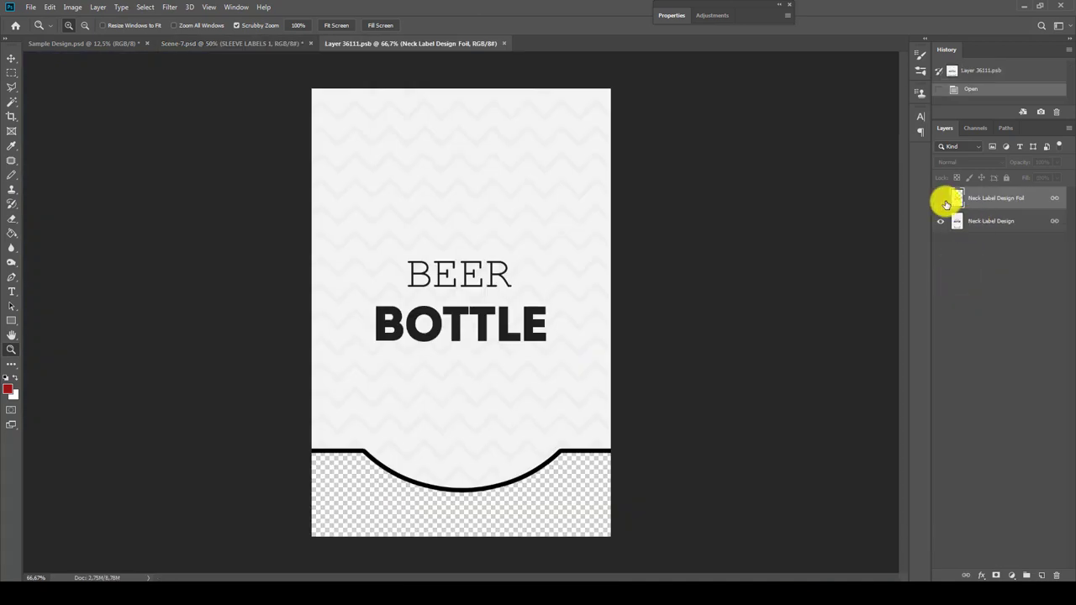
# Shift both neck label layers about 65 px left with Free Transform.
pyautogui.click(942, 199)
pyautogui.keyDown('shift'); pyautogui.click(980, 221); pyautogui.keyUp('shift')
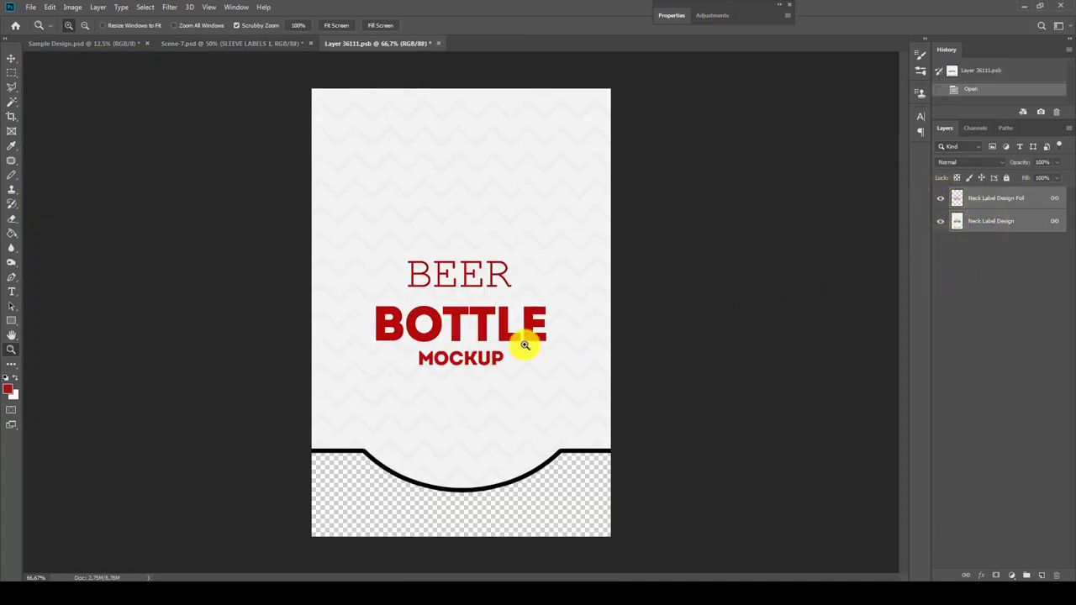
pyautogui.press('v')
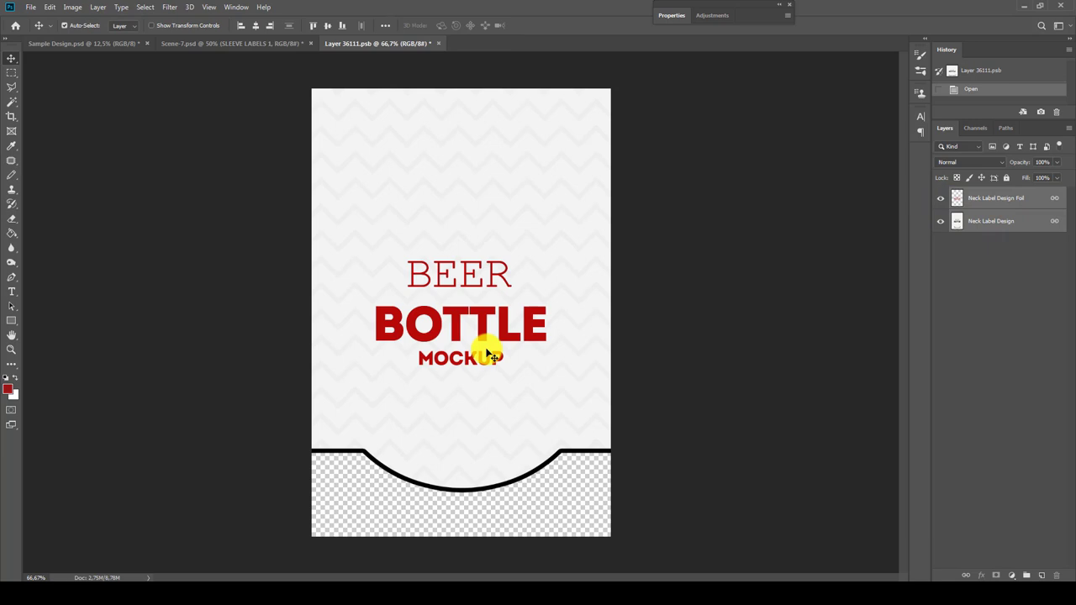
pyautogui.hotkey('ctrl', 't')
pyautogui.moveTo(559, 305); pyautogui.dragTo(499, 311)
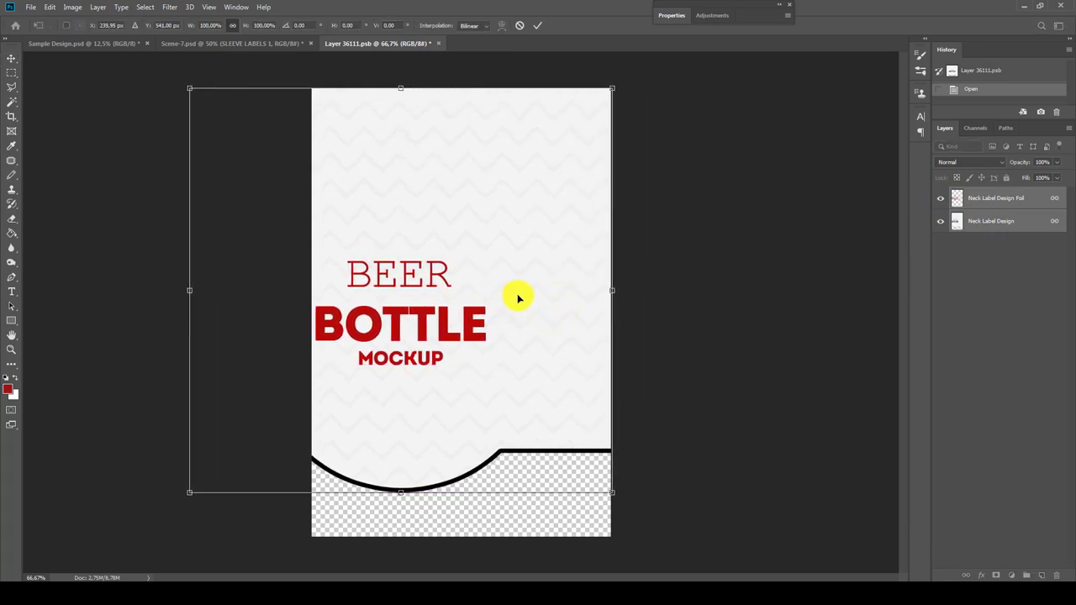
pyautogui.press('Return')
# Hide the foil layer, save and close the label file, and fit Scene-7 to screen.
pyautogui.click(940, 198)
pyautogui.click(438, 43)
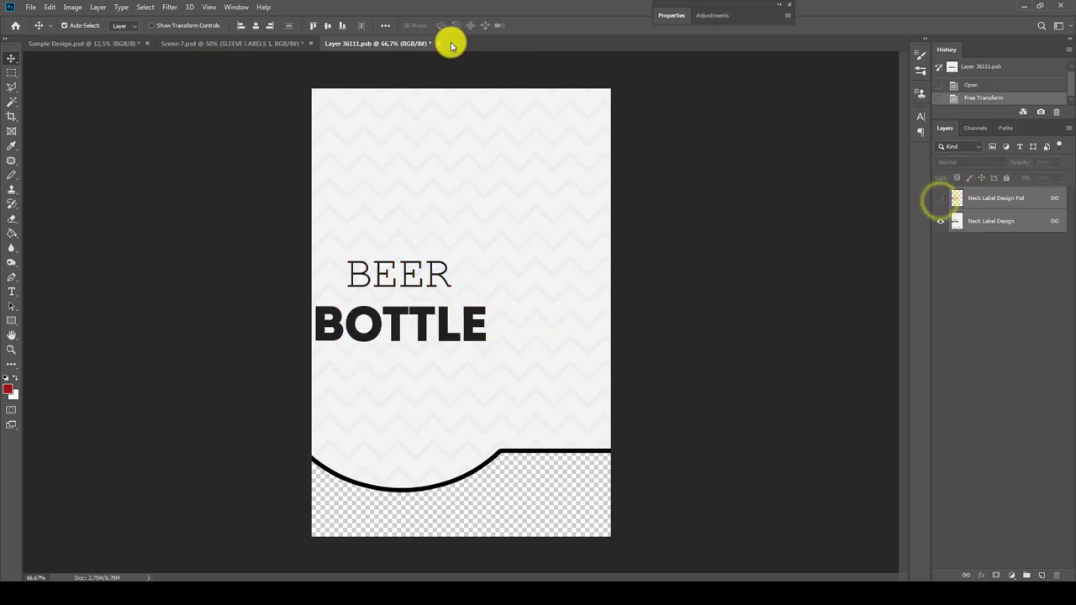
pyautogui.click(491, 221)
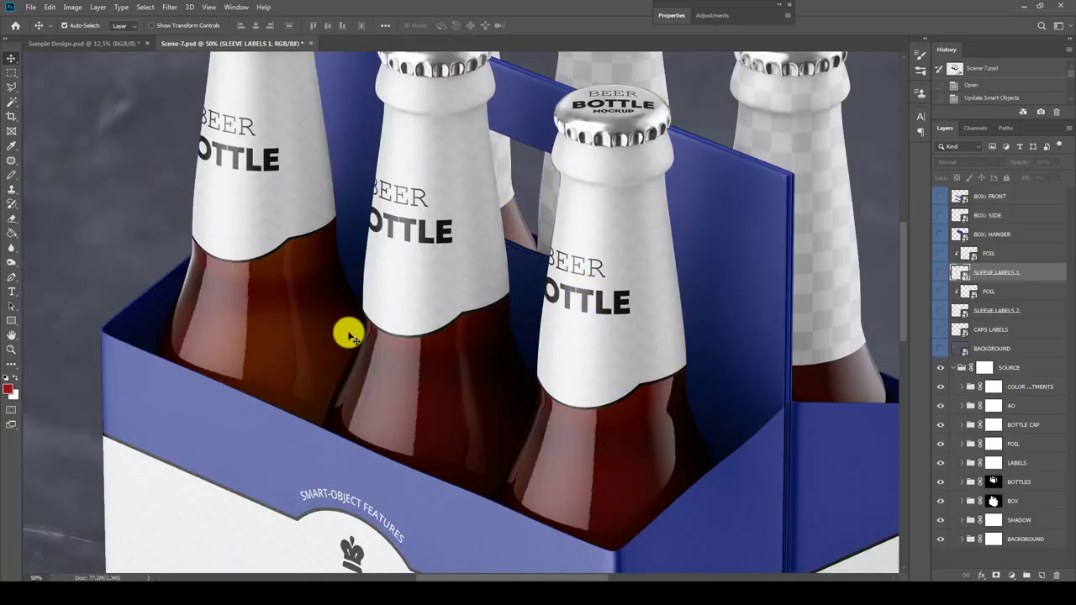
pyautogui.click(11, 349)
pyautogui.rightClick(321, 271)
pyautogui.click(348, 281)
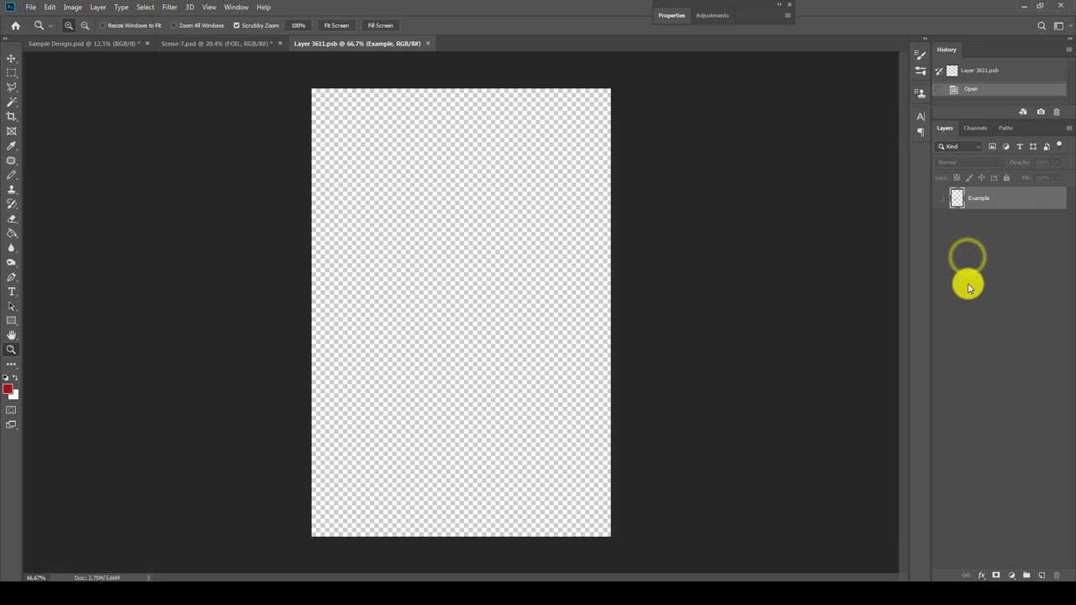
# Copy the Neck Label Design Foil layer into the empty foil smart object.
pyautogui.click(225, 42)
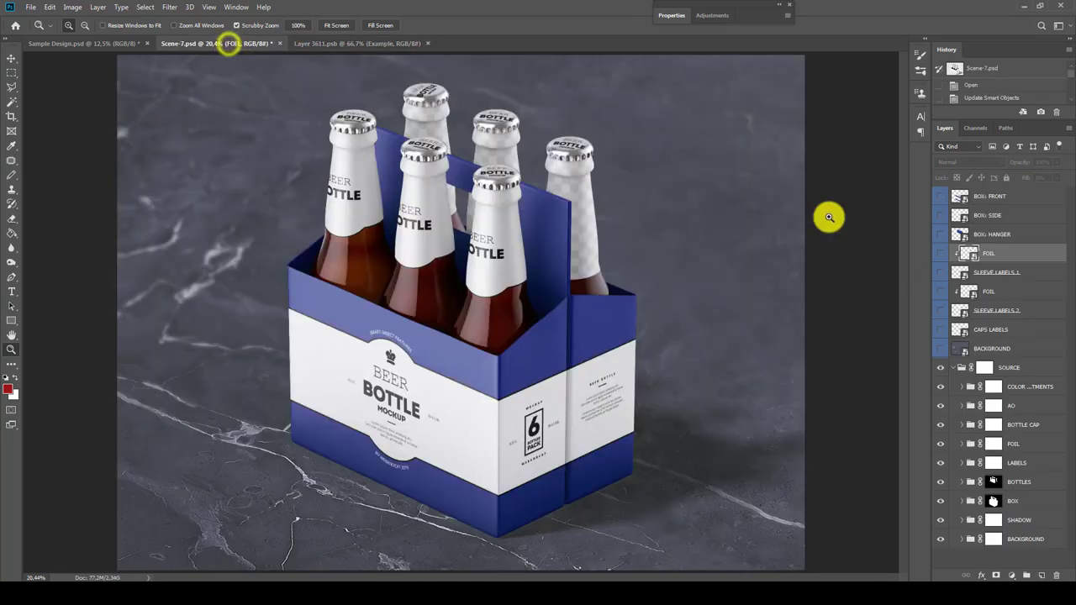
pyautogui.doubleClick(960, 278)
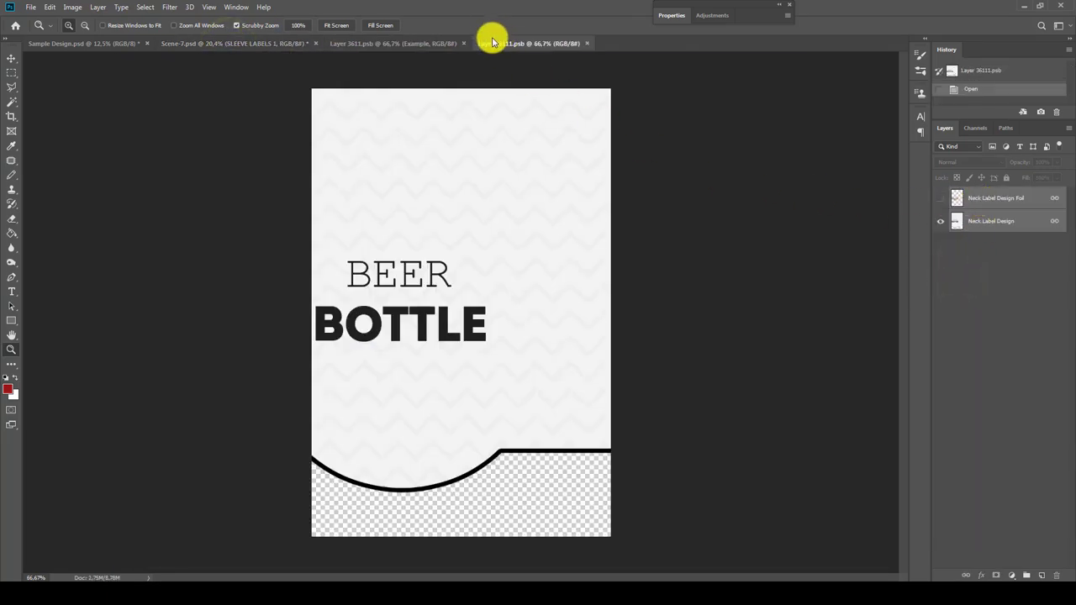
pyautogui.moveTo(493, 41); pyautogui.dragTo(192, 314)
pyautogui.click(390, 43)
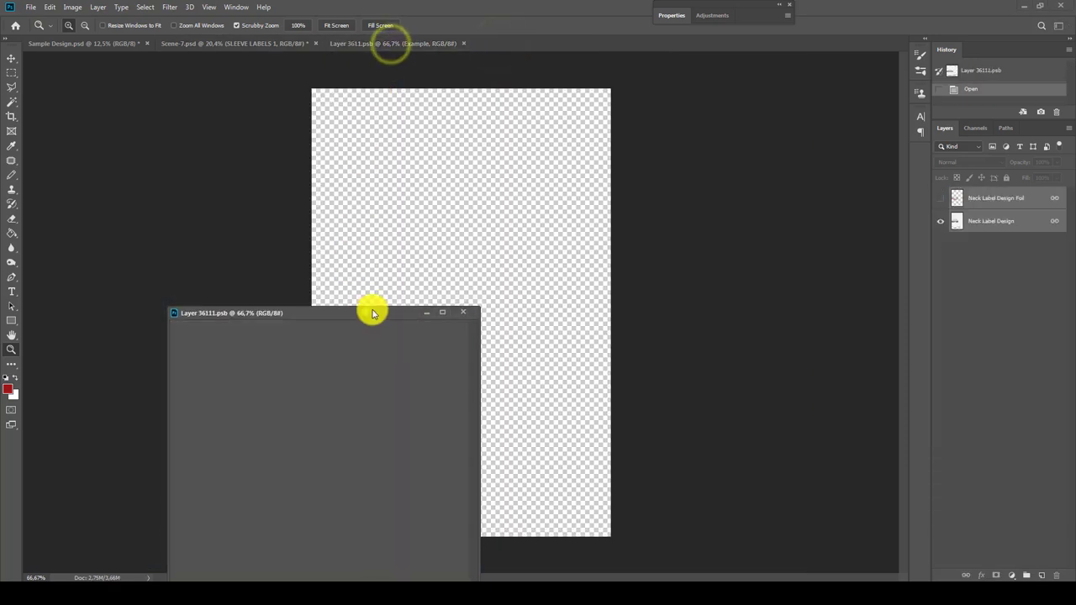
pyautogui.click(372, 312)
pyautogui.moveTo(996, 199); pyautogui.dragTo(545, 240)
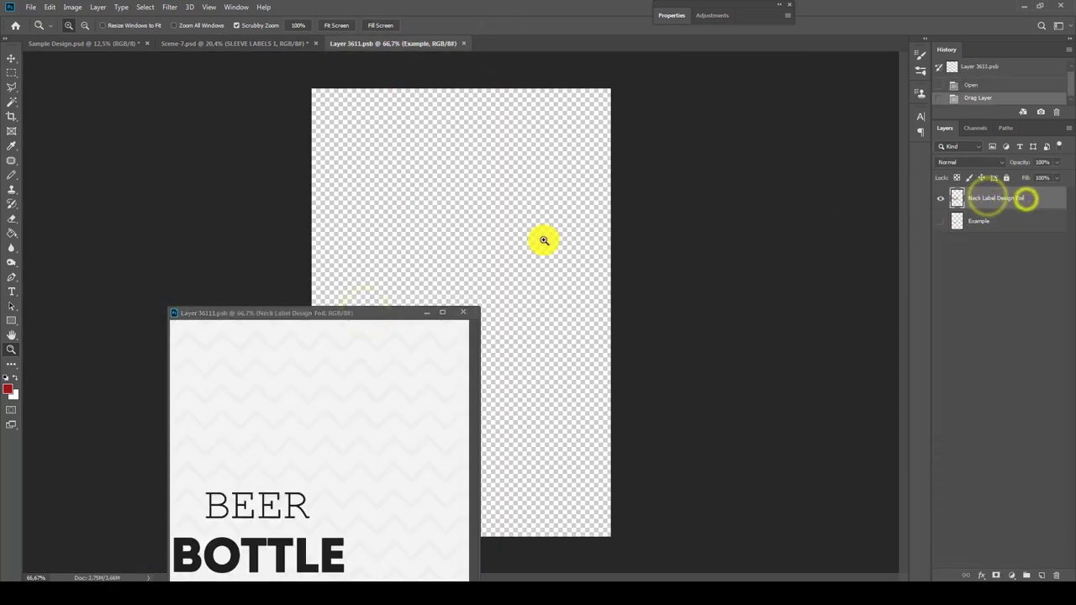
pyautogui.click(462, 313)
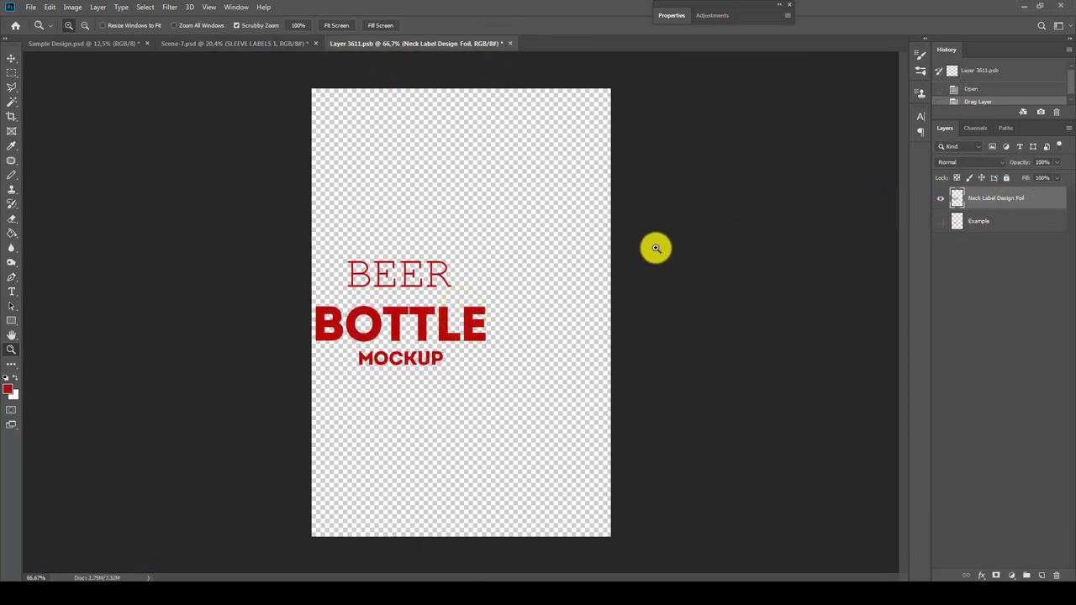
pyautogui.click(404, 300)
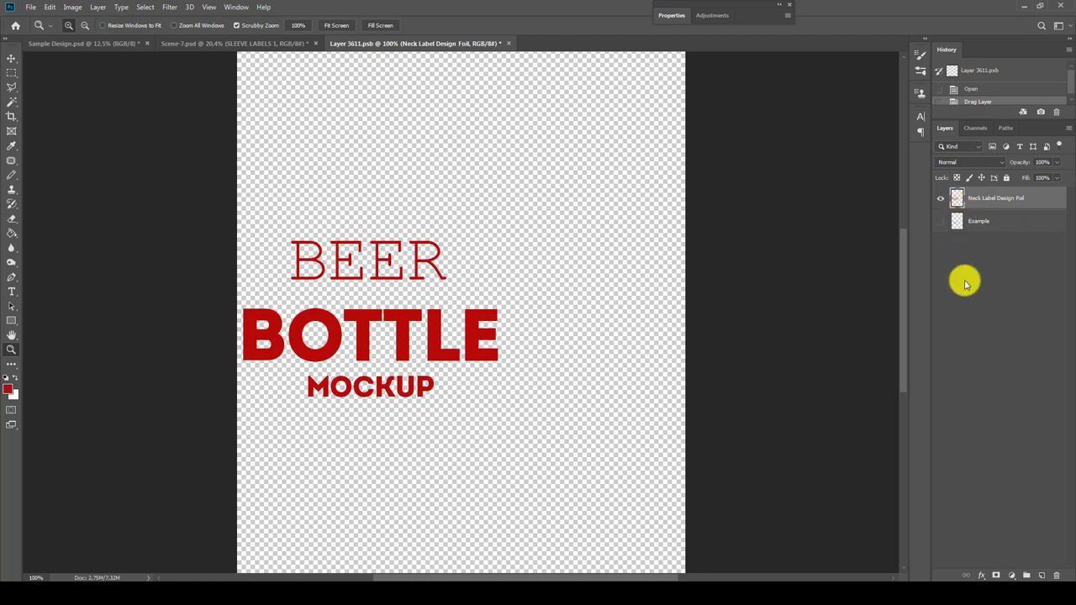
# Mask out the word BOTTLE on the foil layer, then save and close the foil document.
pyautogui.click(996, 575)
pyautogui.click(11, 175)
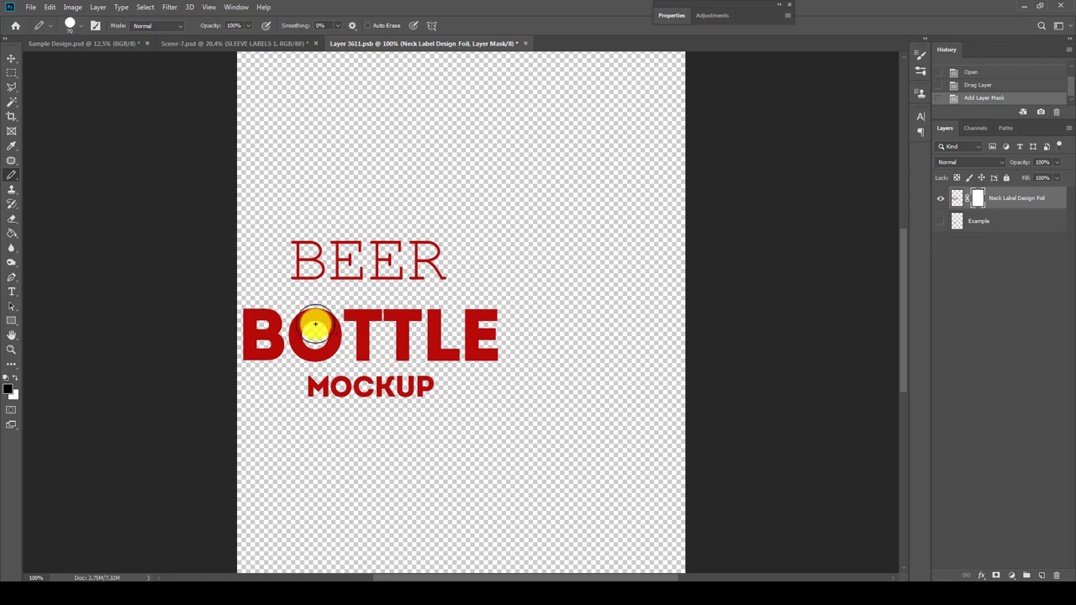
pyautogui.moveTo(249, 320)
pyautogui.mouseDown()
pyautogui.moveTo(510, 308)
pyautogui.moveTo(495, 346)
pyautogui.moveTo(248, 344)
pyautogui.mouseUp()
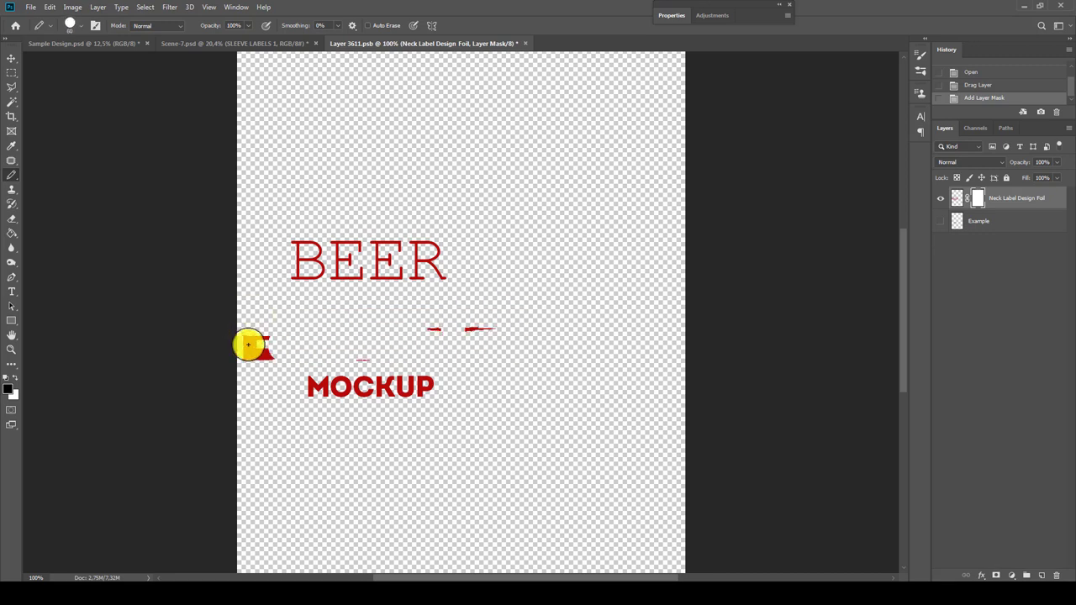
pyautogui.moveTo(519, 331); pyautogui.dragTo(361, 327)
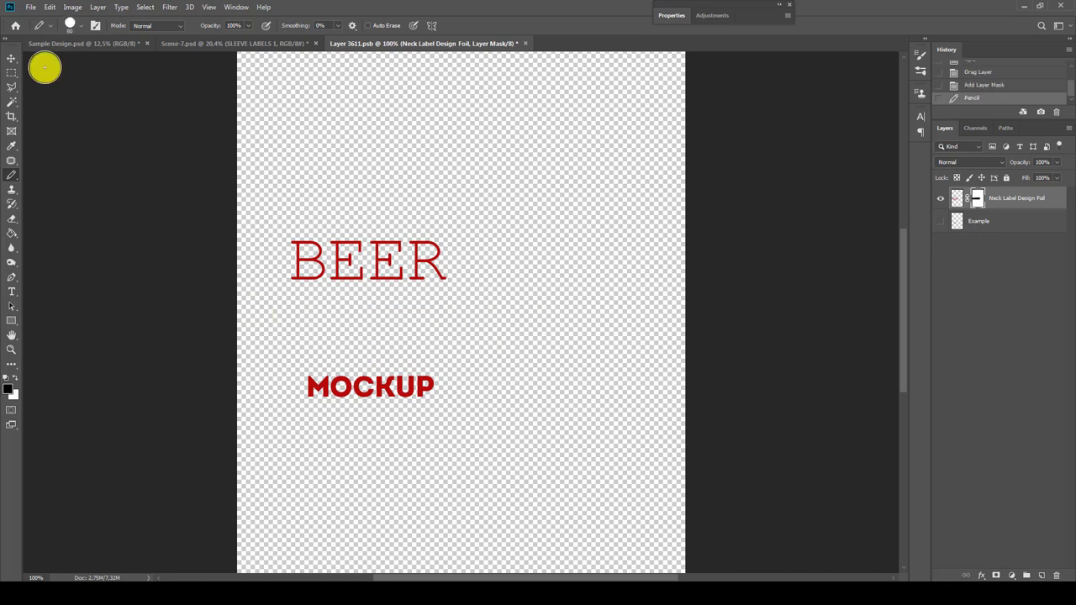
pyautogui.click(11, 72)
pyautogui.click(525, 43)
pyautogui.click(482, 223)
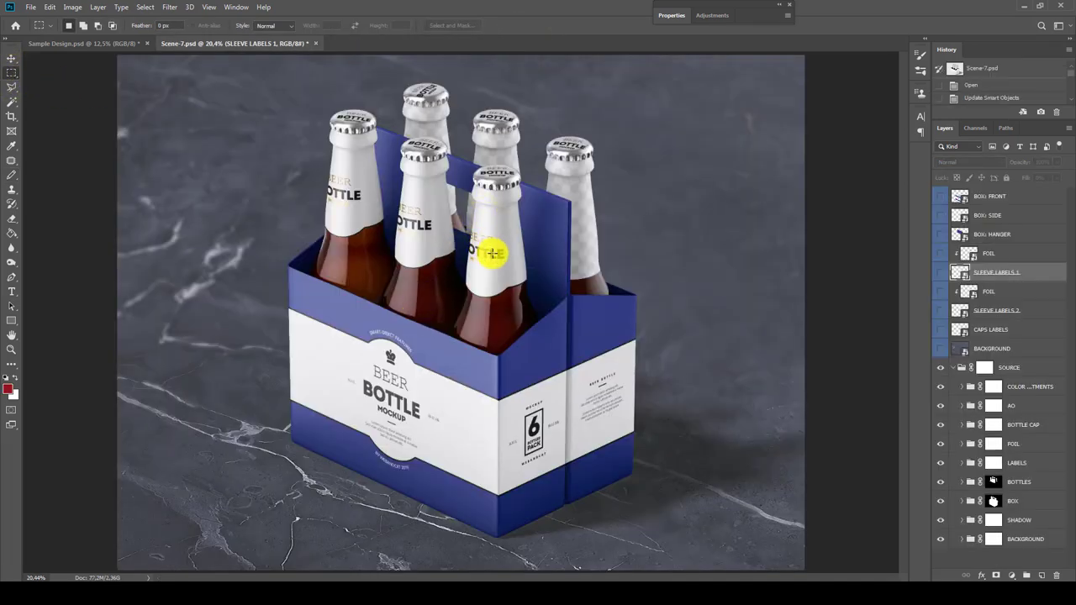
# Zoom in on the front bottle's BEER foil lettering and reopen SLEEVE LABELS 1.
pyautogui.press('z')
pyautogui.moveTo(492, 253); pyautogui.dragTo(500, 249)
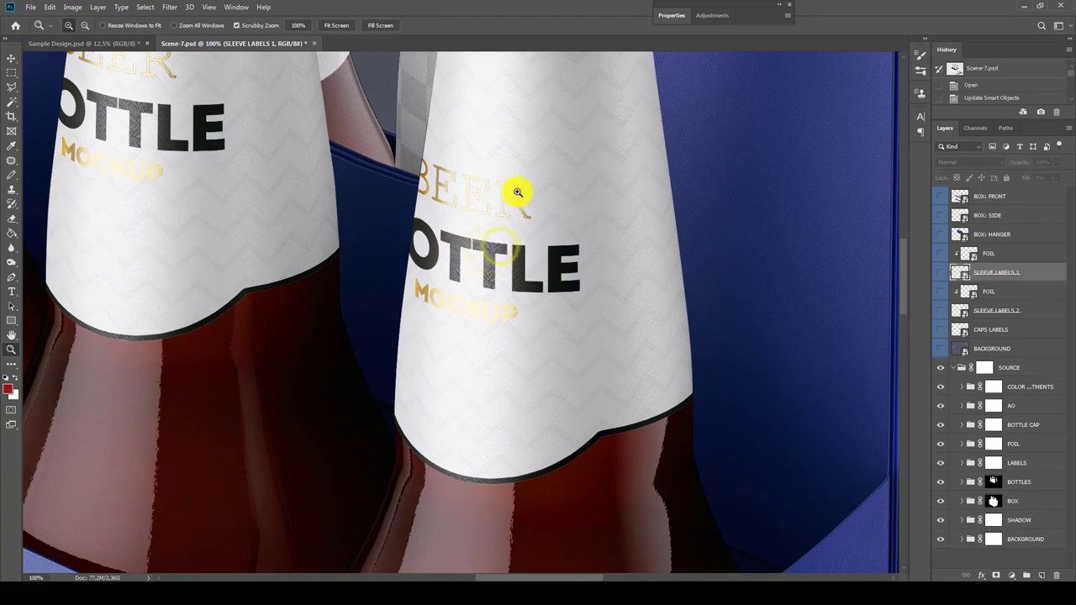
pyautogui.click(524, 191)
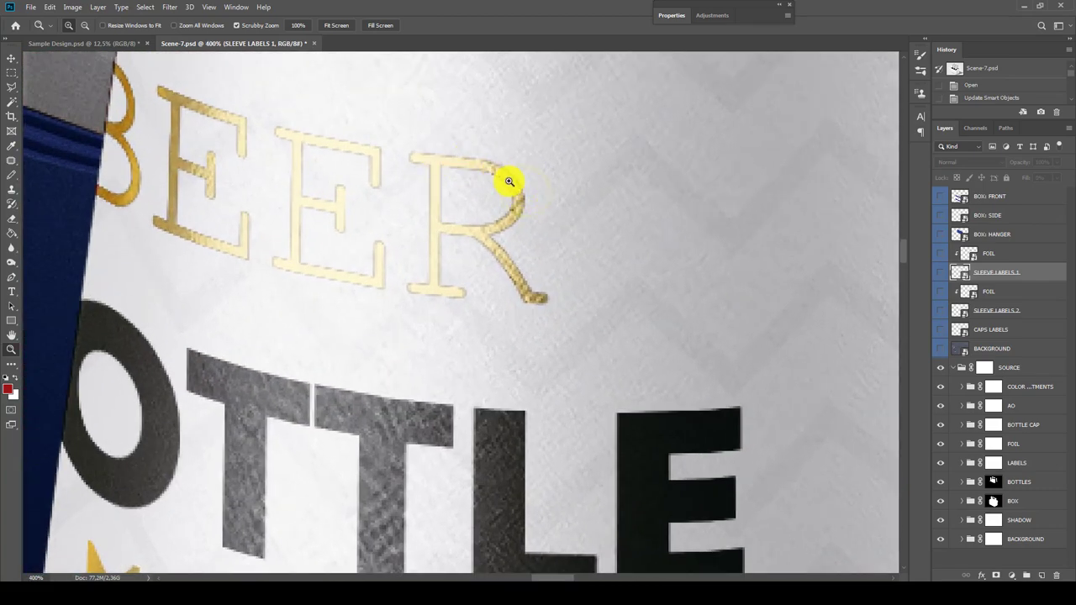
pyautogui.doubleClick(963, 271)
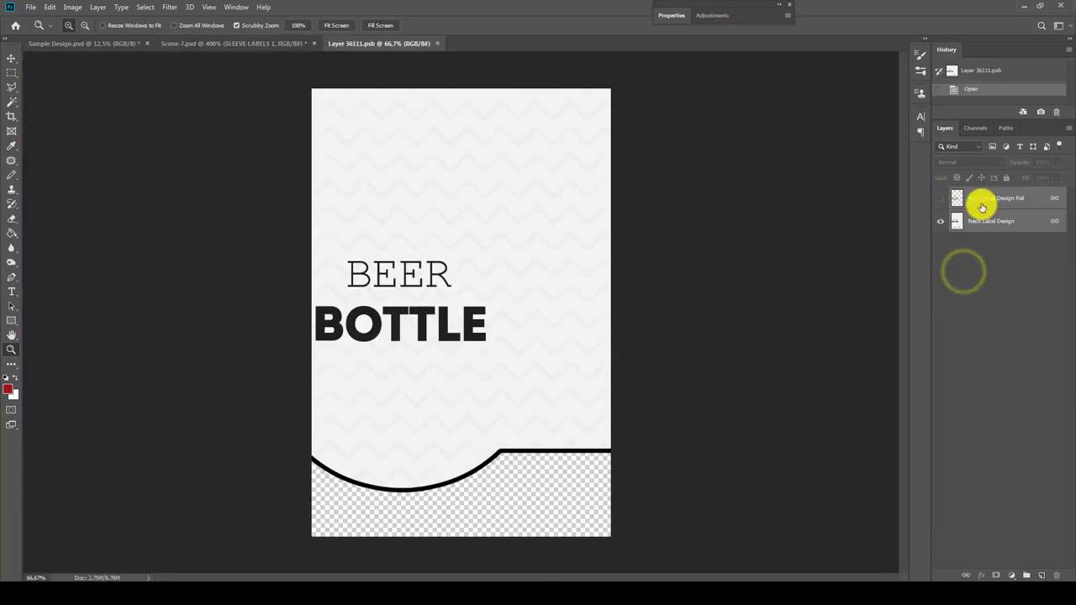
# Add a trial empty layer above Neck Label Design, zoom in on BEER, then delete it.
pyautogui.click(980, 221)
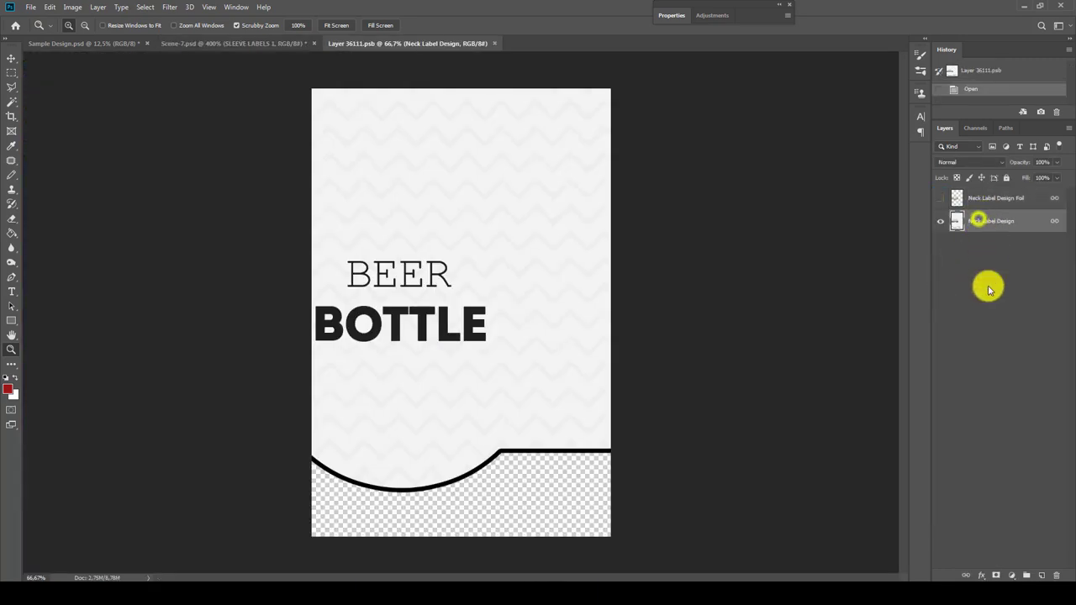
pyautogui.click(1042, 575)
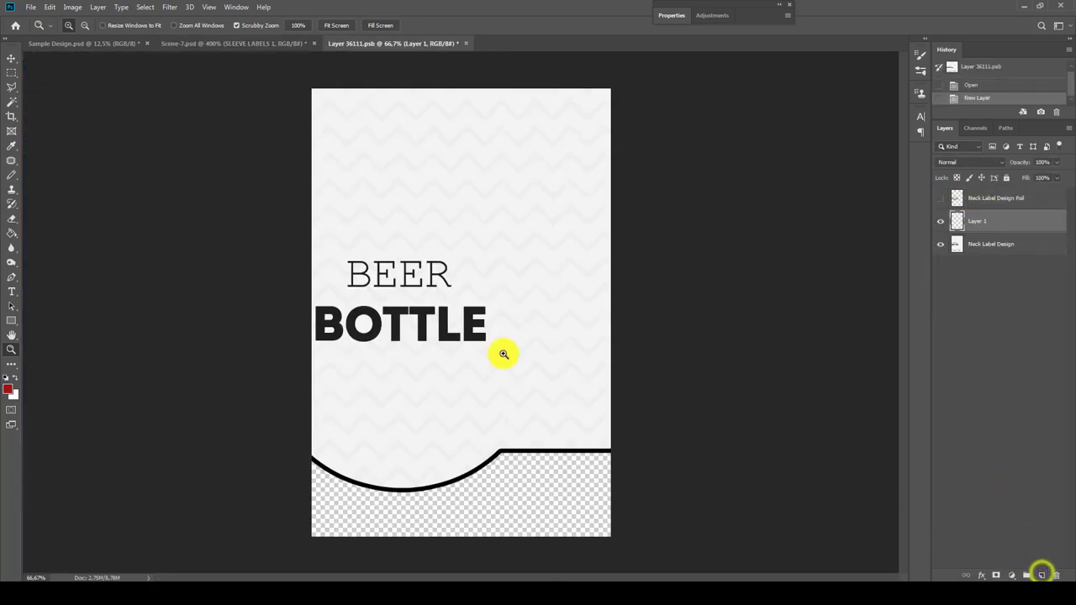
pyautogui.click(414, 308)
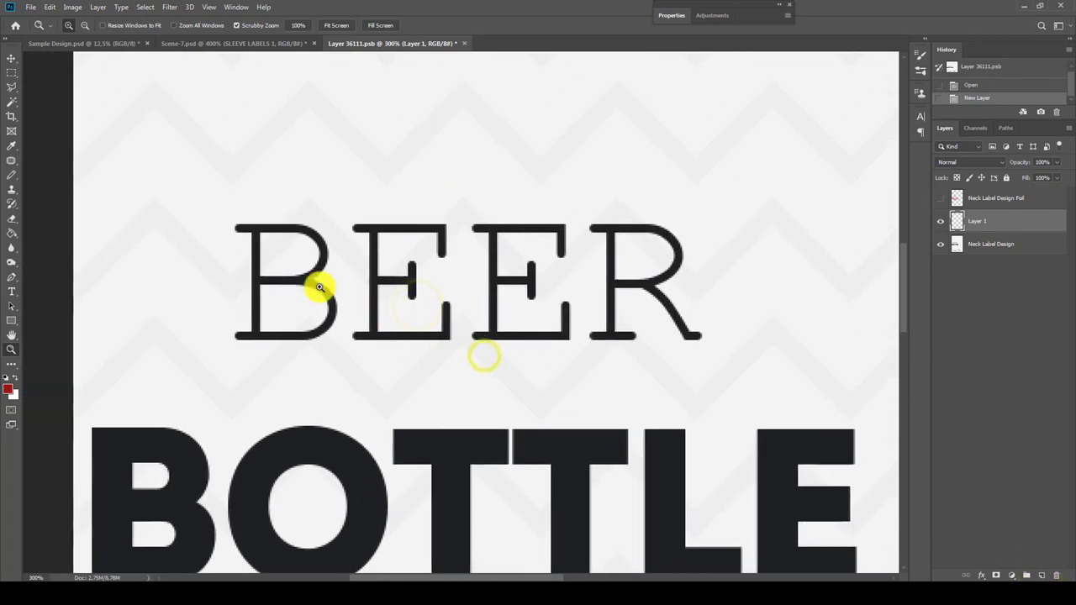
pyautogui.press('b')
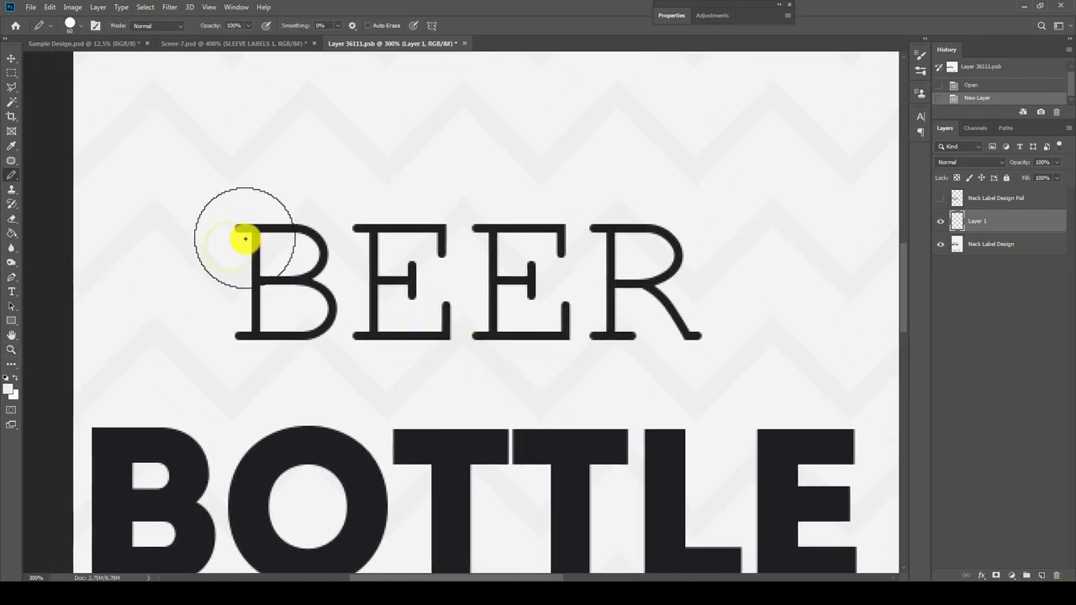
pyautogui.press('[')
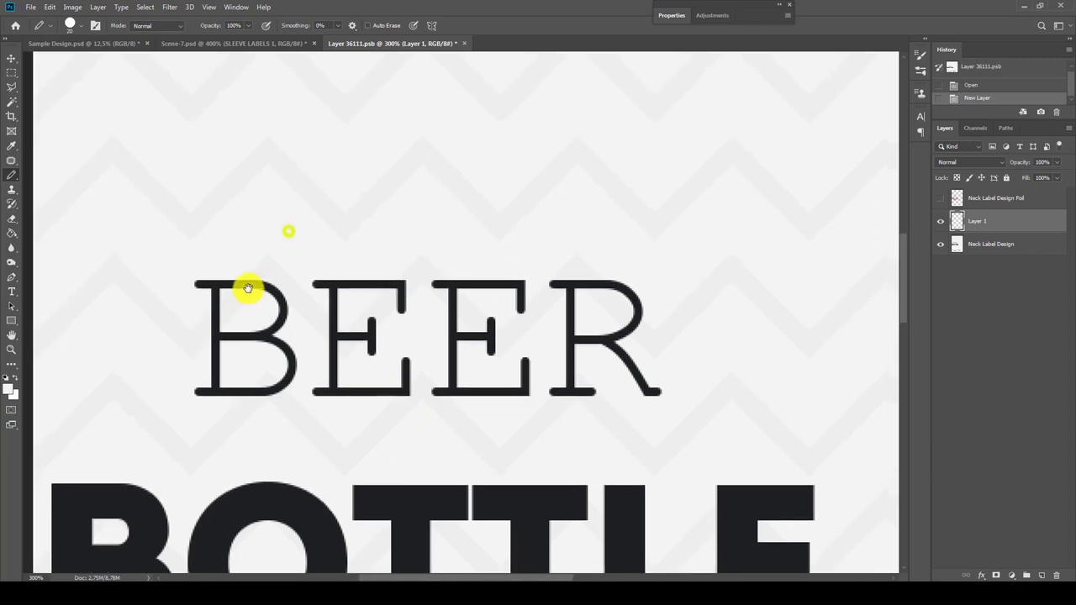
pyautogui.scroll(3, 289, 233)
pyautogui.hscroll(2, 252, 311)
pyautogui.press('Delete')
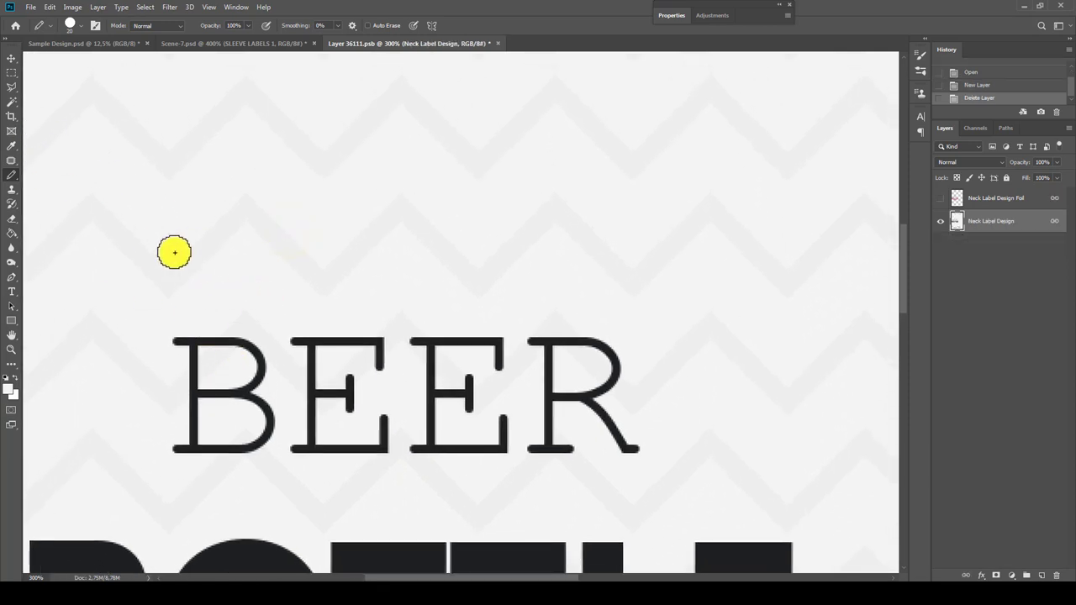
# Copy a background patch from above BEER into a new layer and nudge it down over BEER.
pyautogui.click(10, 71)
pyautogui.moveTo(146, 308); pyautogui.dragTo(669, 90)
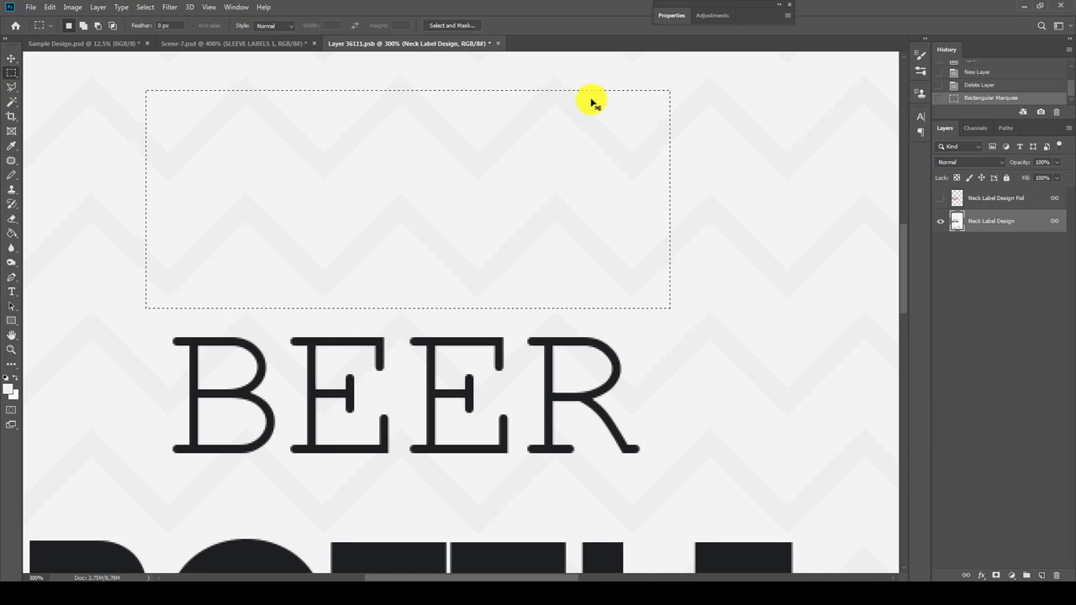
pyautogui.hotkey('ctrl', 'c')
pyautogui.hotkey('ctrl', 'v')
pyautogui.press('v')
pyautogui.hotkey('shift', 'Down')
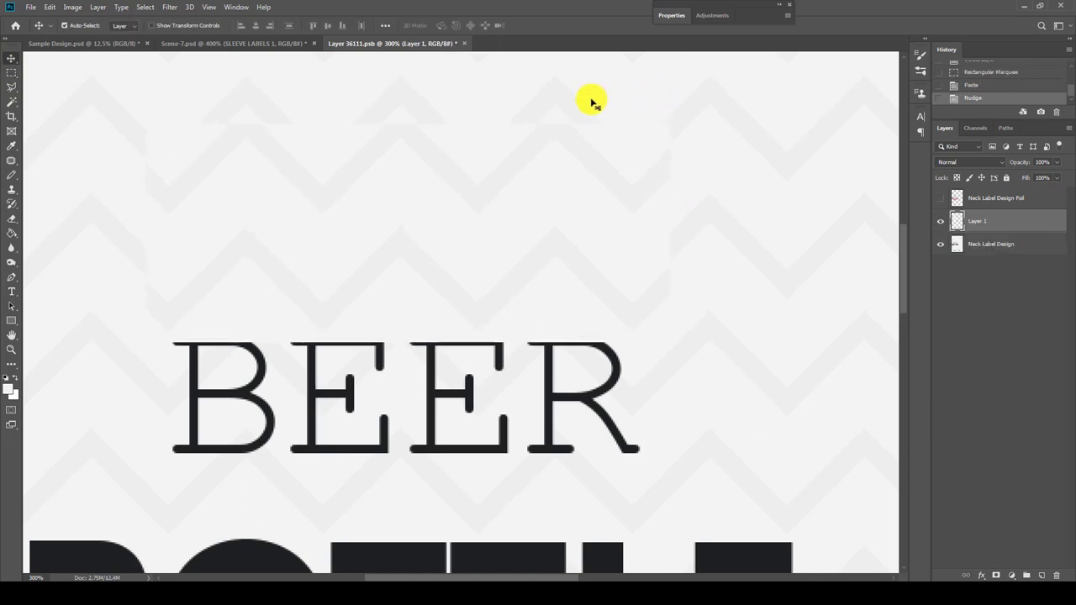
pyautogui.hotkey('shift', 'Down')
pyautogui.hotkey('shift', 'Down')
pyautogui.hotkey('shift', 'Down')
pyautogui.hotkey('shift', 'Down')
pyautogui.hotkey('shift', 'Down')
pyautogui.hotkey('shift', 'Down')
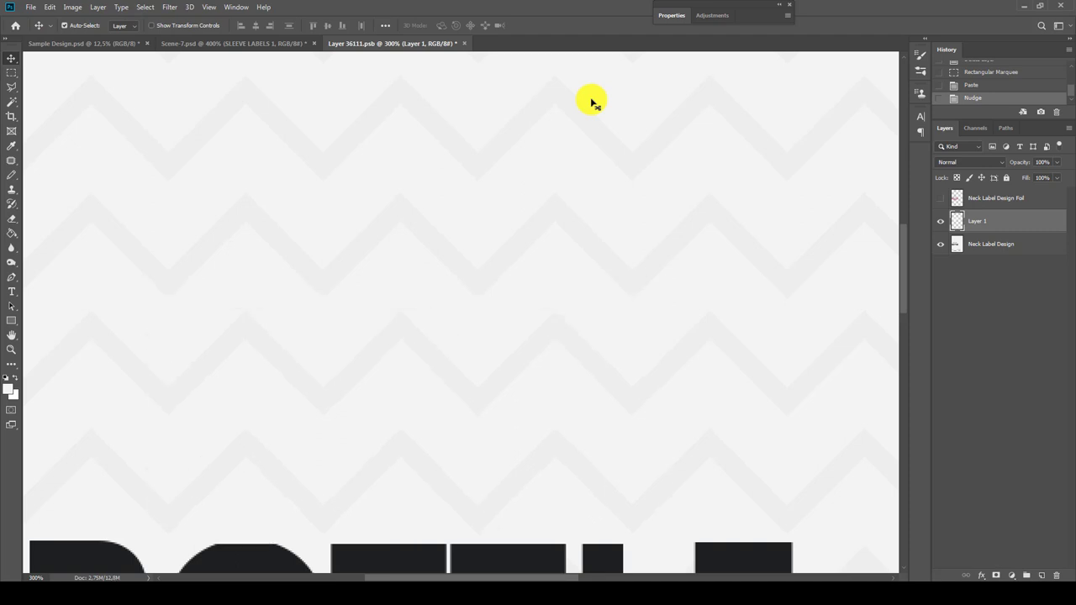
# Clear the part of the patch overlapping BOTTLE and save the label document.
pyautogui.scroll(-1, 392, 344)
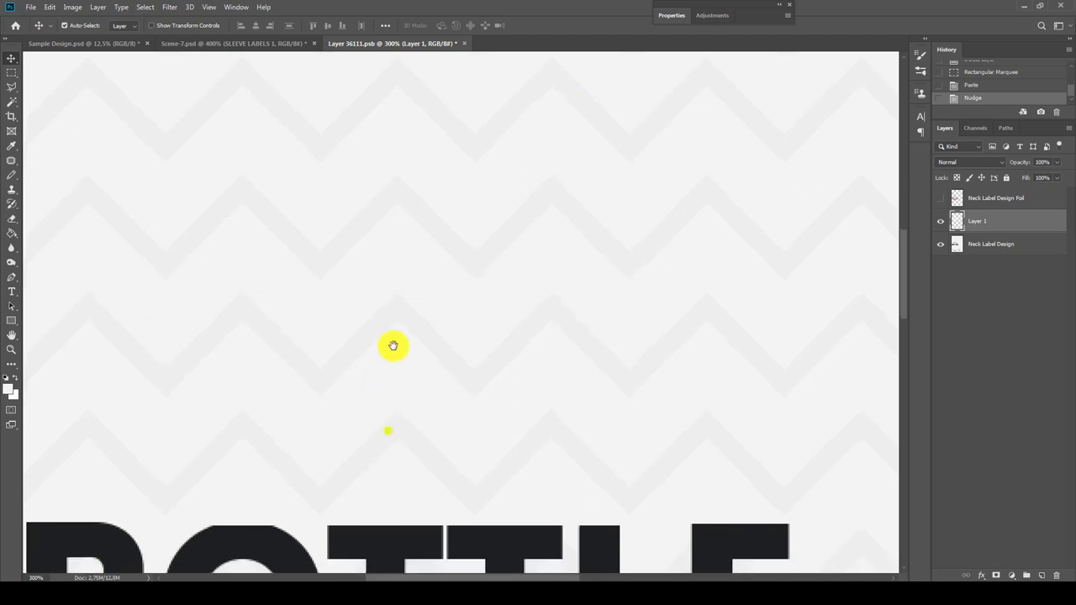
pyautogui.scroll(-5, 391, 343)
pyautogui.press('m')
pyautogui.moveTo(126, 428); pyautogui.dragTo(801, 301)
pyautogui.press('Delete')
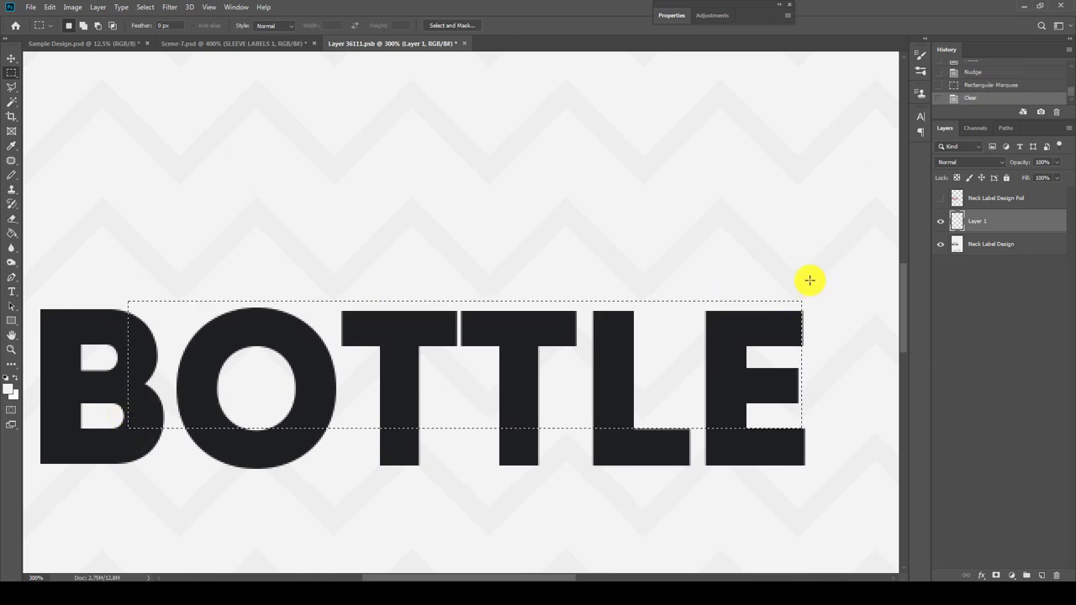
pyautogui.hotkey('ctrl', 's')
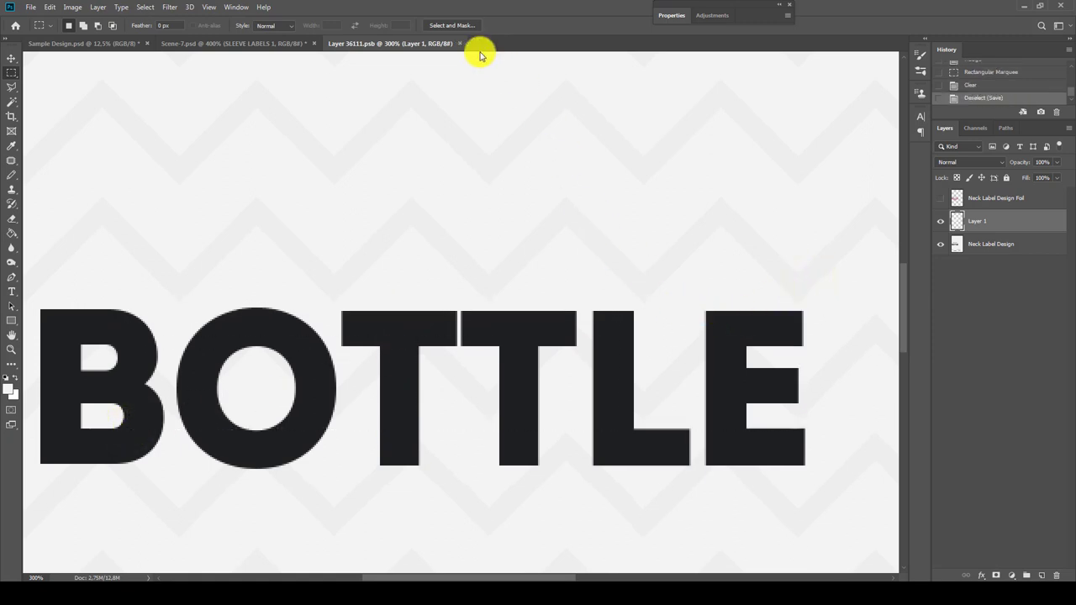
# Close the .psb label file, fit Scene-7 to screen, and select the SLEEVE LABELS 2 layer.
pyautogui.click(459, 44)
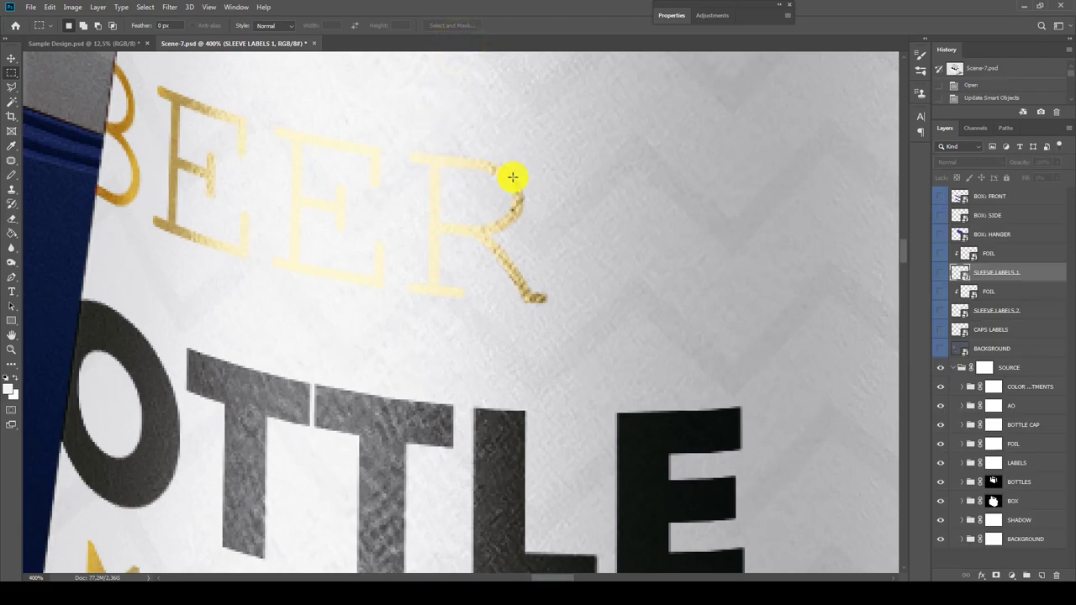
pyautogui.click(12, 348)
pyautogui.rightClick(436, 340)
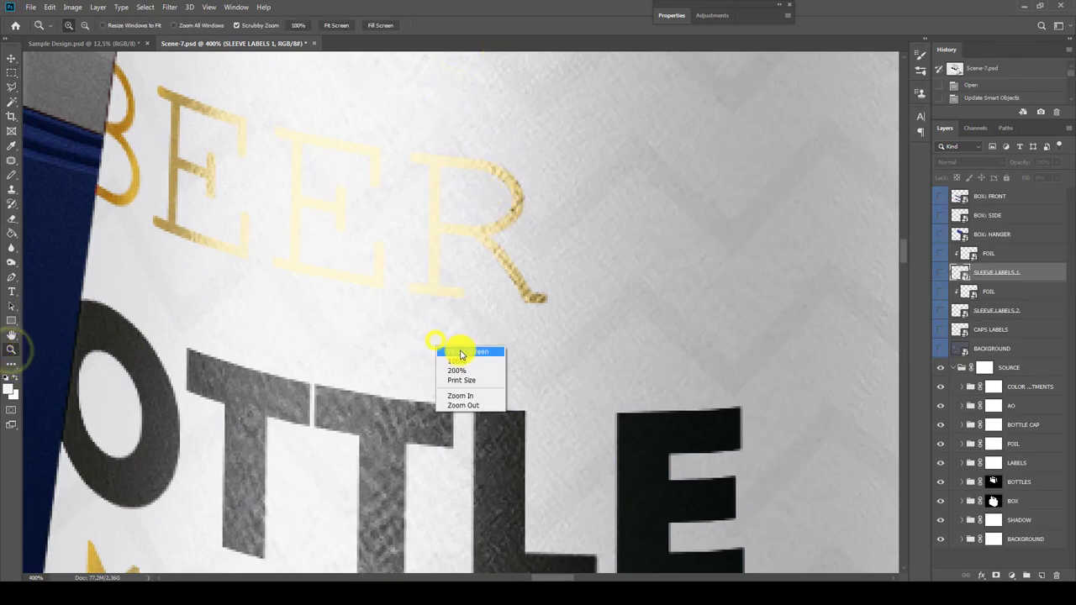
pyautogui.click(461, 351)
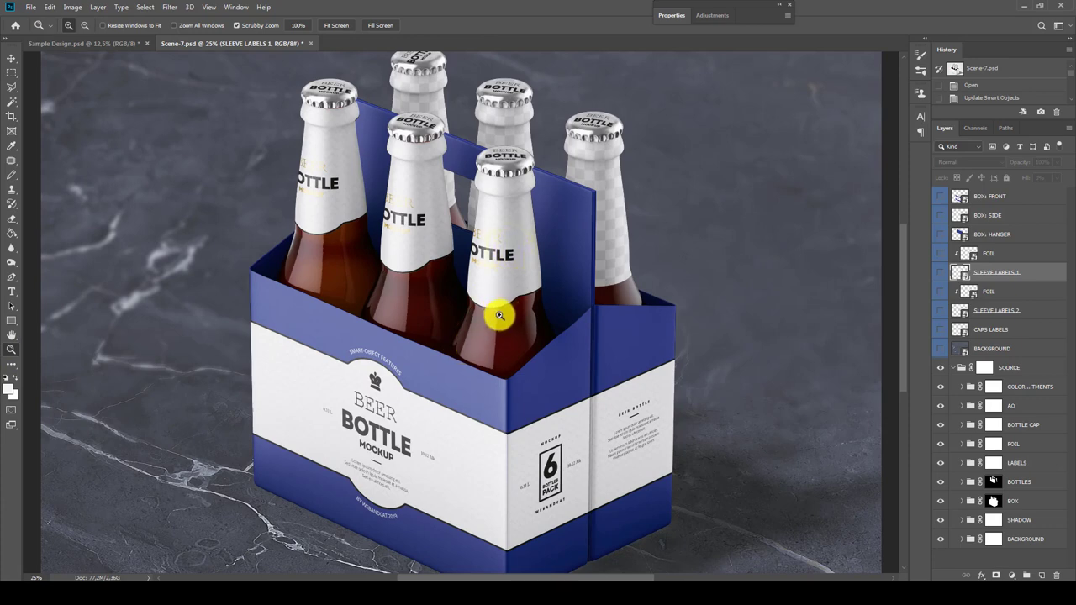
pyautogui.click(949, 311)
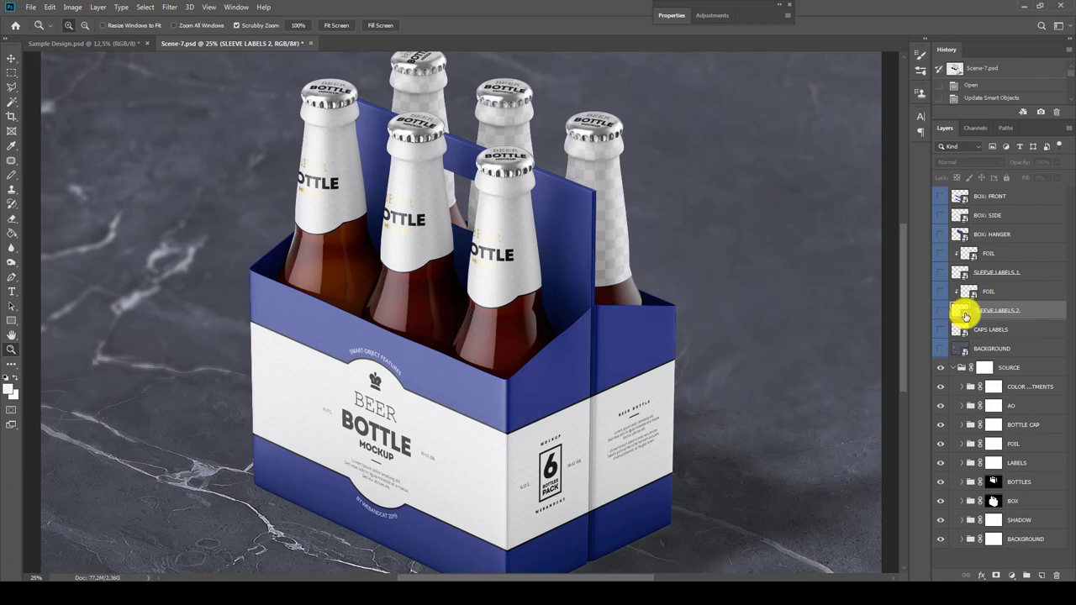
# Copy the neck label layers into SLEEVE LABELS 2 and nudge them up 2 px.
pyautogui.doubleClick(962, 318)
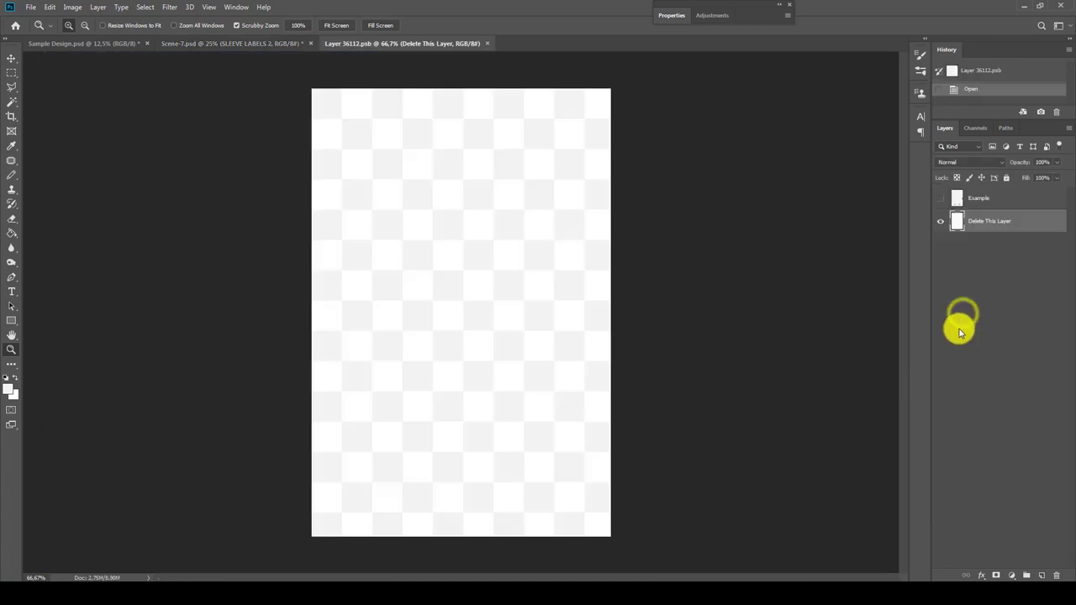
pyautogui.click(941, 220)
pyautogui.click(116, 43)
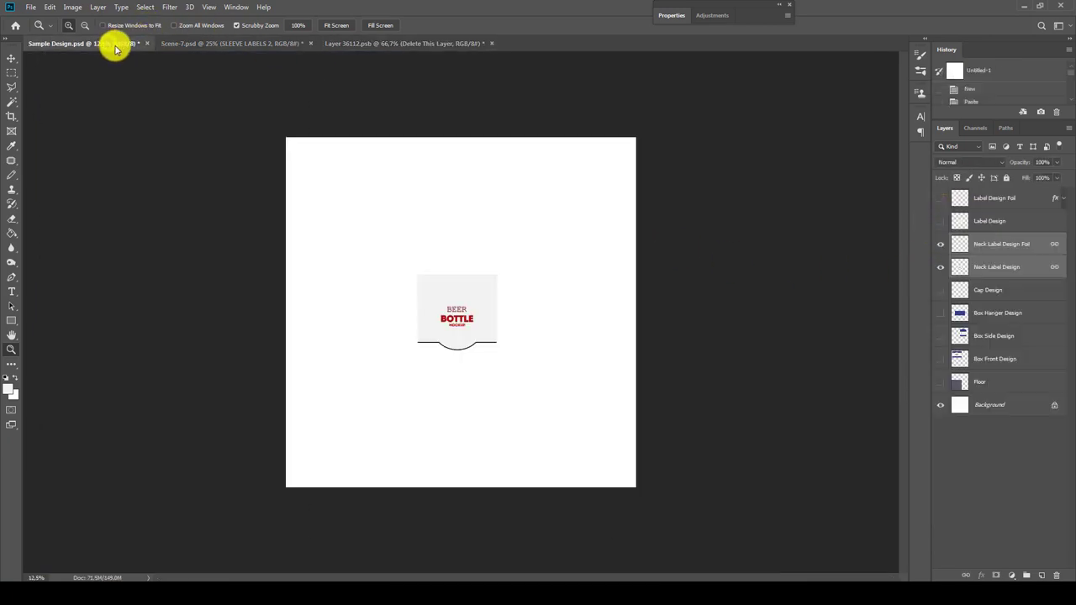
pyautogui.moveTo(117, 70); pyautogui.dragTo(348, 487)
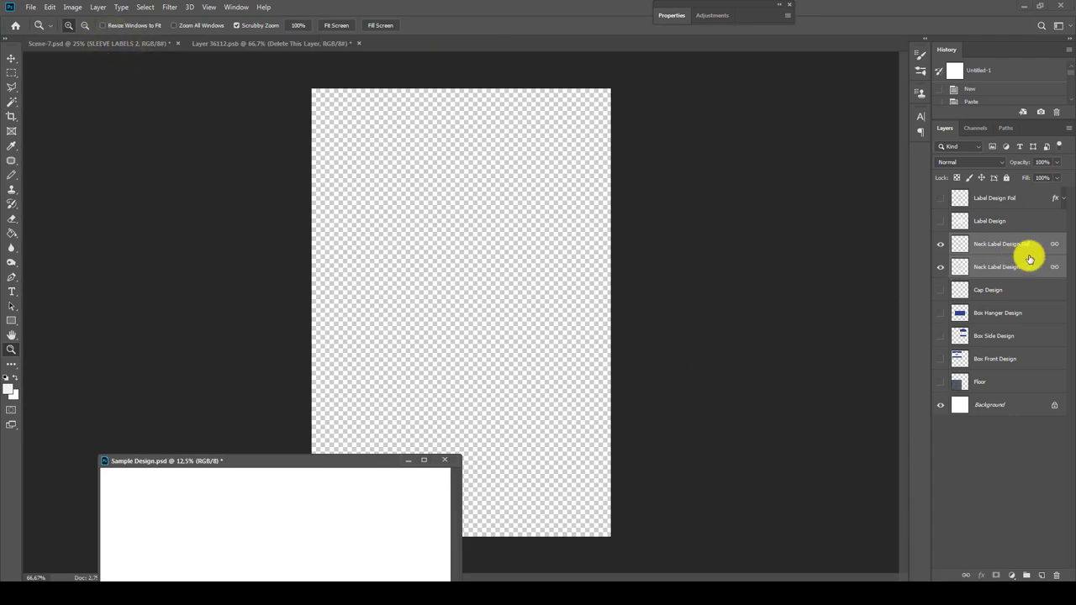
pyautogui.moveTo(1026, 255); pyautogui.dragTo(607, 270)
pyautogui.press('v')
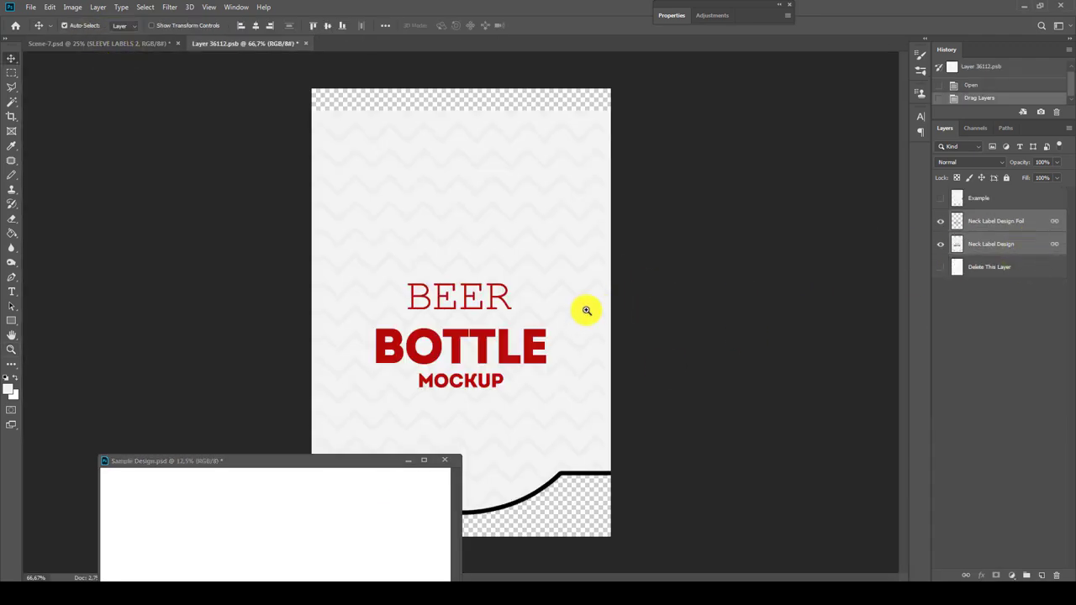
pyautogui.press('Up')
pyautogui.press('Up')
pyautogui.press('Up')
pyautogui.press('Up')
pyautogui.press('Up')
pyautogui.press('Up')
pyautogui.press('Up')
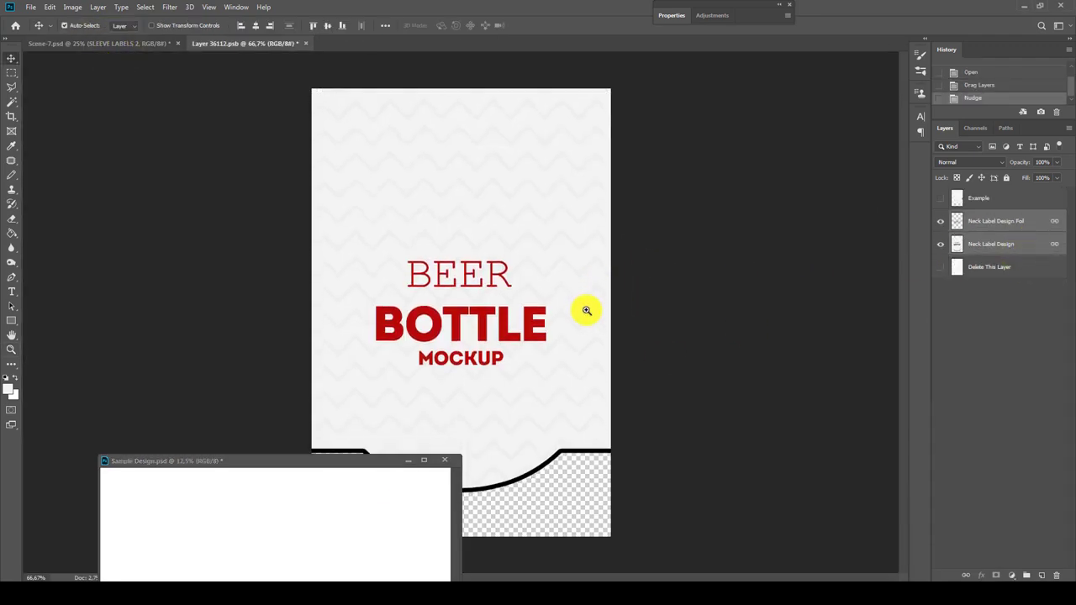
pyautogui.press('Up')
pyautogui.press('Up')
pyautogui.press('Up')
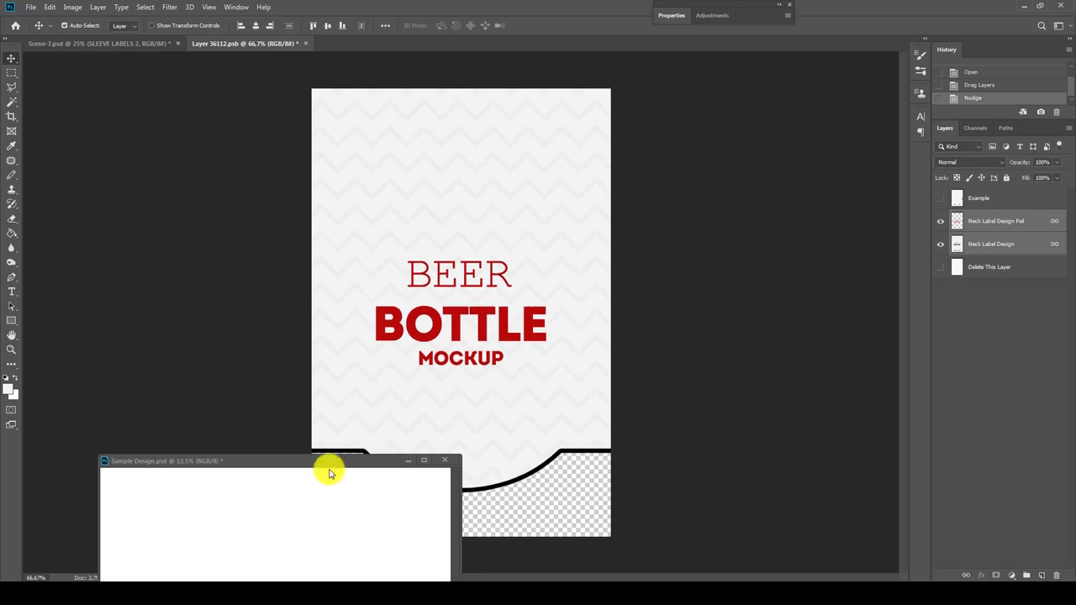
# Redock Sample Design, then save and close the SLEEVE LABELS 2 smart object.
pyautogui.moveTo(329, 461); pyautogui.dragTo(444, 45)
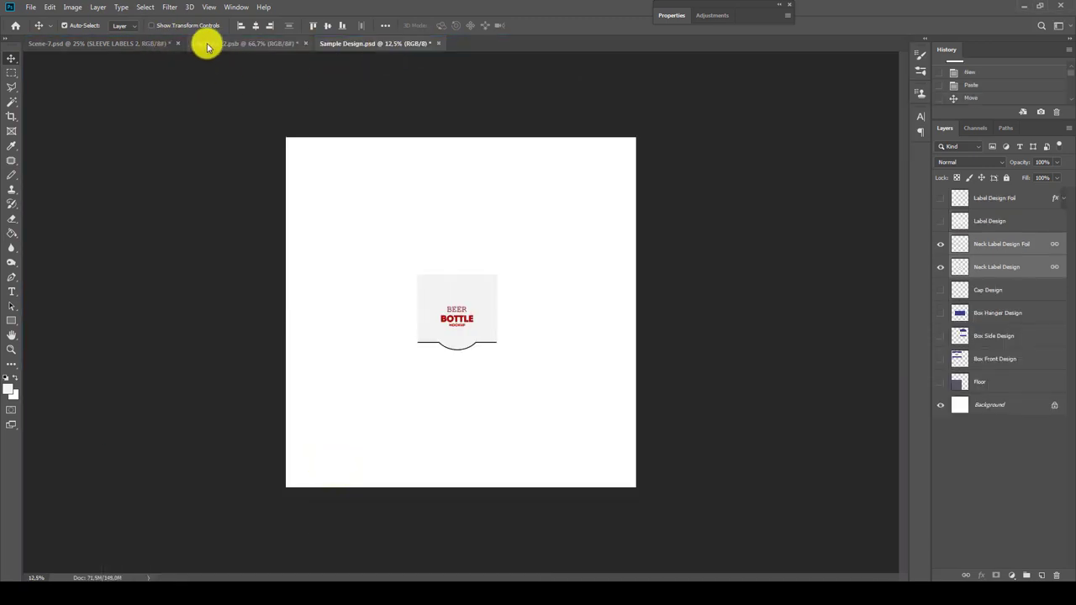
pyautogui.click(207, 43)
pyautogui.click(306, 43)
pyautogui.click(494, 221)
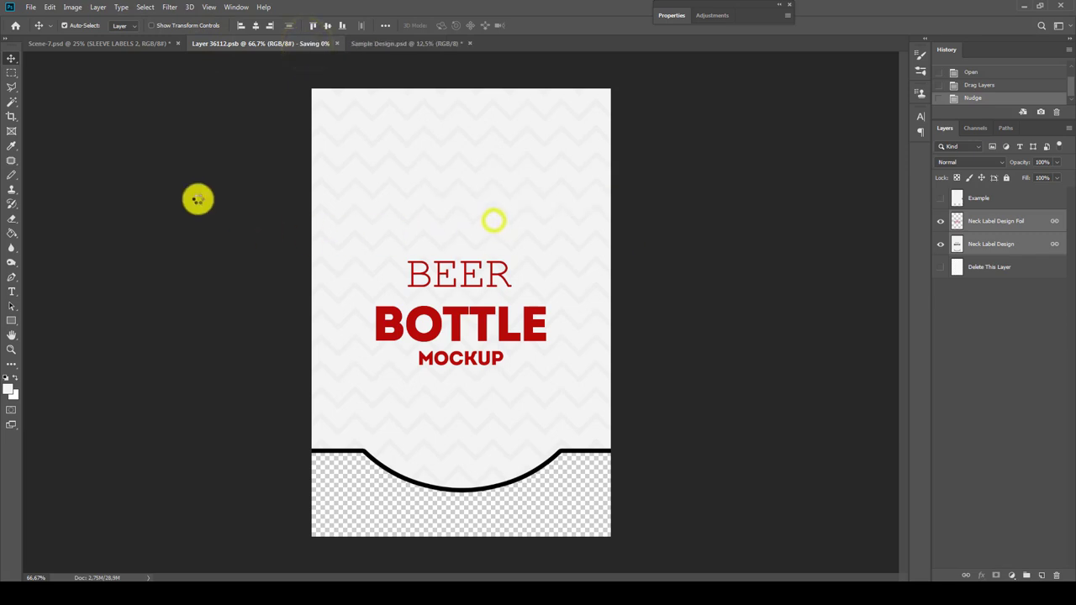
pyautogui.click(12, 75)
# Zoom Scene-7 in on the neck labels and move the label design about 72 px right.
pyautogui.moveTo(106, 43); pyautogui.dragTo(347, 53)
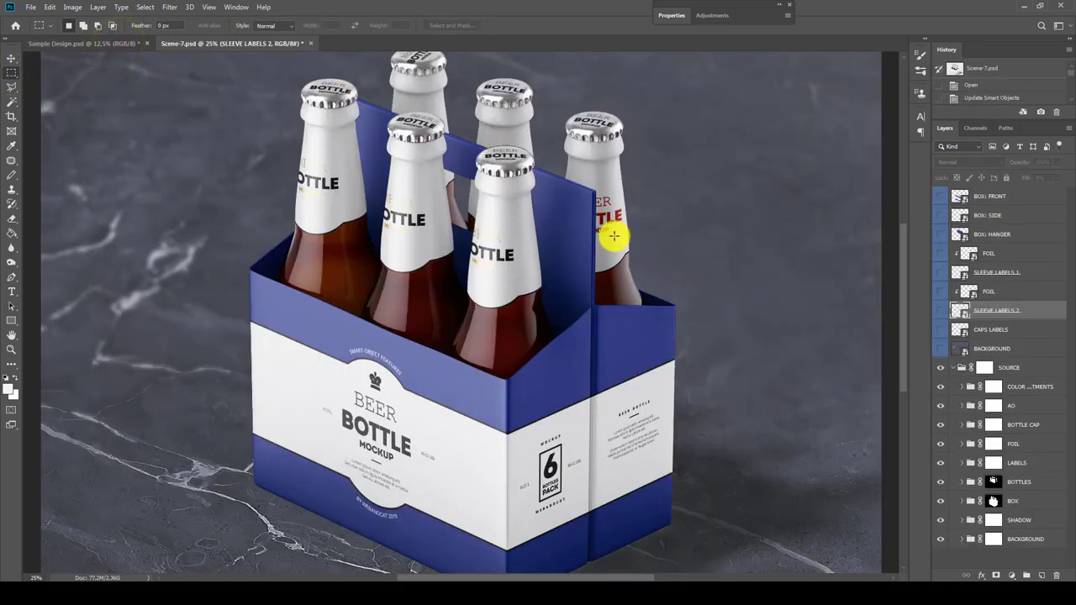
pyautogui.press('z')
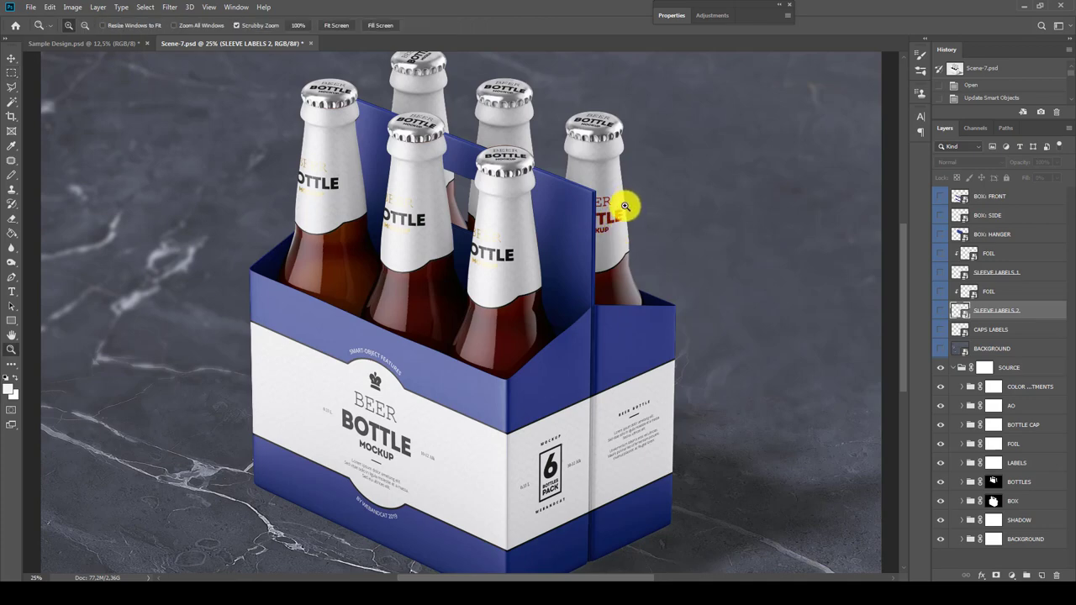
pyautogui.click(622, 204)
pyautogui.click(621, 203)
pyautogui.click(623, 210)
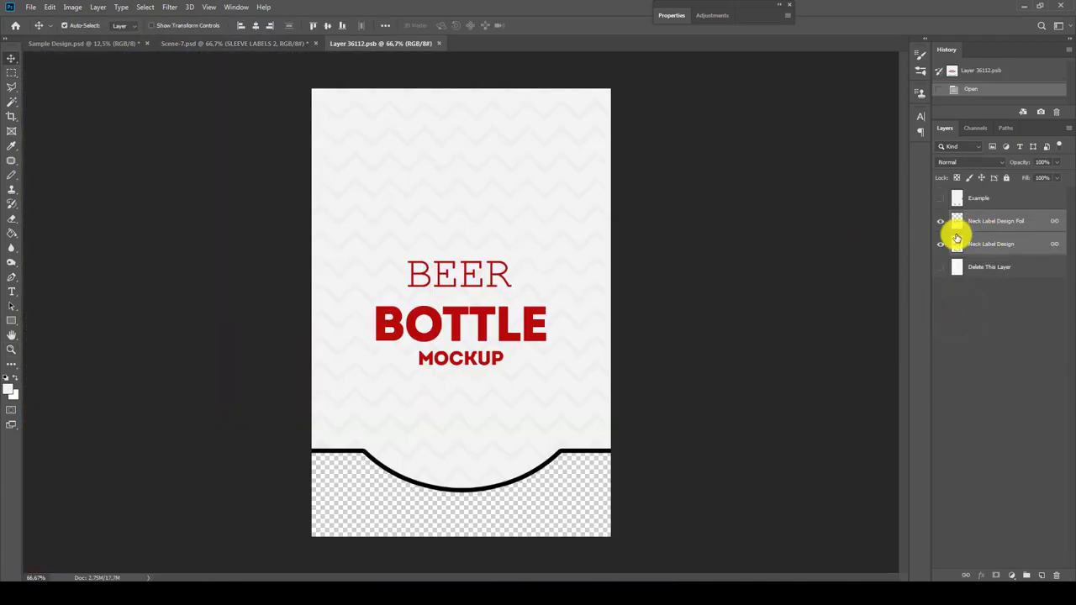
pyautogui.hotkey('ctrl', 't')
pyautogui.moveTo(394, 361); pyautogui.dragTo(460, 363)
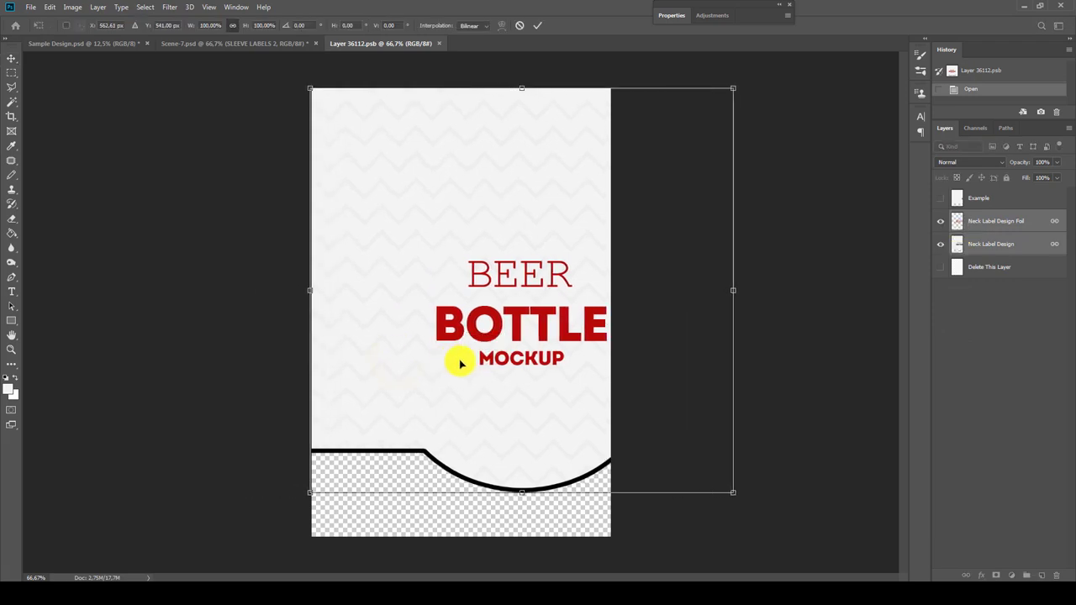
pyautogui.press('Return')
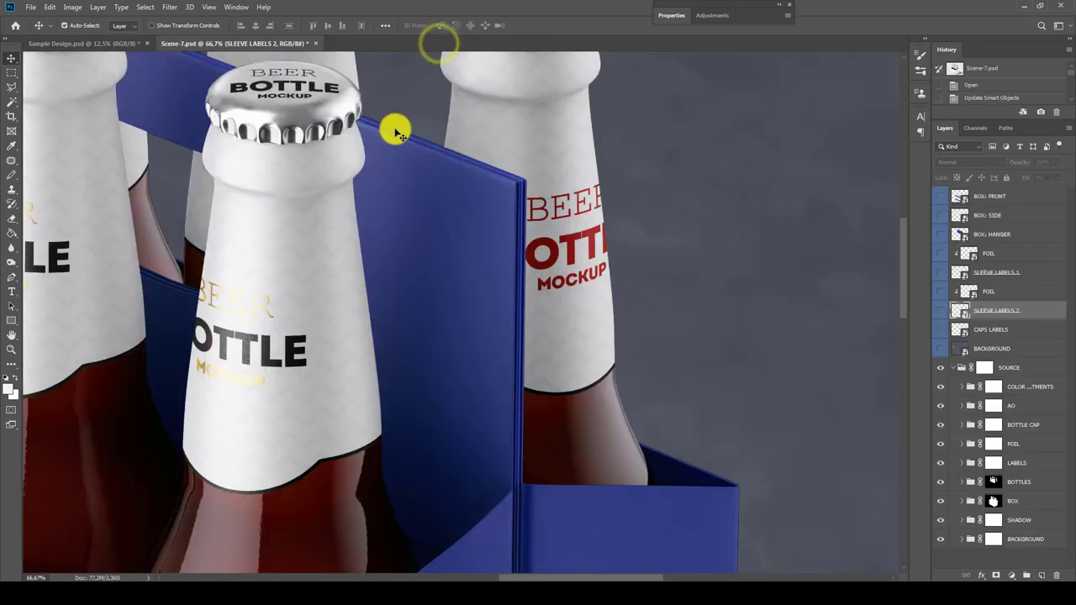
# In SLEEVE LABELS 2, move the design further right and paste a background strip as a new layer.
pyautogui.doubleClick(963, 313)
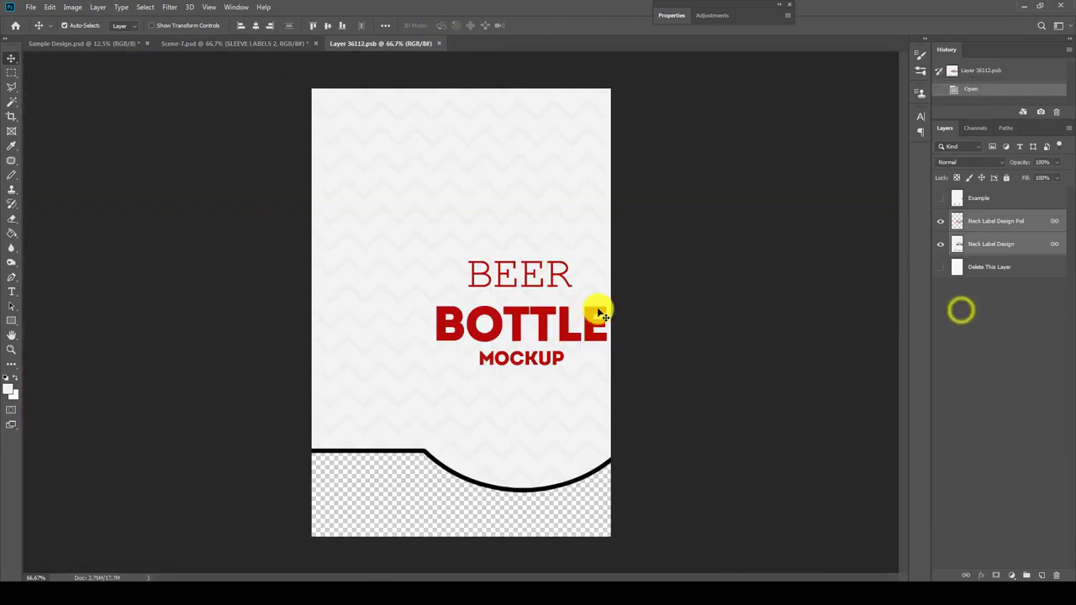
pyautogui.moveTo(396, 360); pyautogui.dragTo(538, 354)
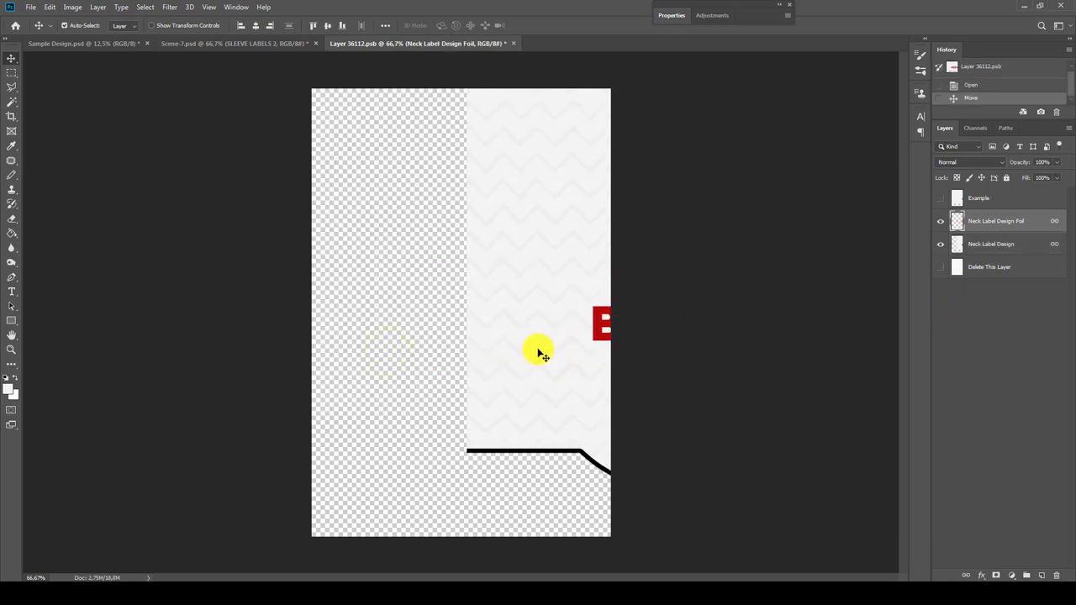
pyautogui.click(984, 243)
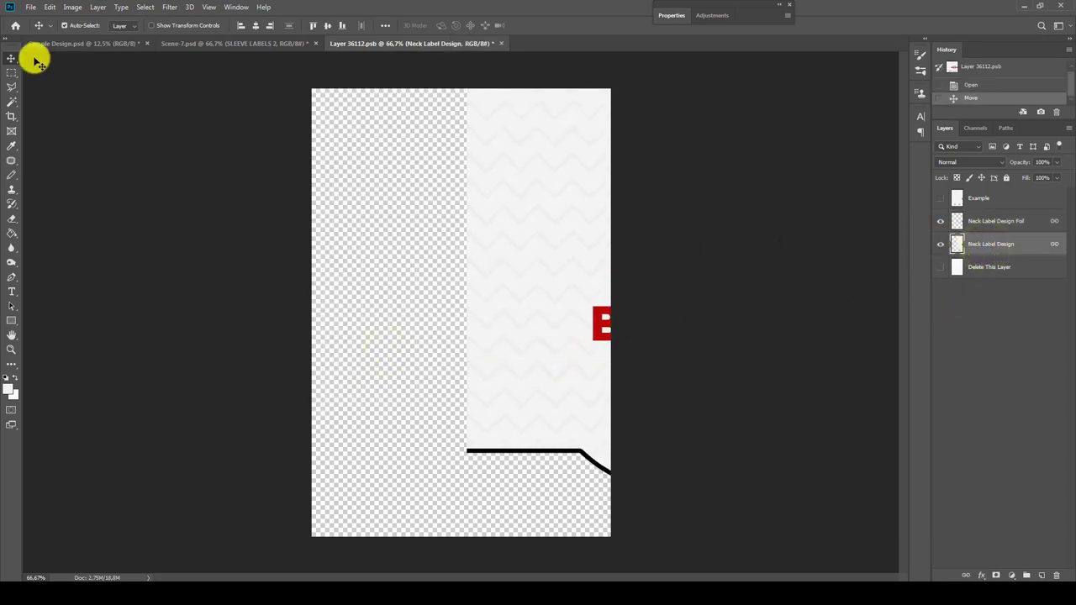
pyautogui.click(12, 72)
pyautogui.moveTo(458, 75); pyautogui.dragTo(576, 478)
pyautogui.hotkey('ctrl', 'c')
pyautogui.hotkey('ctrl', 'v')
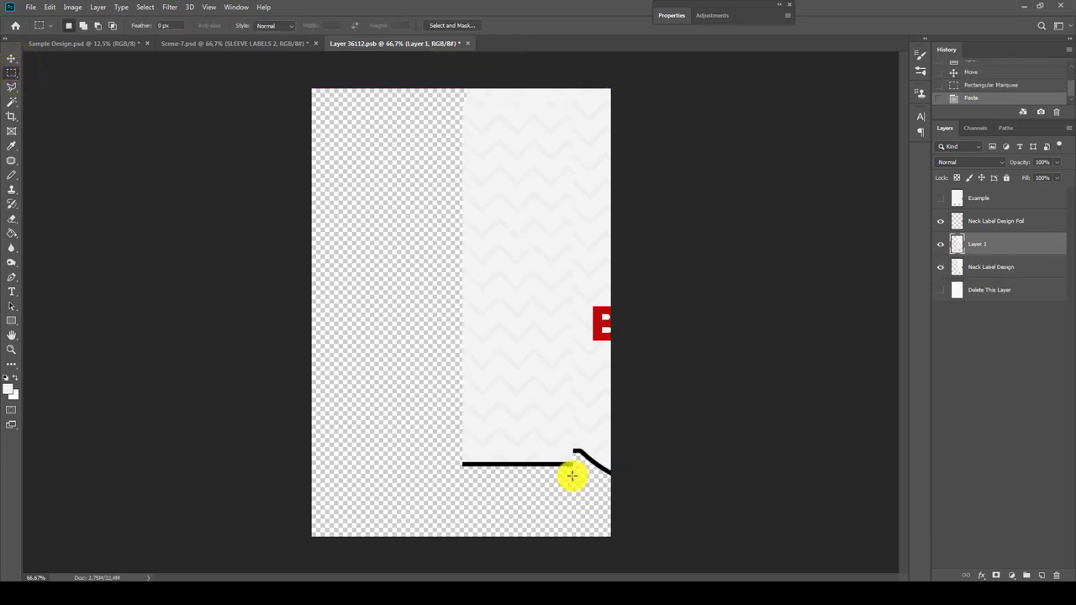
# Align the pasted strip with the bottom line by nudging it up and left.
pyautogui.press('v')
pyautogui.keyDown('ctrl'); pyautogui.click(577, 465); pyautogui.keyUp('ctrl')
pyautogui.keyDown('ctrl'); pyautogui.click(572, 458); pyautogui.keyUp('ctrl')
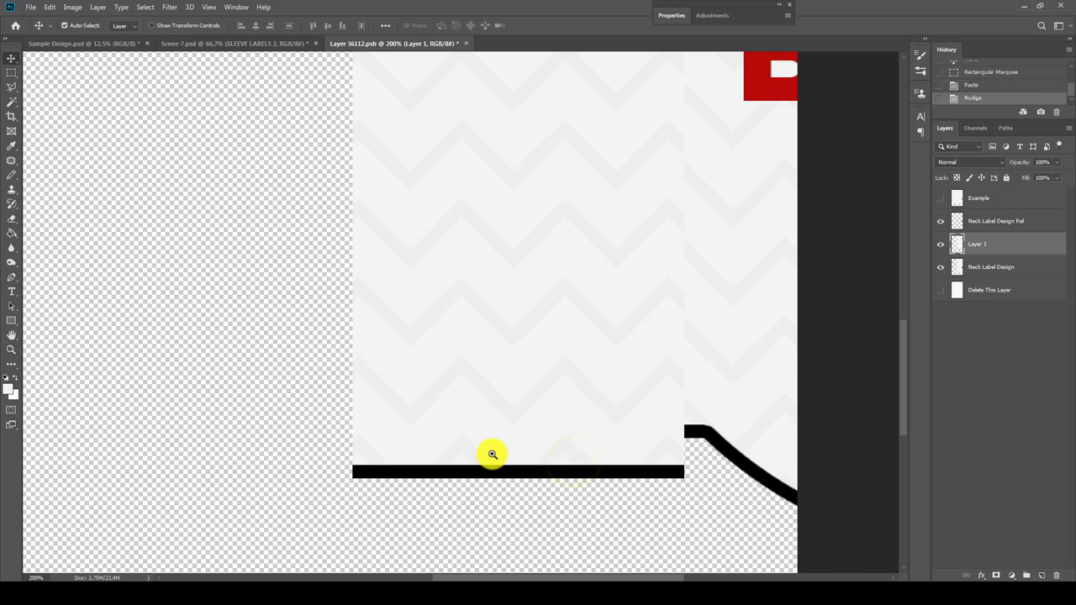
pyautogui.hotkey('shift', 'Up')
pyautogui.hotkey('shift', 'Up')
pyautogui.press('Up')
pyautogui.press('Up')
pyautogui.press('Up')
pyautogui.hotkey('shift', 'Left')
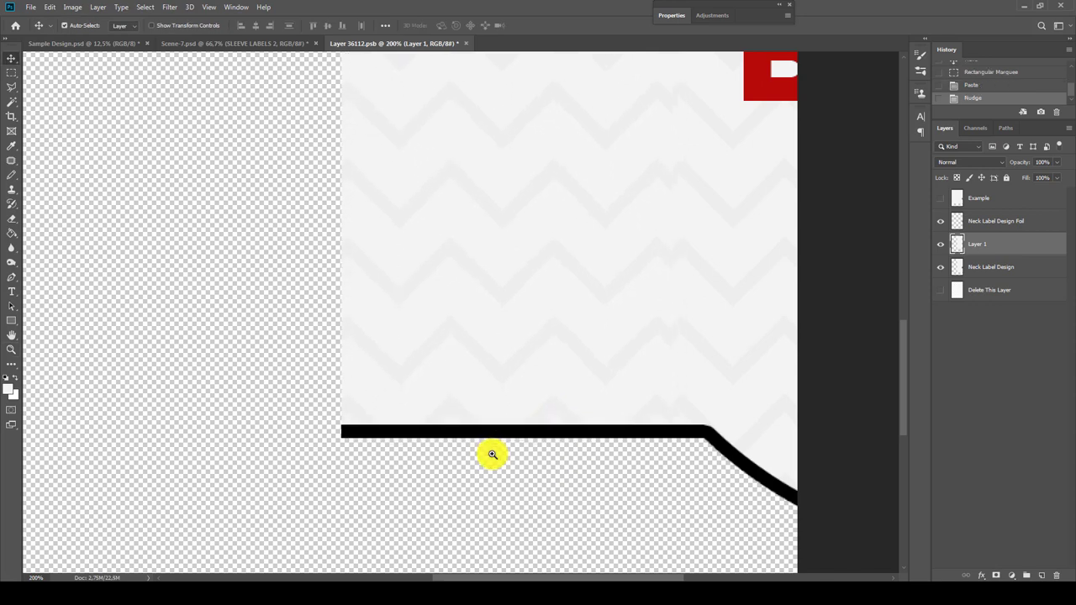
pyautogui.hotkey('shift', 'Left')
pyautogui.hotkey('shift', 'Left')
pyautogui.hotkey('shift', 'Left')
pyautogui.hotkey('shift', 'Left')
pyautogui.hotkey('shift', 'Left')
pyautogui.hotkey('shift', 'Left')
pyautogui.hotkey('shift', 'Left')
pyautogui.hotkey('shift', 'Left')
pyautogui.hotkey('shift', 'Left')
pyautogui.hotkey('shift', 'Left')
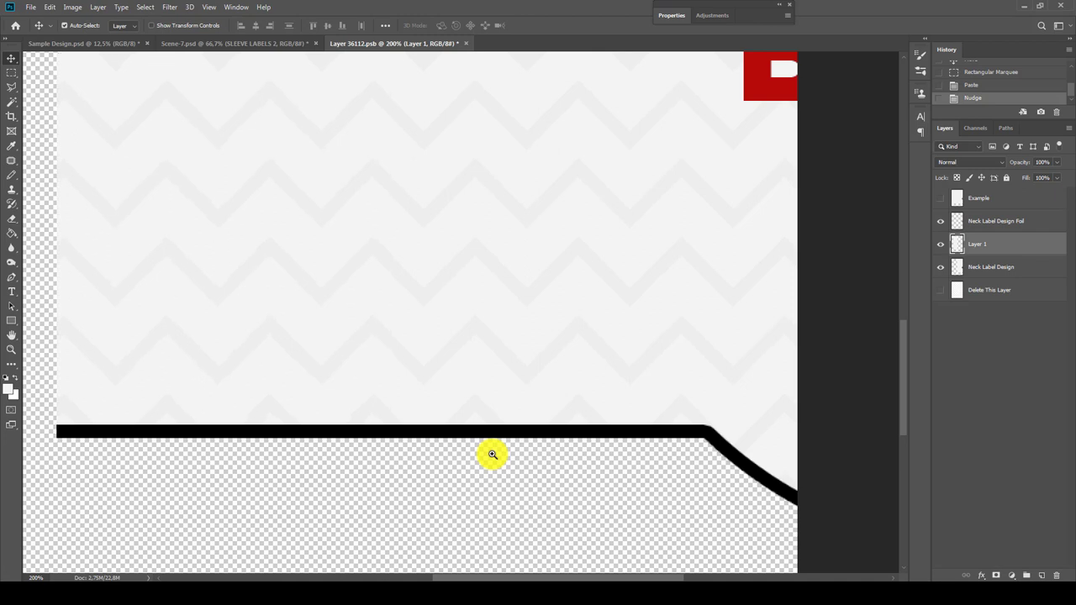
# Duplicate the strip and butt the copy against it to fill the left gap.
pyautogui.hscroll(-5, 492, 454)
pyautogui.scroll(2, 581, 427)
pyautogui.hotkey('alt', 'shift', 'Left')
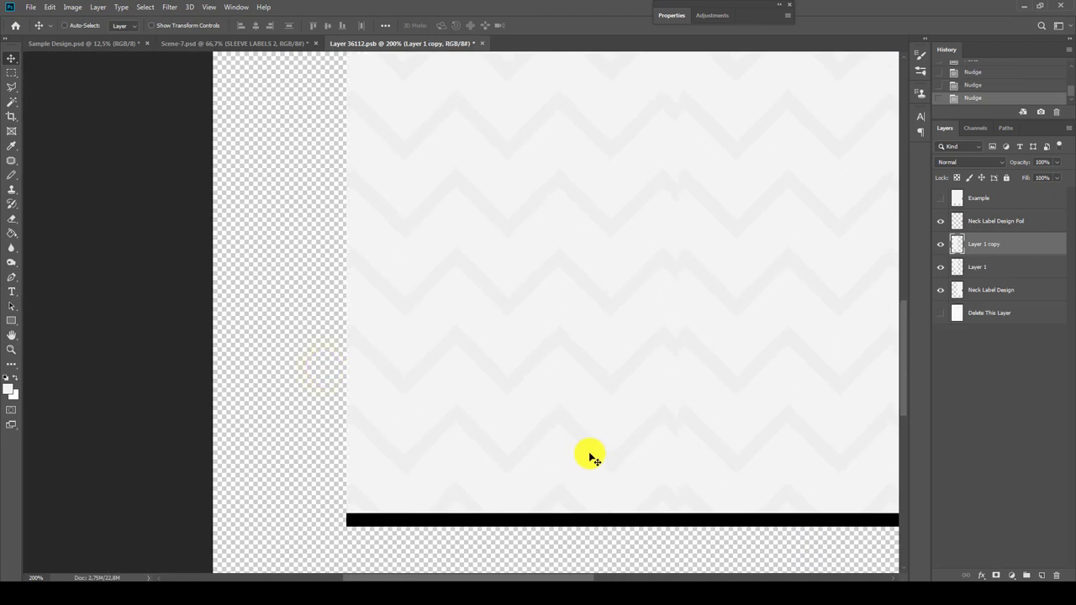
pyautogui.hotkey('shift', 'Left')
pyautogui.hotkey('shift', 'Left')
pyautogui.hotkey('shift', 'Left')
pyautogui.hotkey('shift', 'Left')
pyautogui.hotkey('shift', 'Left')
pyautogui.hotkey('shift', 'Left')
pyautogui.hotkey('shift', 'Right')
pyautogui.hotkey('shift', 'Right')
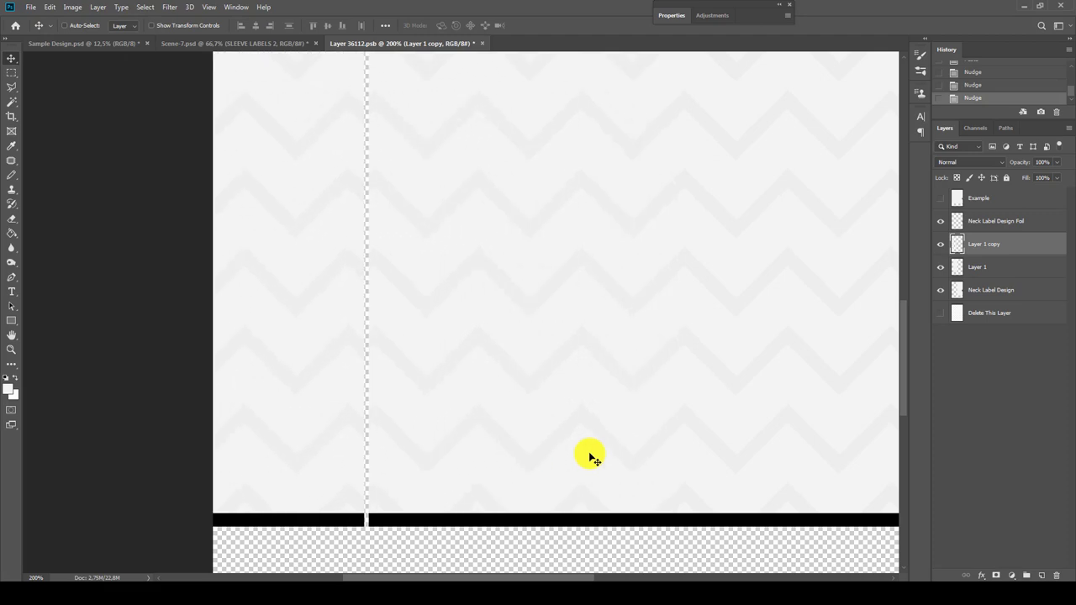
pyautogui.hotkey('shift', 'Right')
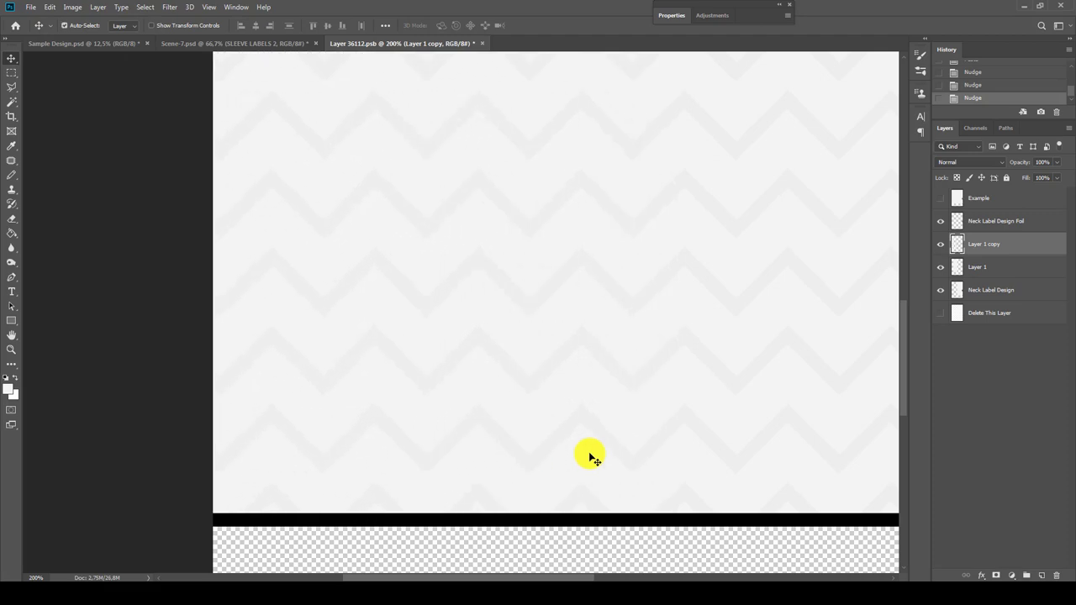
# Zoom out to check the whole label, then save and close the smart object.
pyautogui.press('z')
pyautogui.moveTo(505, 334); pyautogui.dragTo(497, 350)
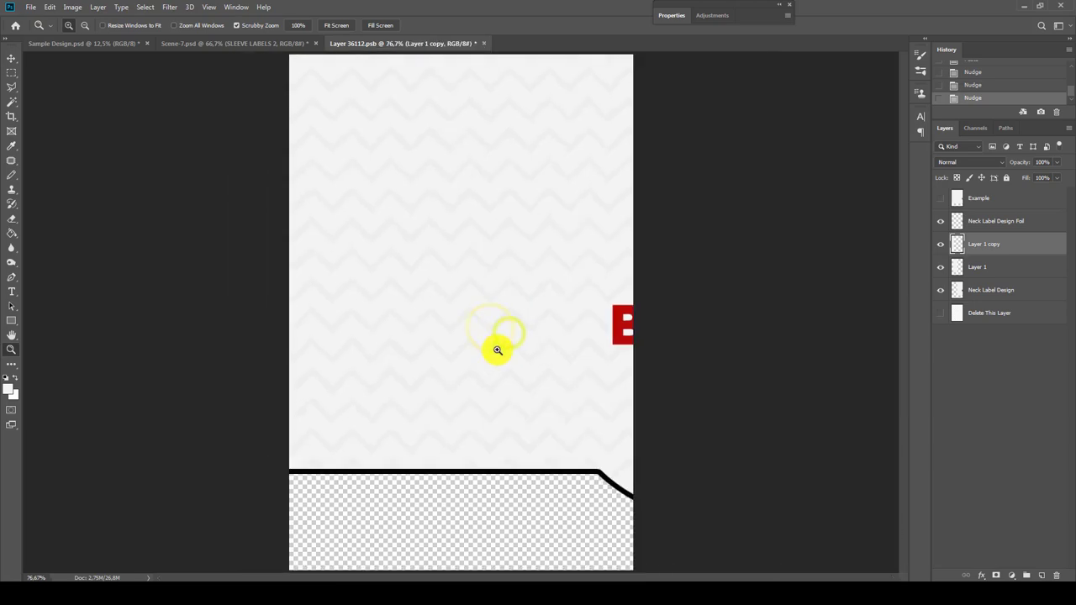
pyautogui.click(485, 44)
pyautogui.click(494, 218)
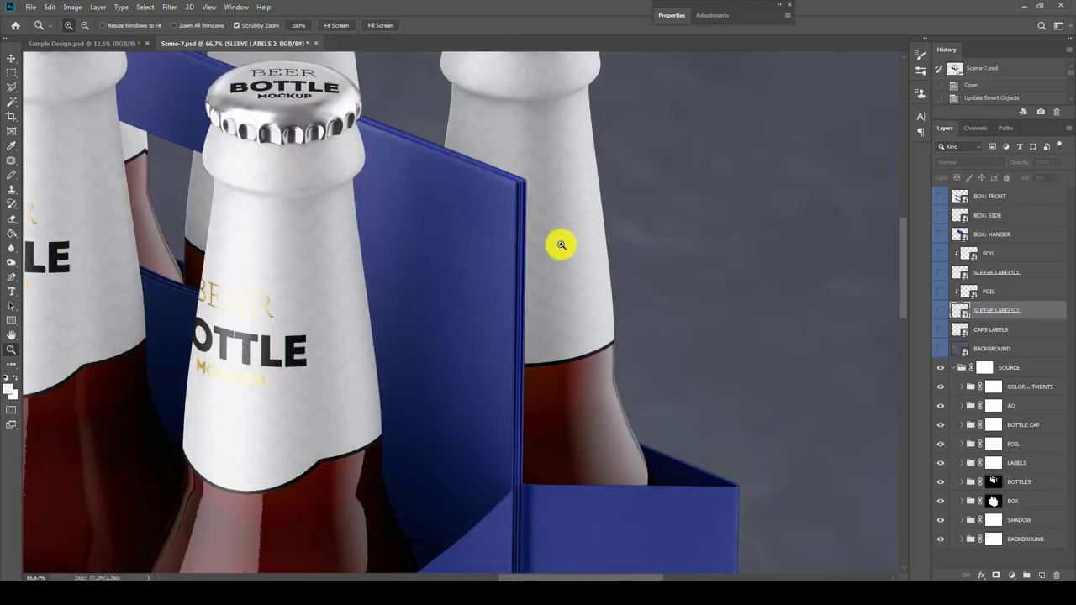
# Zoom out to the whole six-pack and expand the BOTTLE CAP group.
pyautogui.rightClick(561, 244)
pyautogui.click(575, 252)
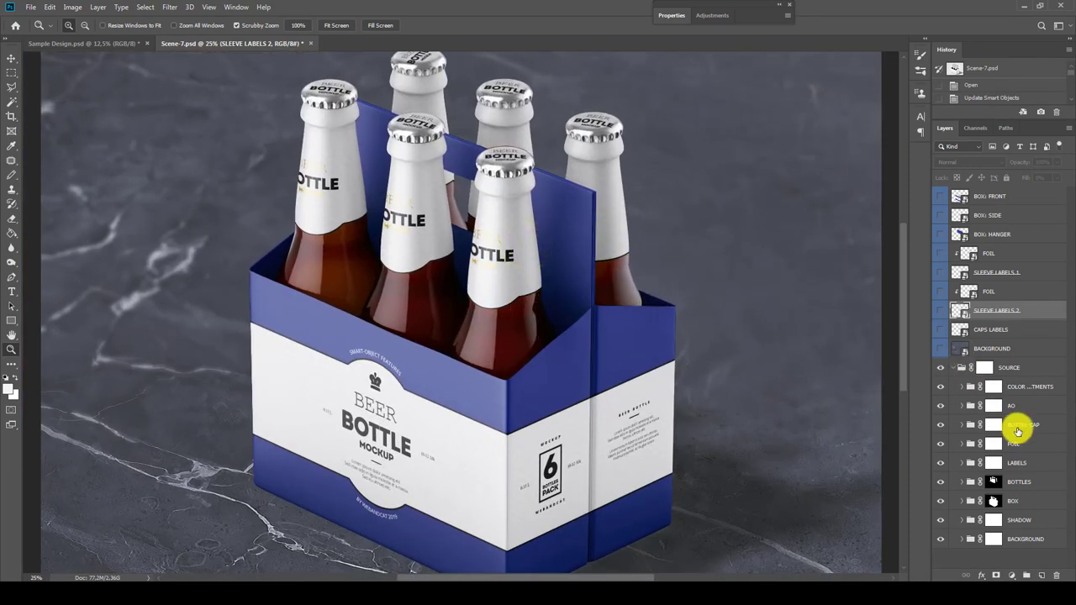
pyautogui.click(1017, 429)
pyautogui.click(962, 426)
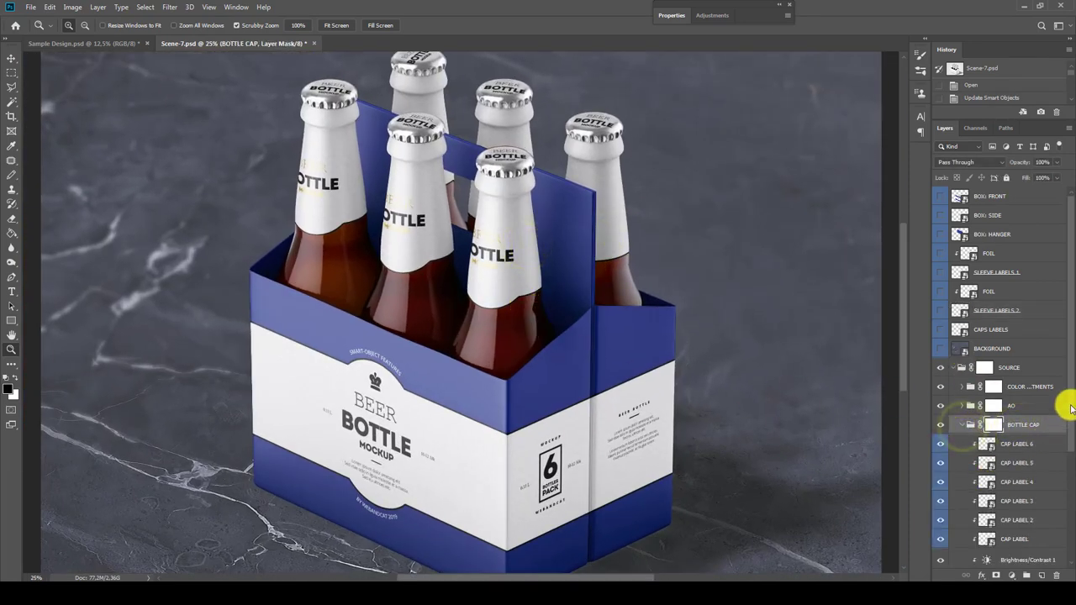
pyautogui.moveTo(1064, 409); pyautogui.dragTo(1057, 457)
# Set the caps' COLOR fill to pale gold #ffe984, then zoom out to the scene.
pyautogui.doubleClick(988, 462)
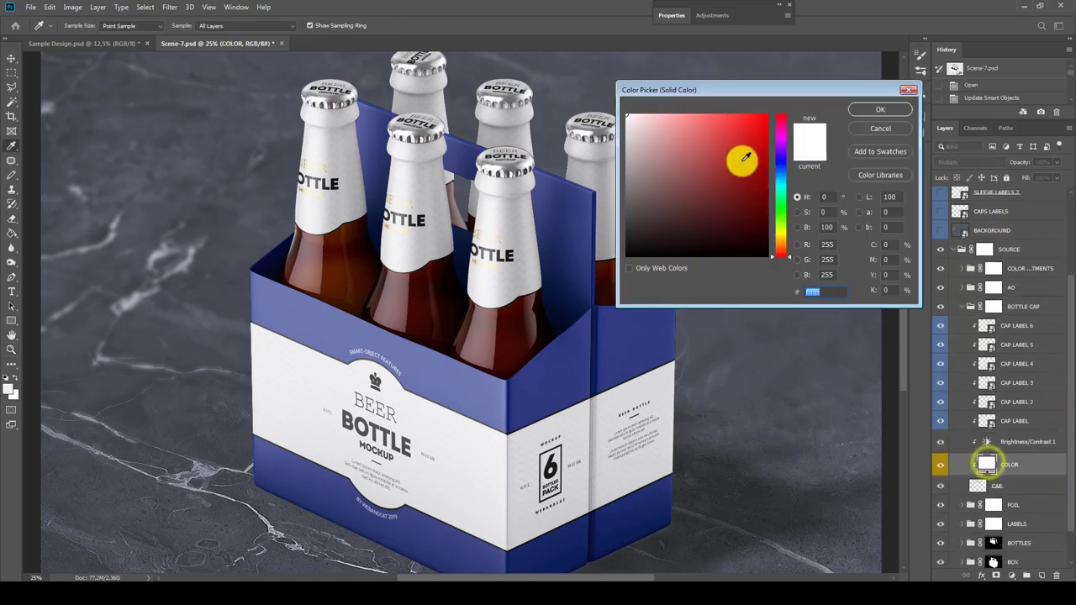
pyautogui.click(780, 235)
pyautogui.moveTo(716, 201)
pyautogui.mouseDown()
pyautogui.moveTo(759, 132)
pyautogui.moveTo(697, 112)
pyautogui.mouseUp()
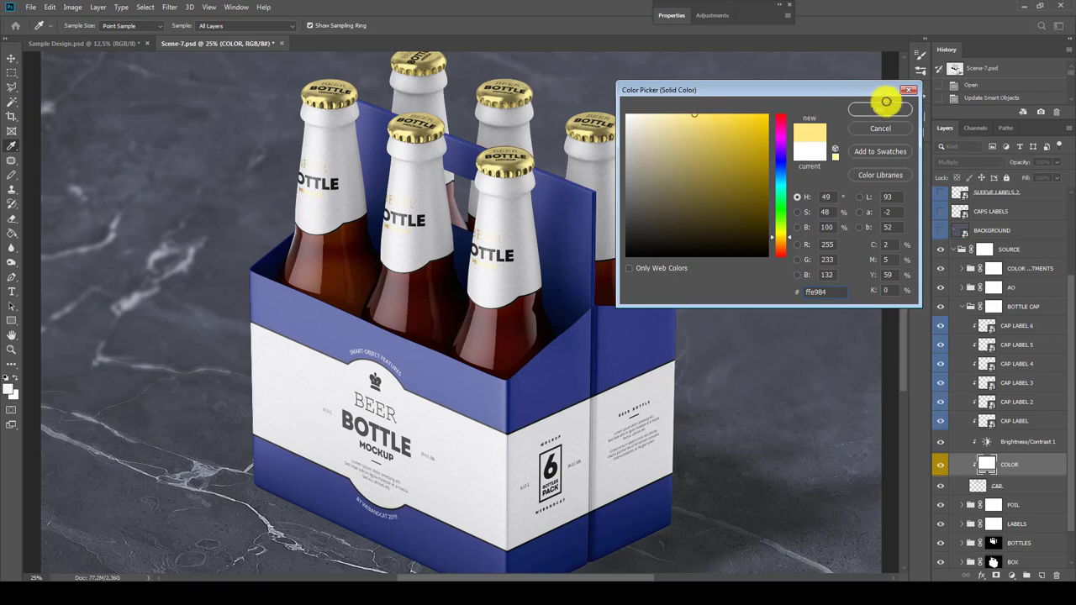
pyautogui.click(885, 104)
pyautogui.press('z')
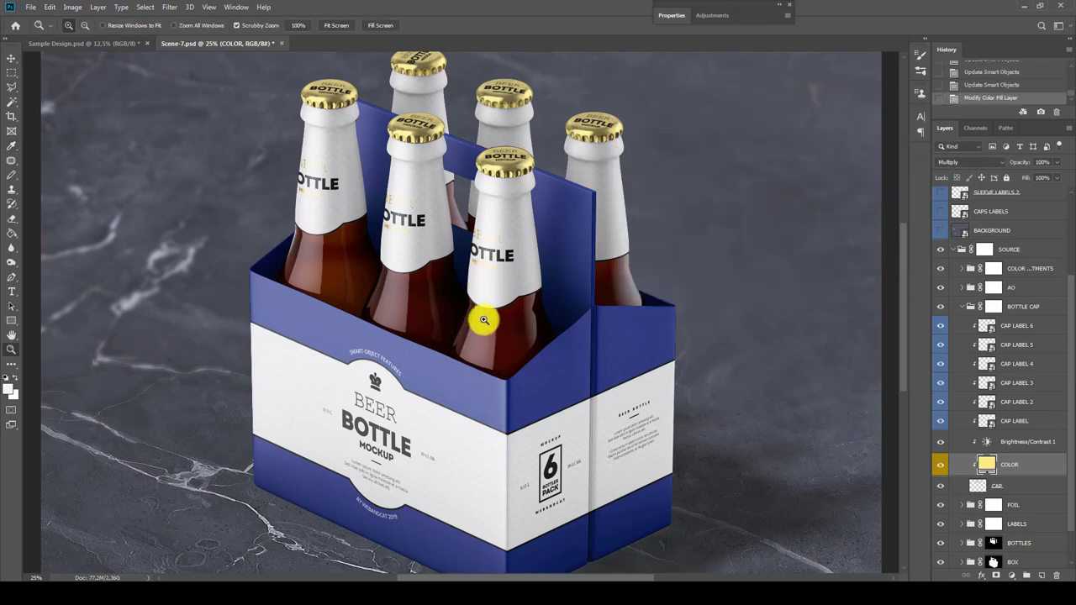
pyautogui.moveTo(538, 313); pyautogui.dragTo(525, 324)
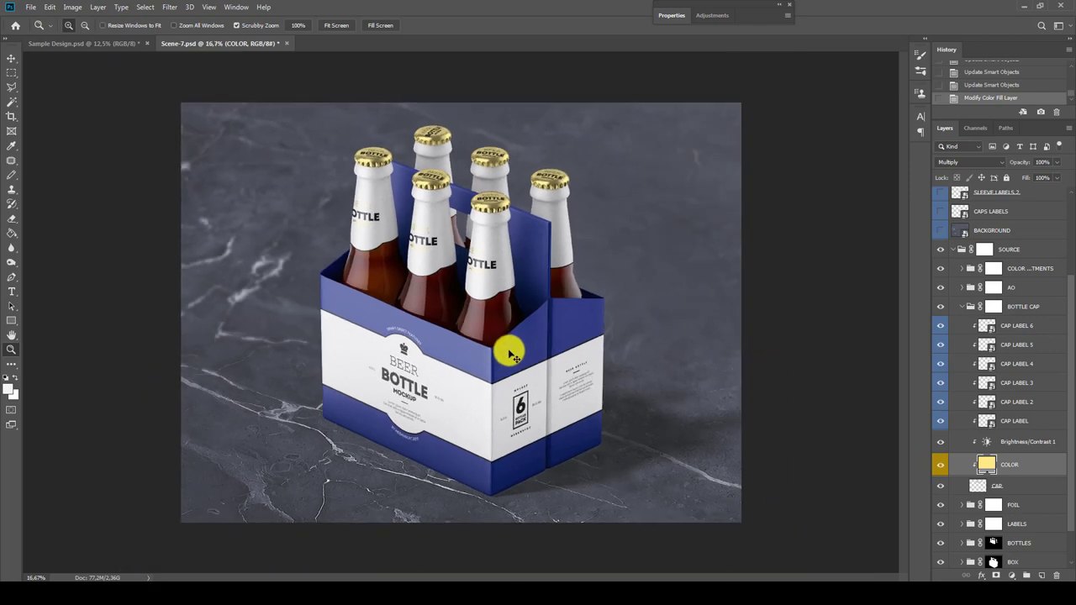
# Collapse BOTTLE CAP and toggle the LABELS group to compare bottles with and without labels.
pyautogui.click(509, 353)
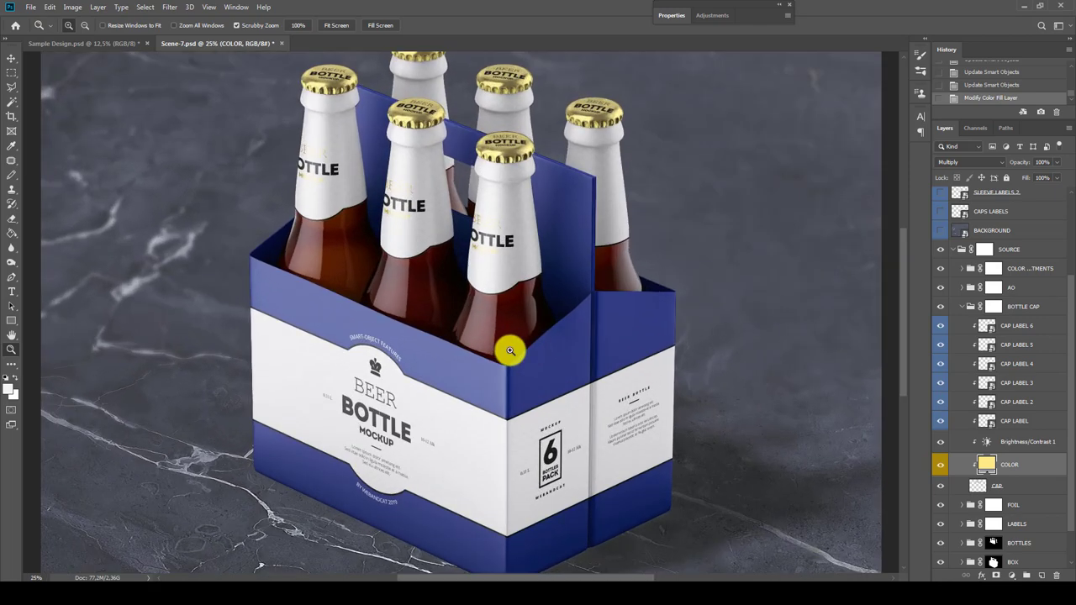
pyautogui.click(961, 308)
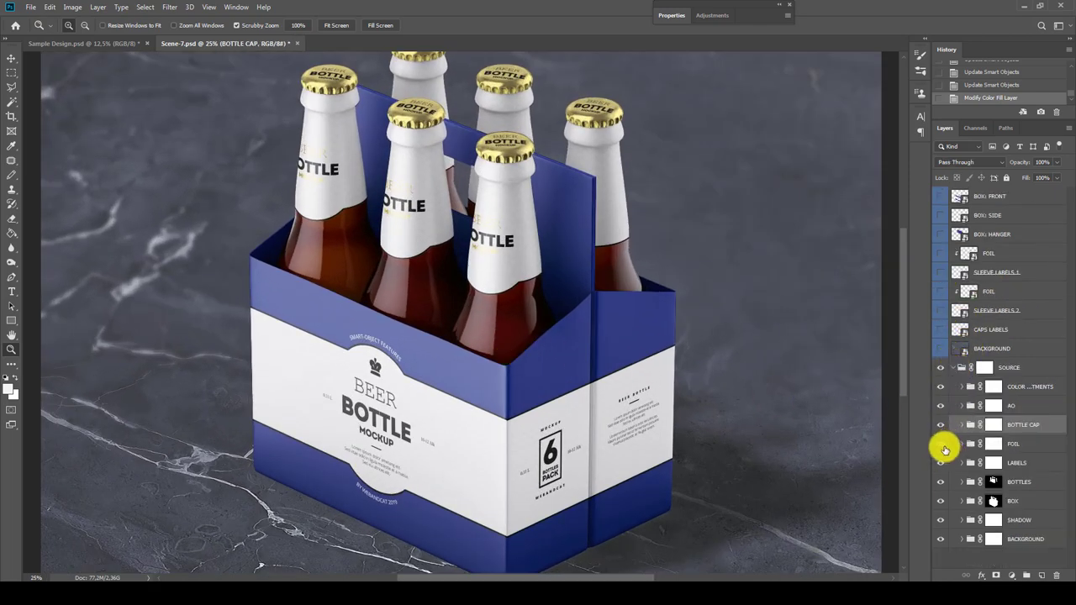
pyautogui.click(939, 463)
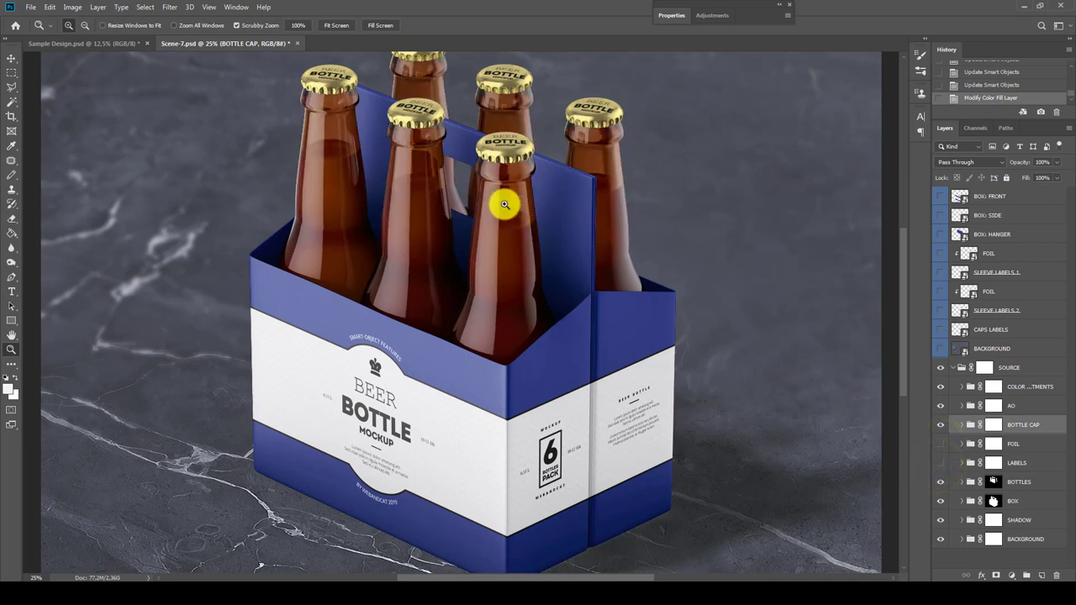
pyautogui.click(940, 464)
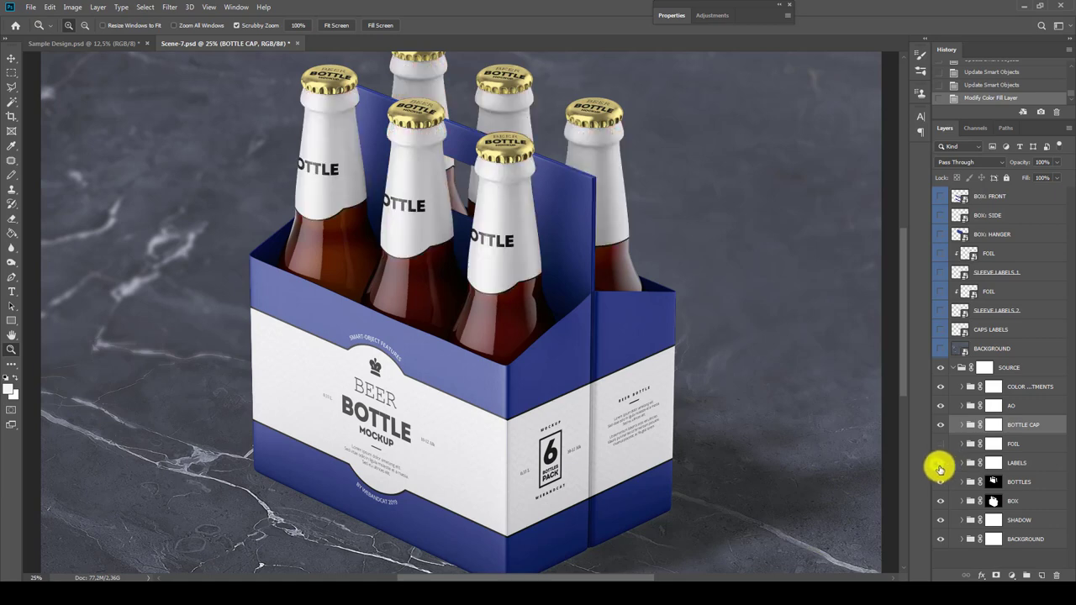
pyautogui.click(940, 463)
pyautogui.click(939, 463)
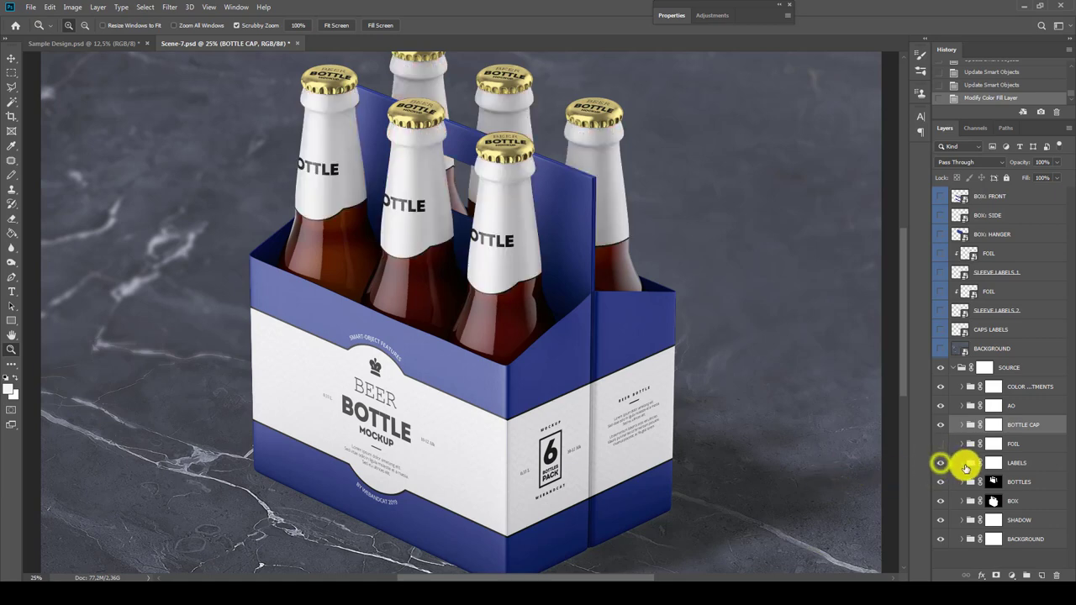
pyautogui.click(970, 464)
# Inspect the LABELS group's layers, hide LABELS, and expand the BOTTLES group.
pyautogui.click(961, 463)
pyautogui.click(1013, 501)
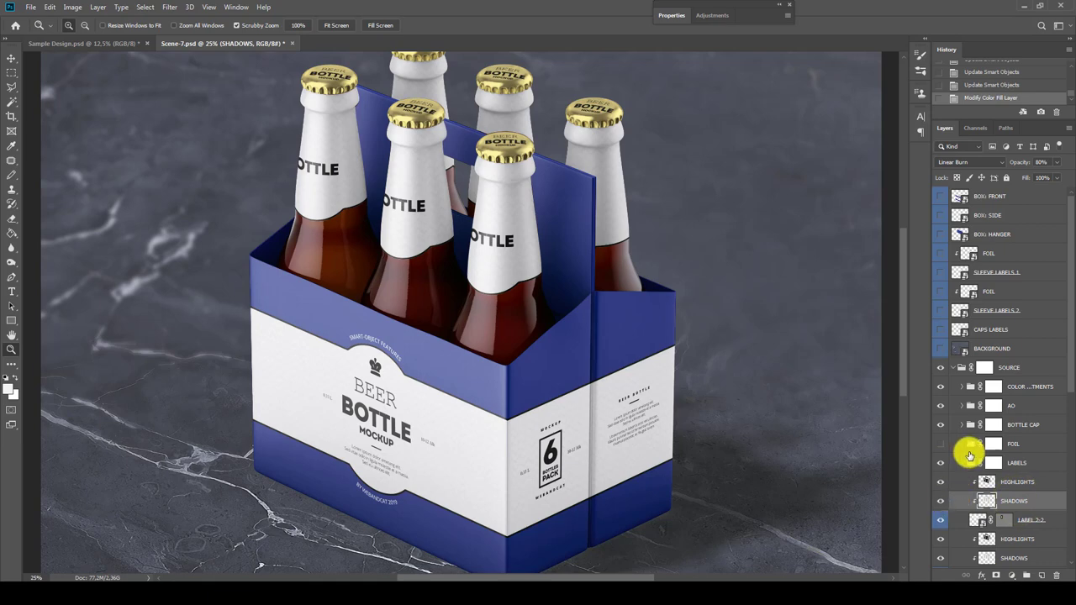
pyautogui.click(963, 463)
pyautogui.click(943, 467)
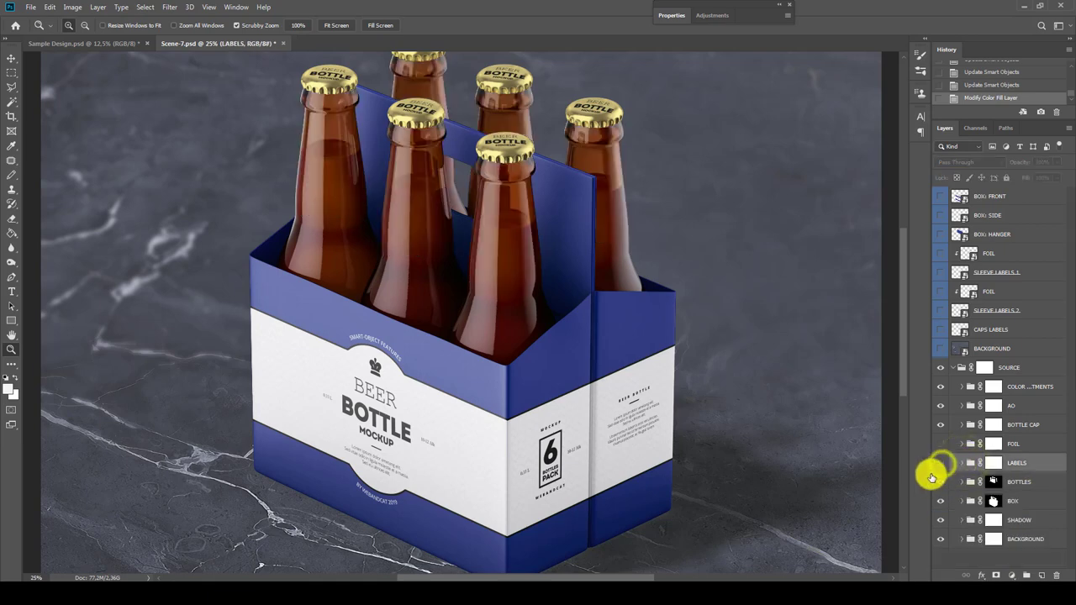
pyautogui.click(1018, 486)
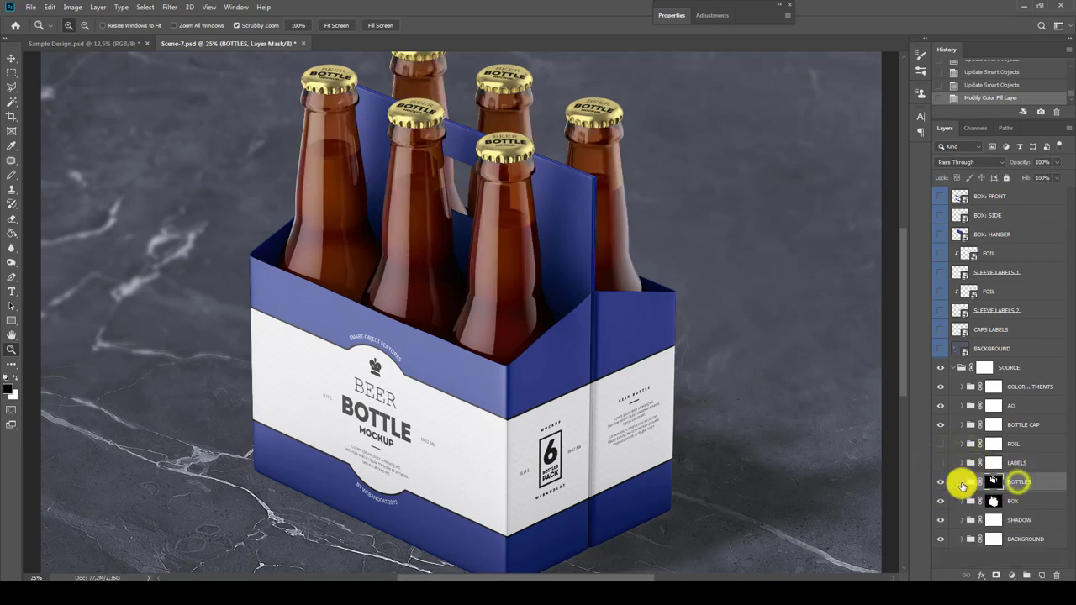
pyautogui.click(961, 481)
pyautogui.moveTo(1068, 381); pyautogui.dragTo(1060, 492)
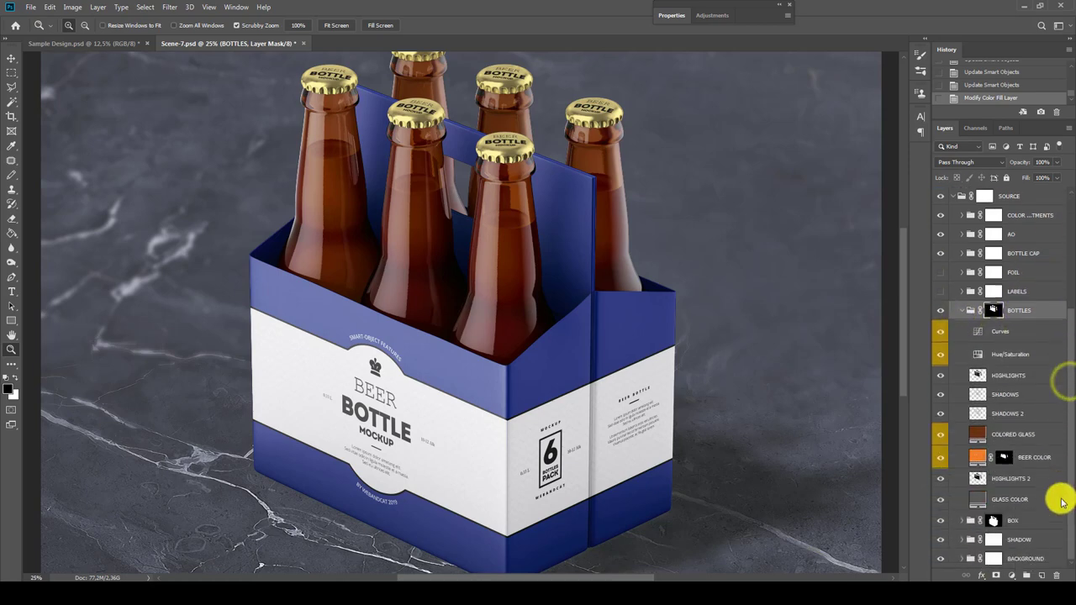
# Try blue and purple tints on the COLORED GLASS fill, then keep red-brown.
pyautogui.doubleClick(977, 432)
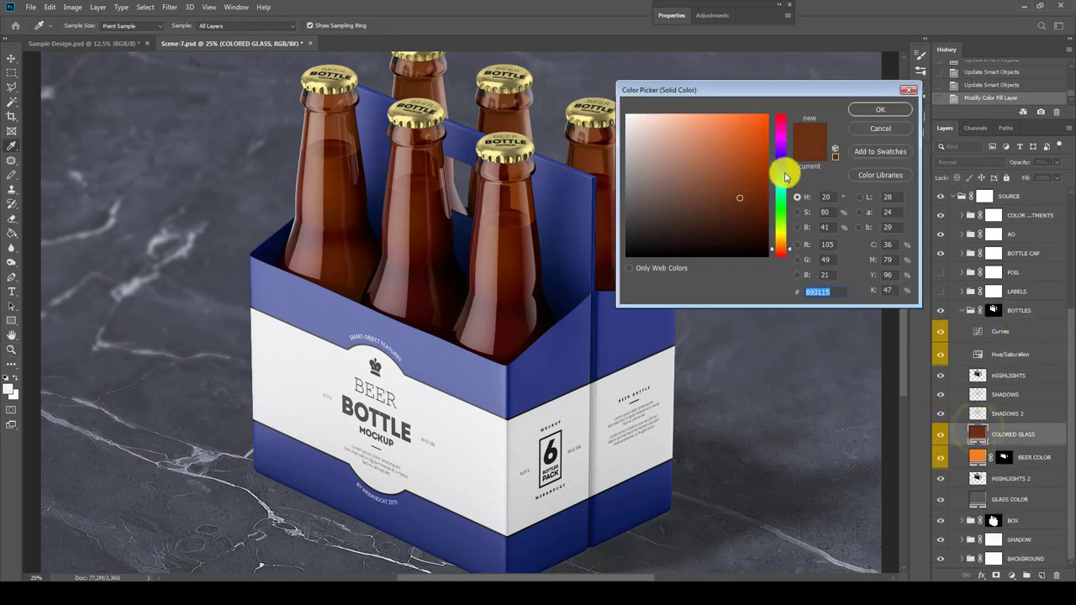
pyautogui.click(780, 178)
pyautogui.moveTo(783, 171); pyautogui.dragTo(781, 138)
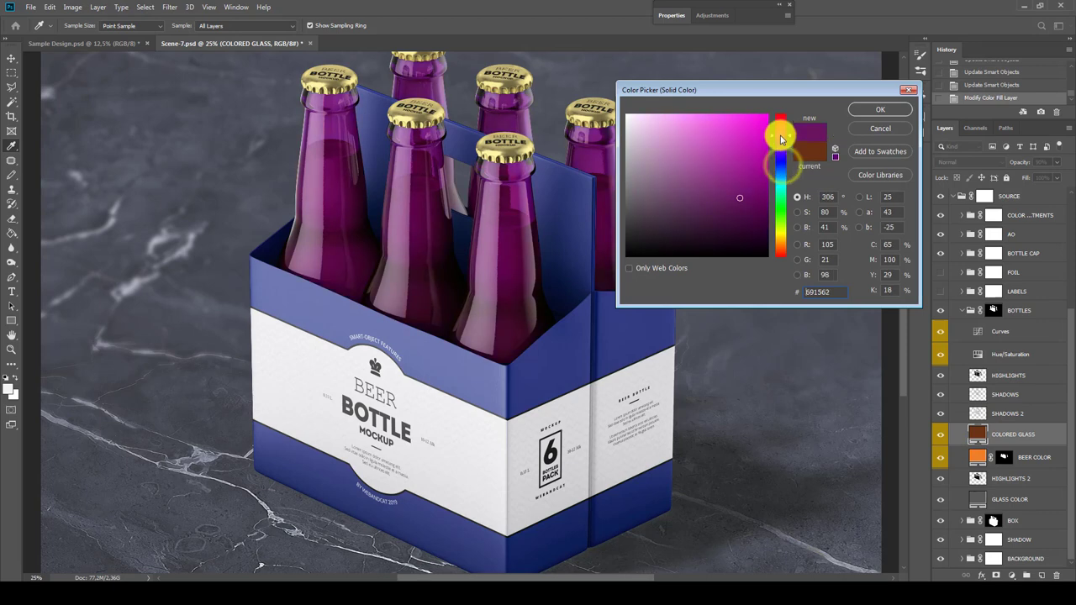
pyautogui.moveTo(780, 90); pyautogui.dragTo(882, 75)
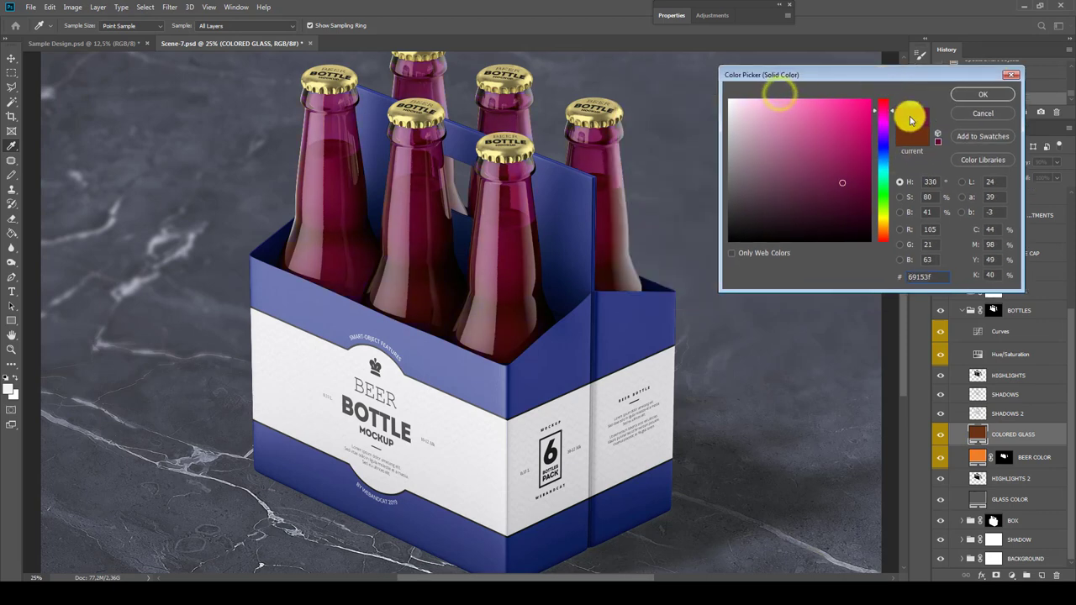
pyautogui.moveTo(883, 137); pyautogui.dragTo(883, 239)
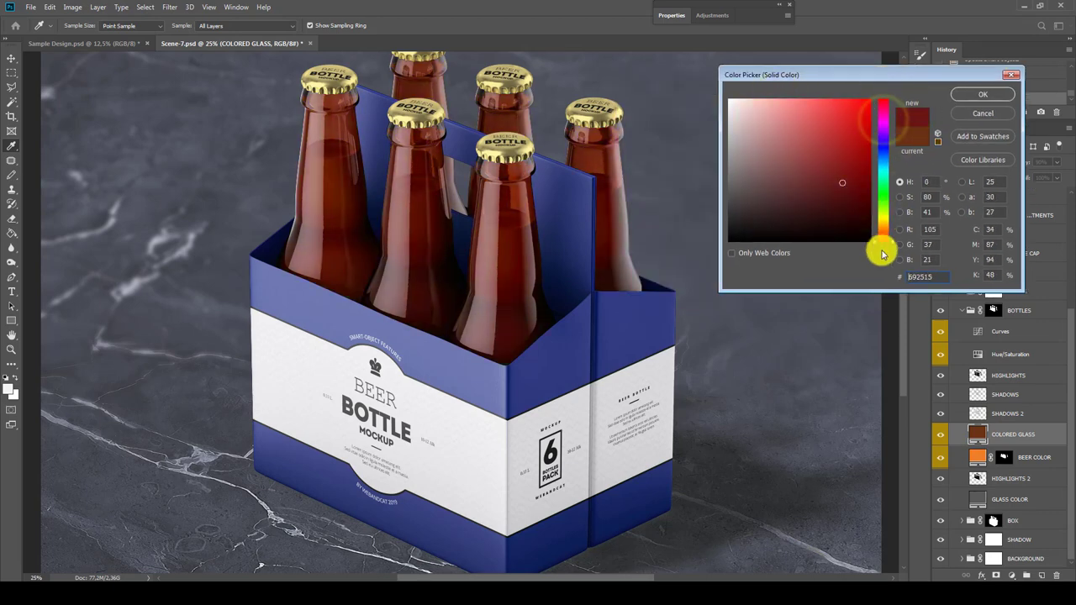
pyautogui.click(983, 94)
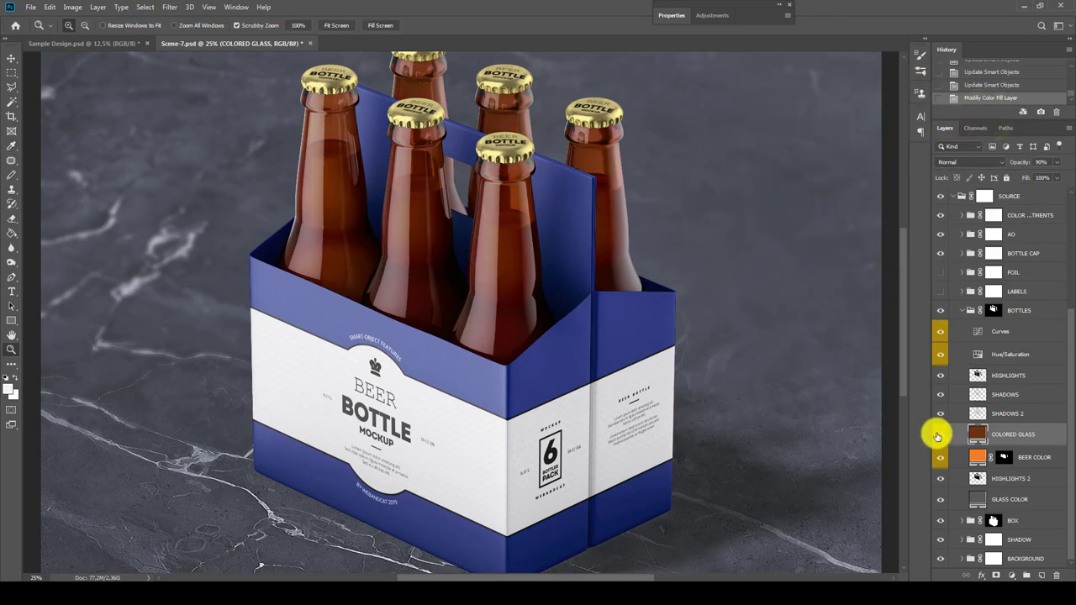
# Hide the brown glass tint and preview BEER COLOR hues without keeping changes.
pyautogui.click(939, 434)
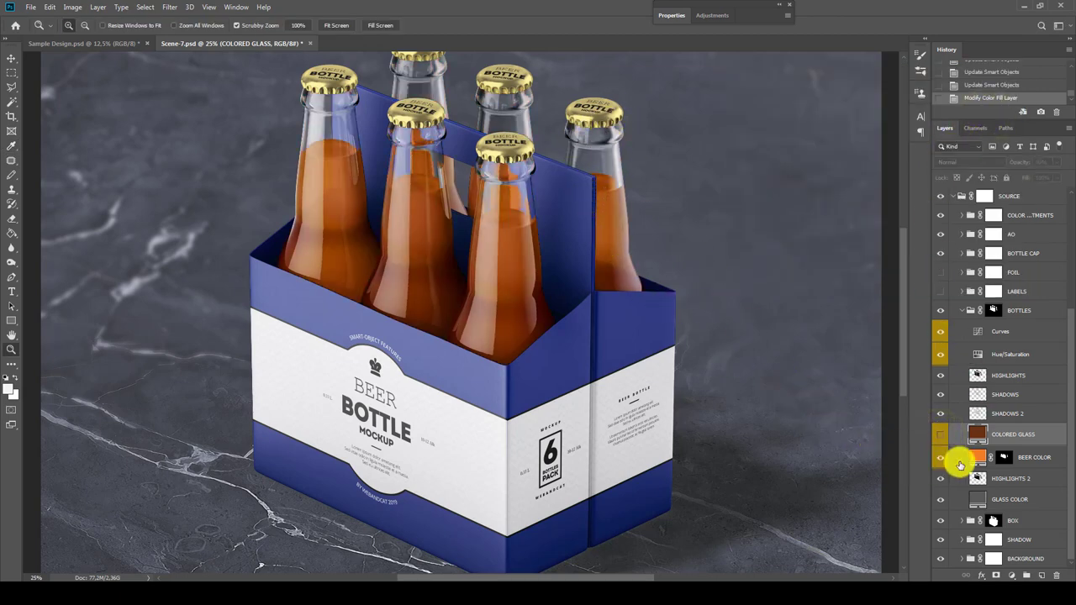
pyautogui.doubleClick(979, 462)
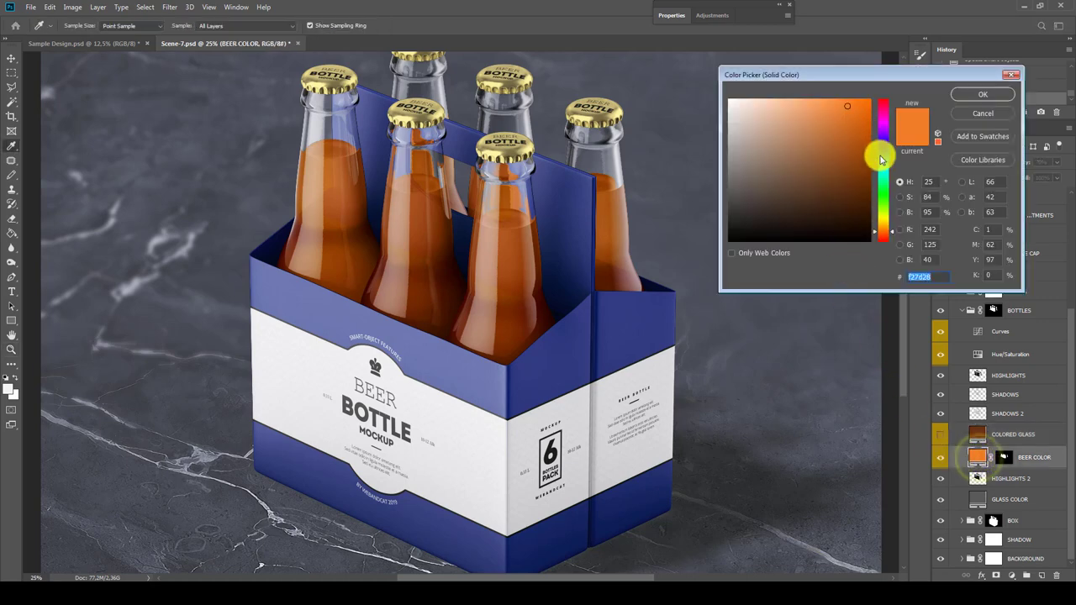
pyautogui.moveTo(879, 151)
pyautogui.mouseDown()
pyautogui.moveTo(890, 238)
pyautogui.moveTo(883, 130)
pyautogui.mouseUp()
pyautogui.click(982, 113)
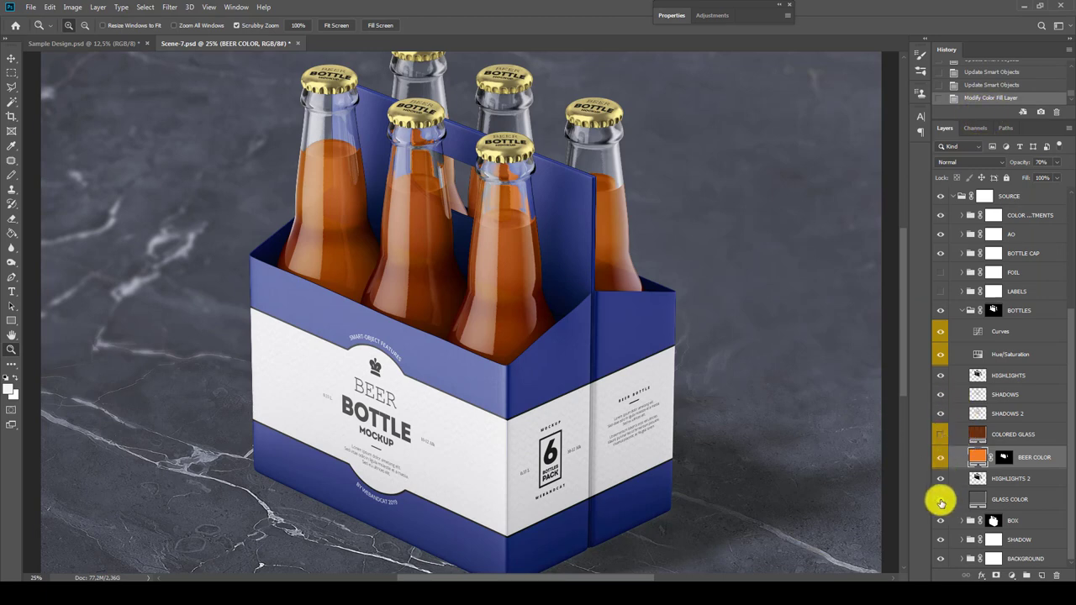
# Set the GLASS COLOR layer opacity to 7% and collapse the BOTTLES group.
pyautogui.click(941, 499)
pyautogui.doubleClick(977, 499)
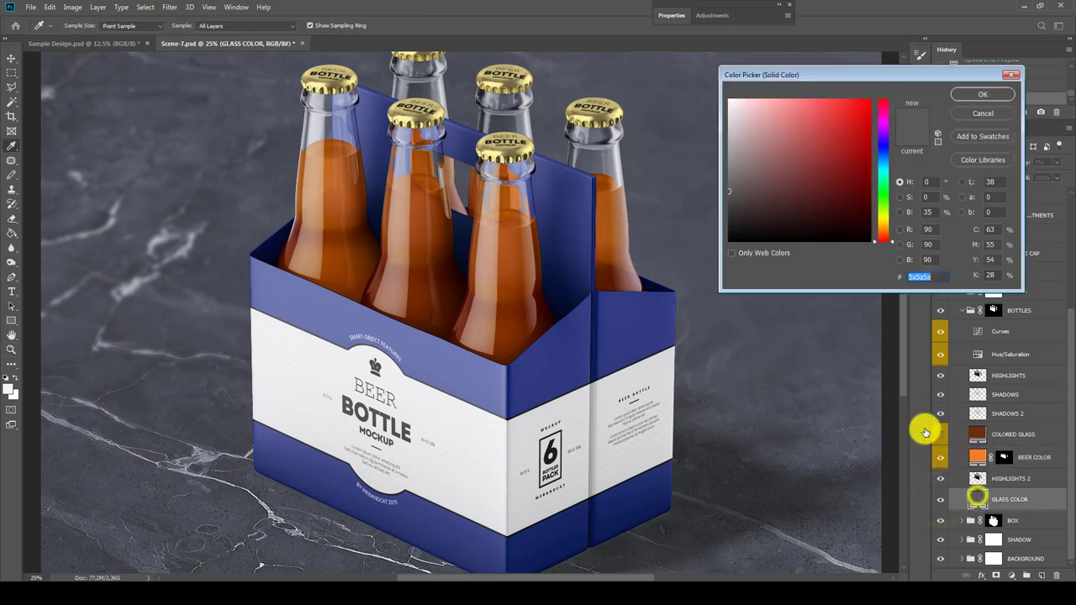
pyautogui.click(978, 122)
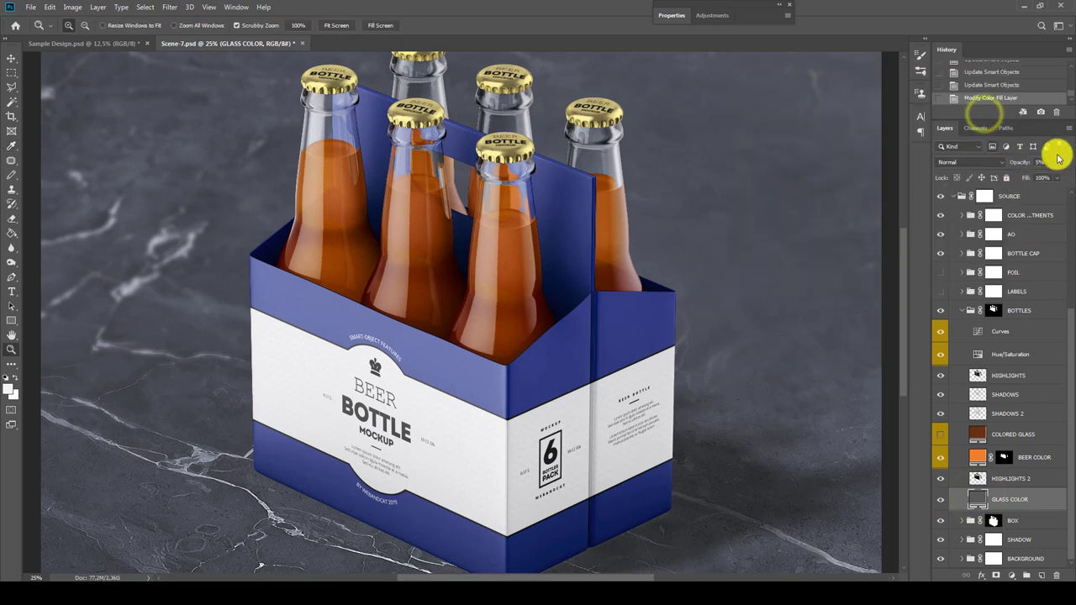
pyautogui.moveTo(1038, 177)
pyautogui.mouseDown()
pyautogui.moveTo(1062, 173)
pyautogui.moveTo(1006, 173)
pyautogui.moveTo(1059, 179)
pyautogui.moveTo(1015, 178)
pyautogui.mouseUp()
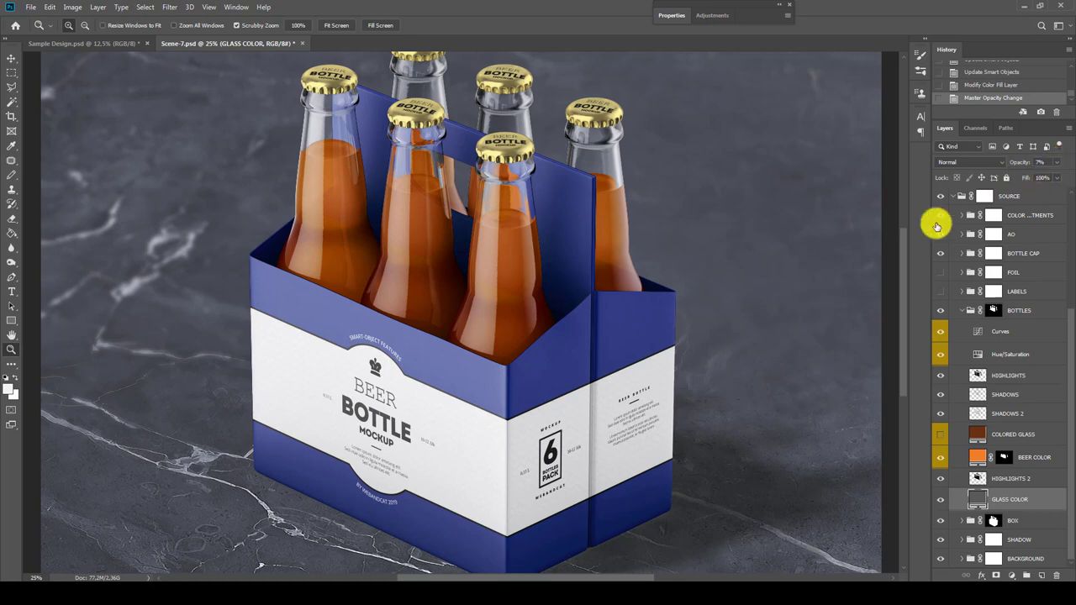
pyautogui.click(963, 313)
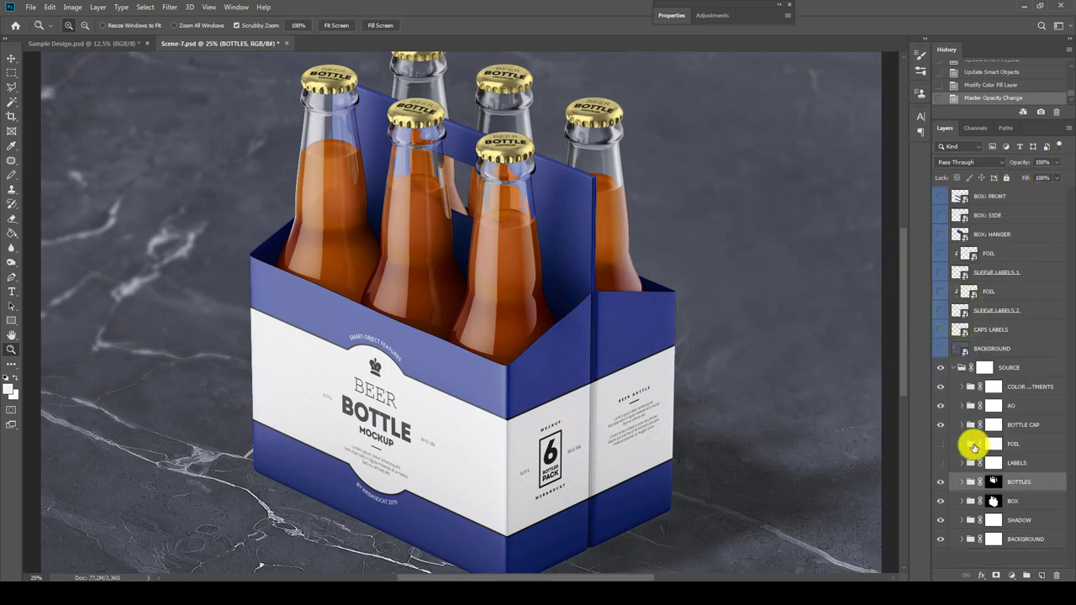
# Turn the COLORED GLASS brown tint back on inside the BOTTLES group.
pyautogui.click(961, 484)
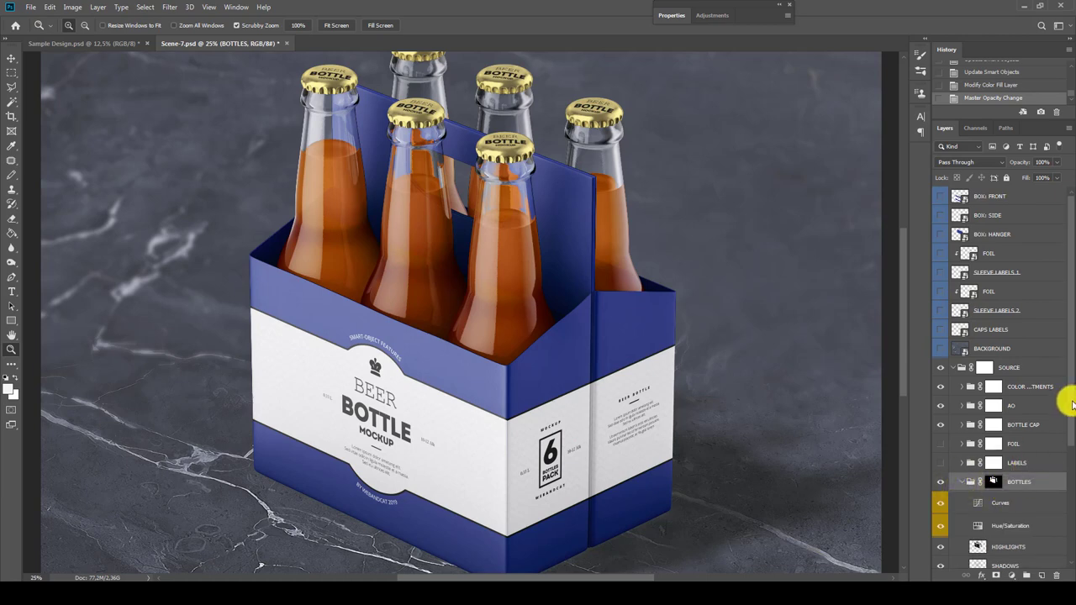
pyautogui.scroll(-5, 1067, 406)
pyautogui.click(940, 440)
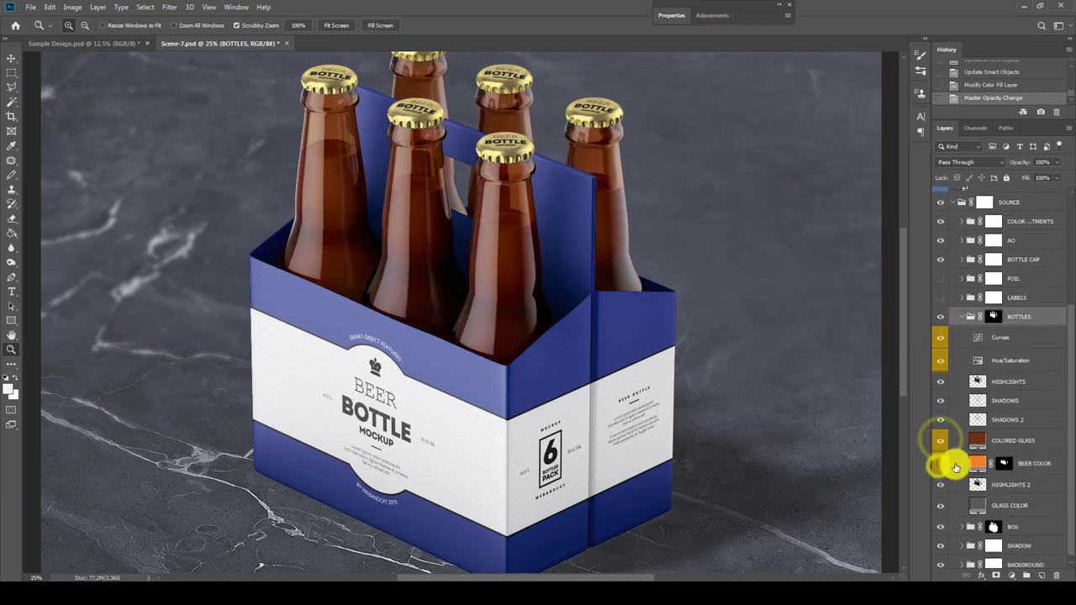
pyautogui.click(961, 316)
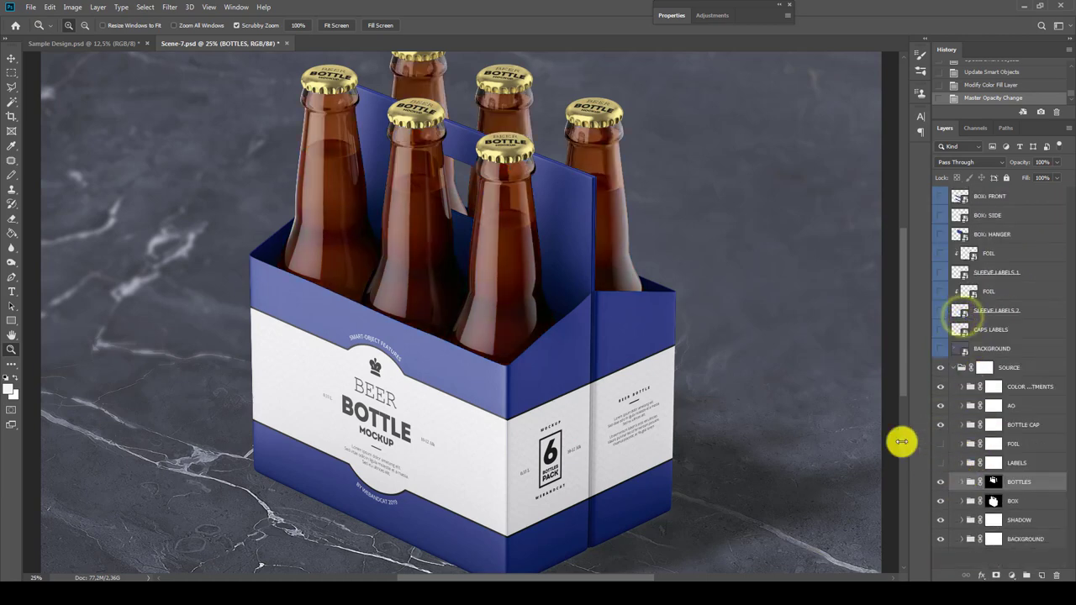
# Check the six-pack at Fit Screen and 100% on the caps, then fit it again.
pyautogui.rightClick(550, 388)
pyautogui.click(572, 401)
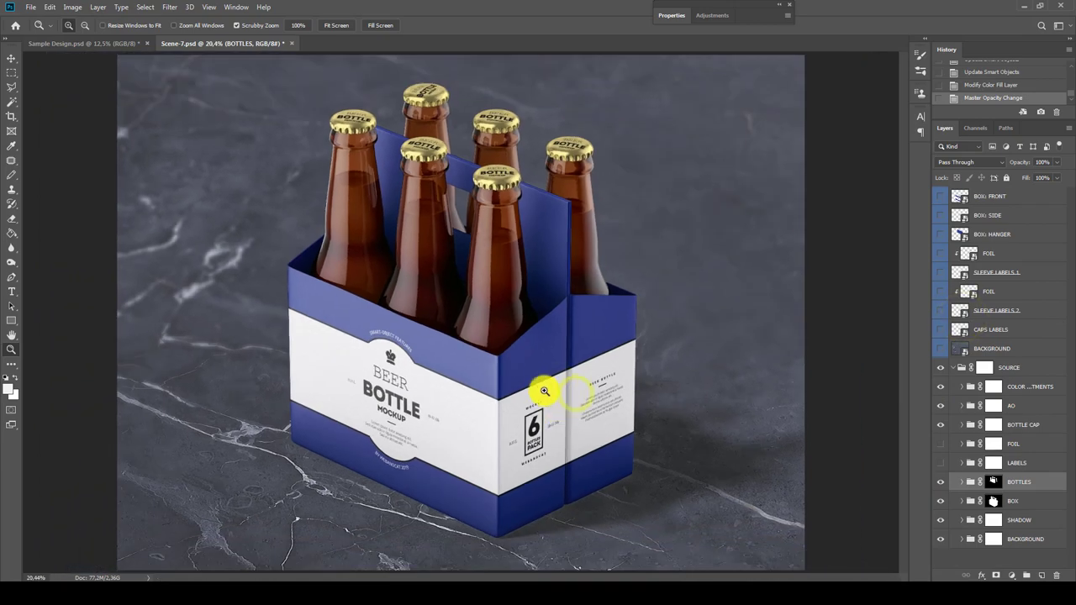
pyautogui.rightClick(513, 289)
pyautogui.click(530, 310)
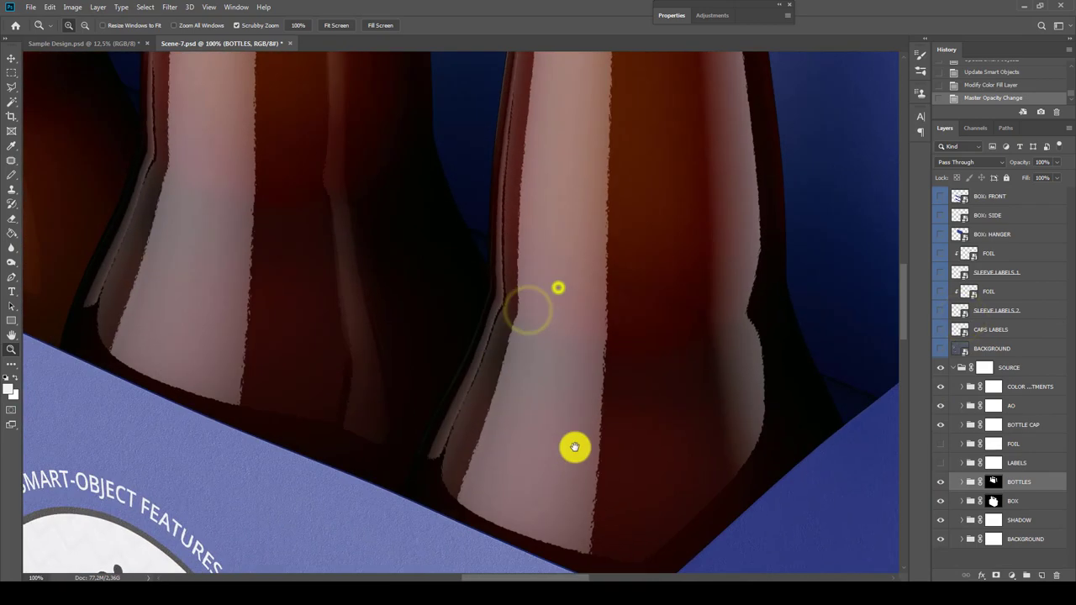
pyautogui.moveTo(574, 446)
pyautogui.mouseDown()
pyautogui.moveTo(651, 378)
pyautogui.moveTo(668, 454)
pyautogui.moveTo(622, 468)
pyautogui.moveTo(702, 468)
pyautogui.moveTo(603, 562)
pyautogui.moveTo(482, 468)
pyautogui.moveTo(463, 476)
pyautogui.moveTo(486, 450)
pyautogui.mouseUp()
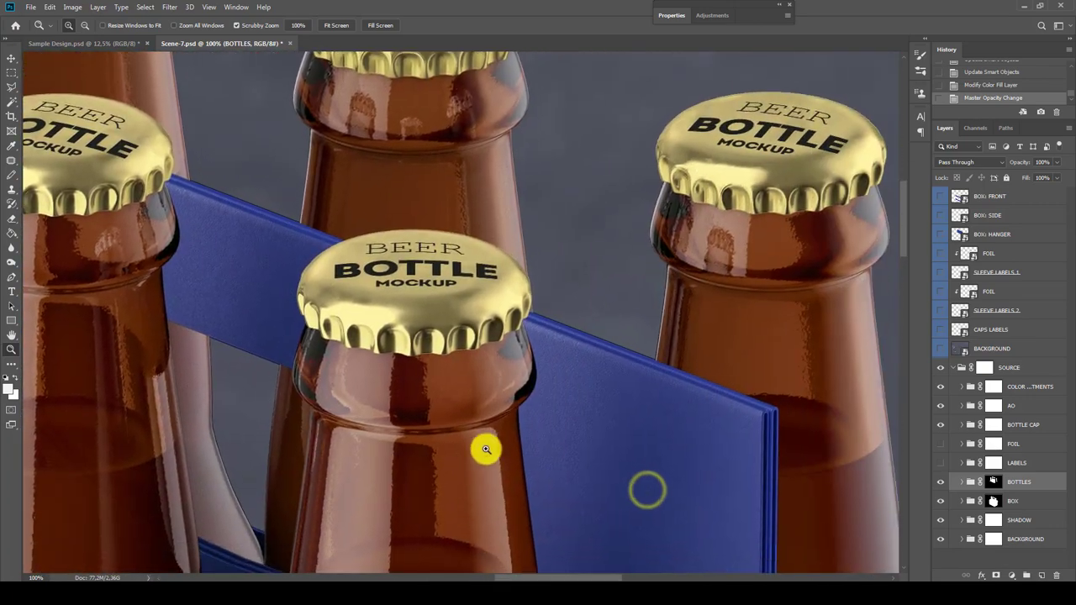
pyautogui.rightClick(488, 443)
pyautogui.click(517, 472)
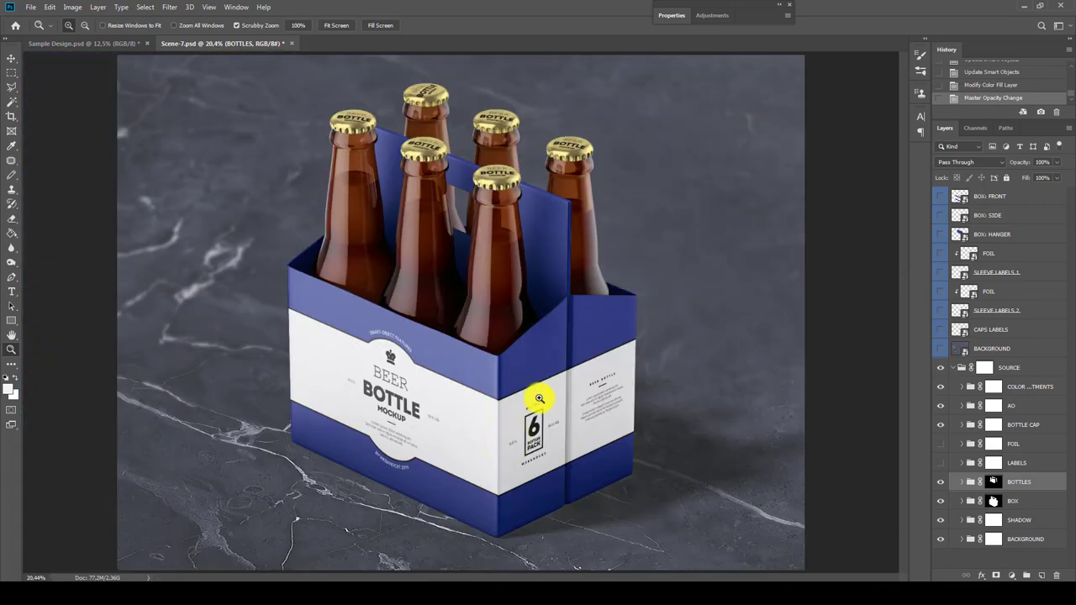